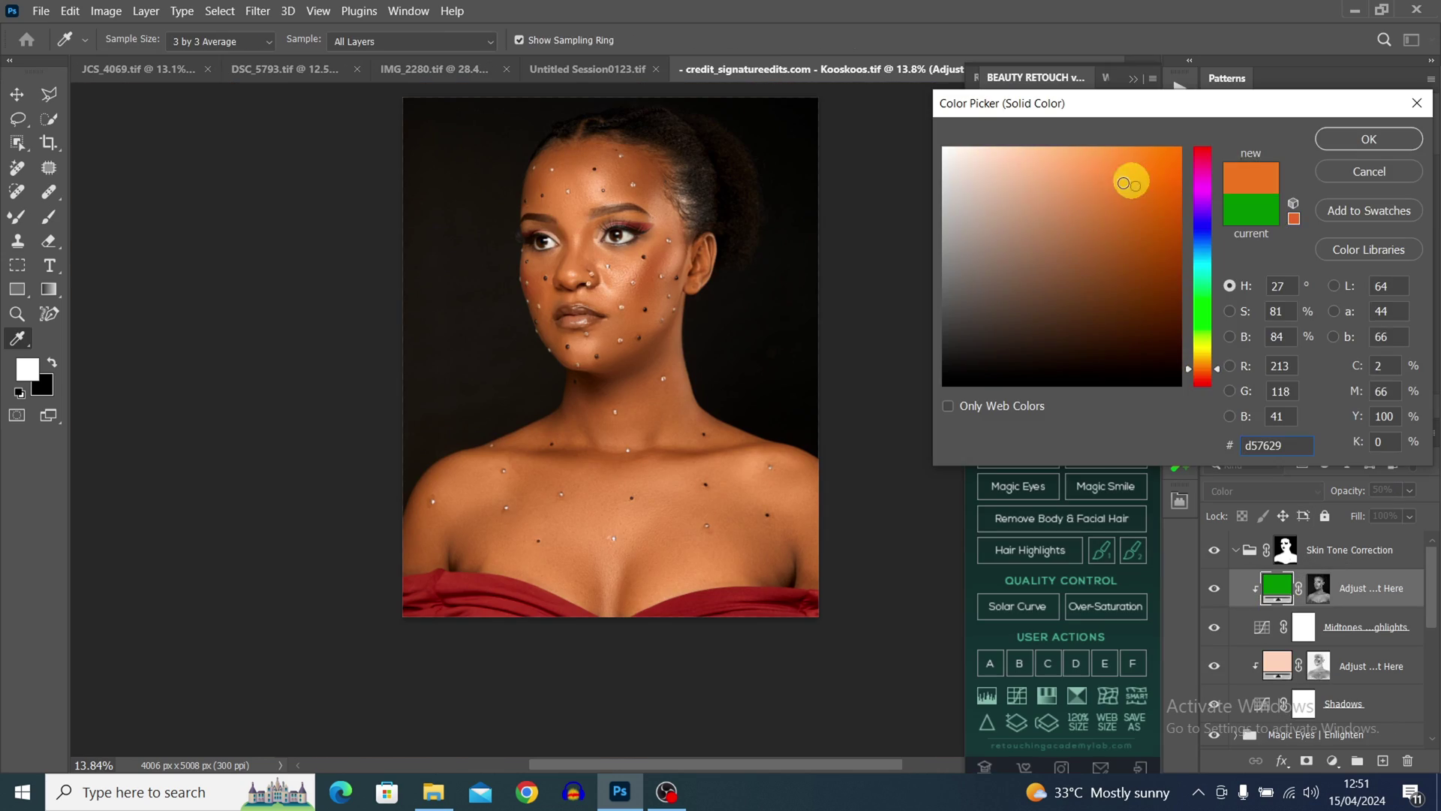
Set the selected solid color layer in the Skin Tone Correction group to #d57629
click(1369, 140)
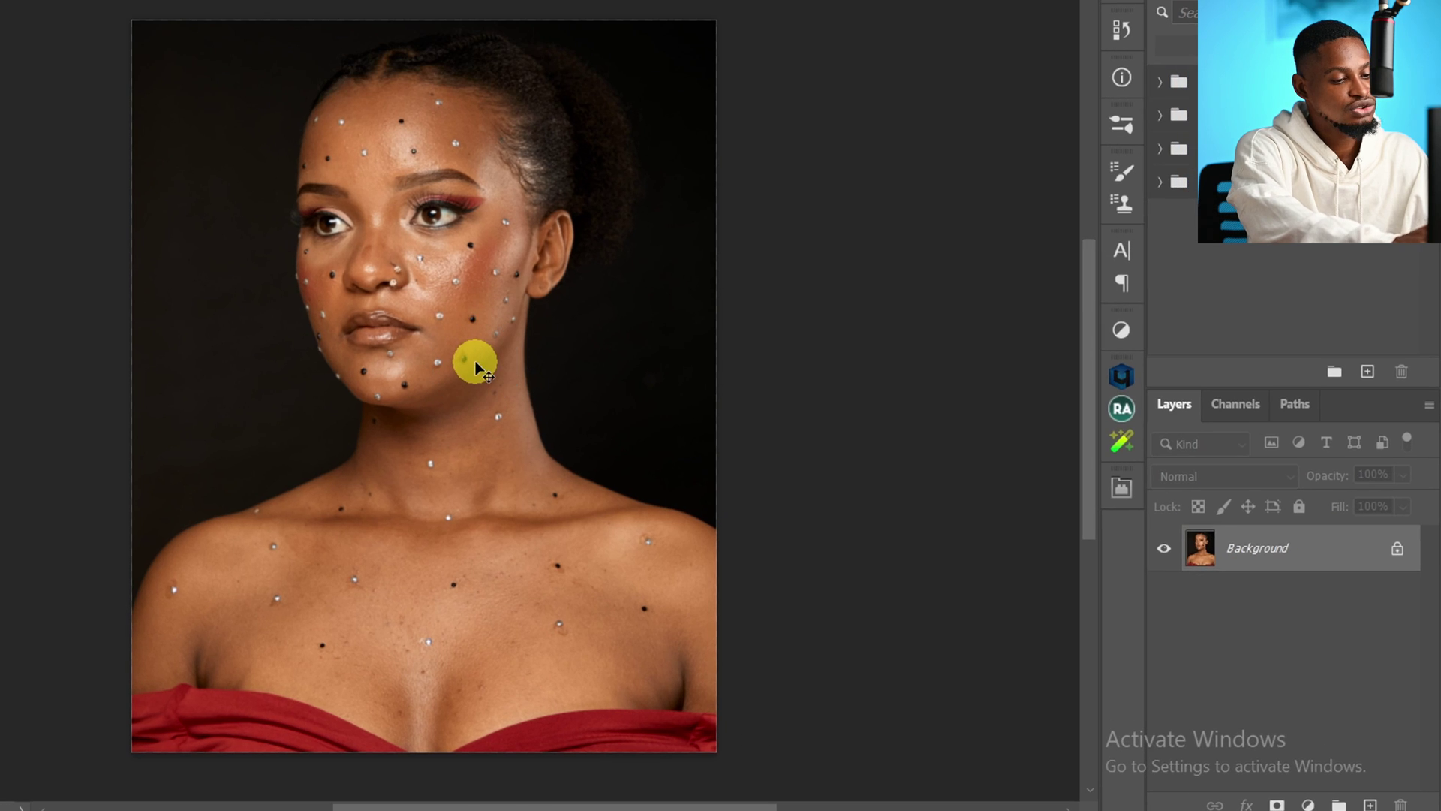
Duplicate the Background layer and run frequency separation via Gaussian Blur with a 10-pixel radius
key(ctrl+j)
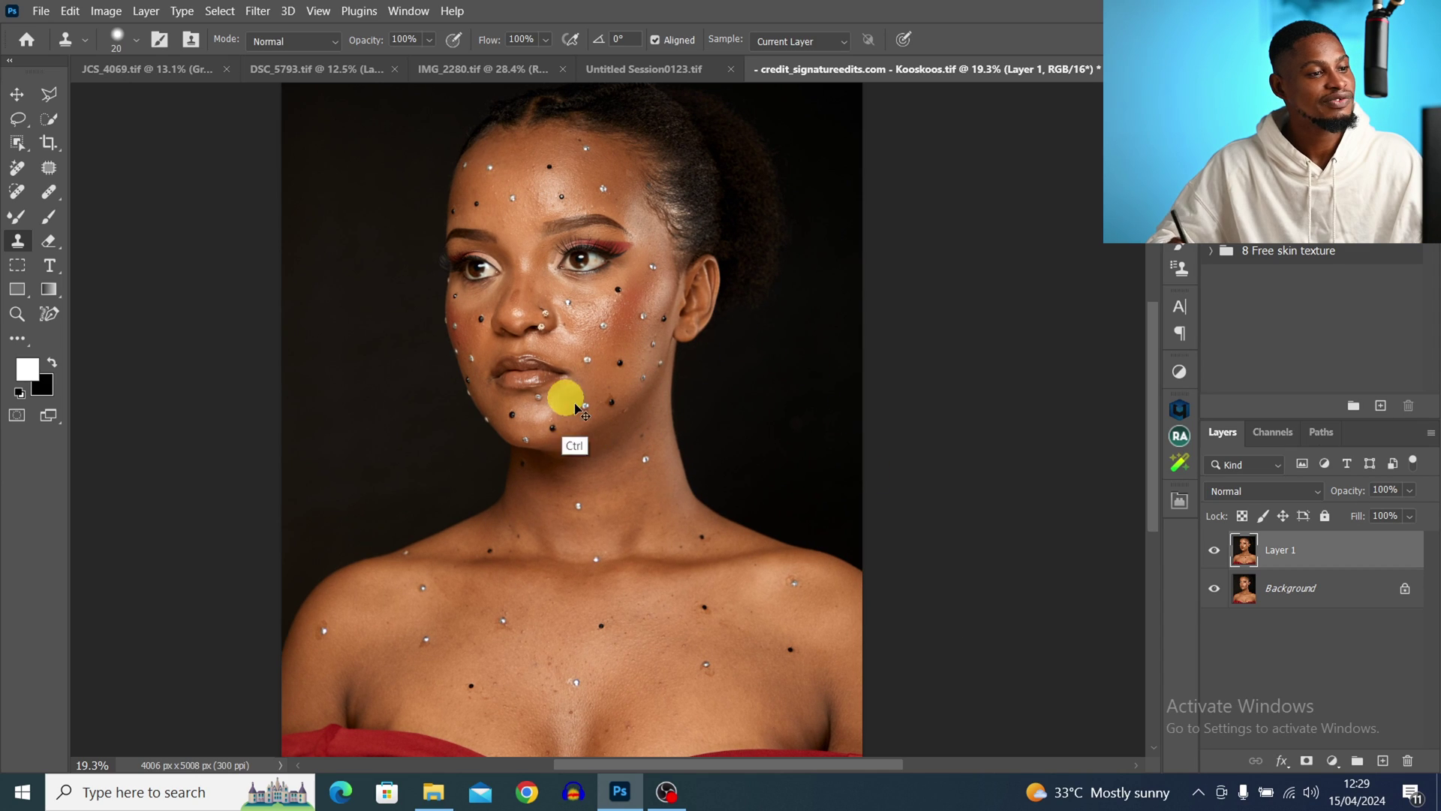
click(1179, 437)
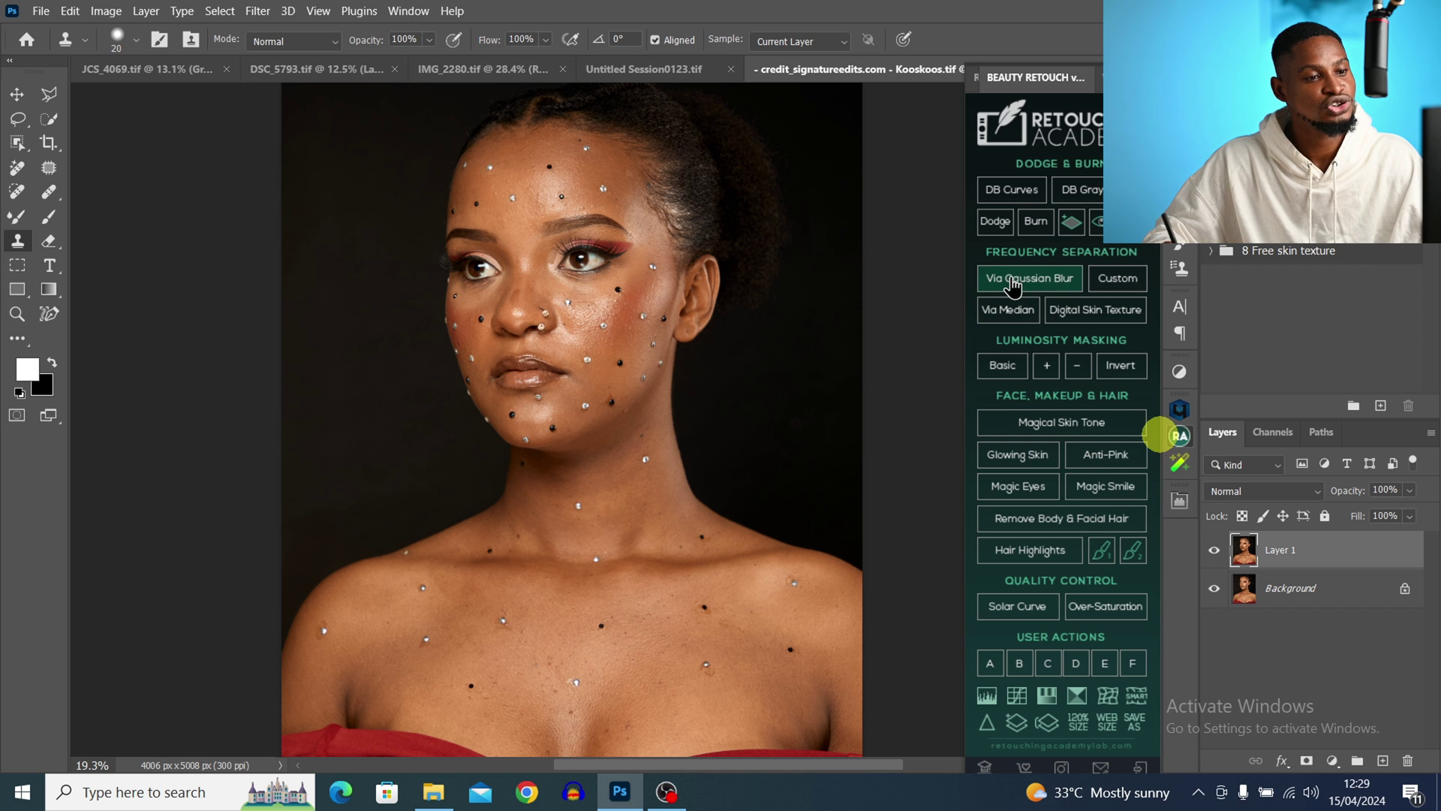
click(1010, 283)
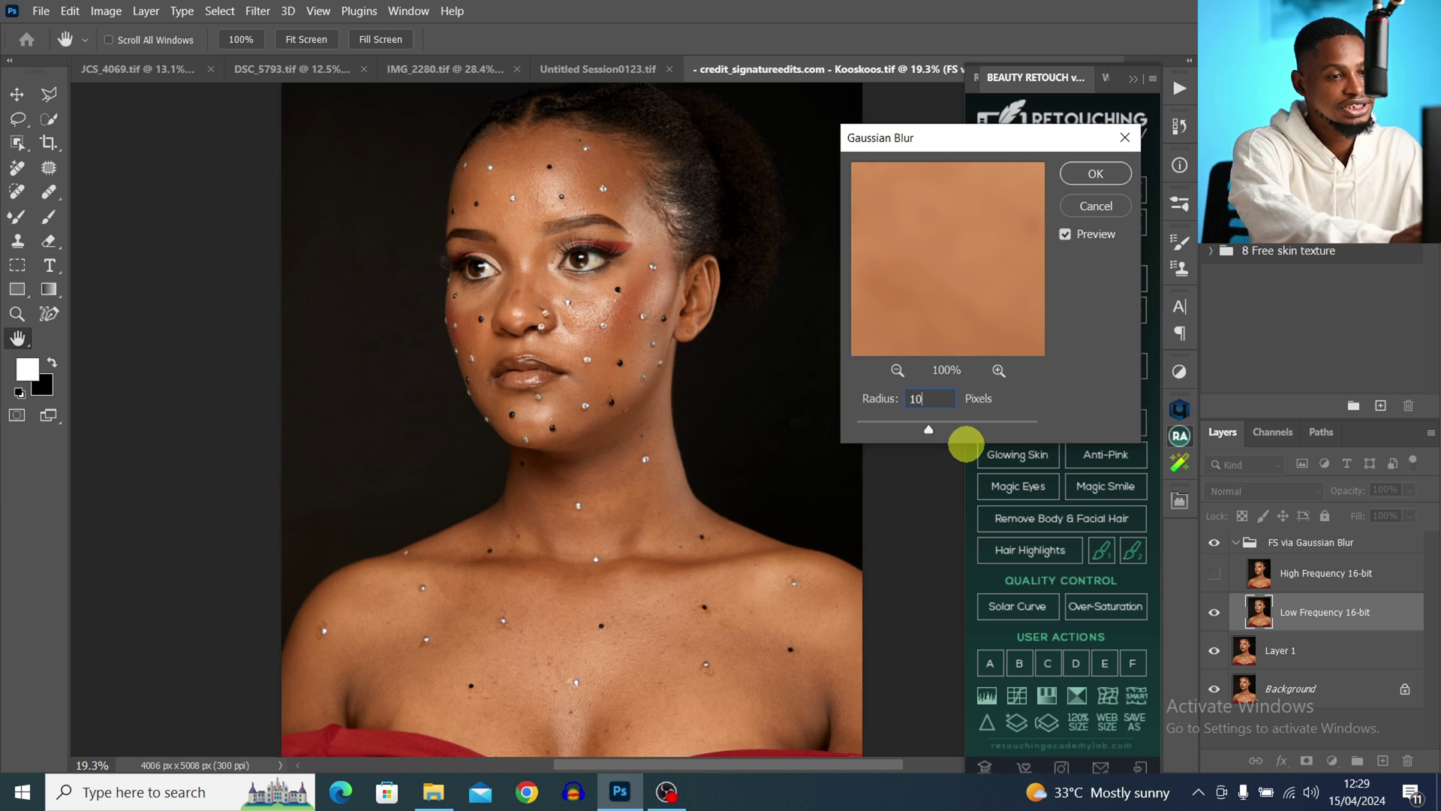
click(1092, 175)
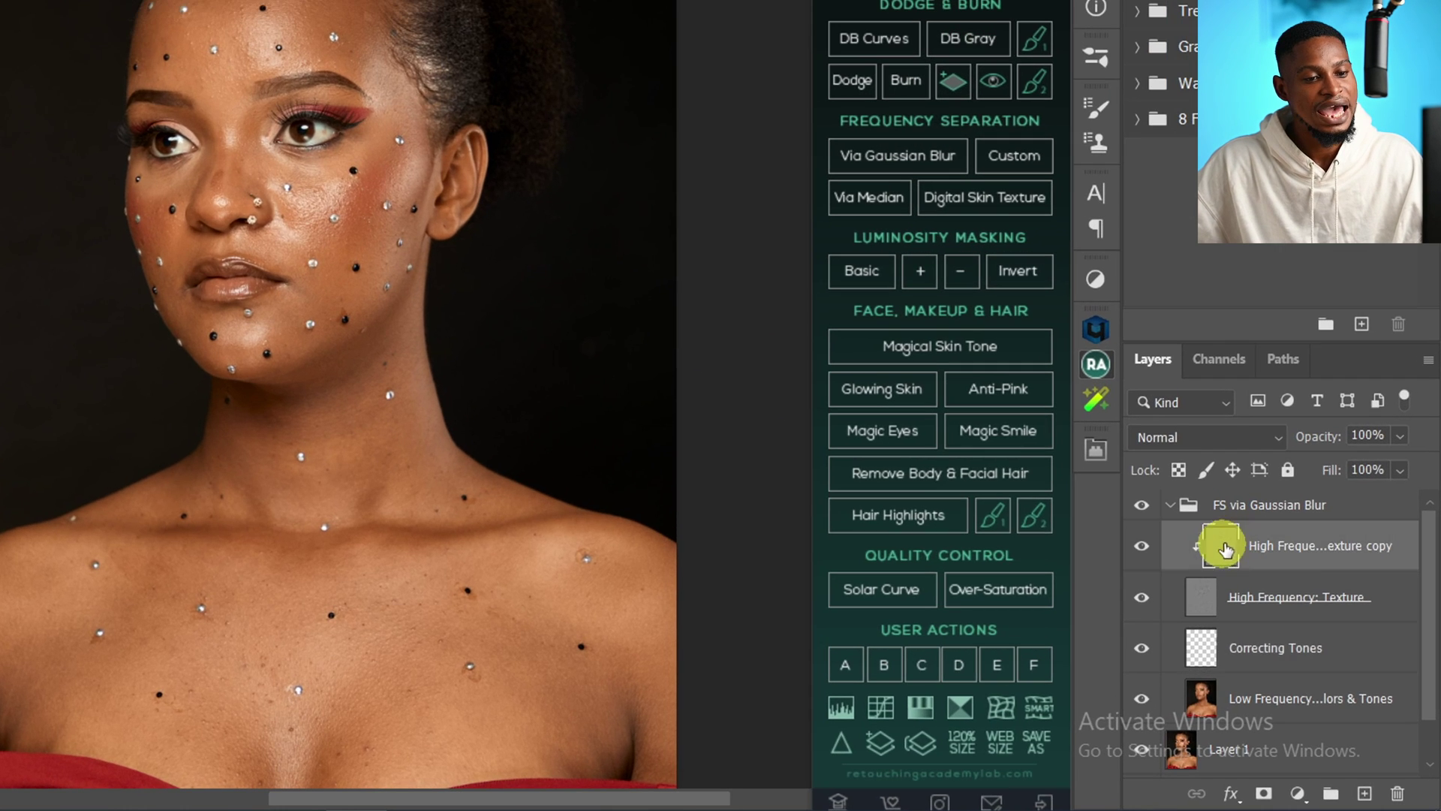
Select the clipped High Frequency: Texture copy layer and set up the Clone Stamp with a 20 px Soft Round brush at 0% hardness
click(1277, 575)
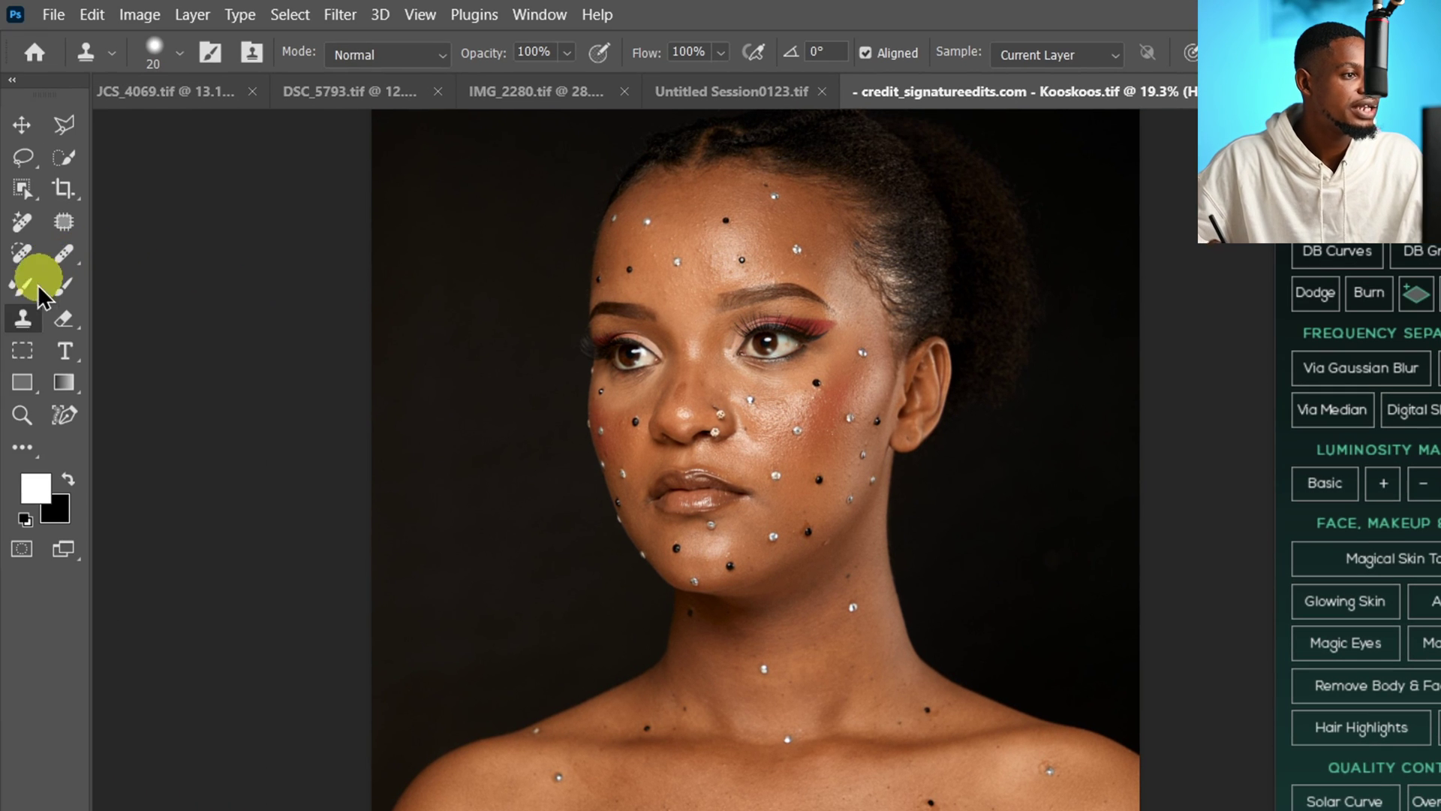
click(23, 318)
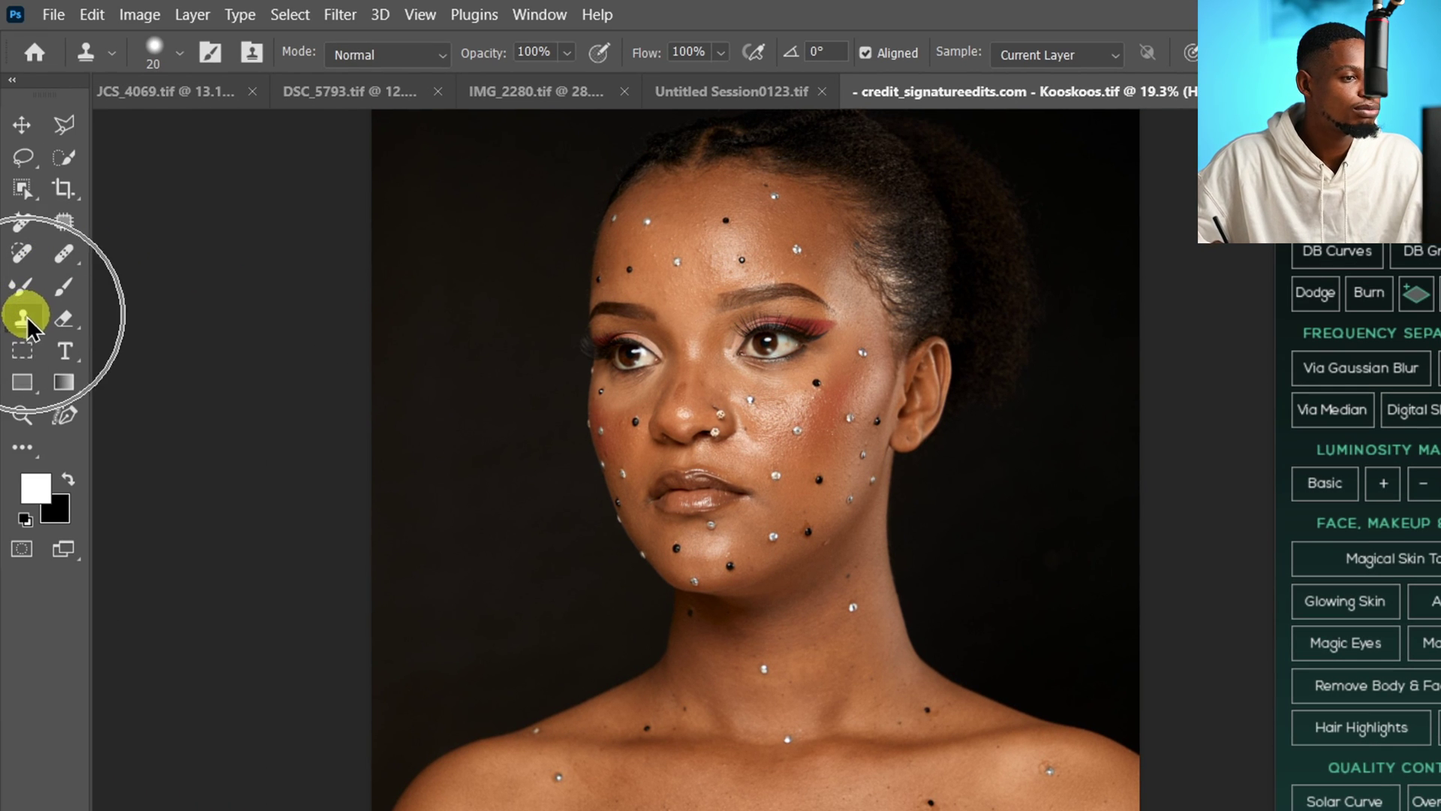
key(z)
mouse_move(666, 257)
mouse_down()
mouse_move(733, 241)
mouse_move(708, 248)
mouse_up()
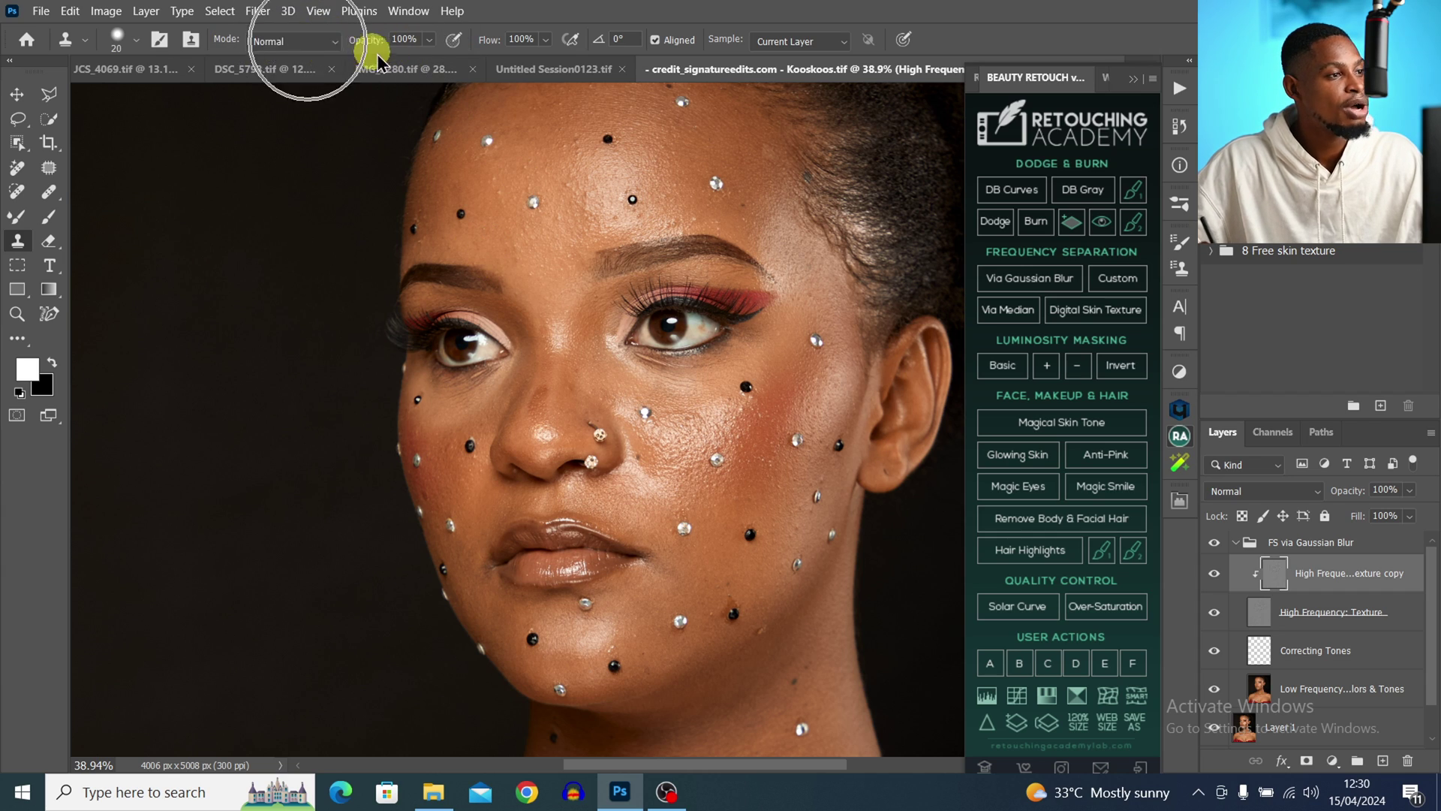
click(136, 42)
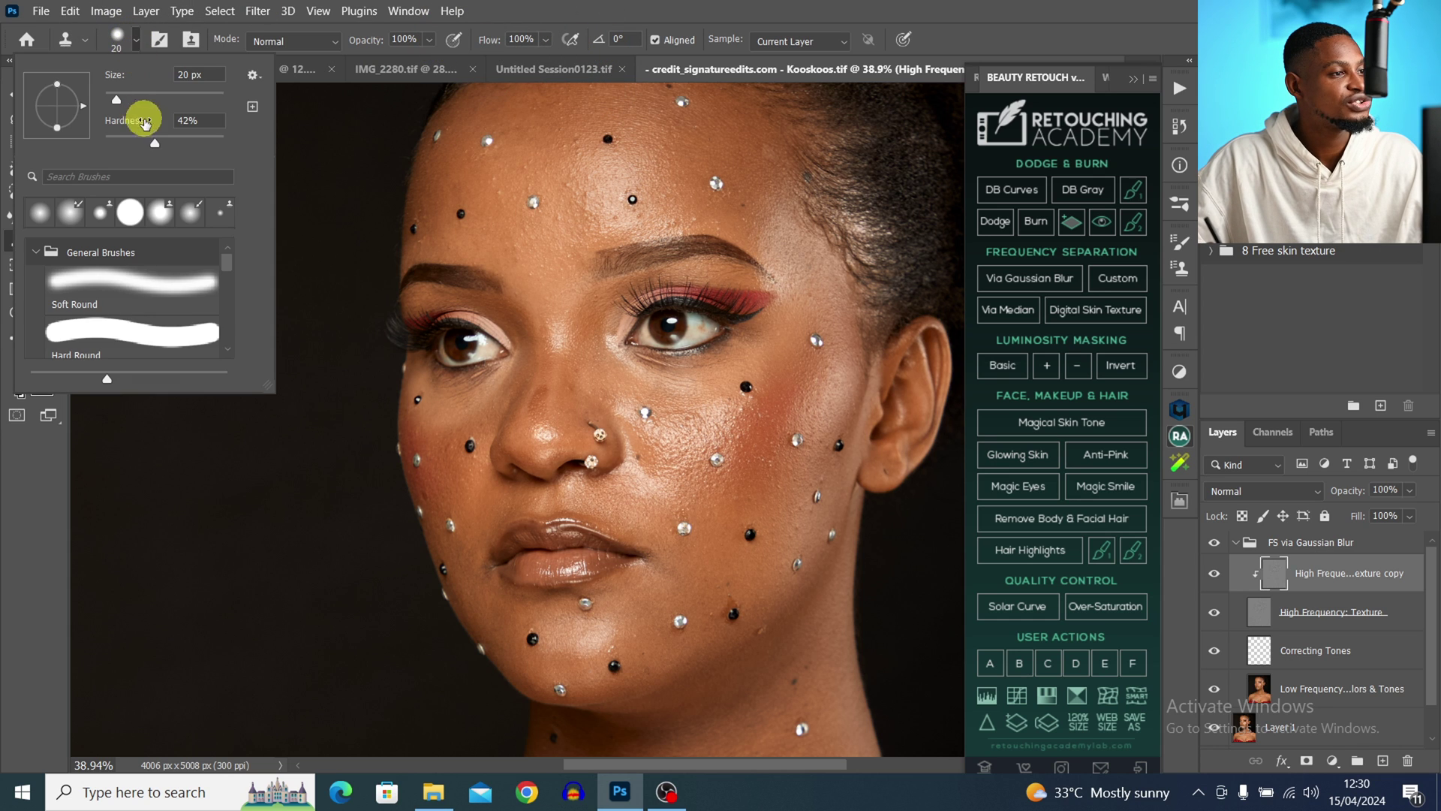
double_click(157, 292)
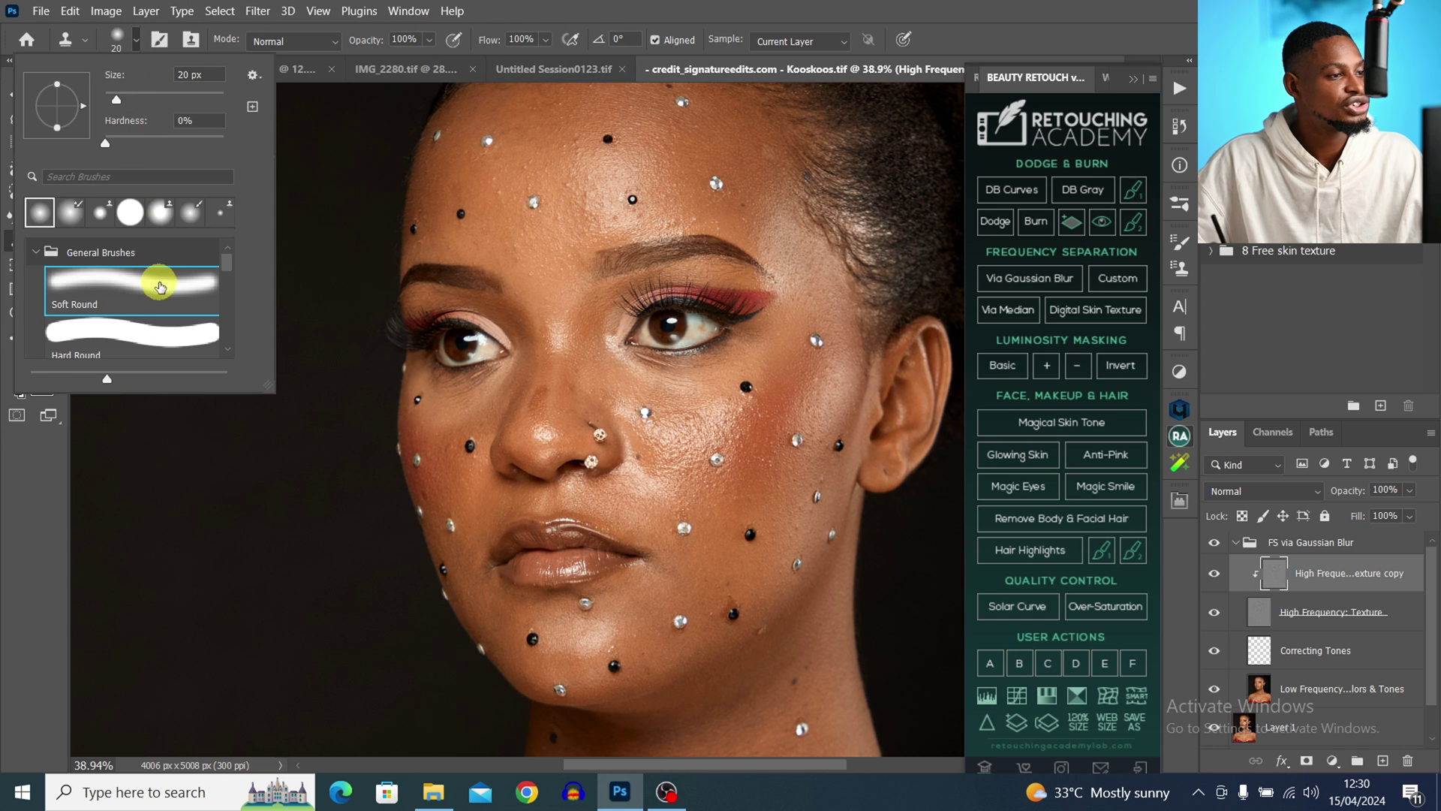
Clone clean skin texture over the blemishes across the forehead with a 20 px brush
alt+click(493, 231)
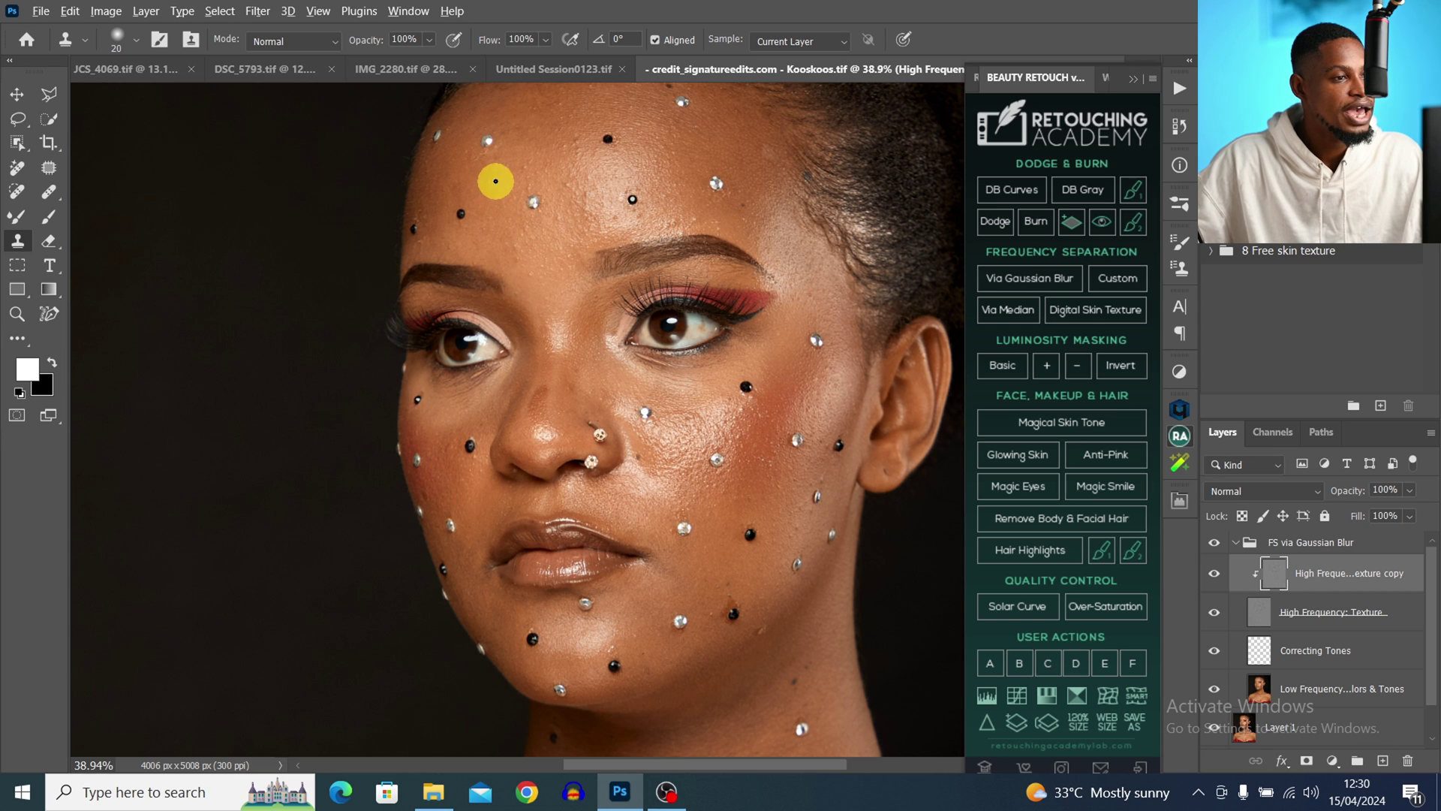
click(494, 185)
click(535, 161)
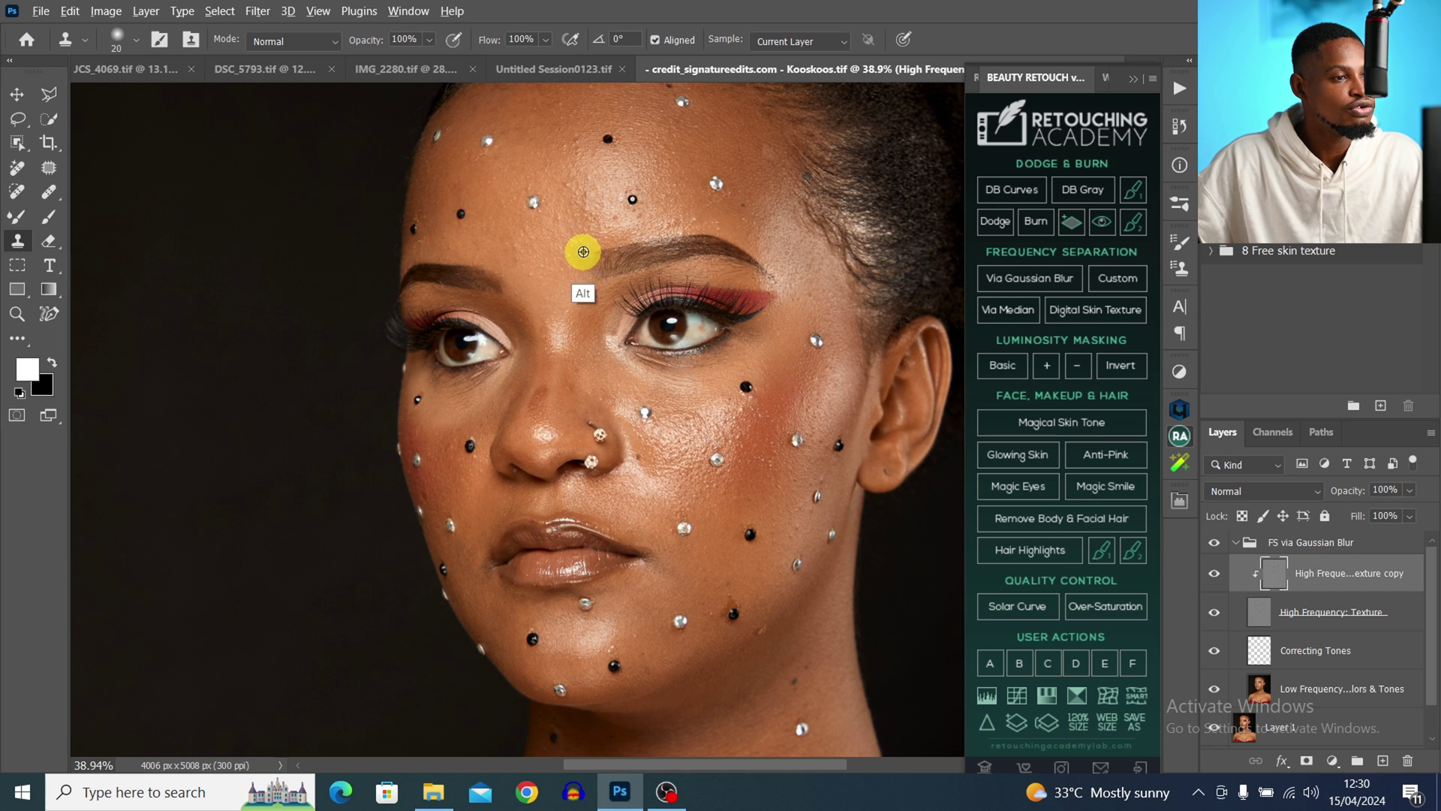
alt+click(604, 193)
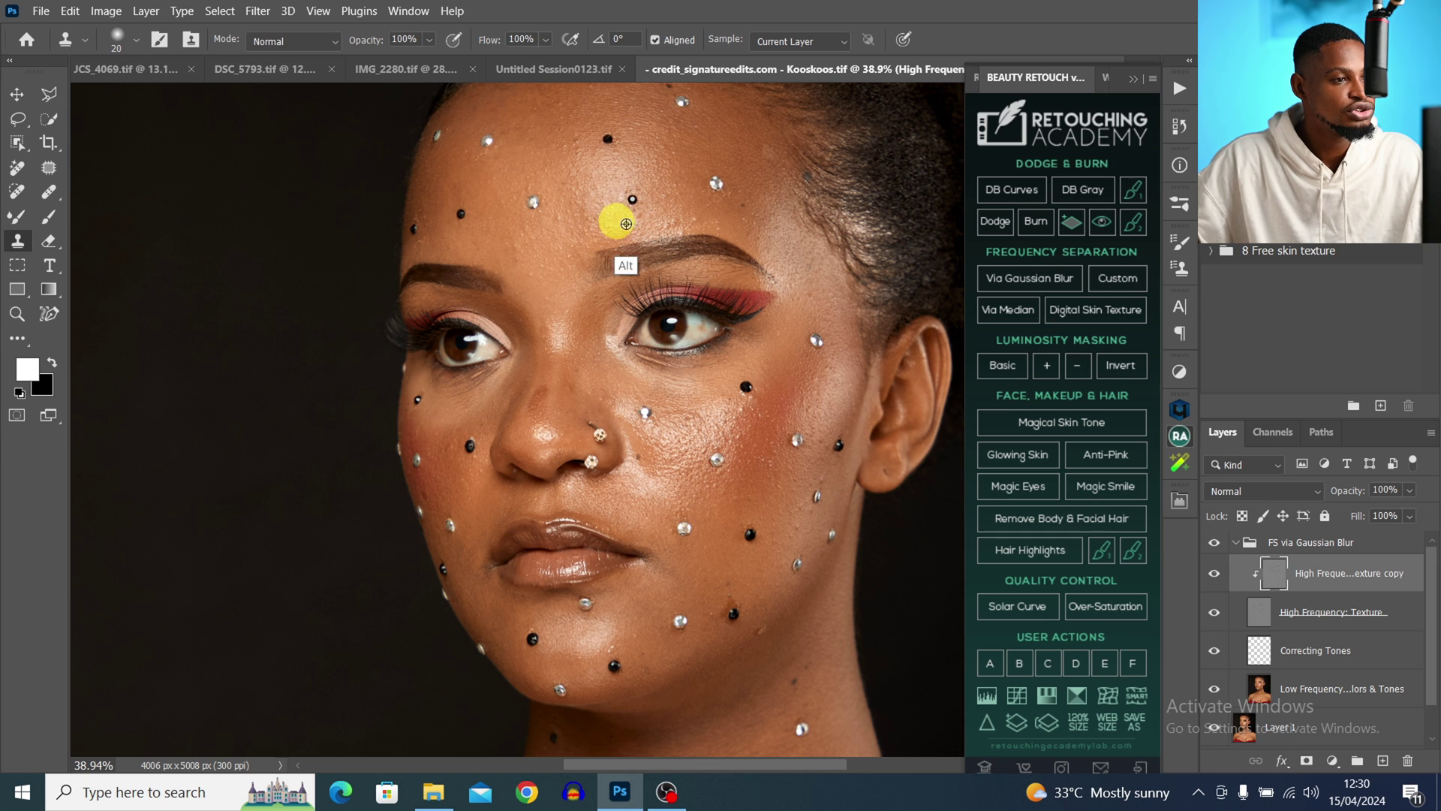
key(ctrl+space)
drag(680, 203, 728, 281)
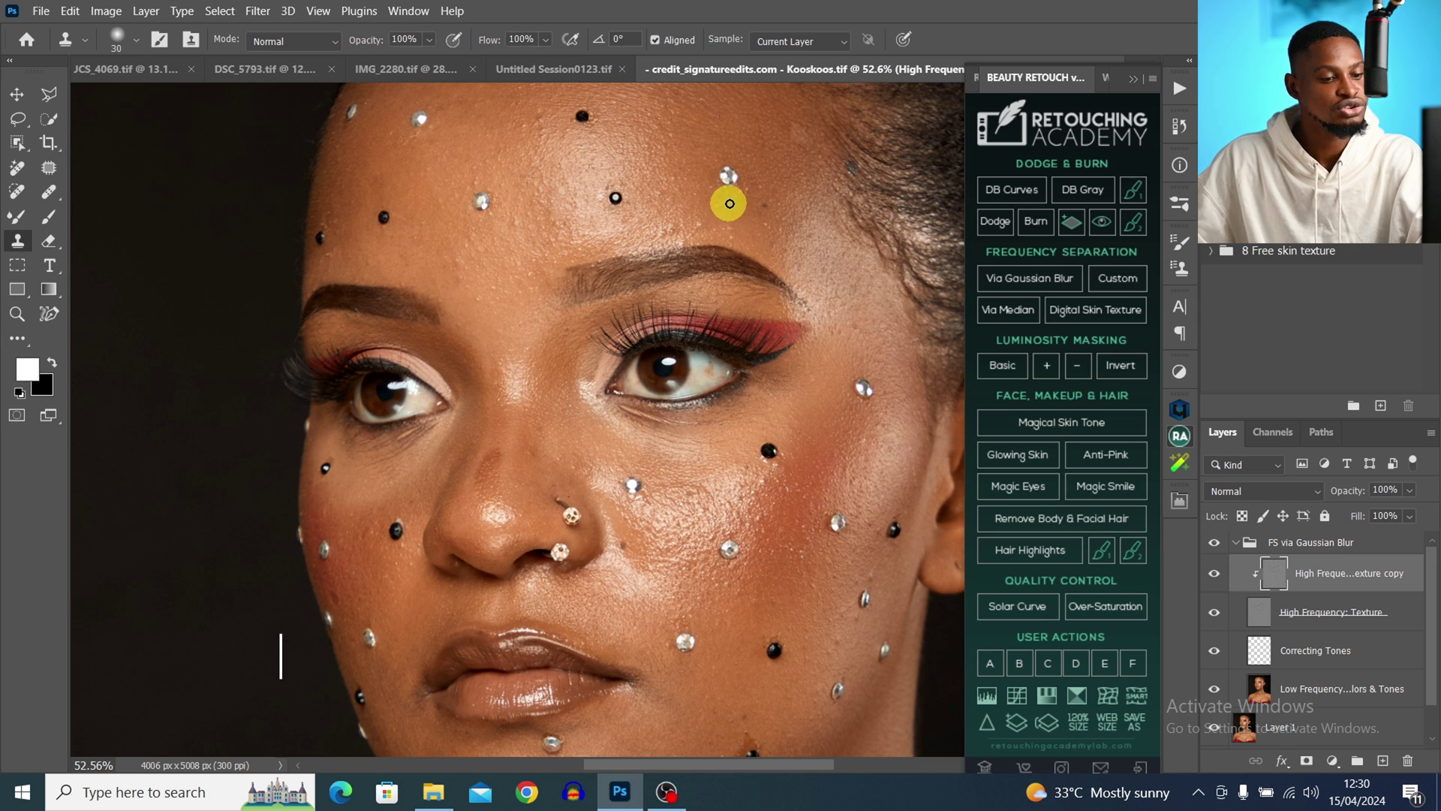
key(bracketleft)
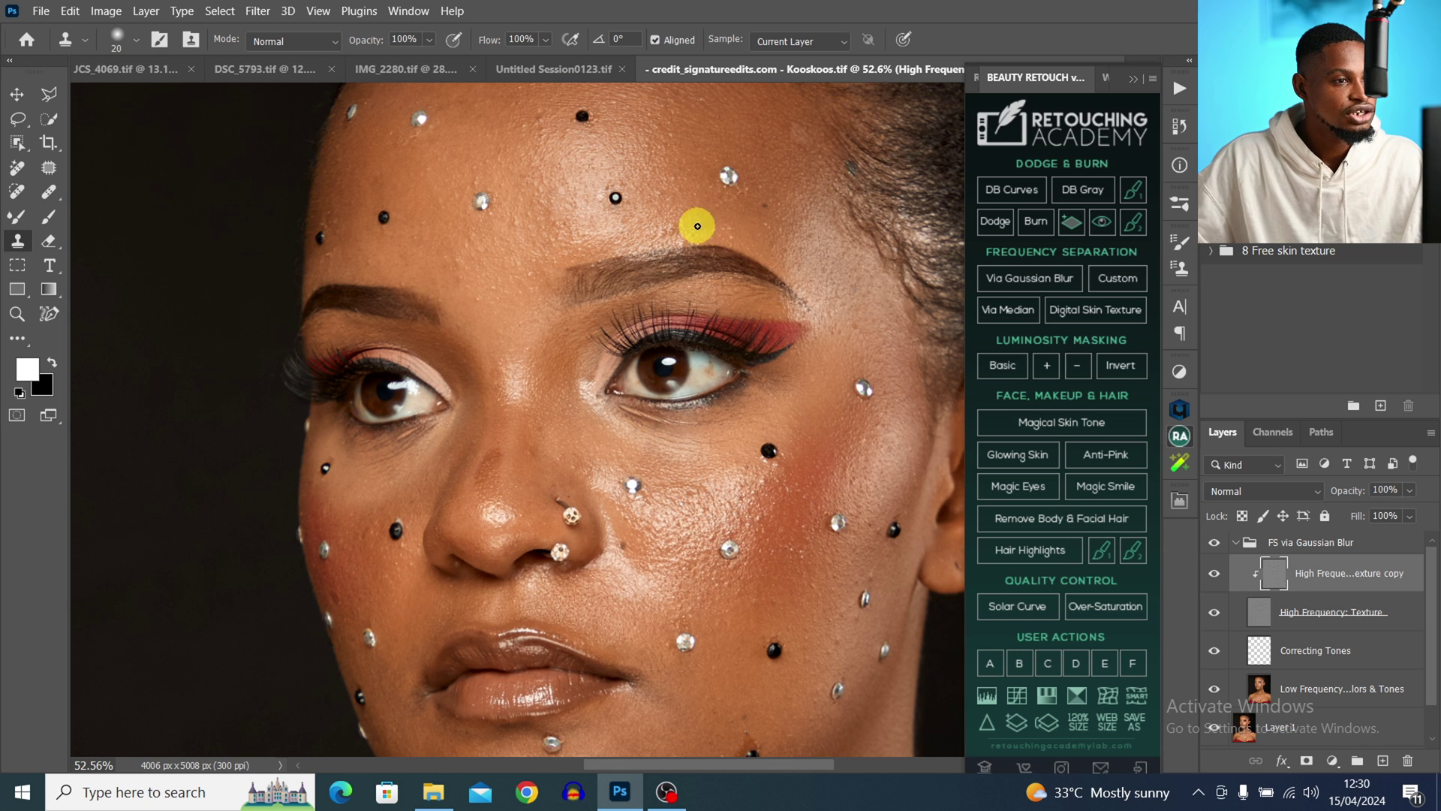
alt+click(741, 235)
alt+click(724, 215)
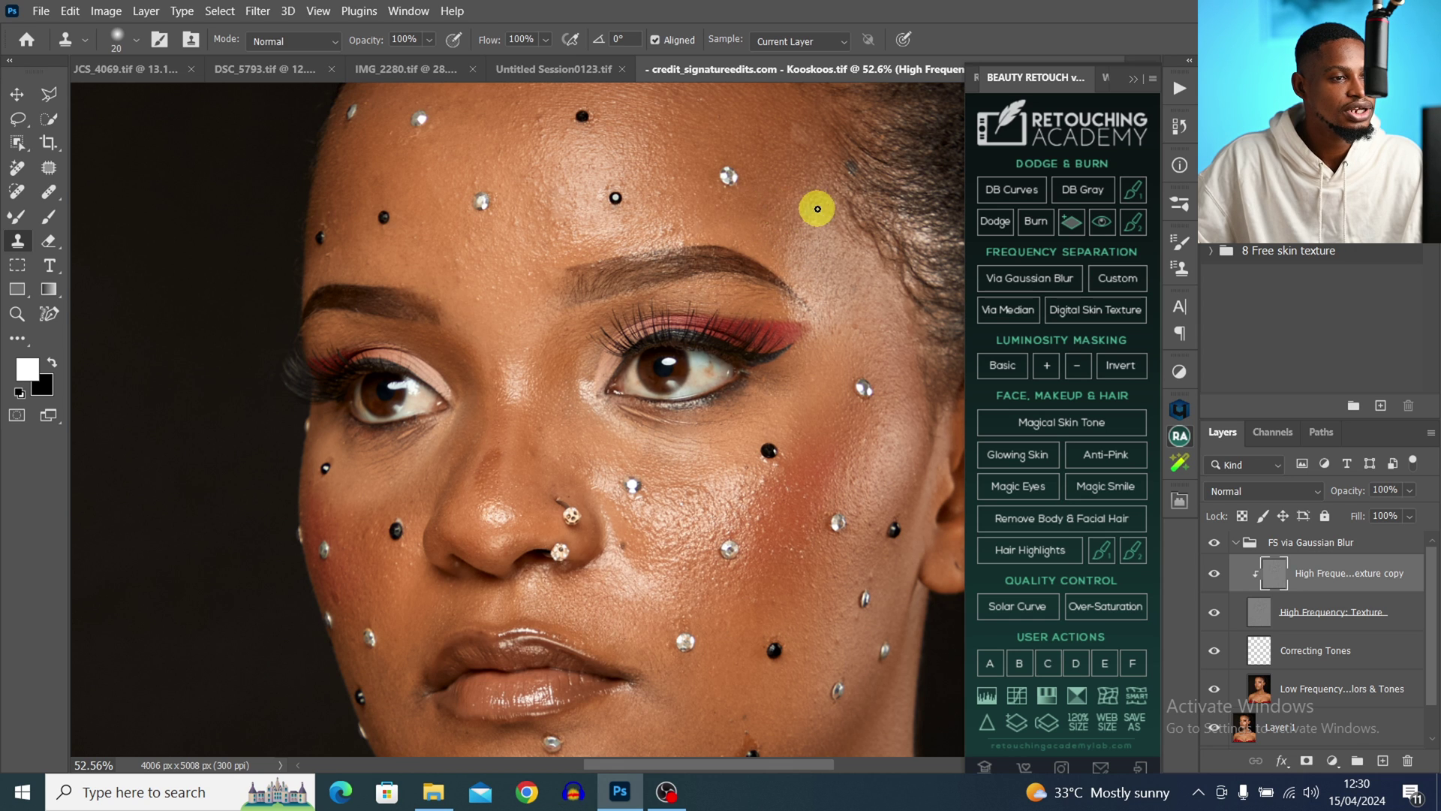
alt+click(714, 230)
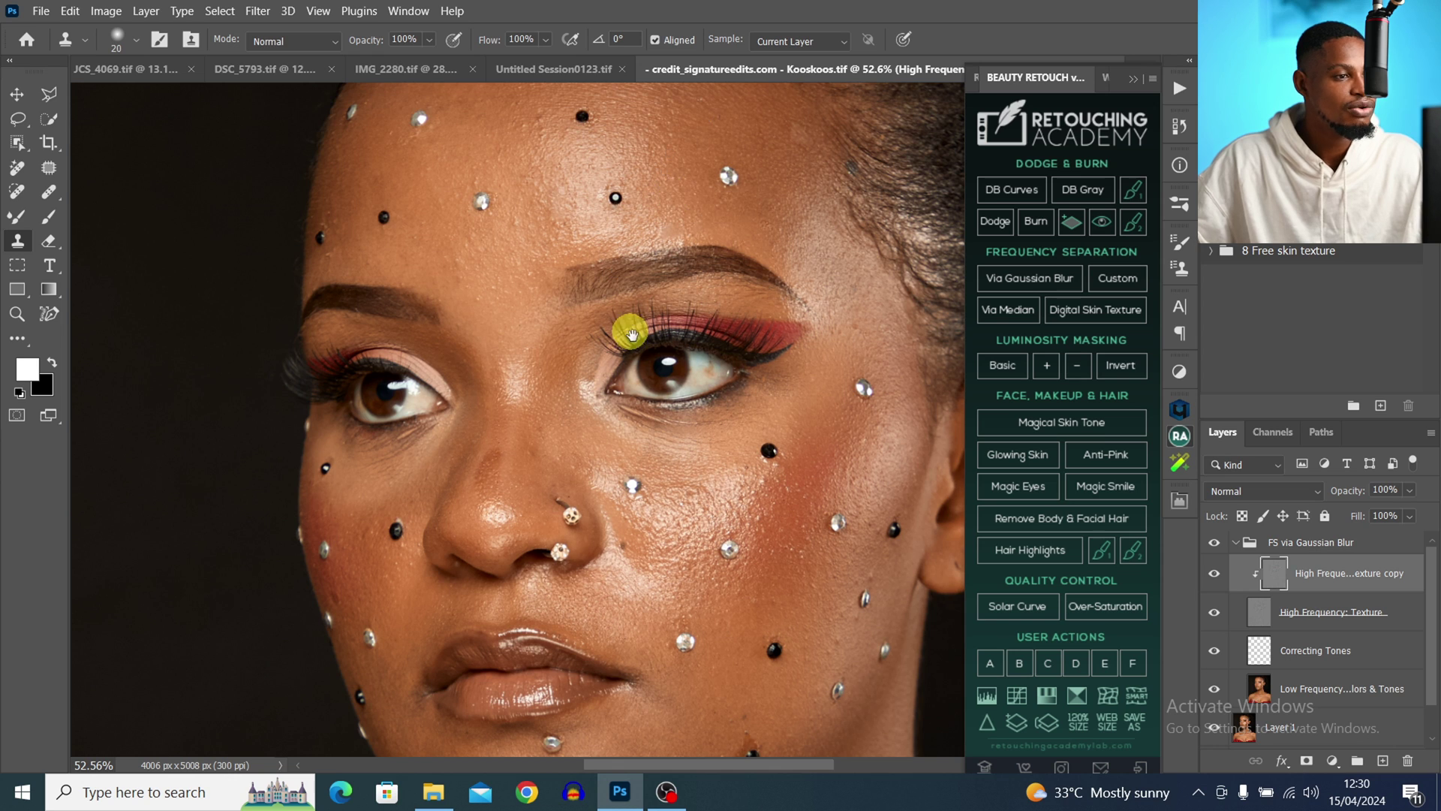
Clone clean skin texture over the blemishes on the cheek beside the nose ring
drag(628, 322, 714, 216)
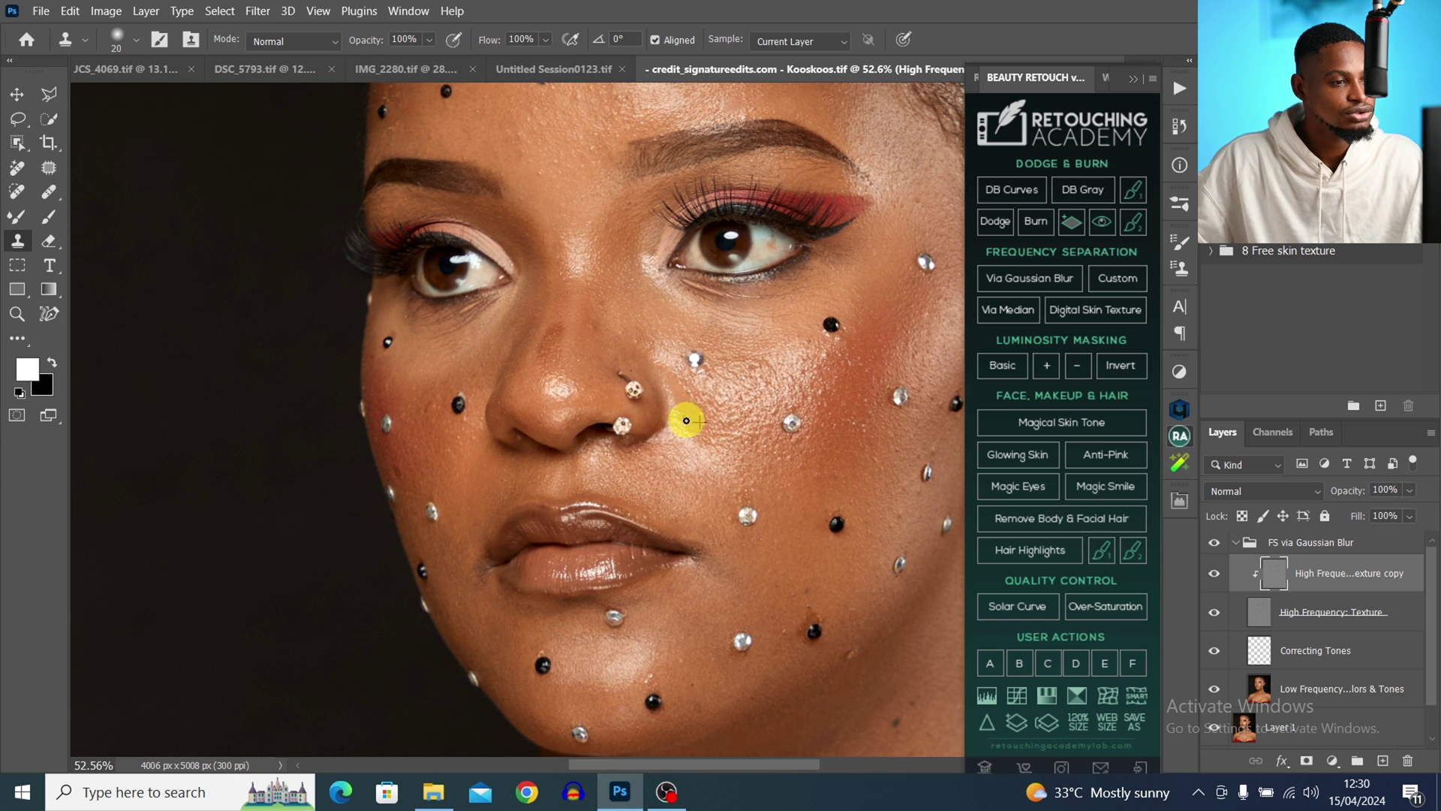
alt+click(739, 443)
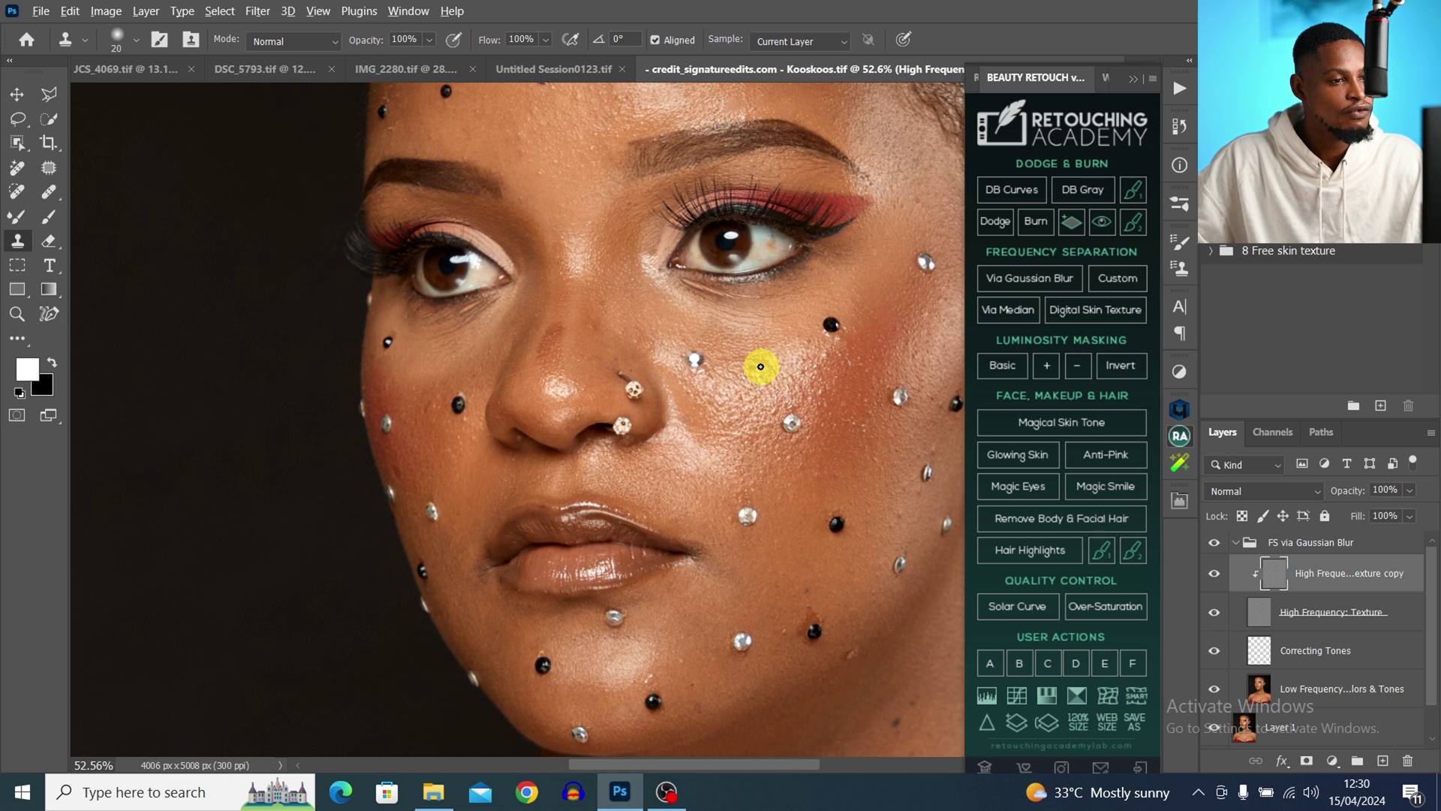
alt+click(839, 374)
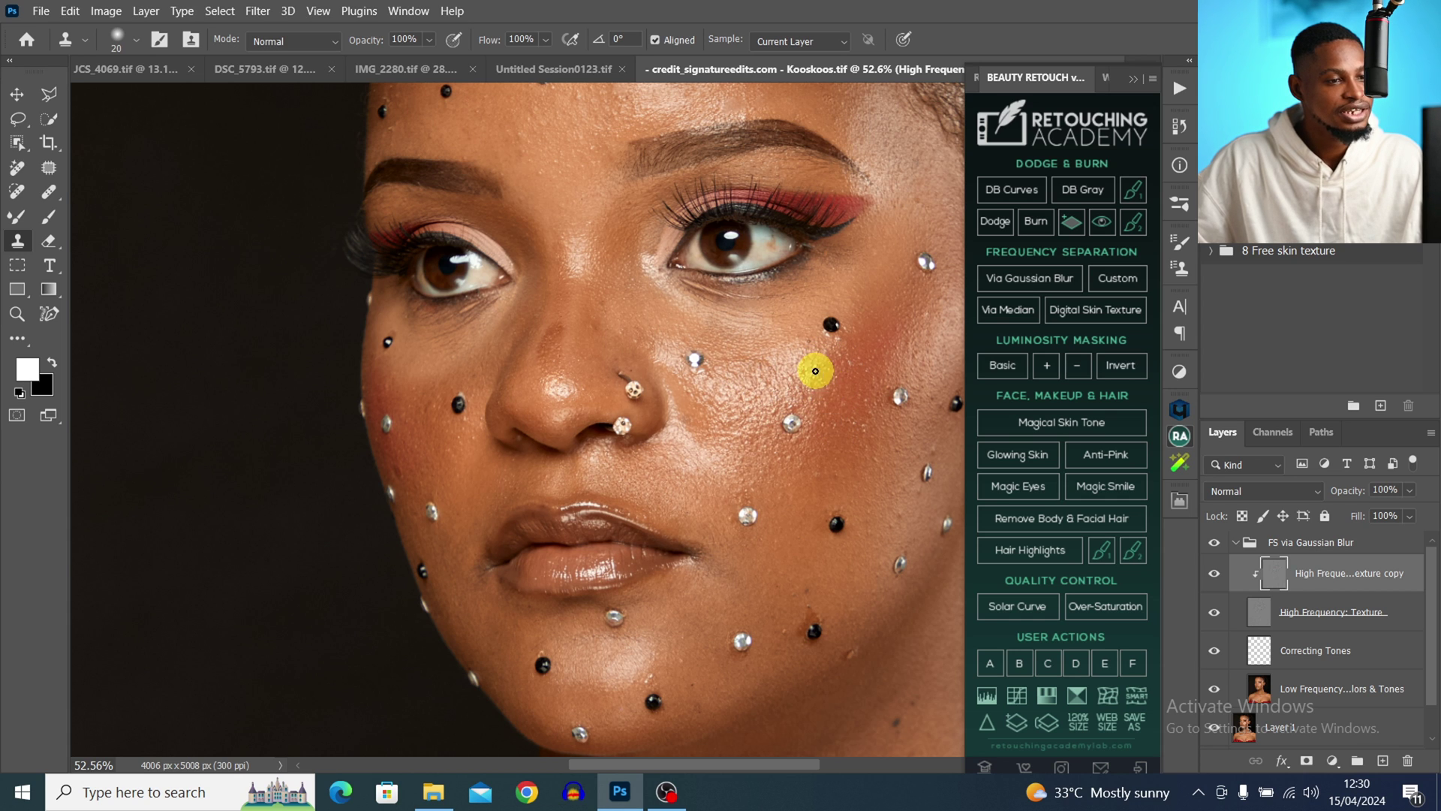
Clone clean skin texture over the blemishes on the lower cheek and jawline around the face gems
scroll(812, 366, down, 3)
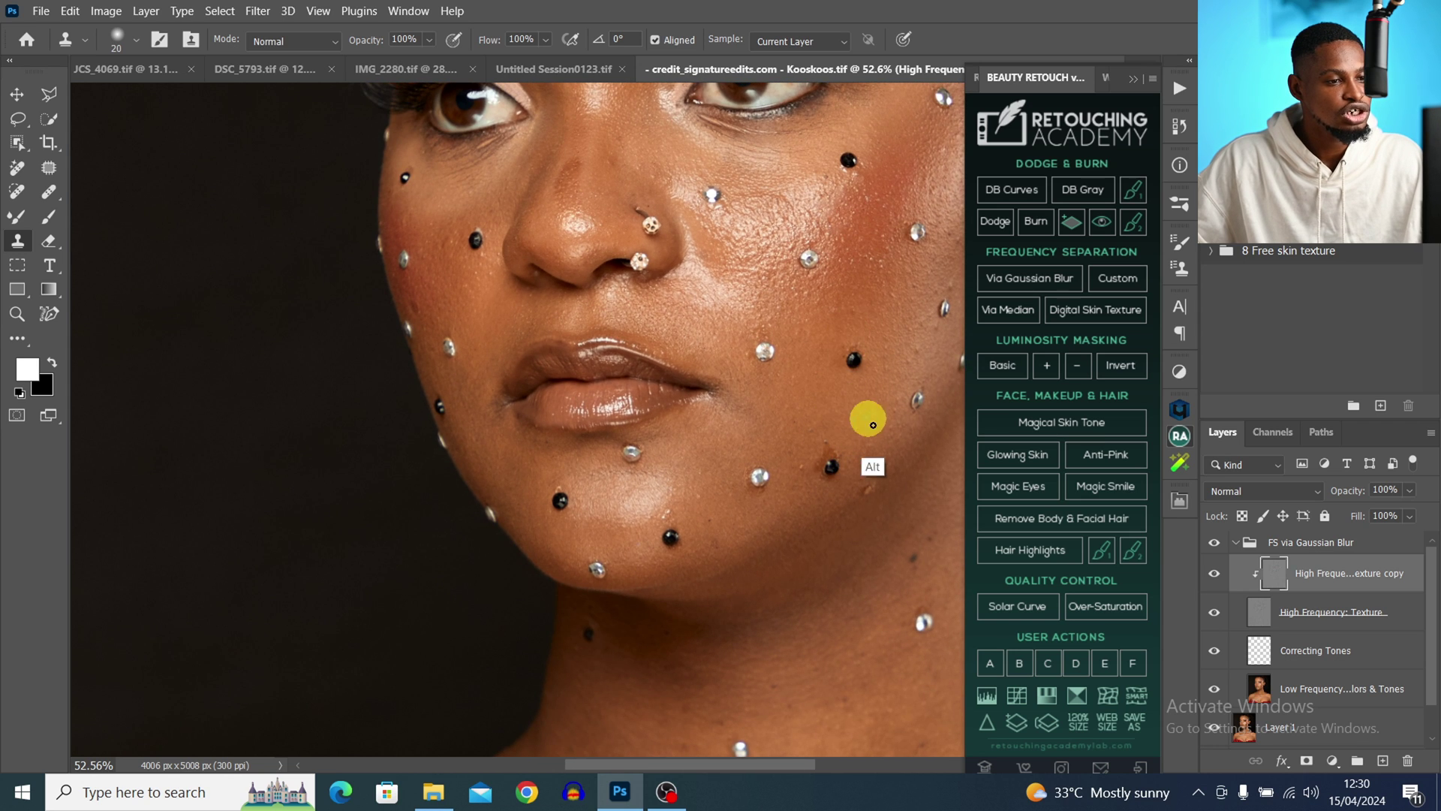
alt+click(880, 491)
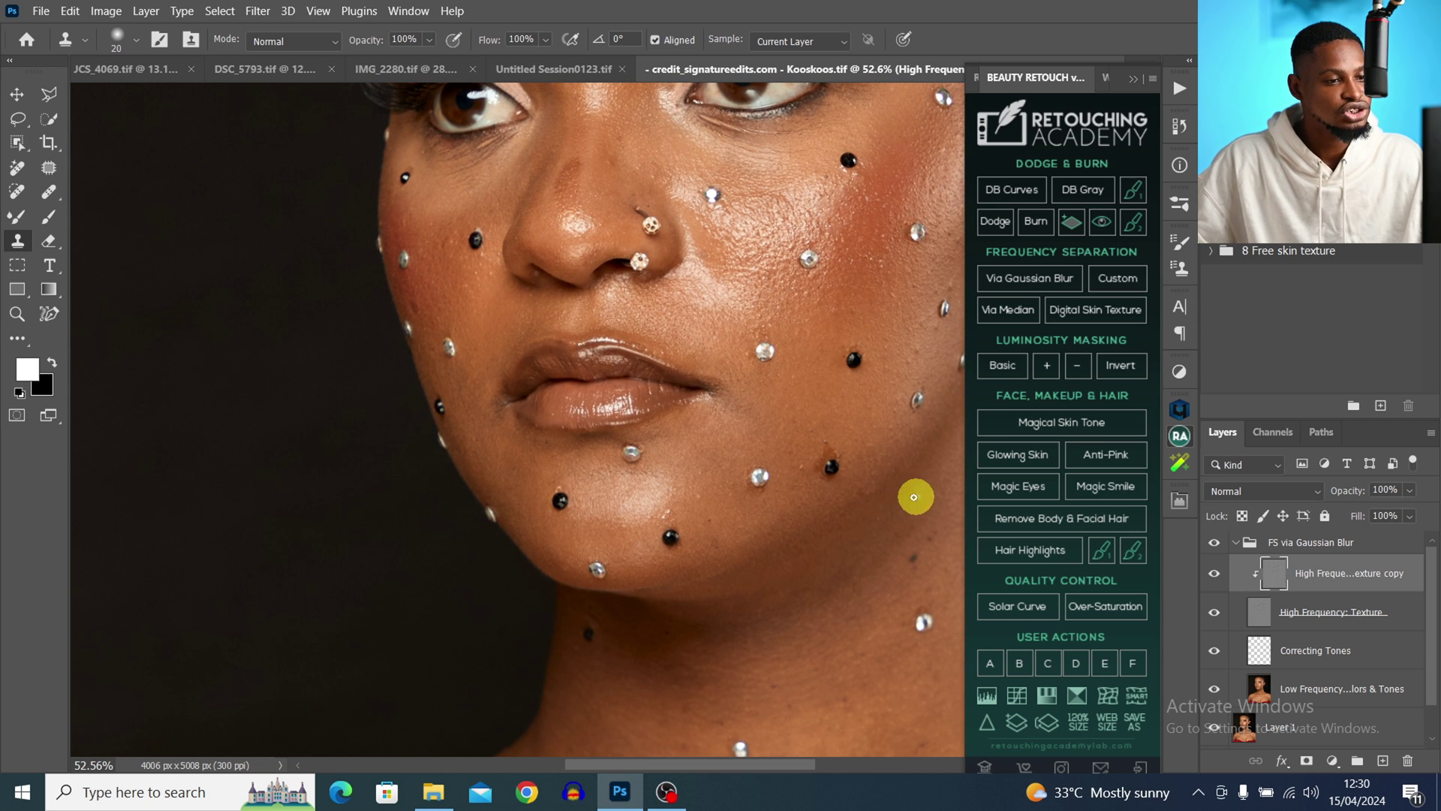
alt+click(802, 488)
alt+click(848, 416)
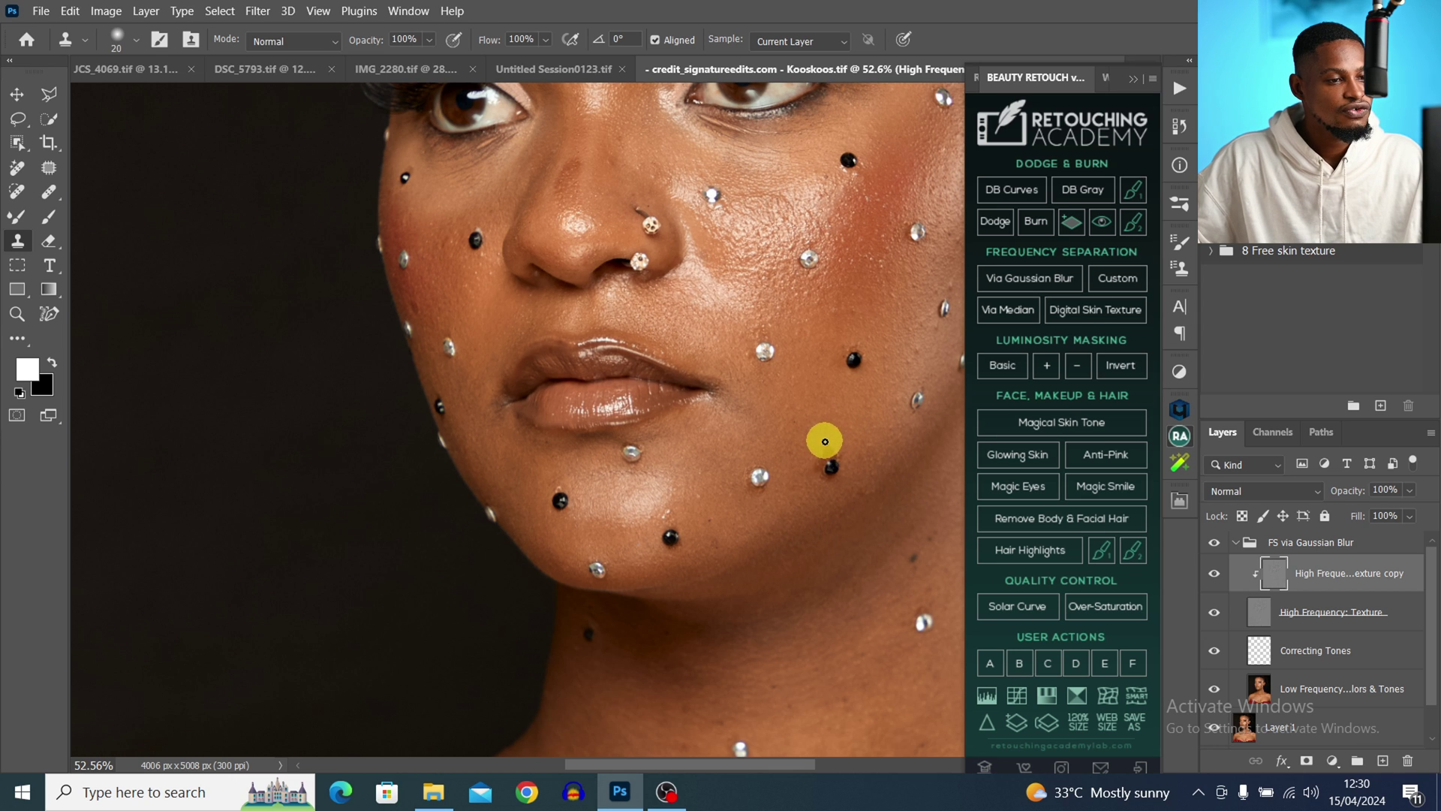
alt+click(871, 448)
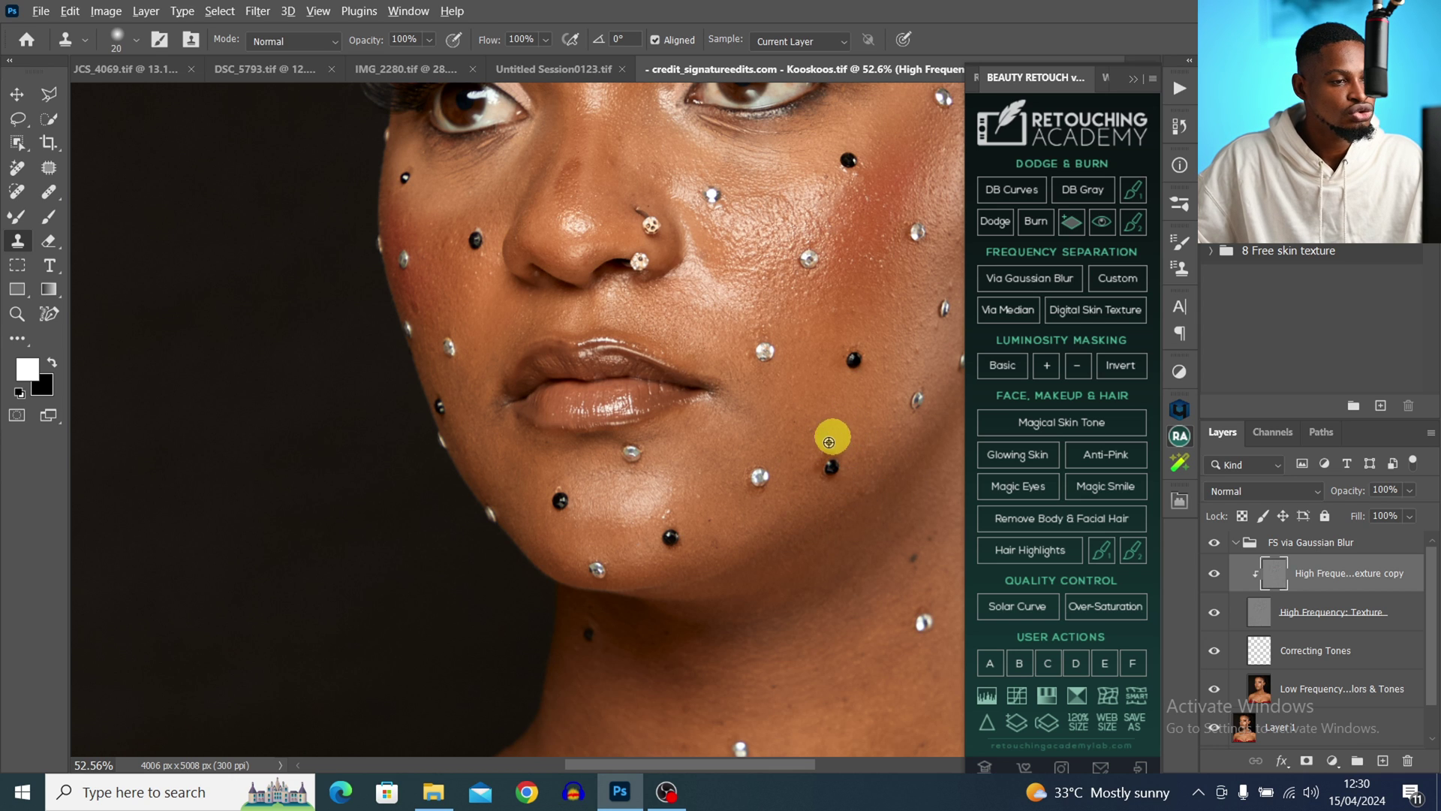
Clone smoother skin texture over the fine lines beneath the eye nearest the ear, using a 25 px brush
drag(794, 425, 712, 490)
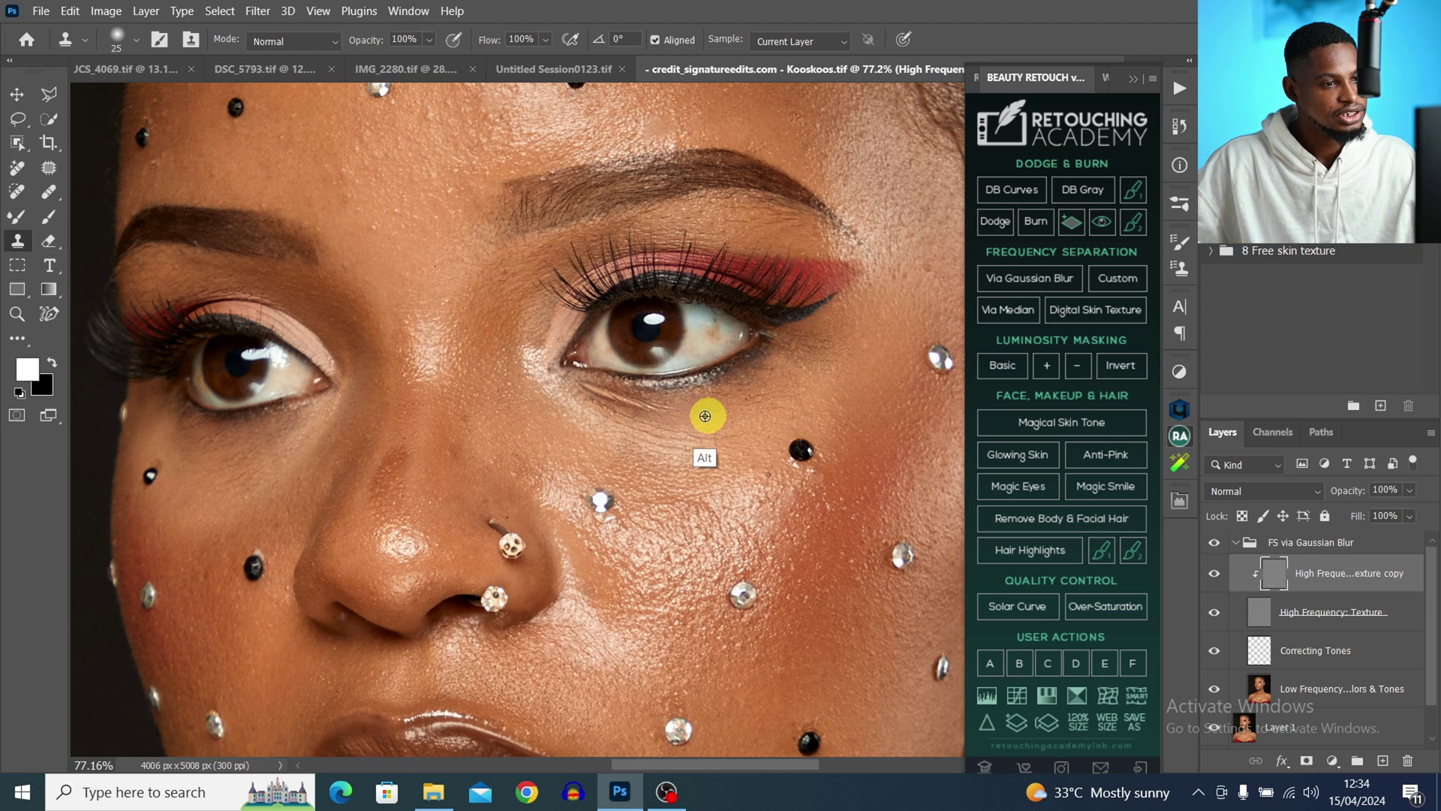
alt+click(705, 416)
mouse_move(659, 400)
mouse_down()
mouse_move(619, 398)
mouse_move(646, 405)
mouse_move(584, 387)
mouse_move(630, 412)
mouse_up()
alt+click(685, 414)
alt+click(656, 431)
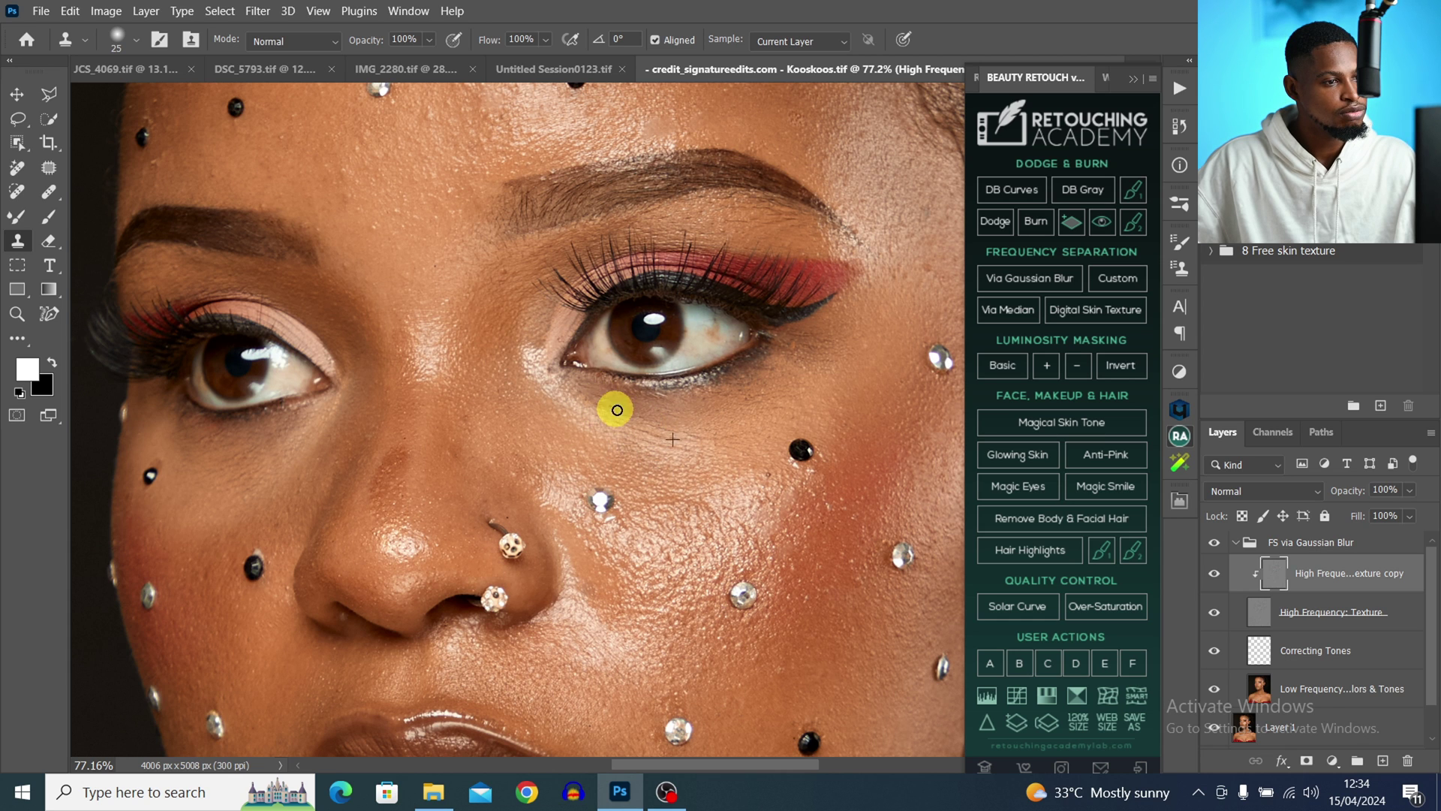
Clone clean skin texture over the blemish above the outer end of the eyebrow near the temple
drag(789, 396, 611, 466)
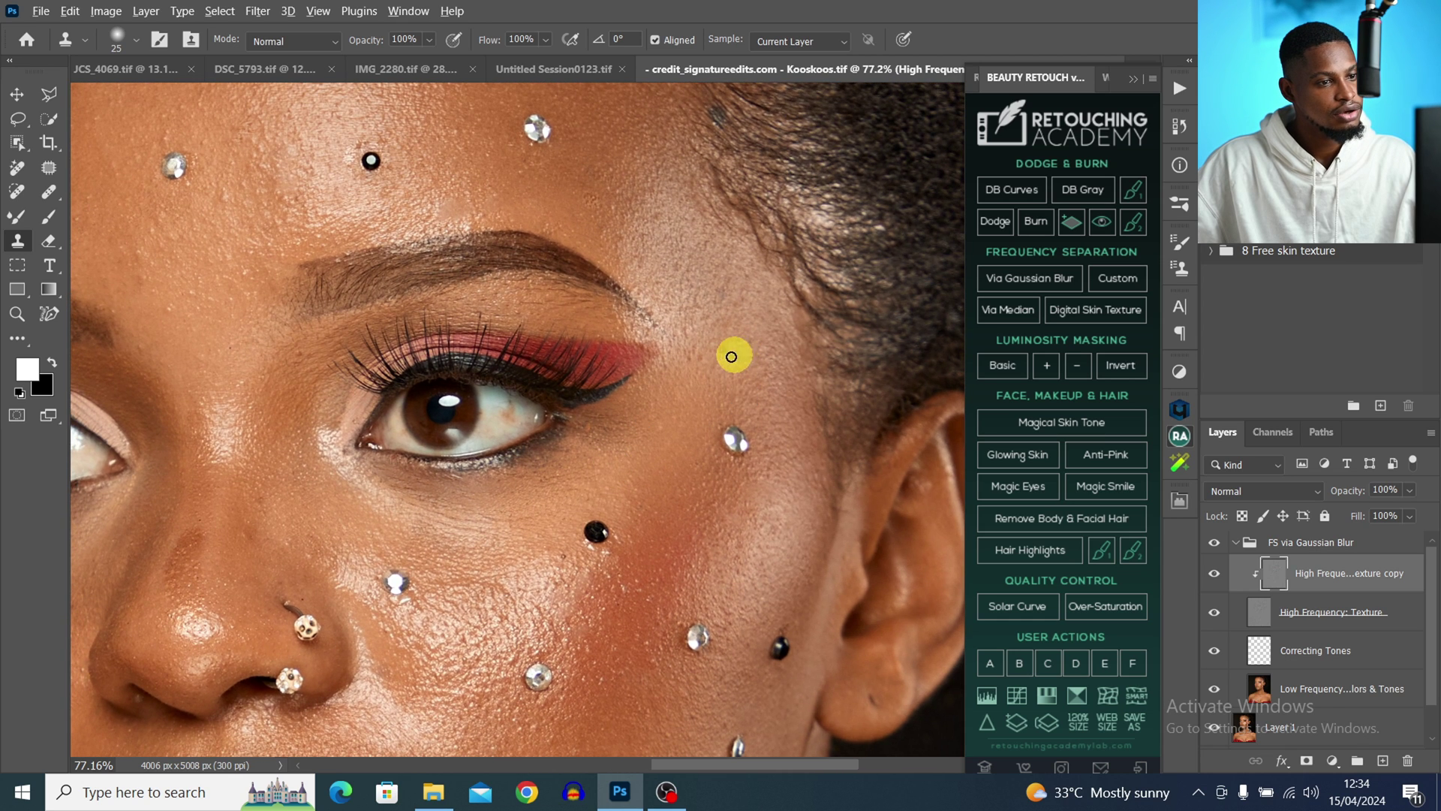
drag(658, 235, 704, 305)
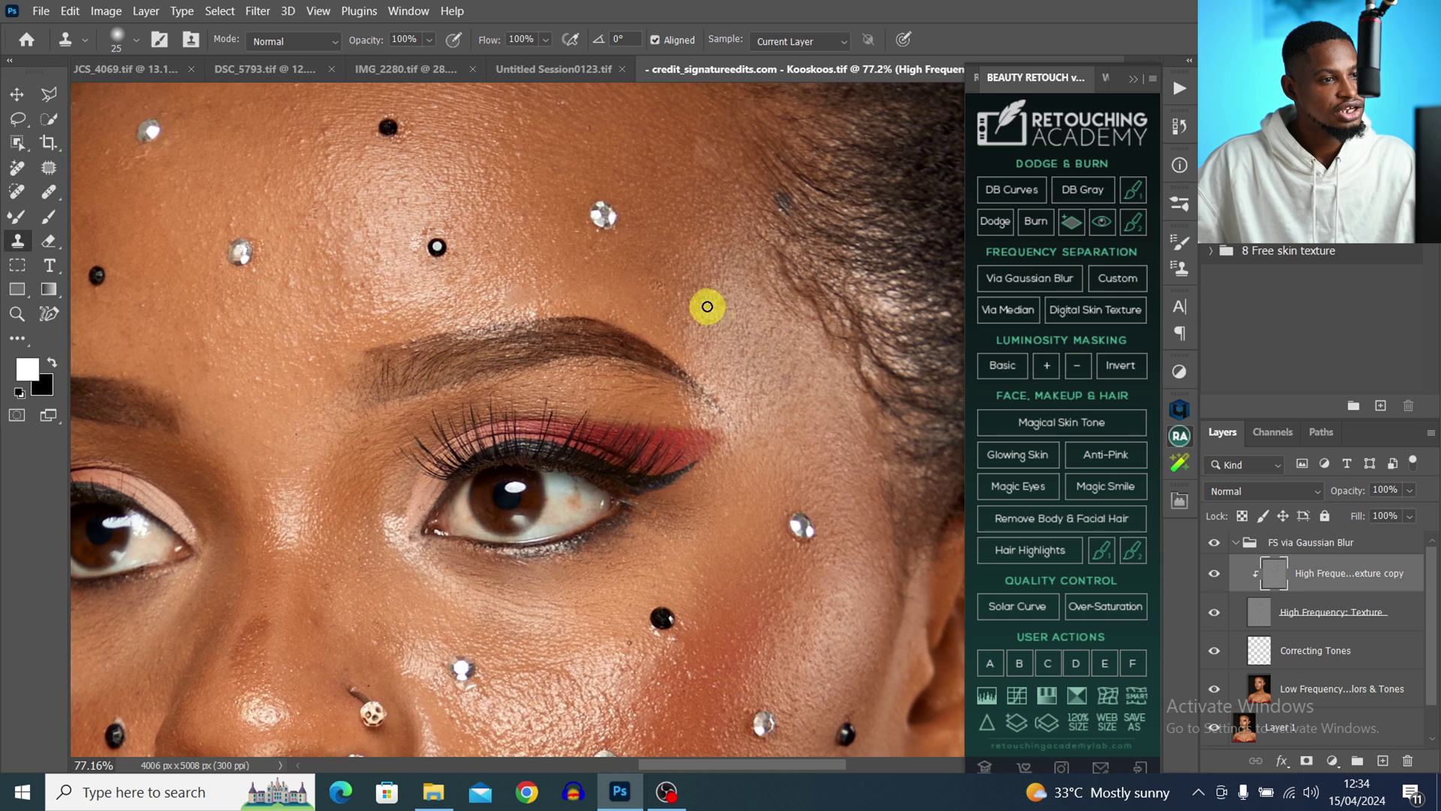
click(620, 260)
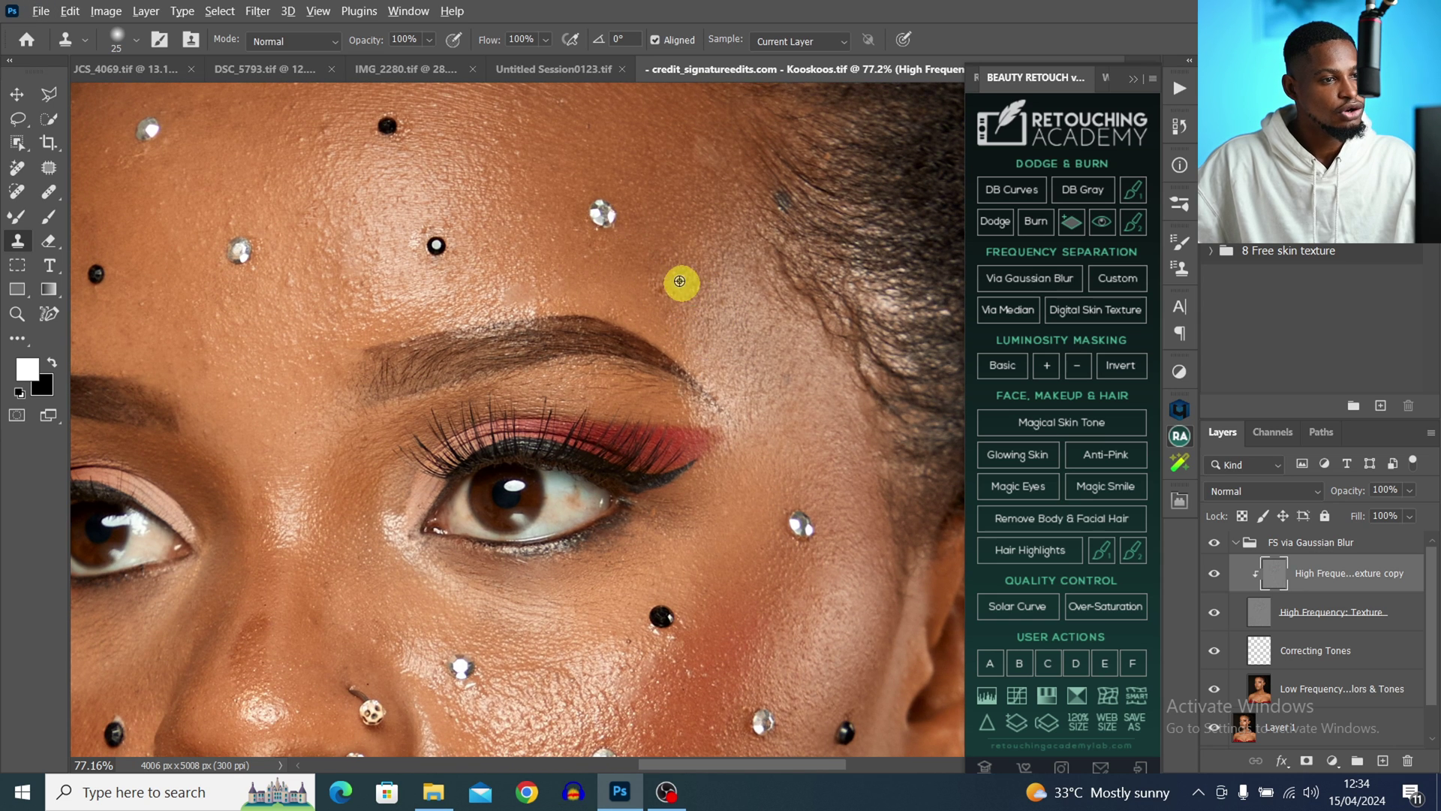
alt+click(716, 297)
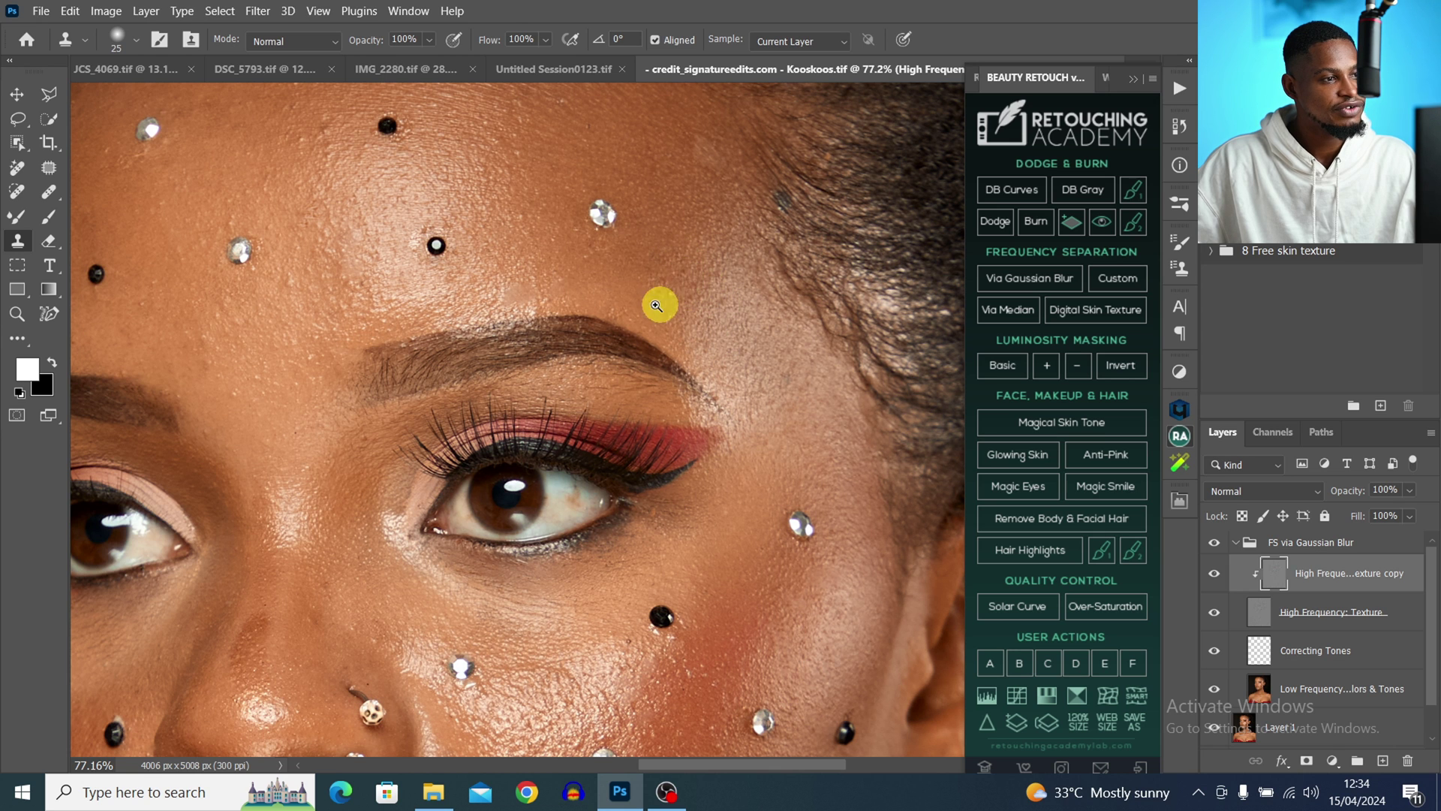
drag(611, 289, 526, 293)
drag(704, 350, 675, 318)
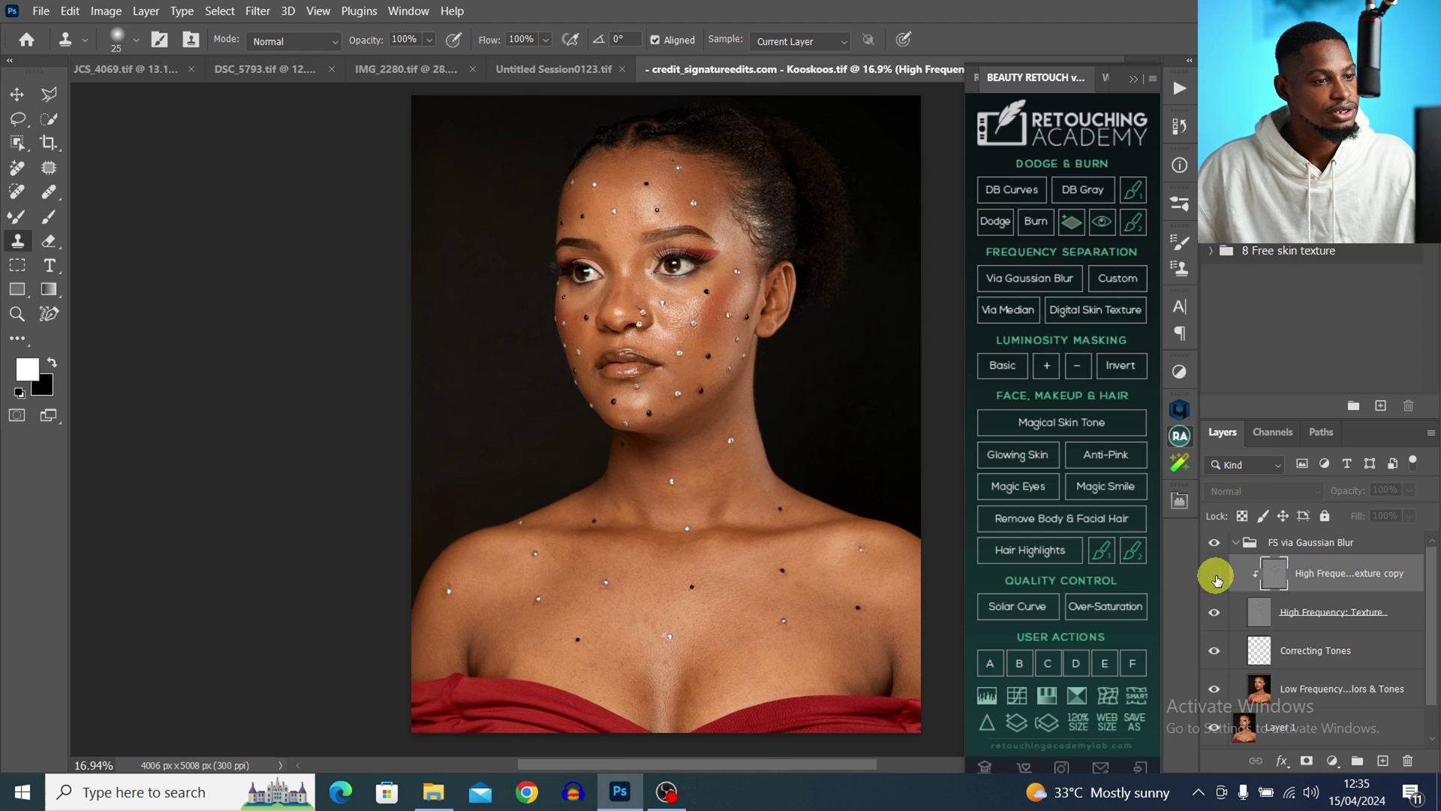
Select the Correcting Tones layer and hide the High Frequency: Texture layer
scroll(682, 627, up, 3)
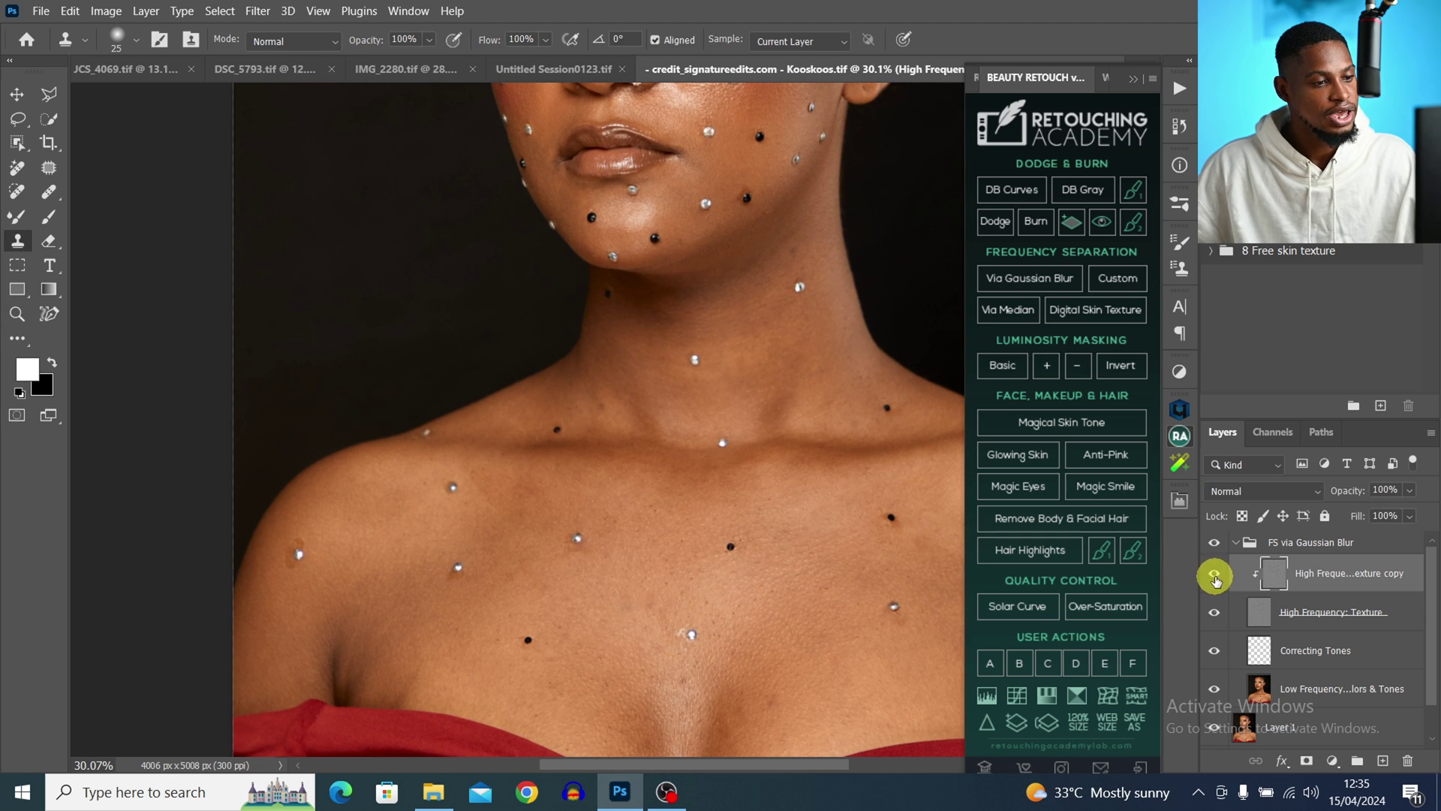
drag(771, 257, 728, 616)
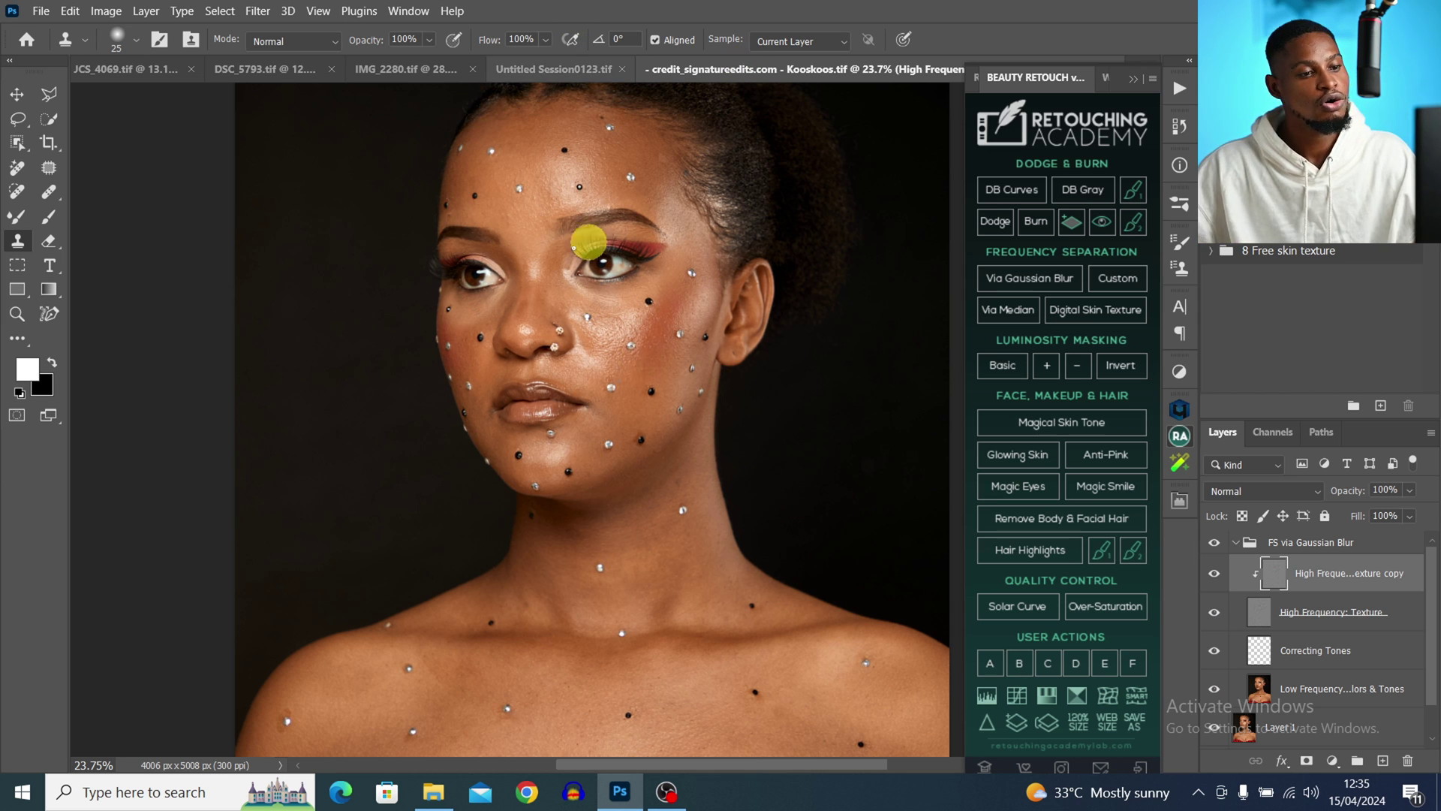
click(1260, 658)
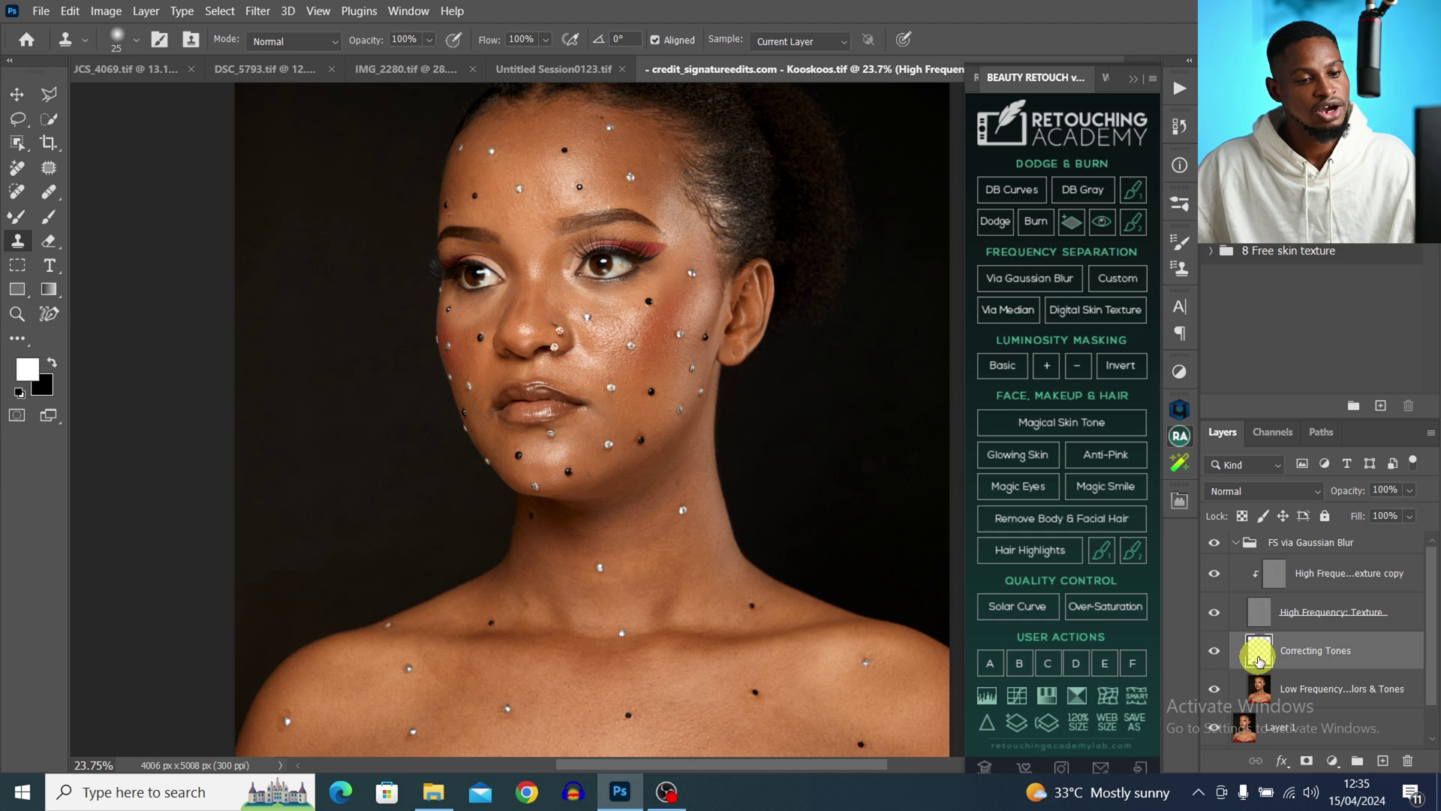
click(1225, 615)
click(1221, 616)
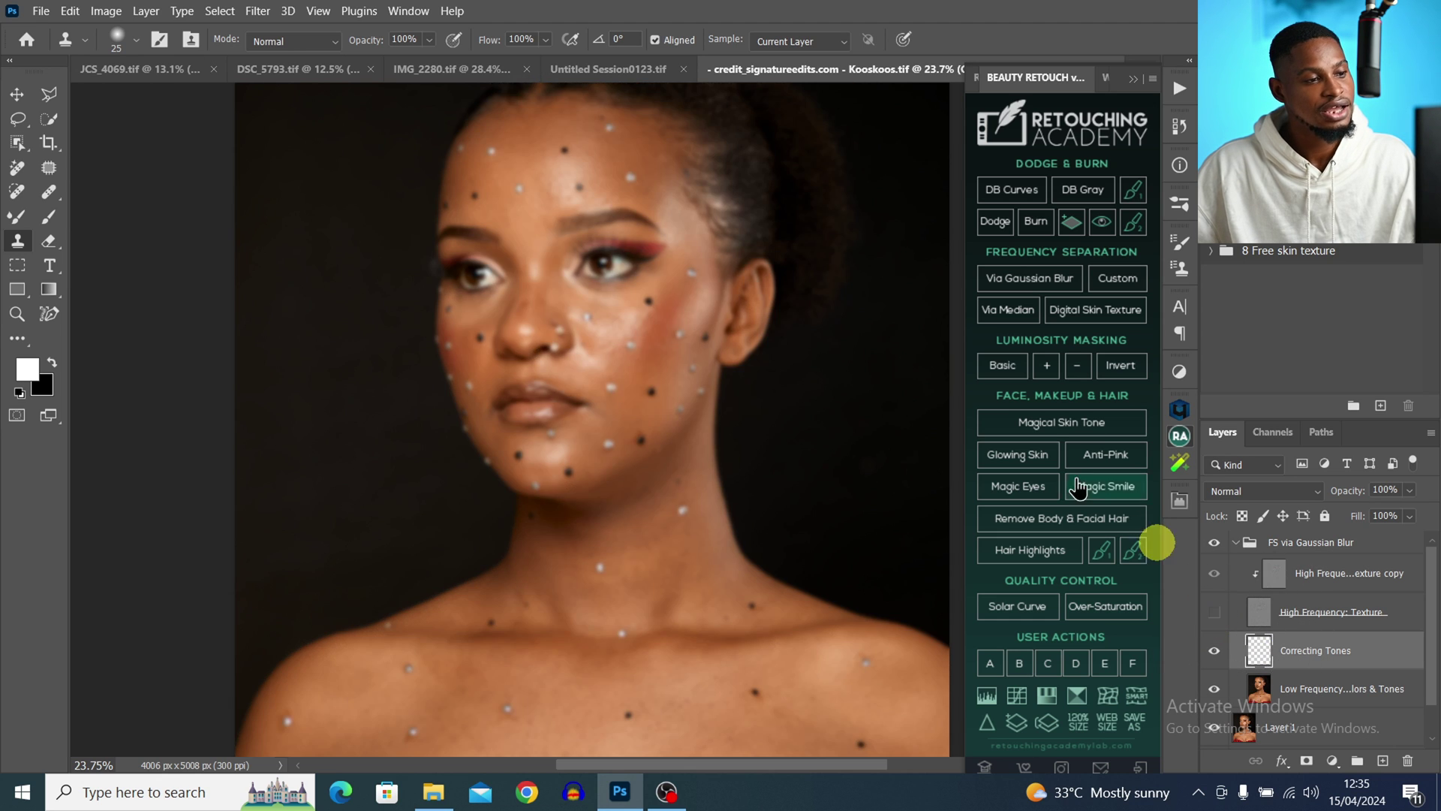
Choose the Mixer Brush with a Soft Round tip for the Correcting Tones layer, keeping Sample All Layers enabled
key(z)
drag(682, 327, 653, 328)
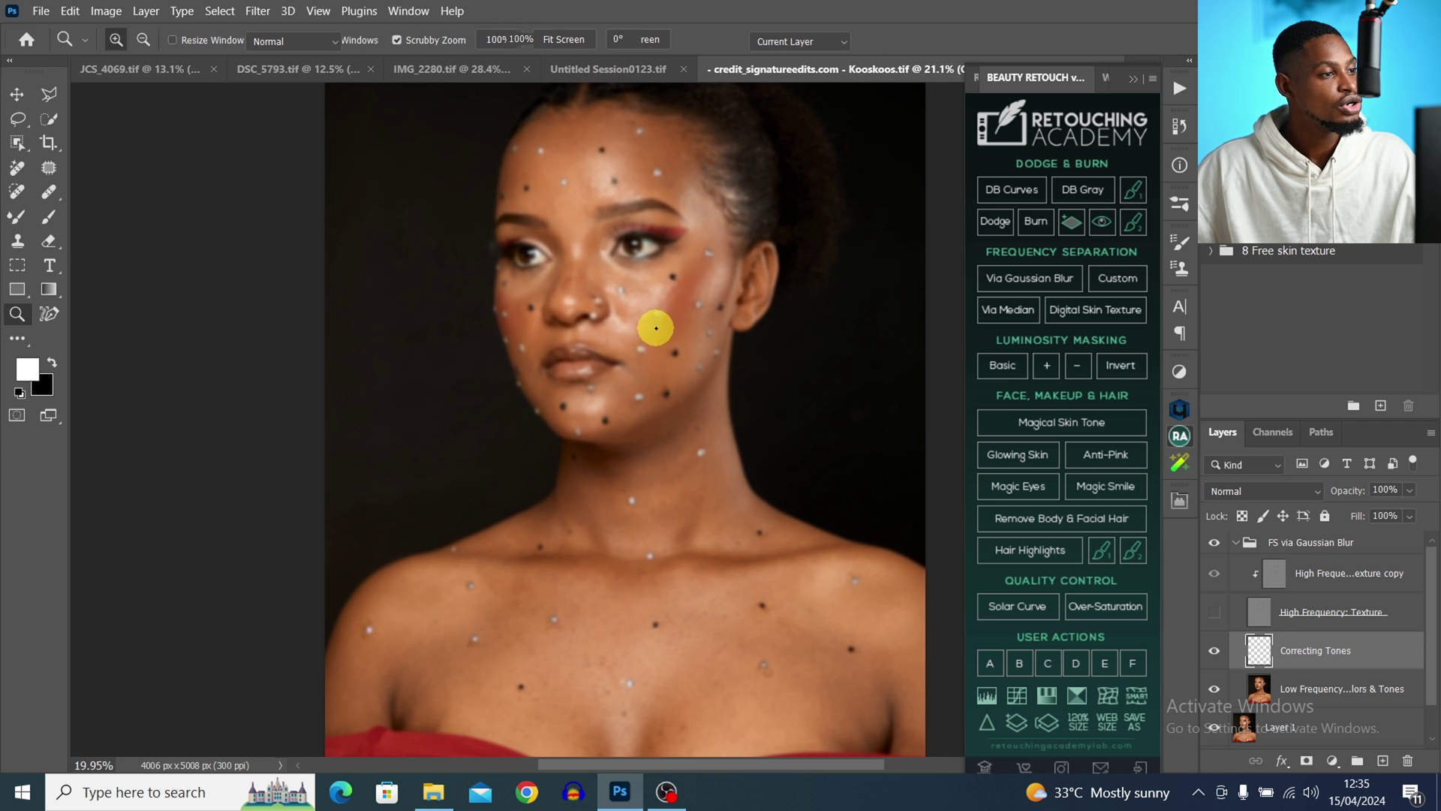
click(33, 225)
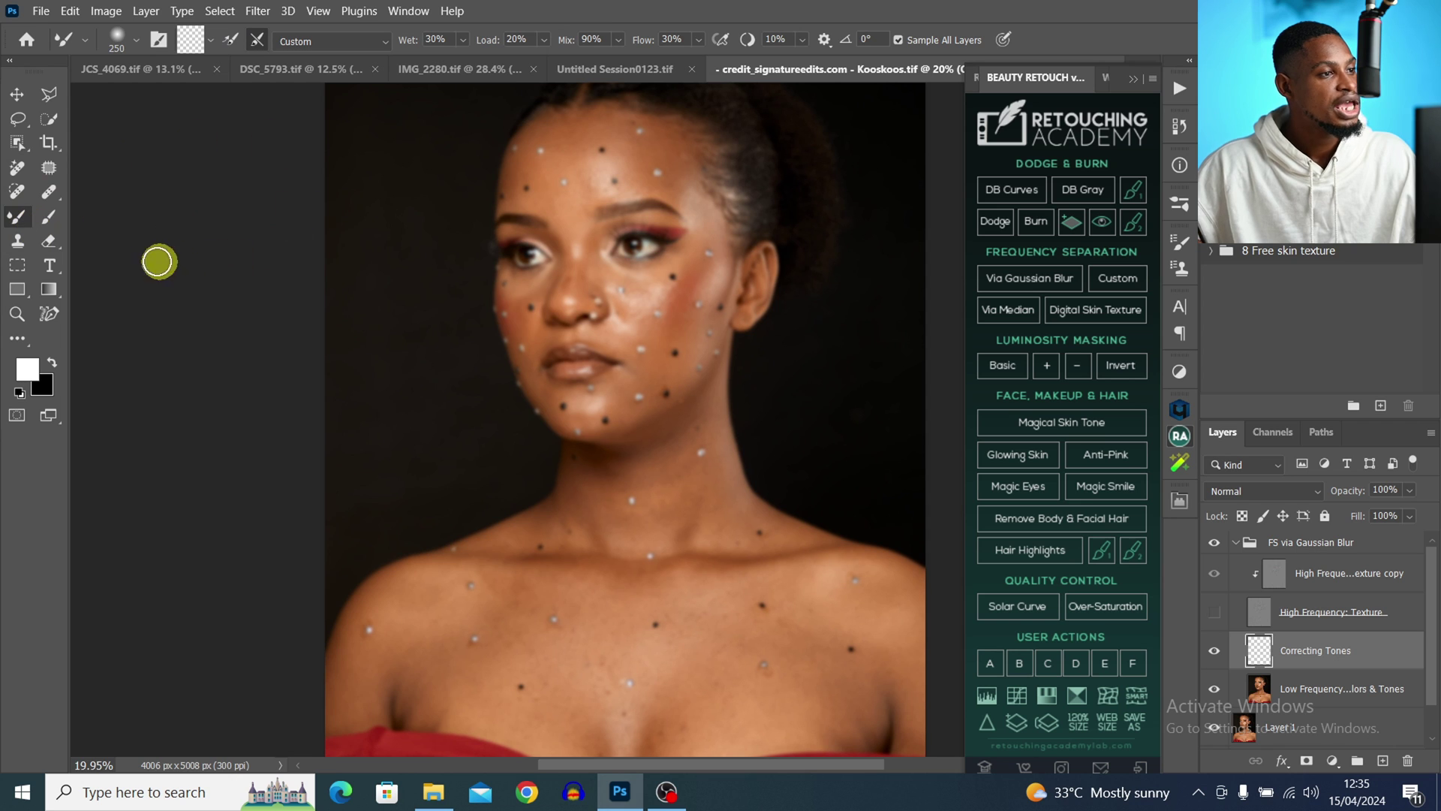
click(117, 36)
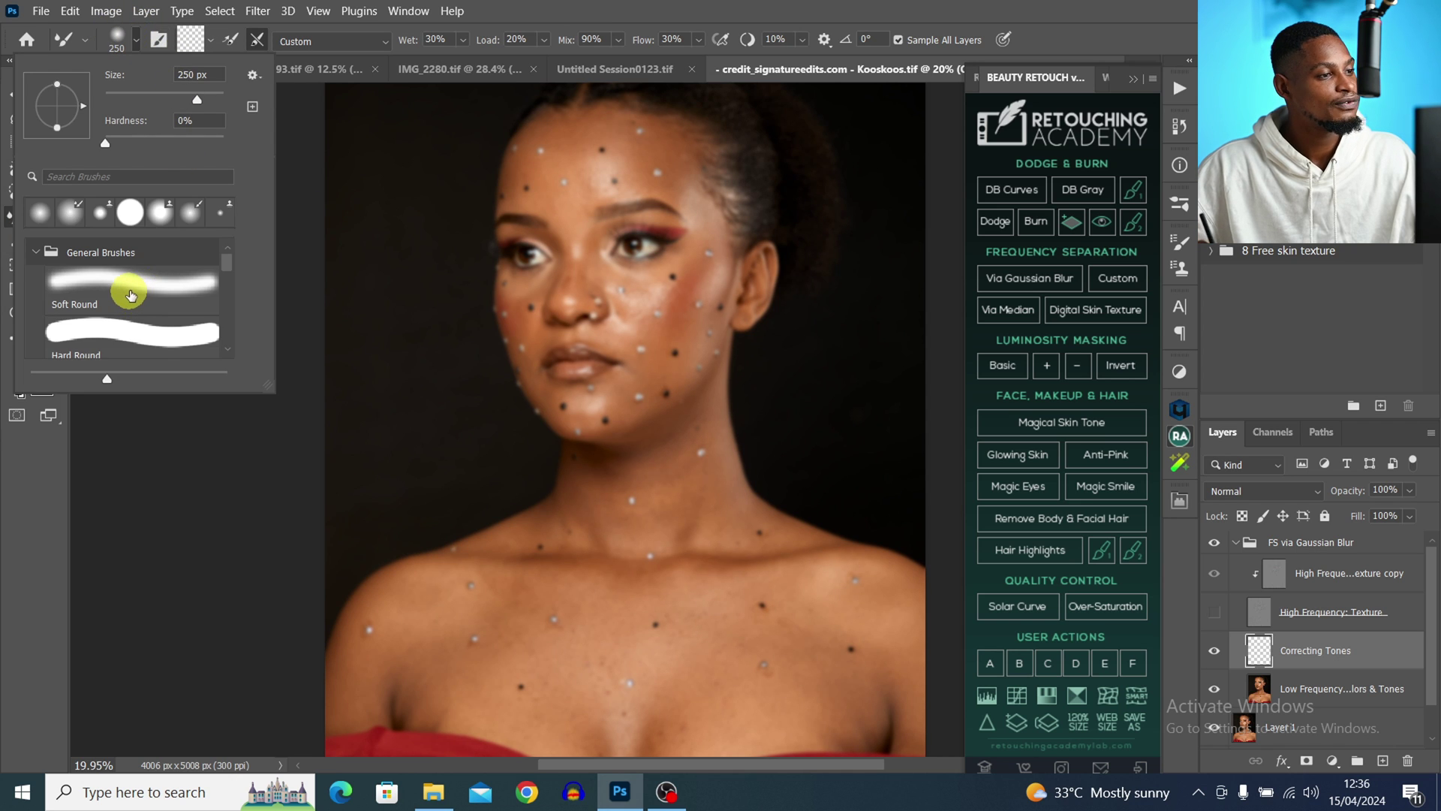
double_click(136, 290)
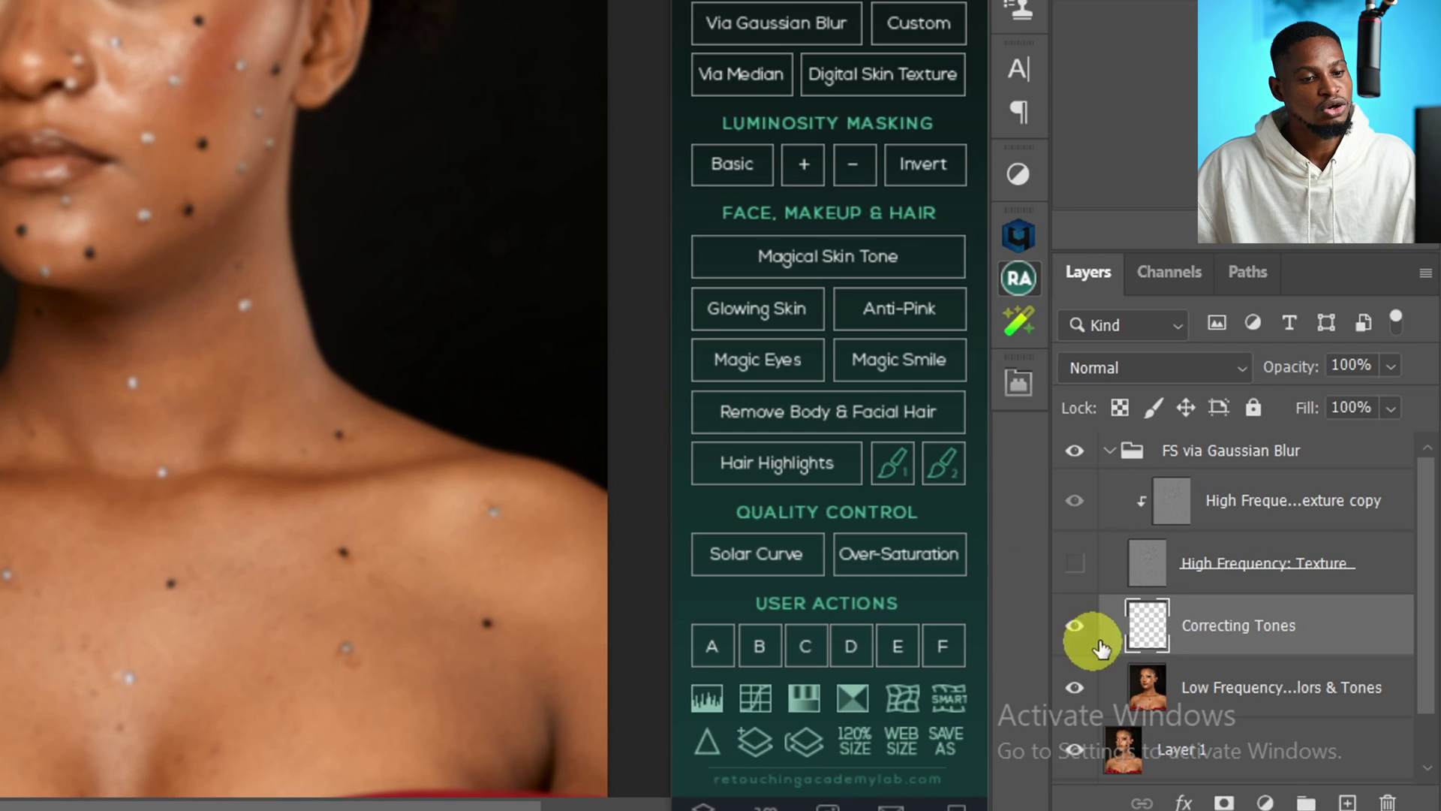
key(ctrl)
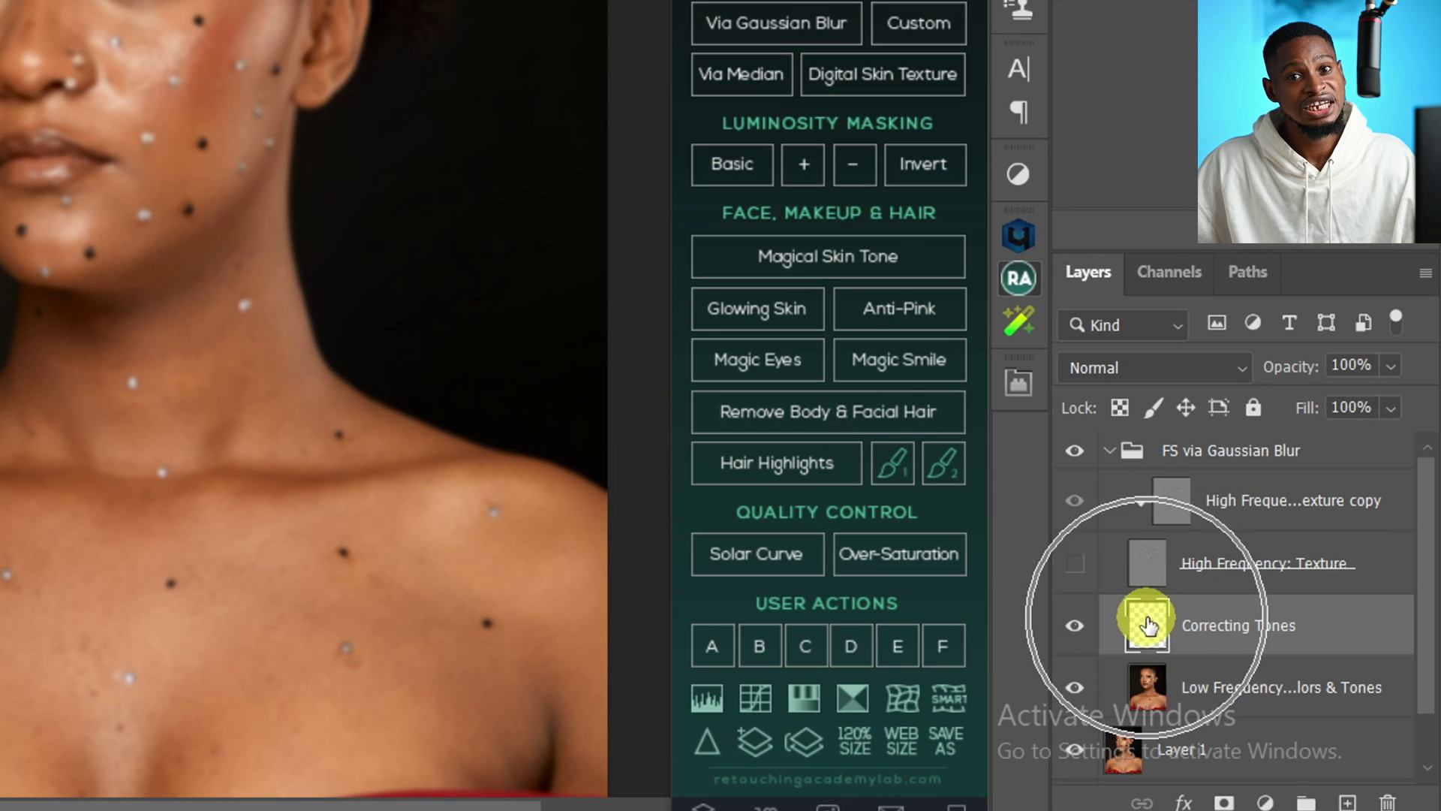
key(ctrl)
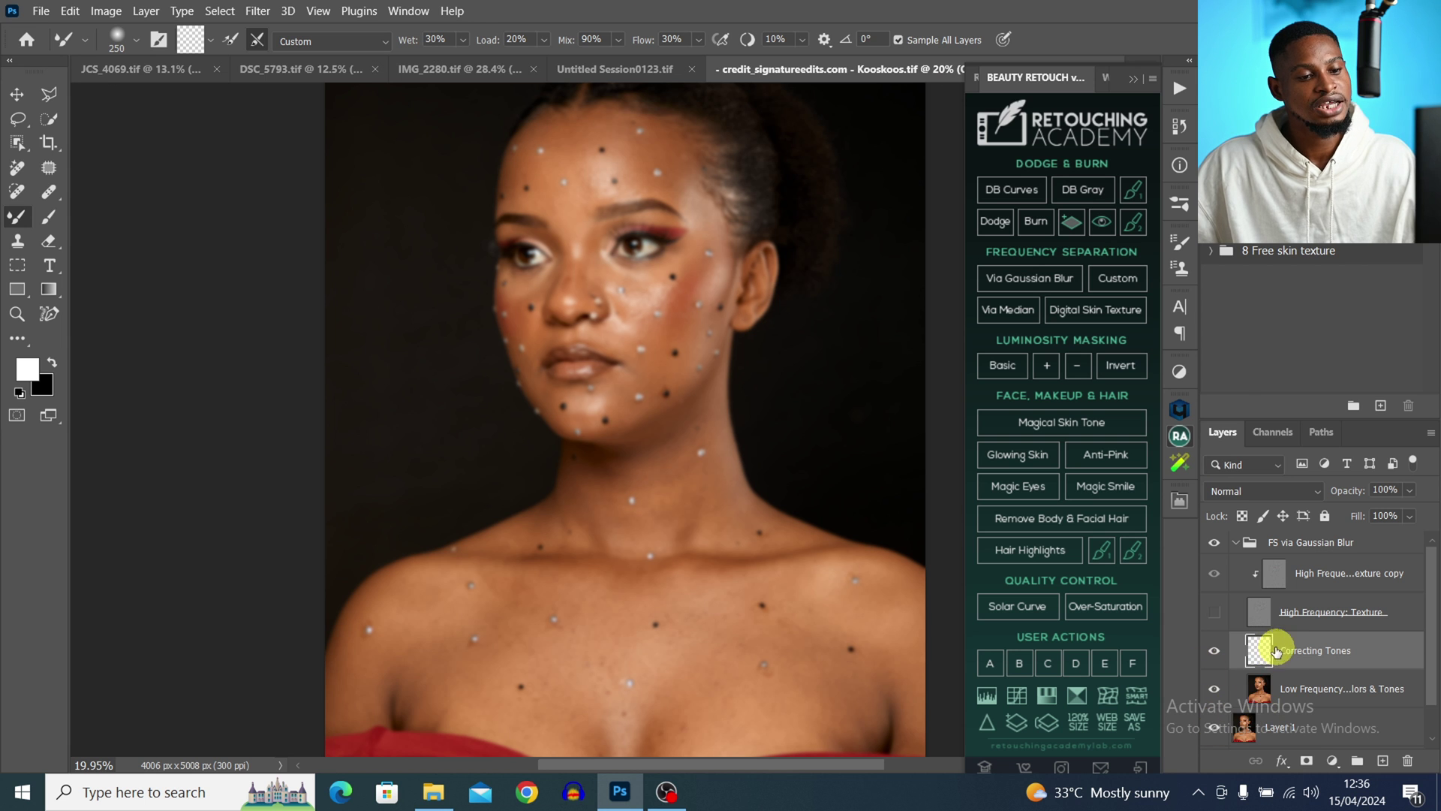
click(1272, 643)
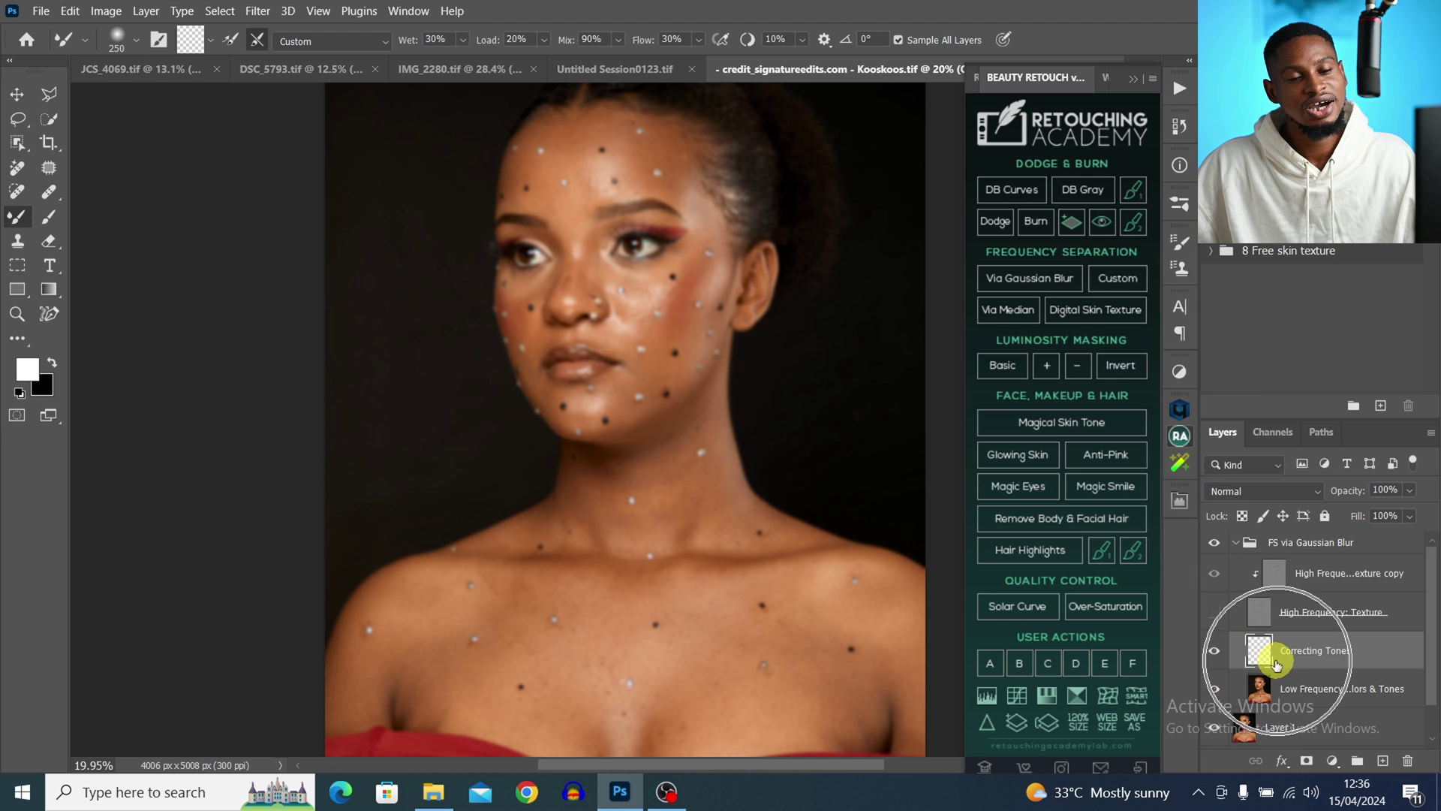
click(897, 41)
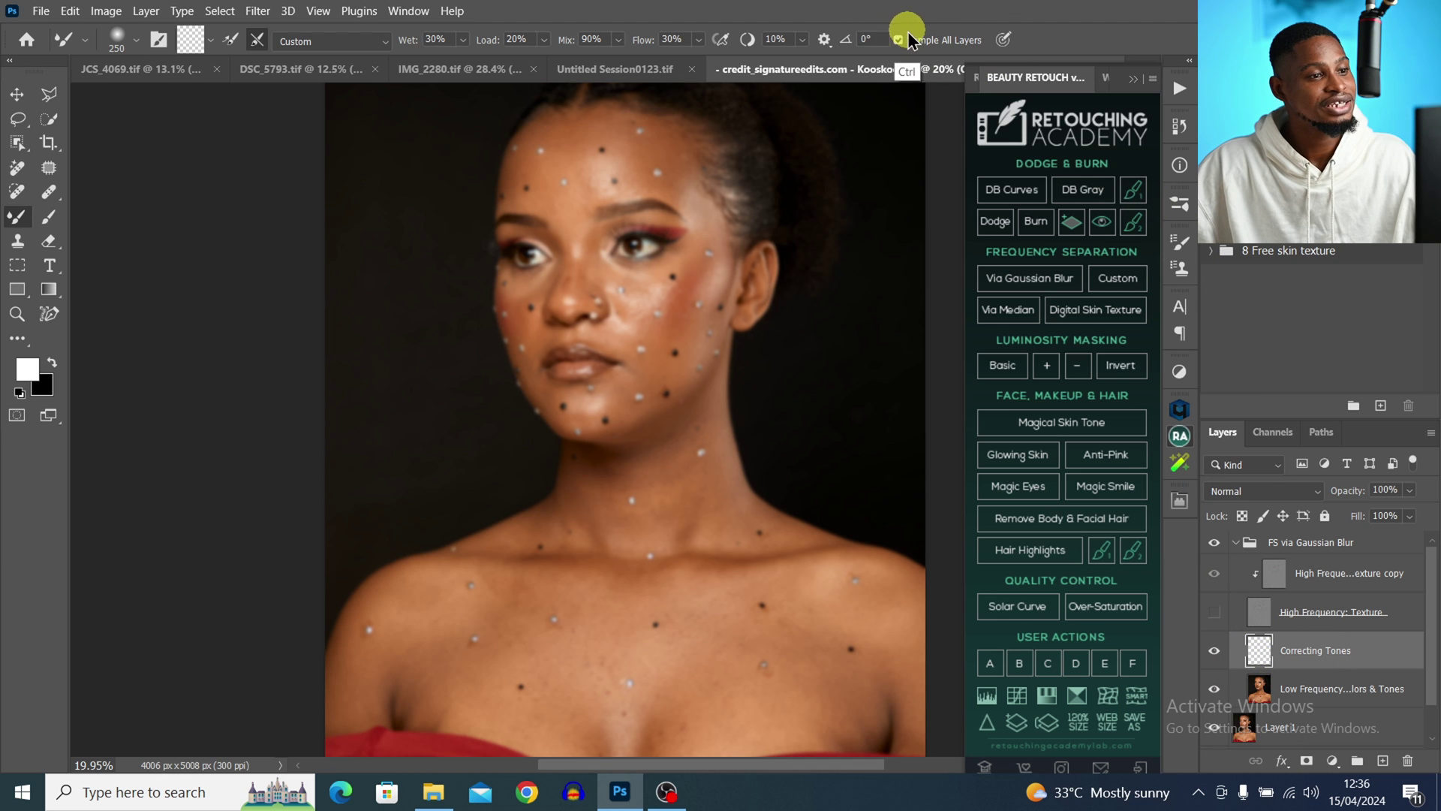
Blend the uneven tones around the gems in the middle of the forehead using a Mixer Brush of about 150 px
key(z)
drag(622, 151, 729, 195)
key(b)
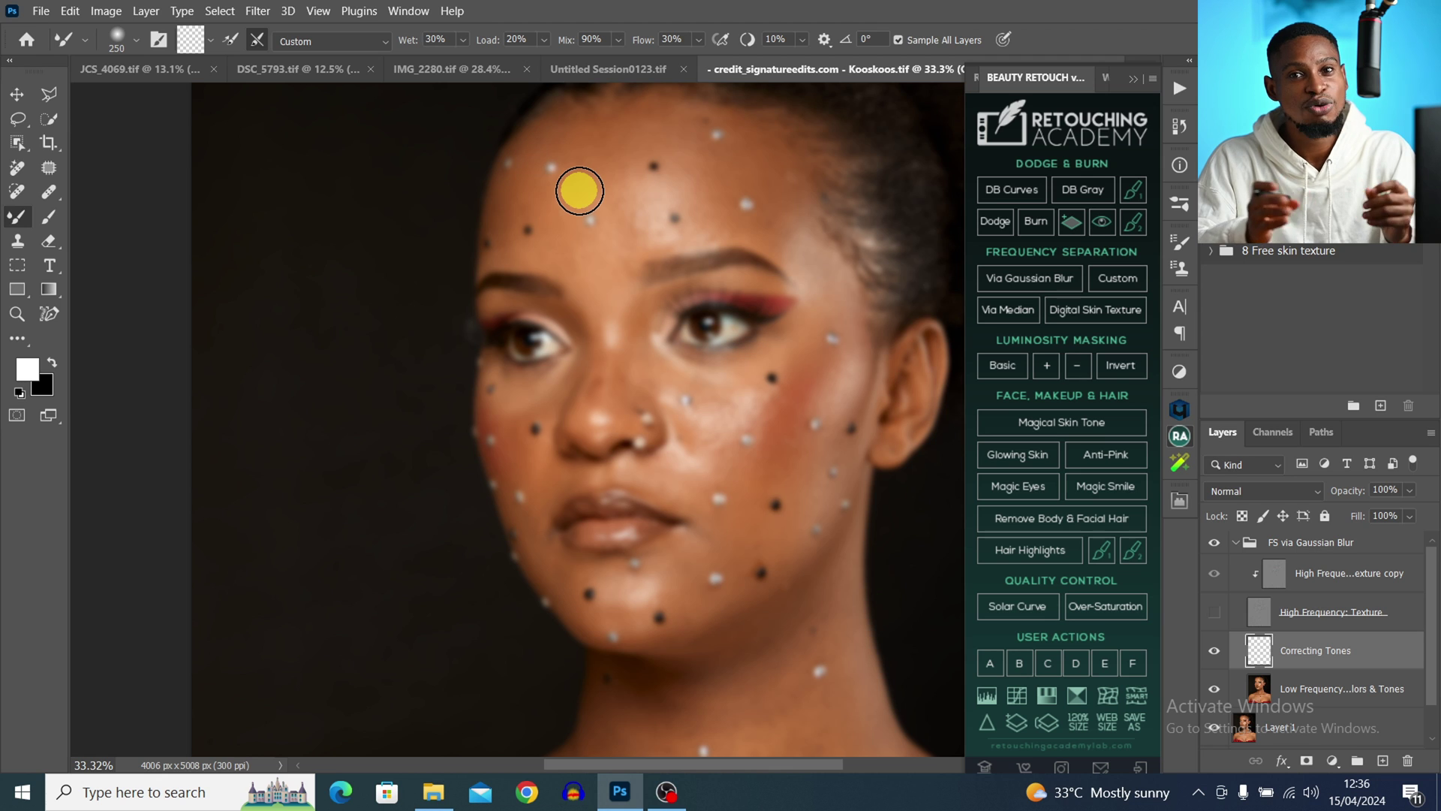
key(bracketright)
key(bracketright)
key(bracketright)
key(bracketright)
key(bracketright)
key(bracketright)
key(bracketright)
key(bracketright)
key(bracketleft)
key(bracketleft)
key(bracketleft)
key(bracketleft)
key(bracketleft)
key(bracketleft)
key(bracketleft)
key(bracketleft)
key(bracketleft)
key(bracketleft)
key(bracketleft)
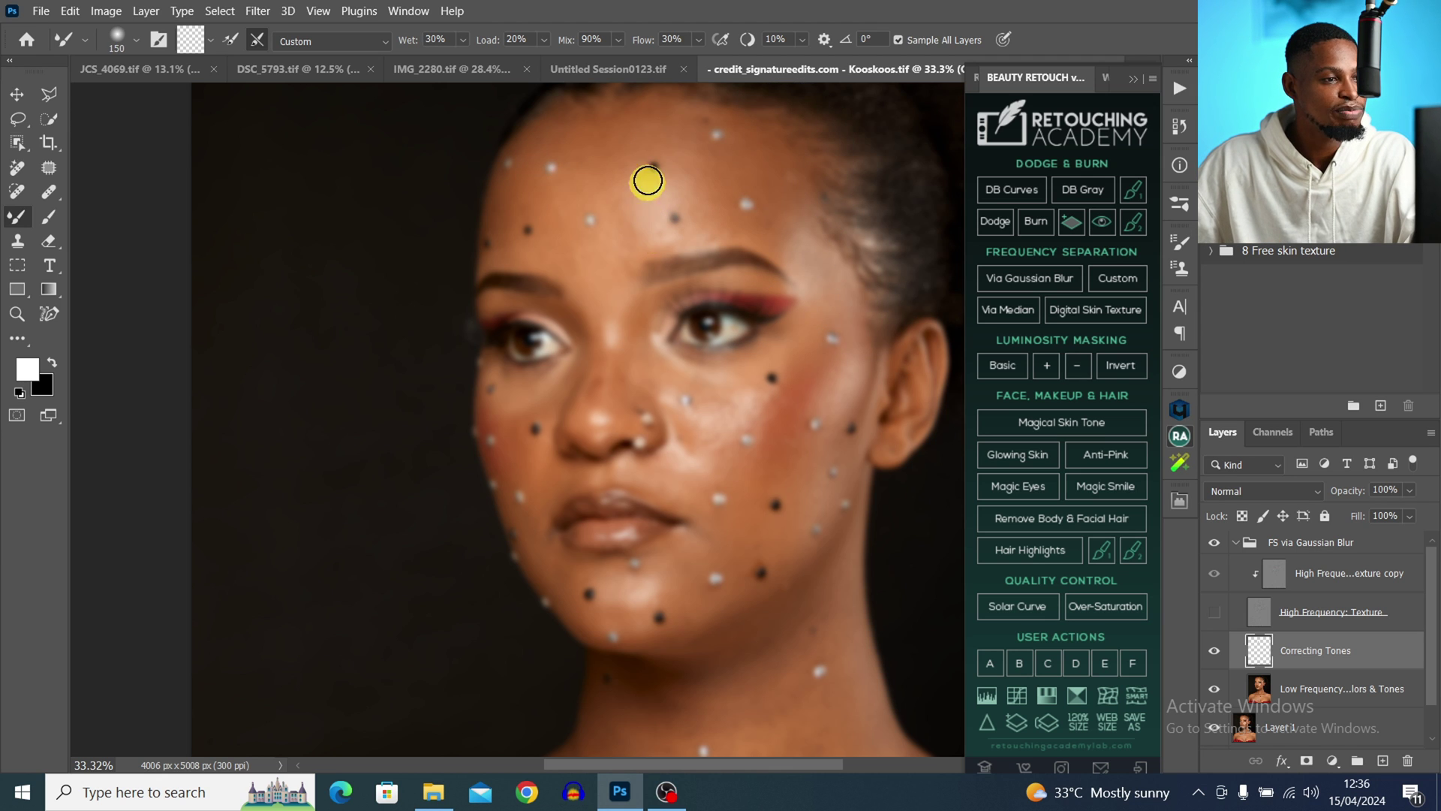
key(bracketleft)
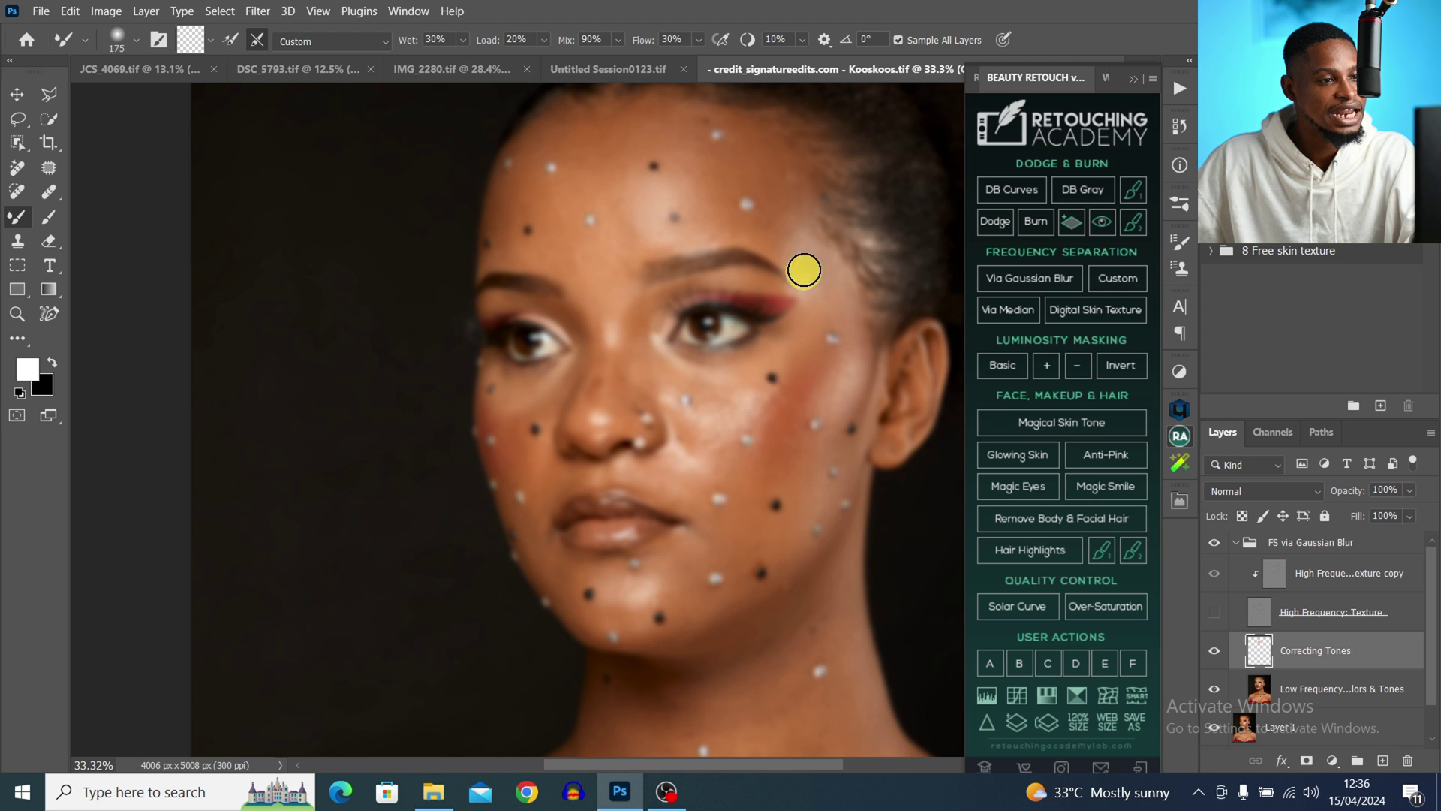
Blend the skin tones between the outer eyebrow, temple and hairline on the ear side, using a 150 to 175 px brush
key(bracketleft)
key(bracketleft)
key(bracketleft)
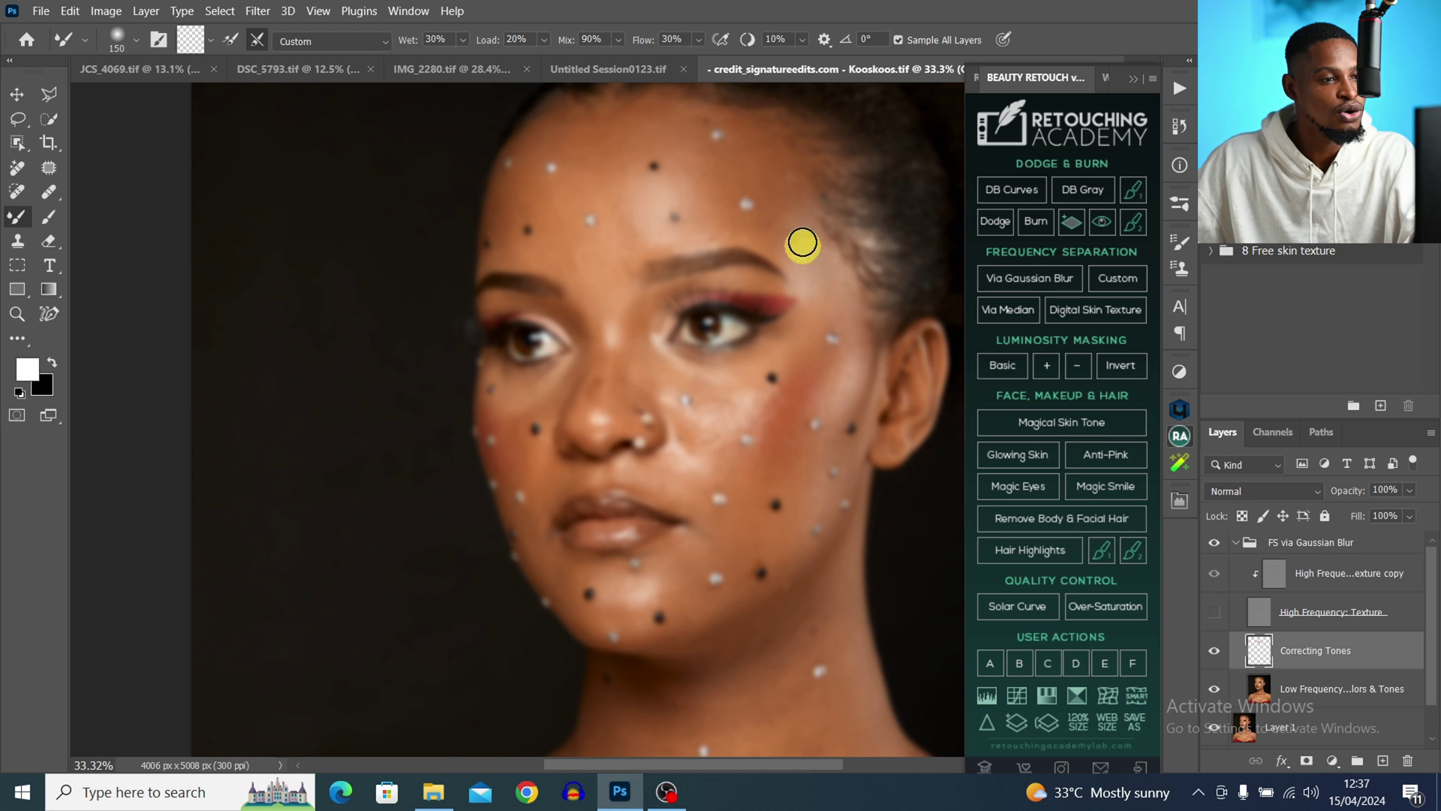
key(bracketright)
key(bracketright)
key(bracketright)
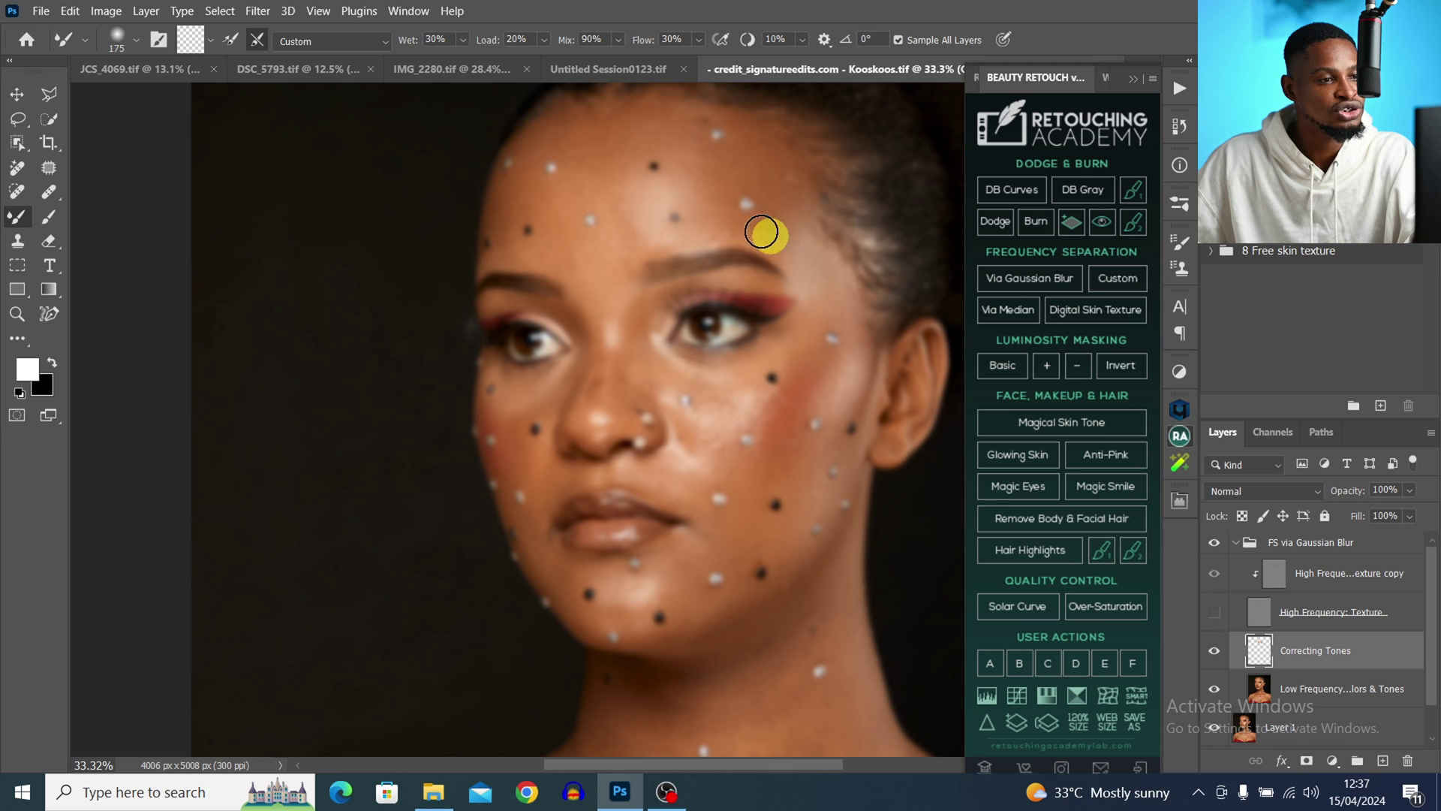
key(bracketright)
key(bracketright)
key(bracketright)
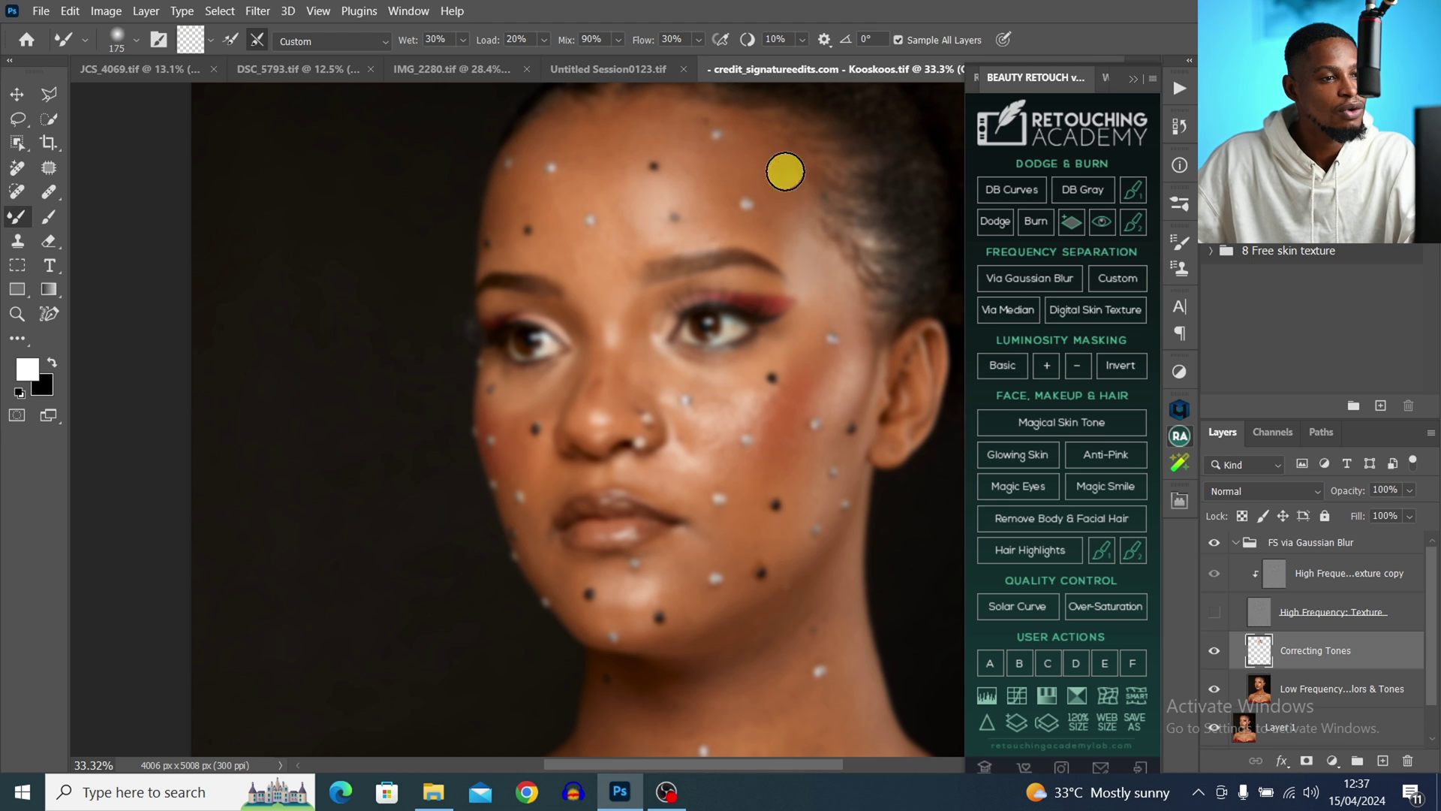
Smooth the broader tonal transitions on the ear side of the forehead with a 300 px brush
key(bracketright)
key(bracketright)
key(bracketright)
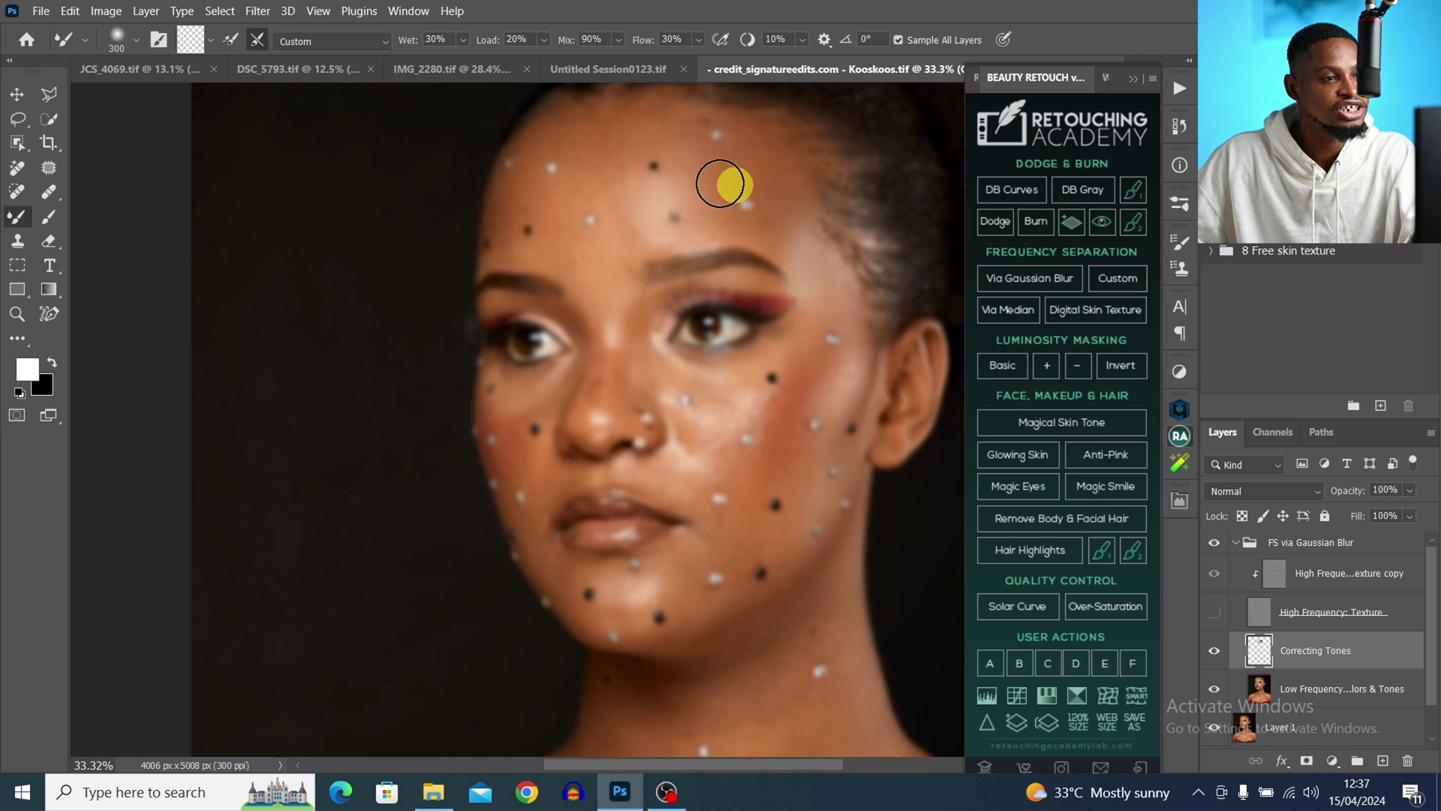
key(bracketleft)
key(bracketleft)
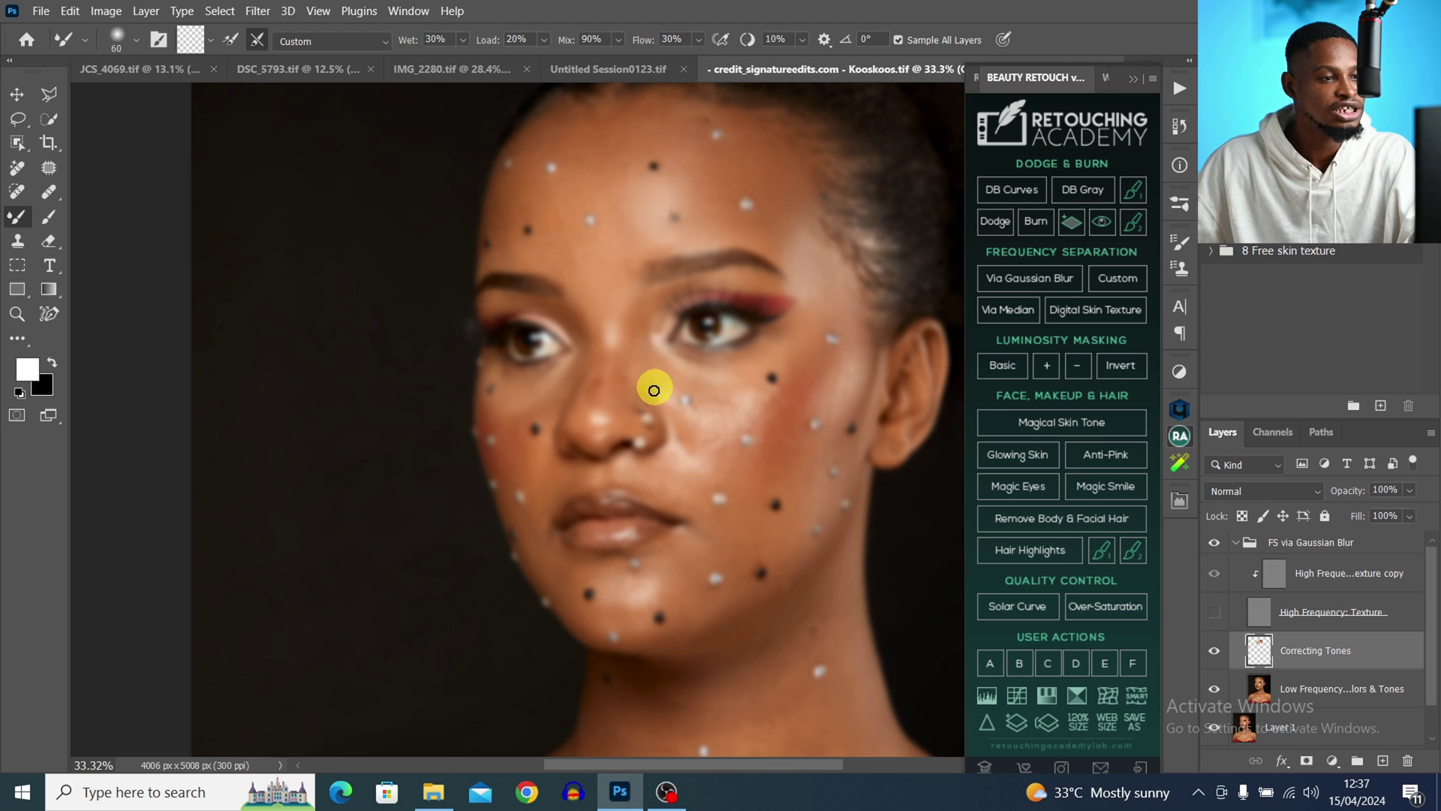
Blend the tones along the side and bridge of the nose with a small 60 to 80 px brush
key(bracketleft)
key(bracketleft)
key(bracketleft)
key(bracketleft)
key(bracketright)
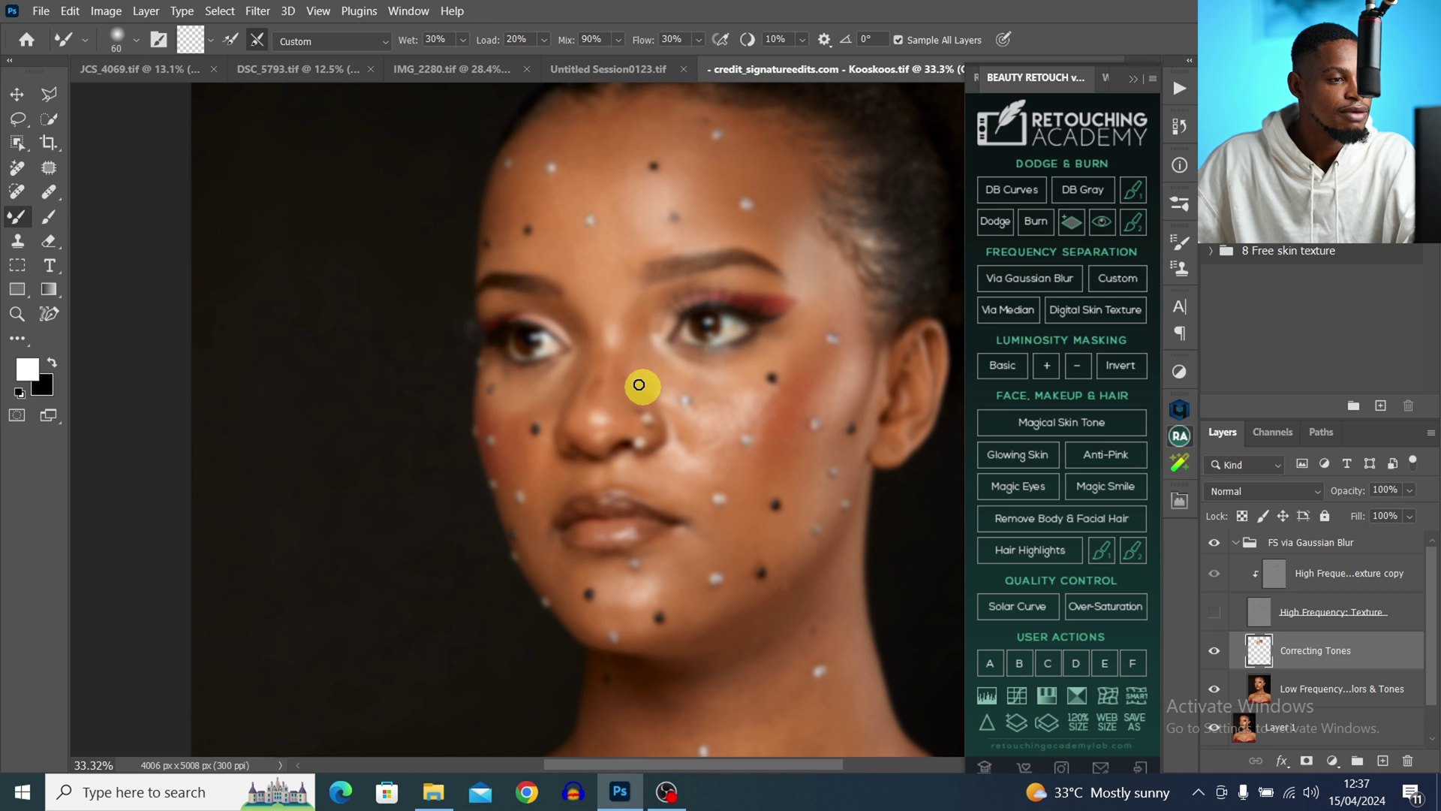
key(bracketleft)
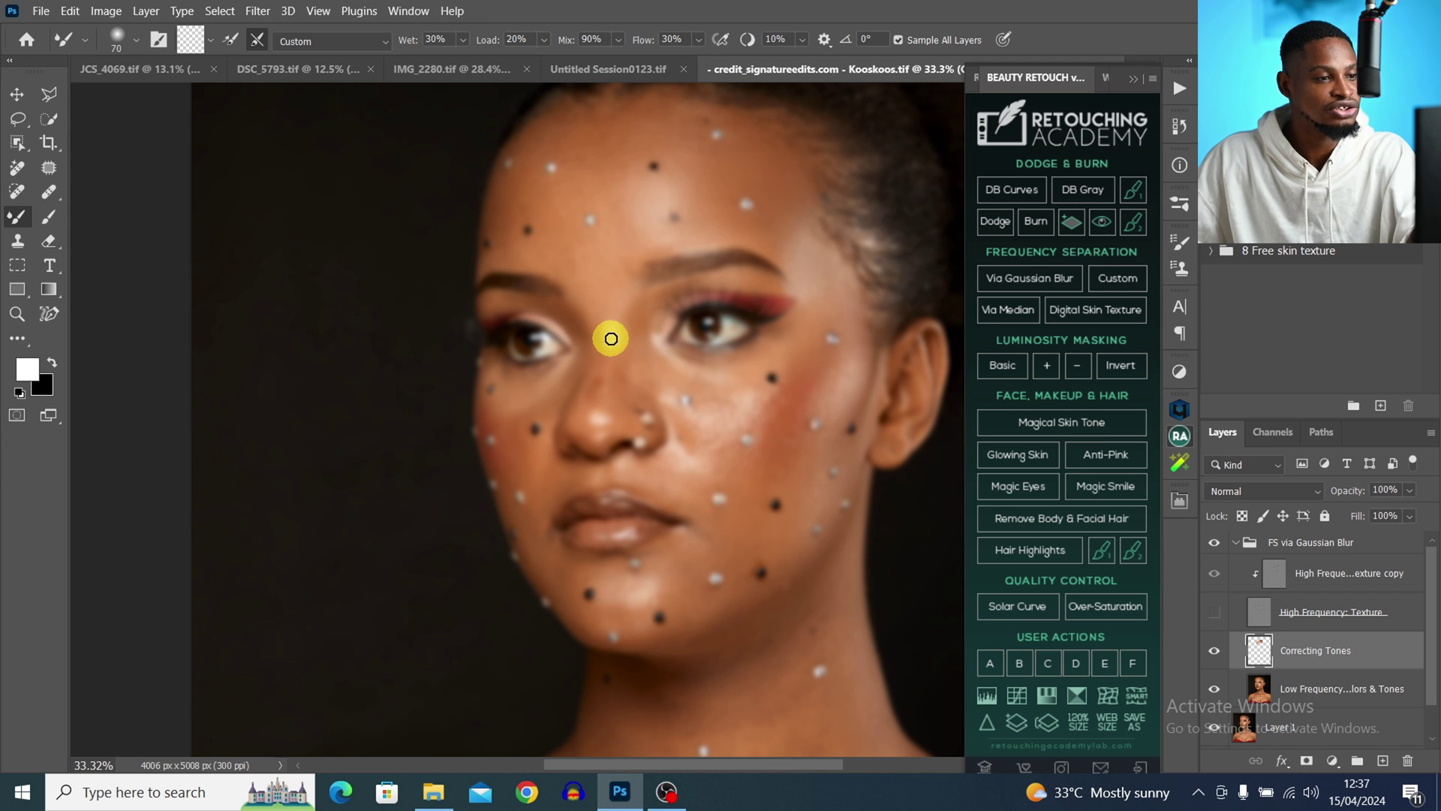
key(bracketright)
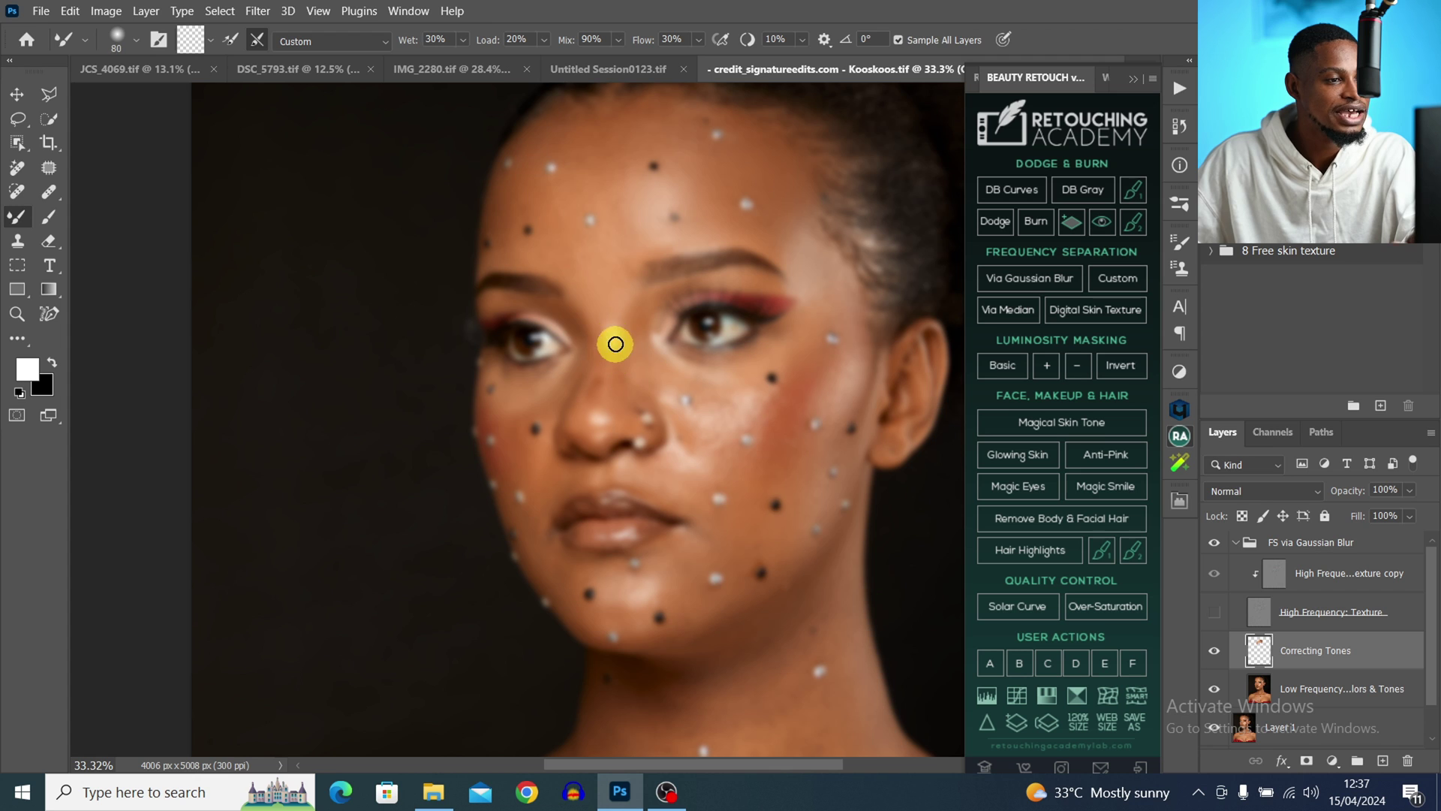
Blend the tones from between the eyebrows up across the forehead, reducing the brush from 250 to 150 px
key(bracketright)
key(bracketright)
key(bracketright)
key(bracketright)
key(bracketright)
key(bracketright)
key(bracketright)
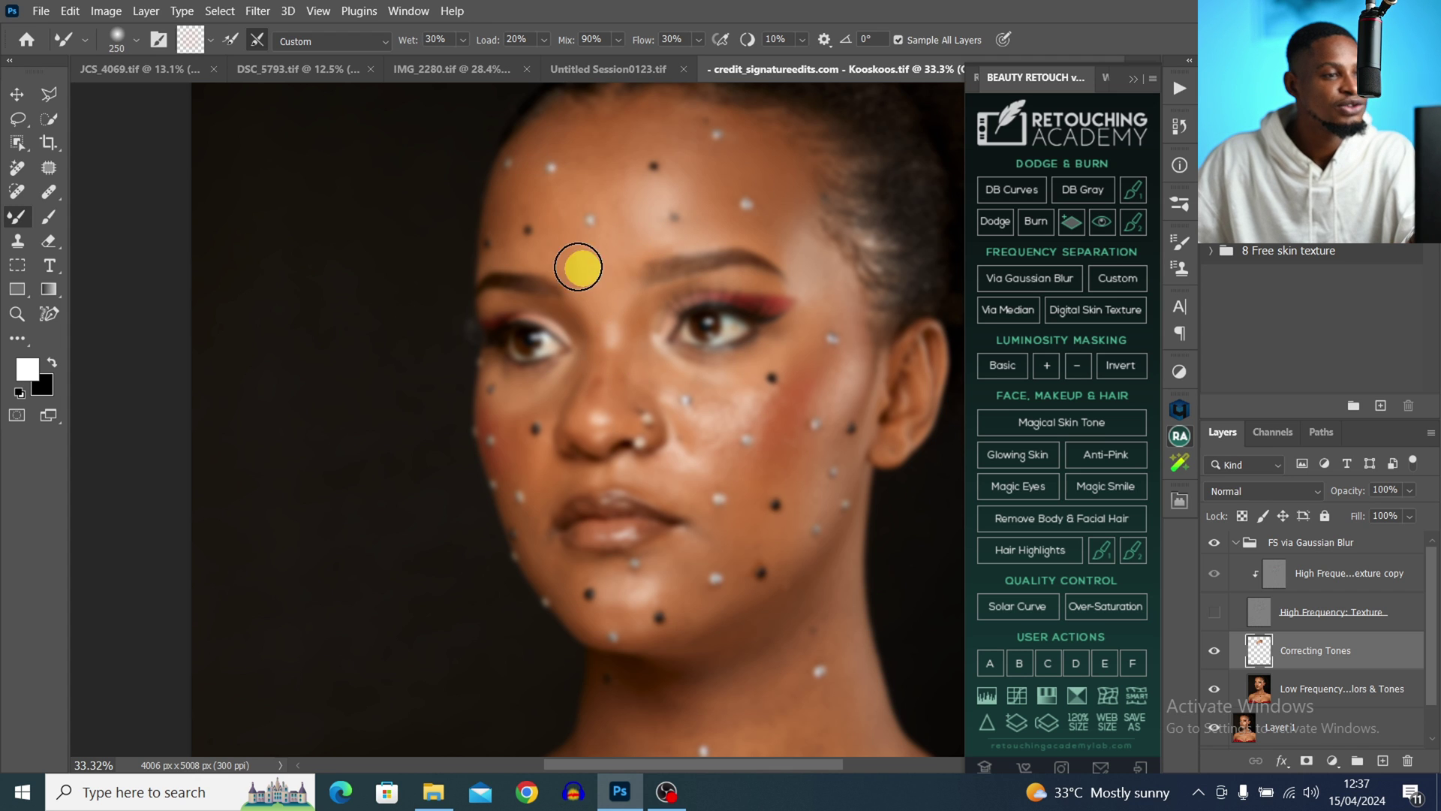
key(bracketleft)
key(bracketleft)
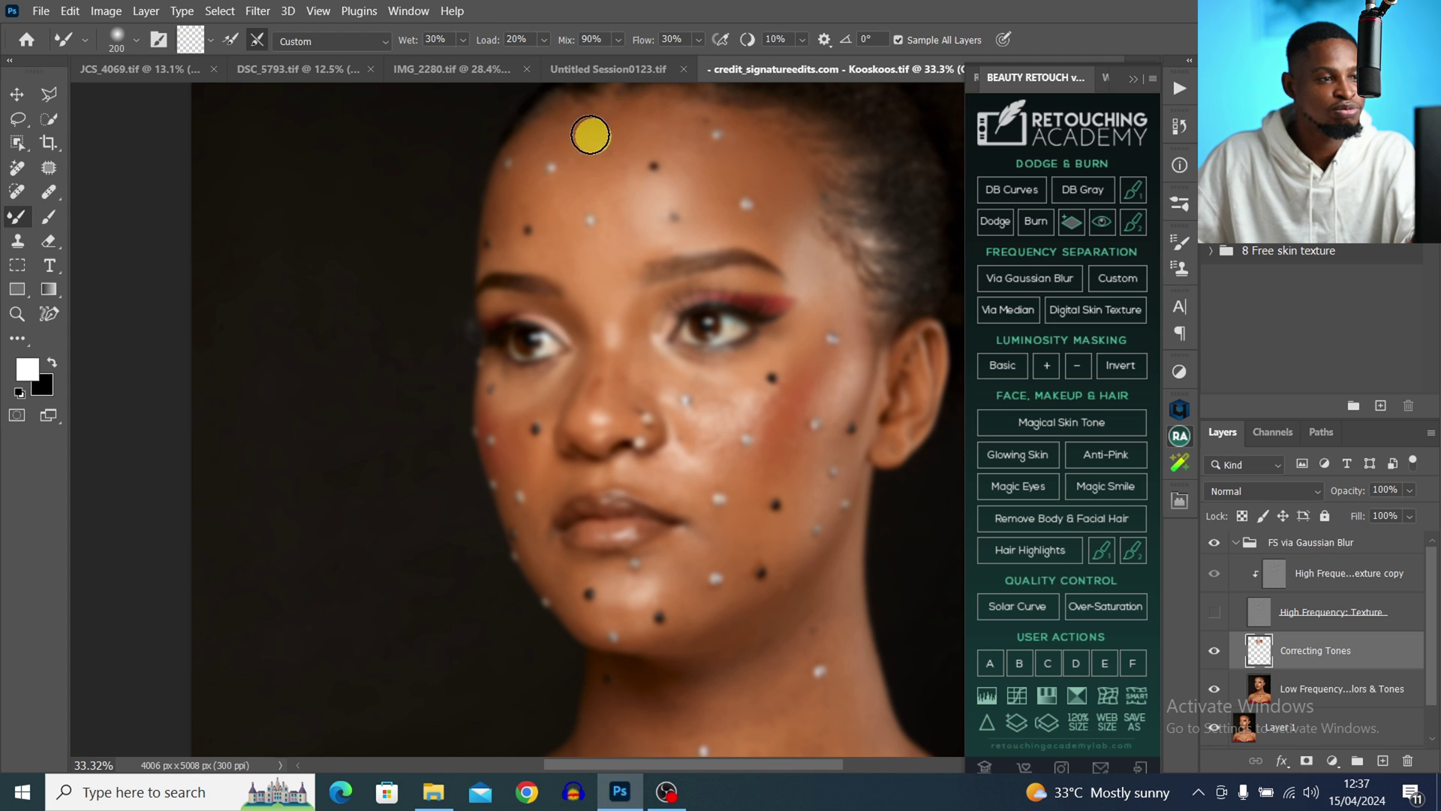
key(bracketleft)
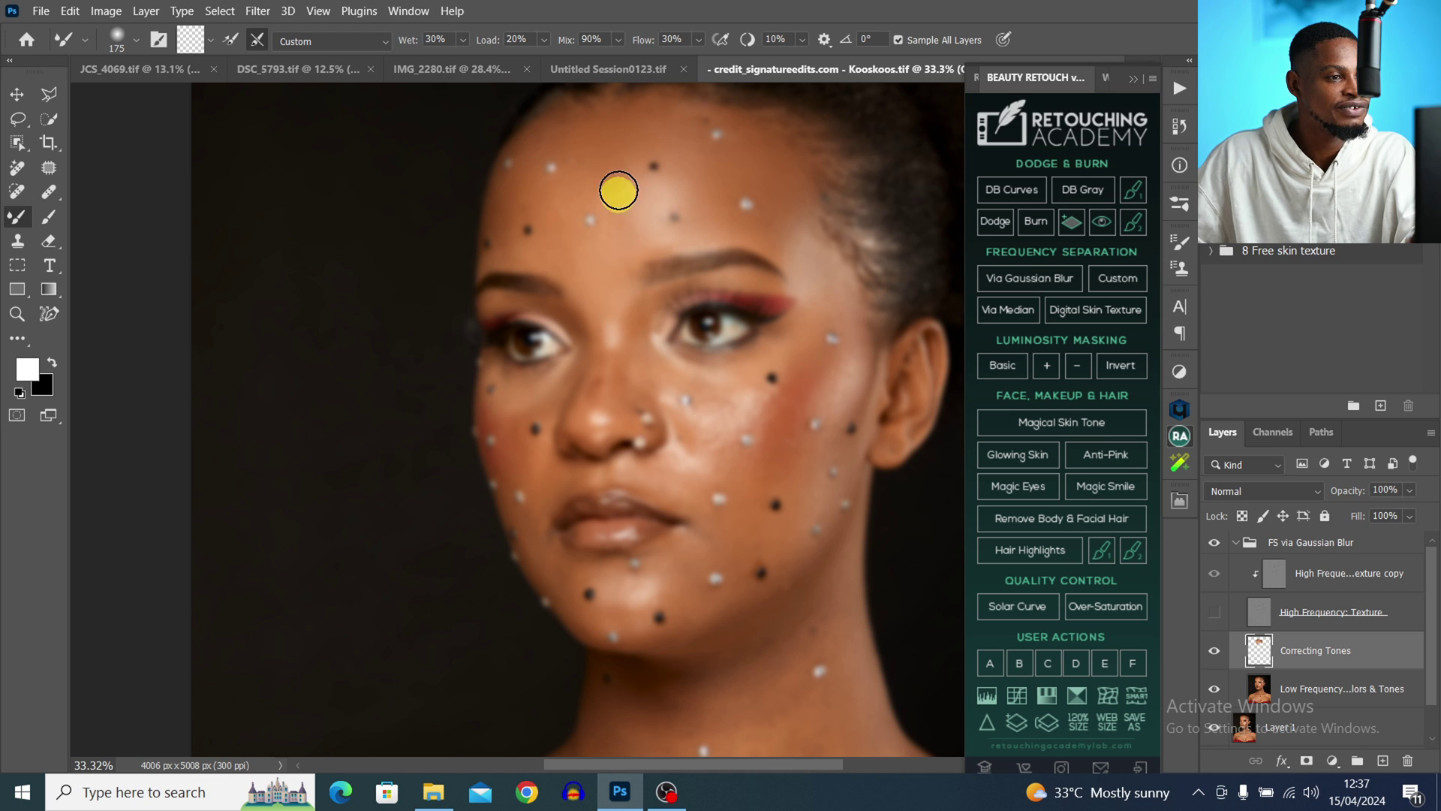
key(bracketleft)
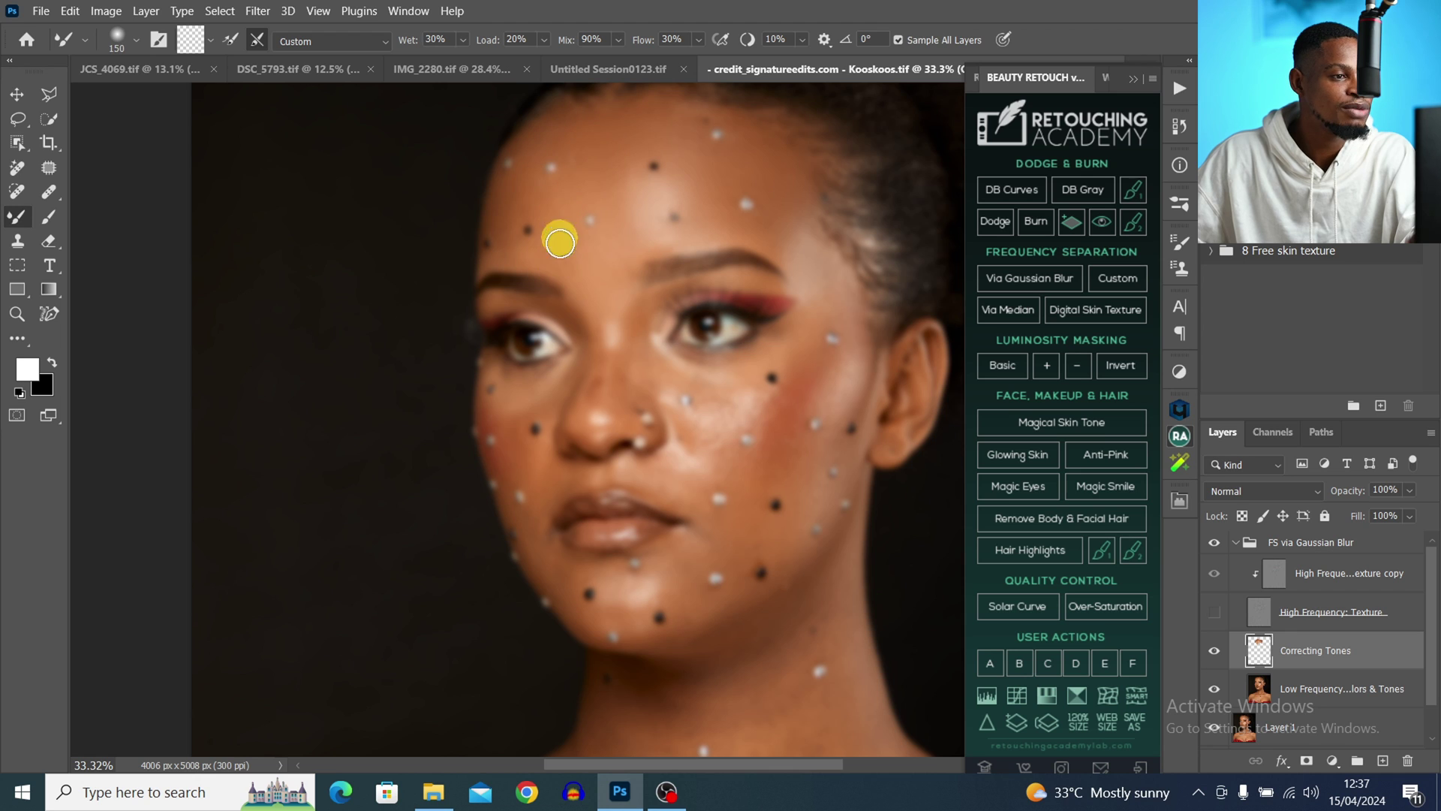
Even out the tones around the gems on the far side of the forehead with a 175 px brush
key(bracketleft)
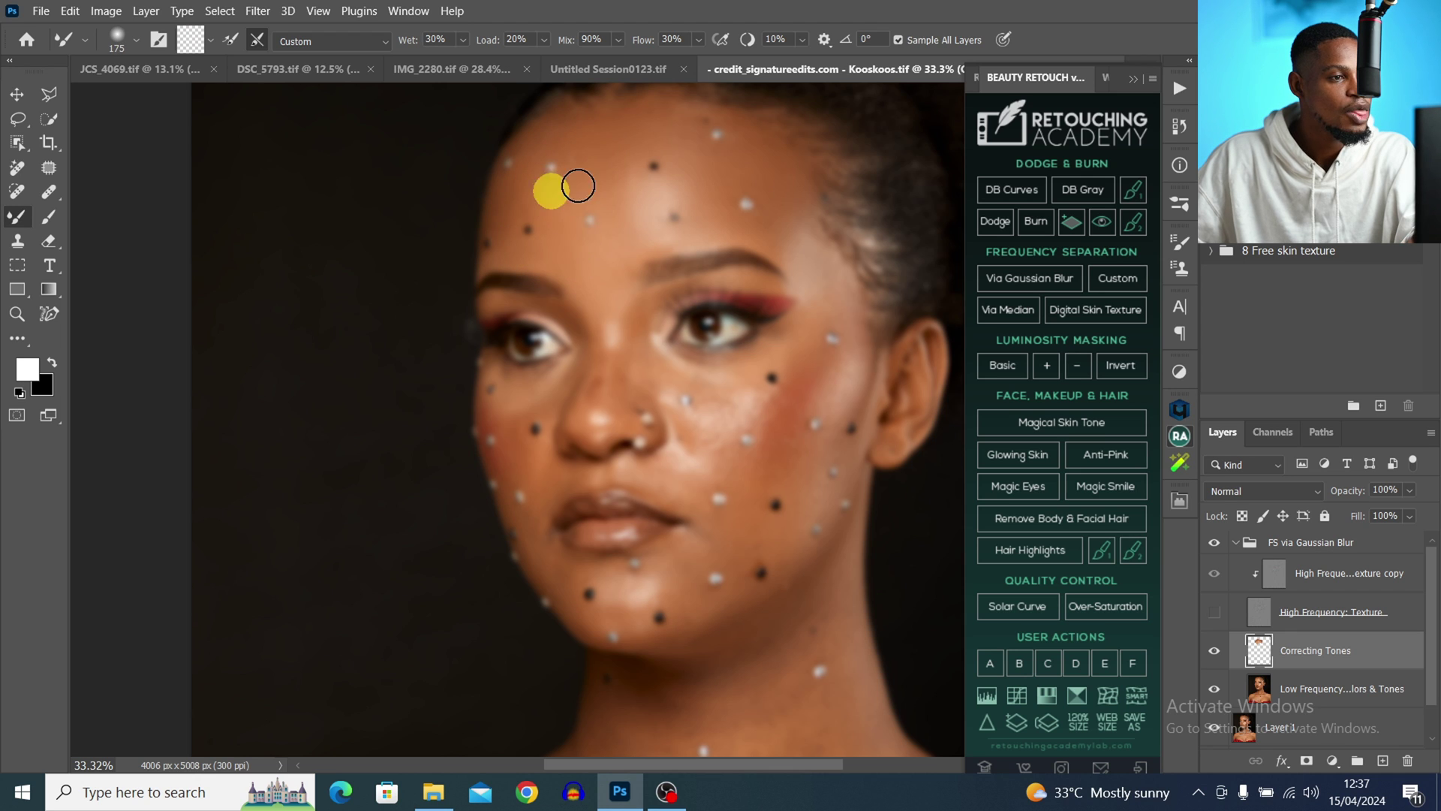
key(bracketright)
key(bracketright)
key(bracketright)
key(bracketleft)
key(bracketleft)
key(bracketleft)
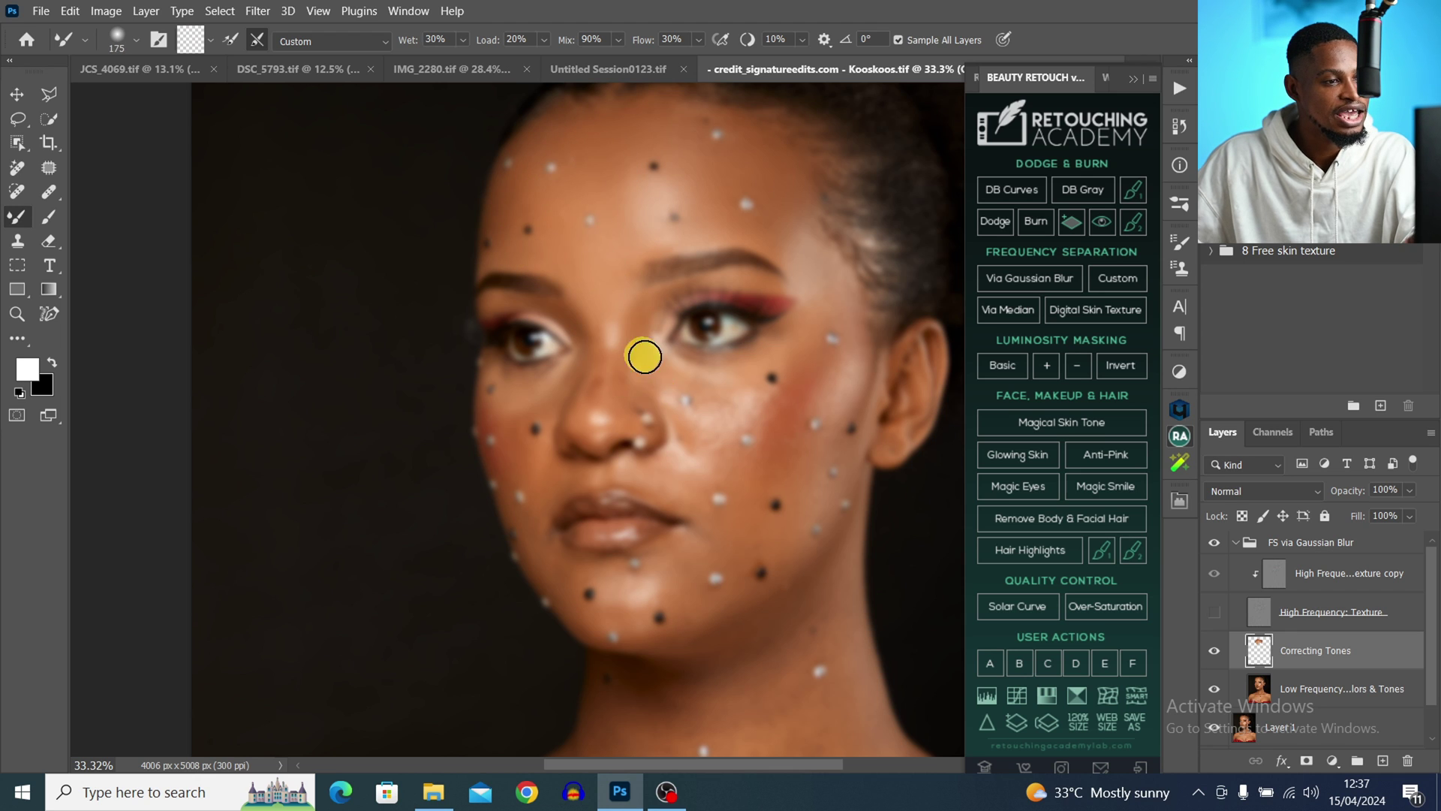
Blend the highlight and blush tones on the cheek below the ear-side eye, using a 175 to 250 px brush
key(bracketleft)
key(bracketright)
key(bracketright)
key(bracketright)
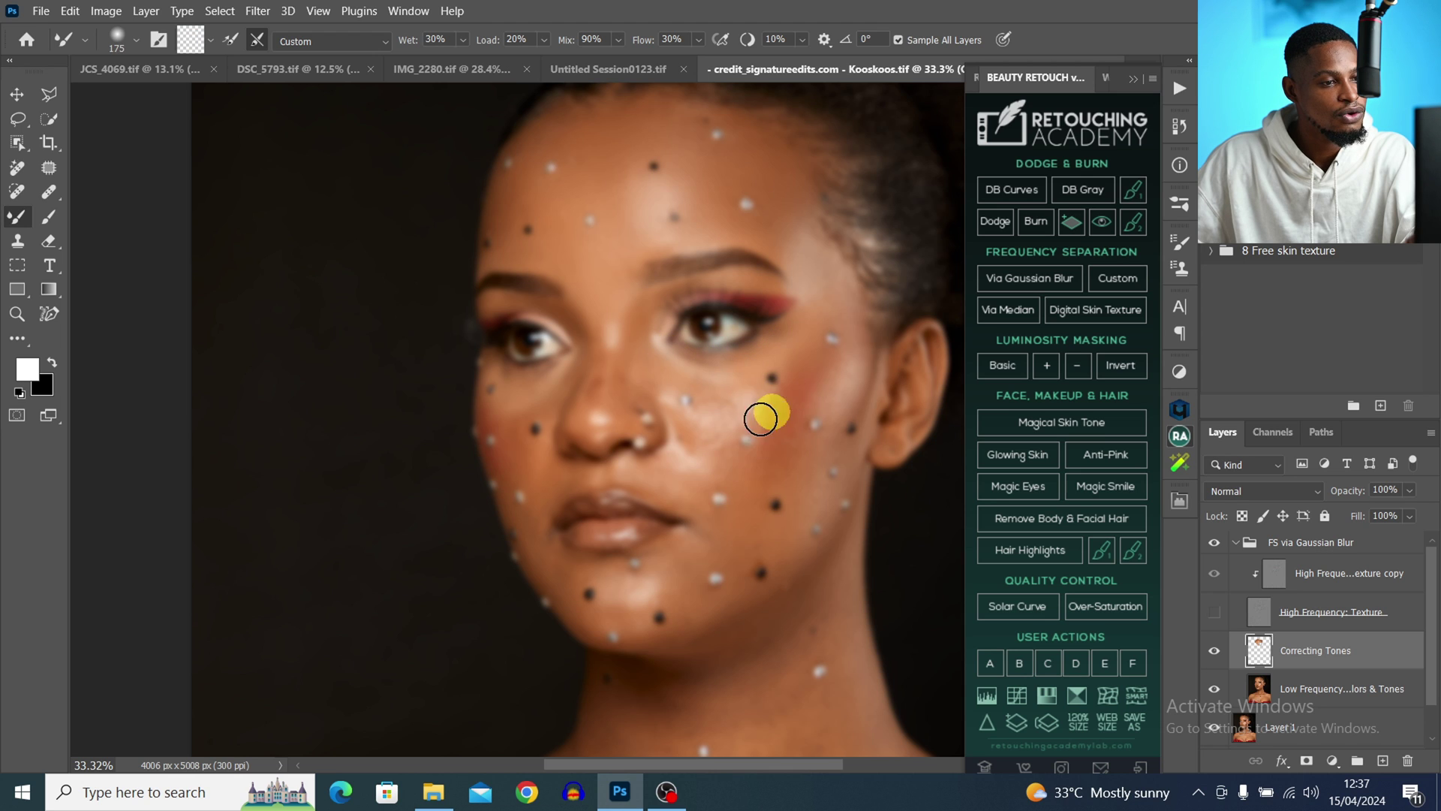
key(bracketleft)
key(bracketleft)
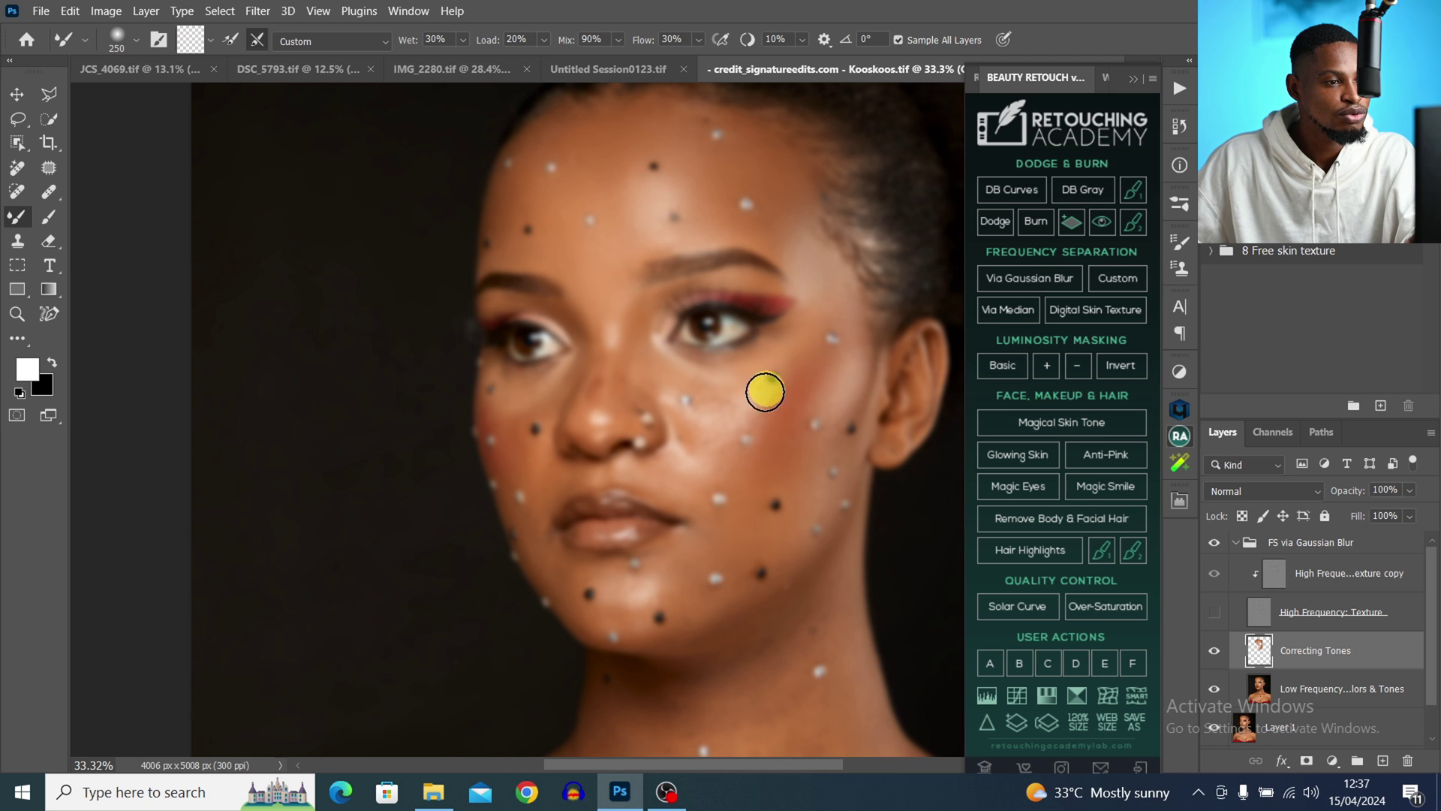
Smooth the patchy highlight on the cheek beside the nose with a 100 to 125 px brush
key(bracketleft)
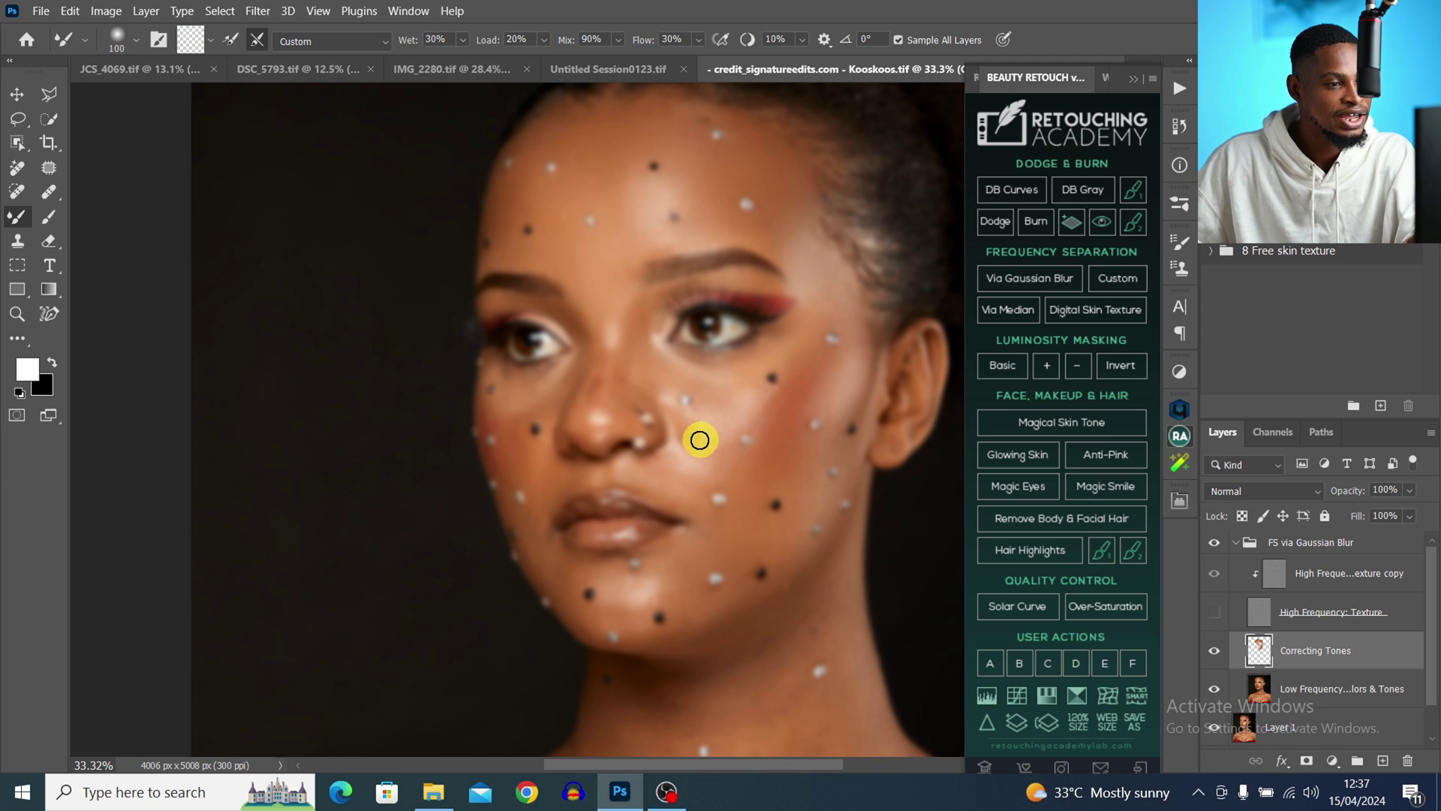
key(bracketright)
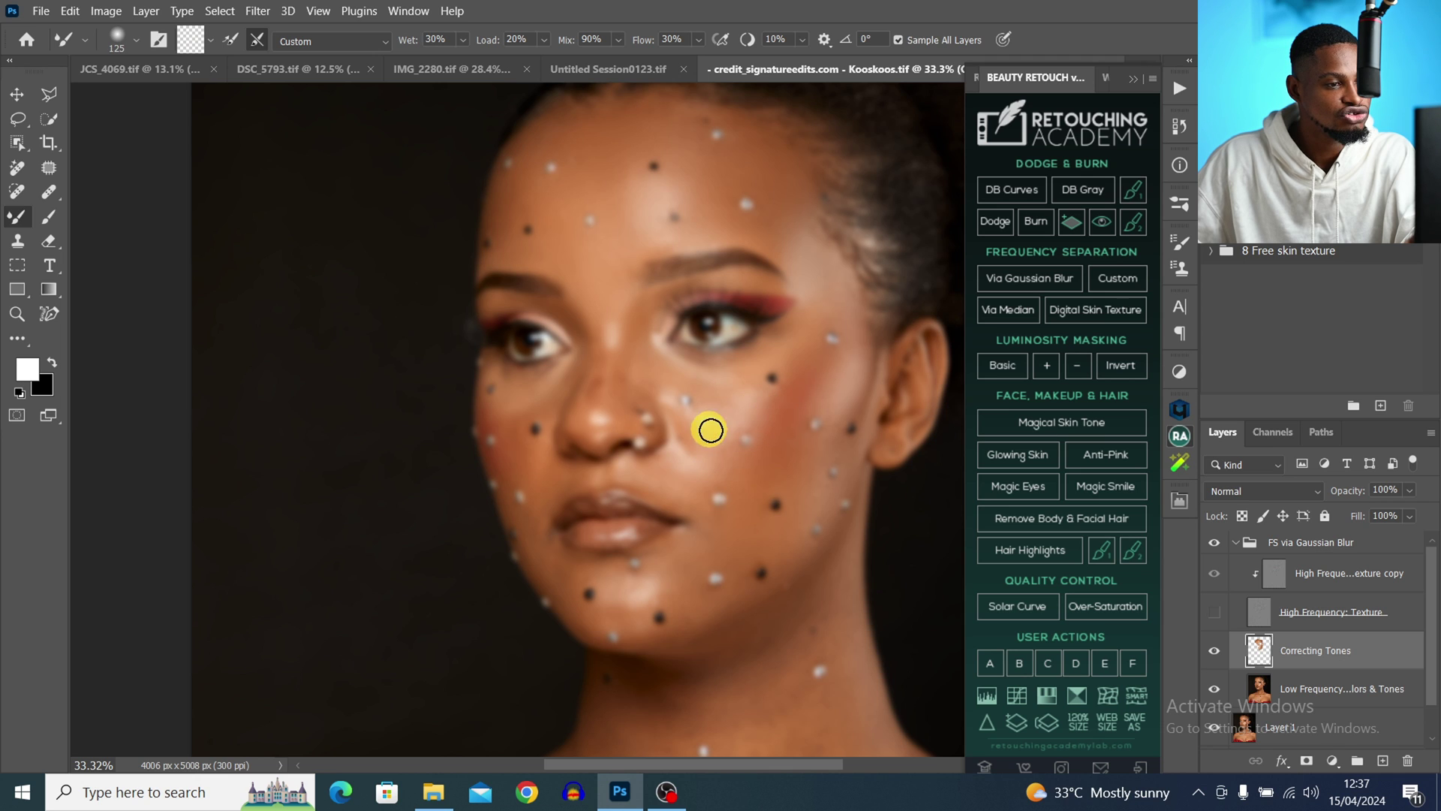
key(bracketright)
key(bracketright)
key(bracketright)
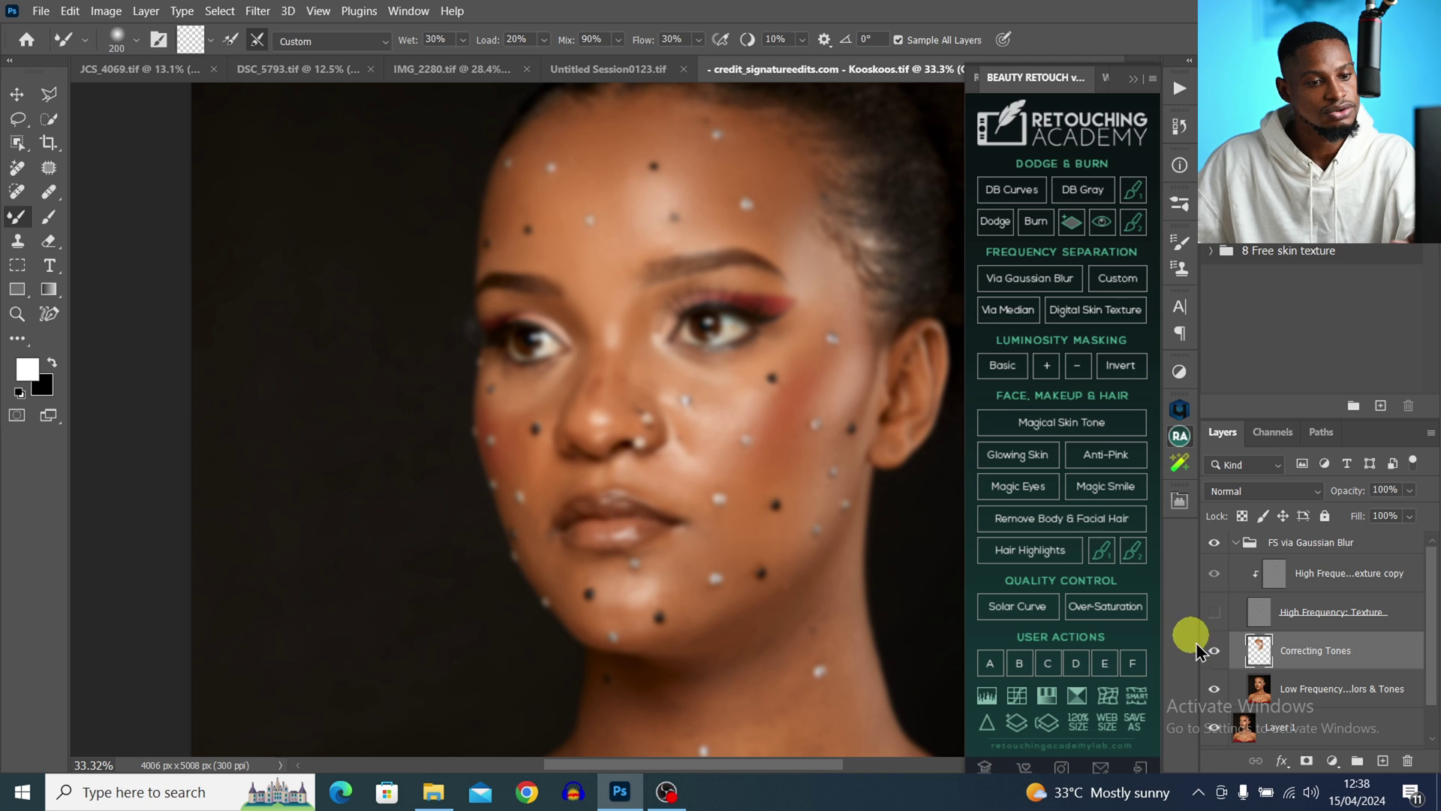
Compare the face with and without Correcting Tones while the High Frequency: Texture layer is shown, and hide the texture layer again
key(ctrl)
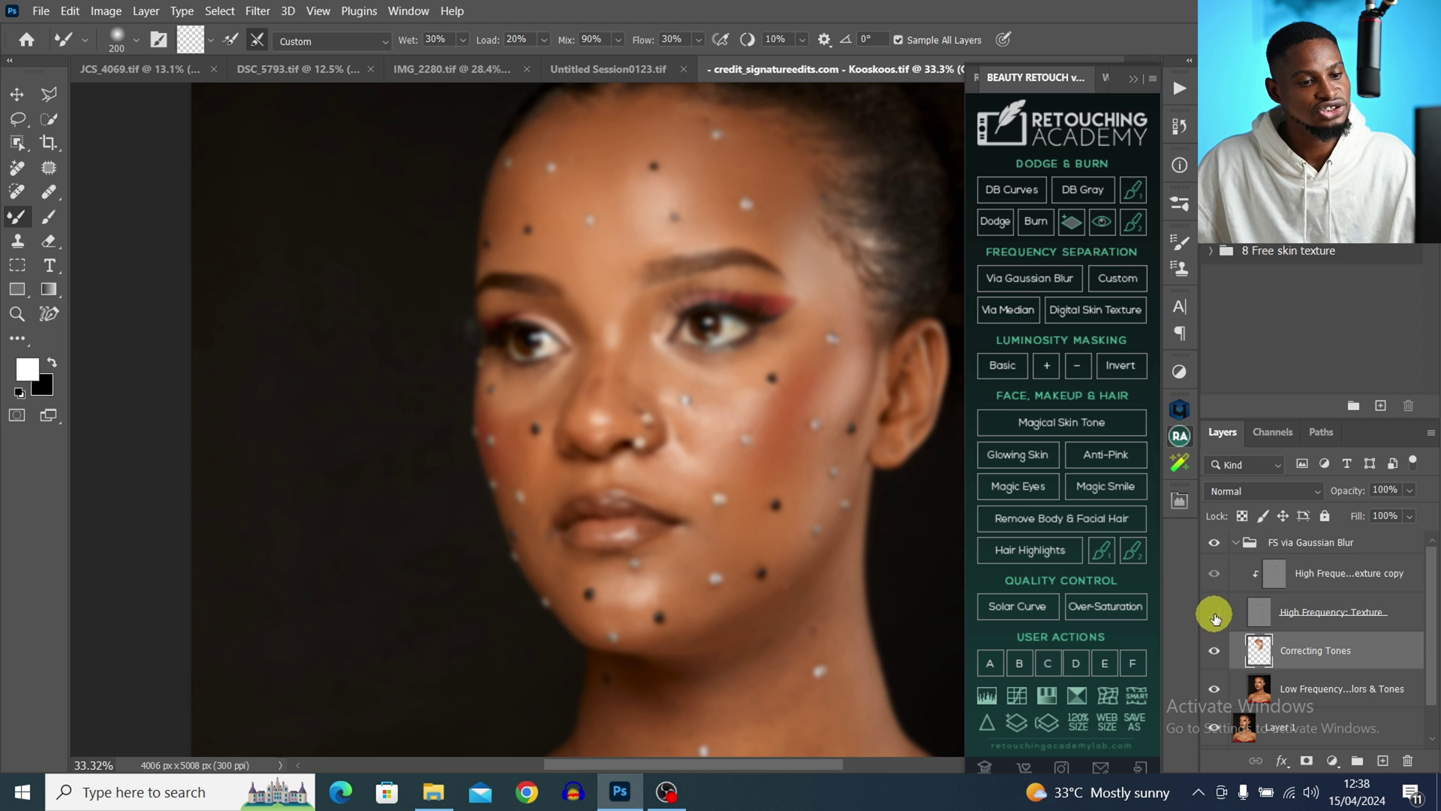
click(1214, 613)
key(z)
drag(782, 258, 812, 260)
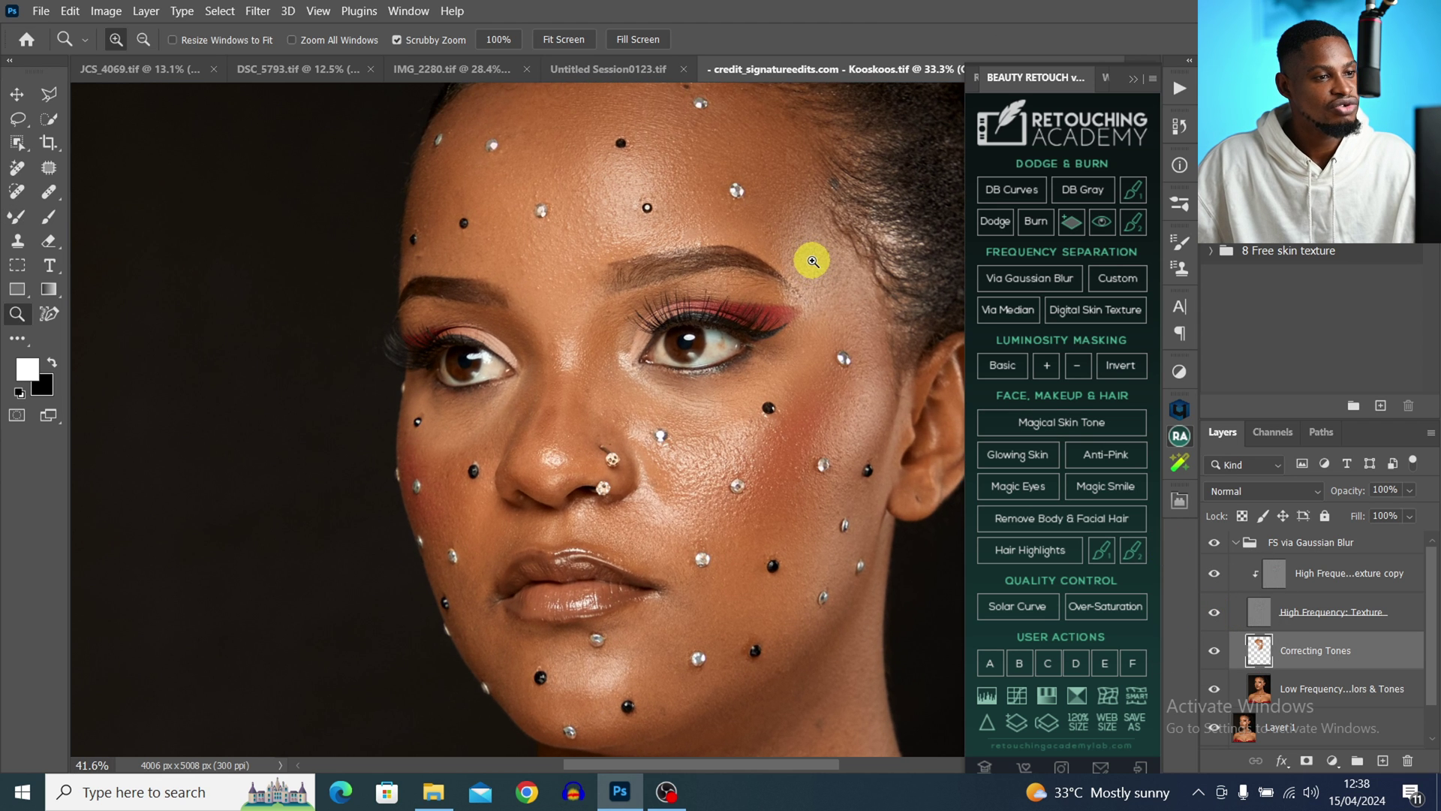
key(b)
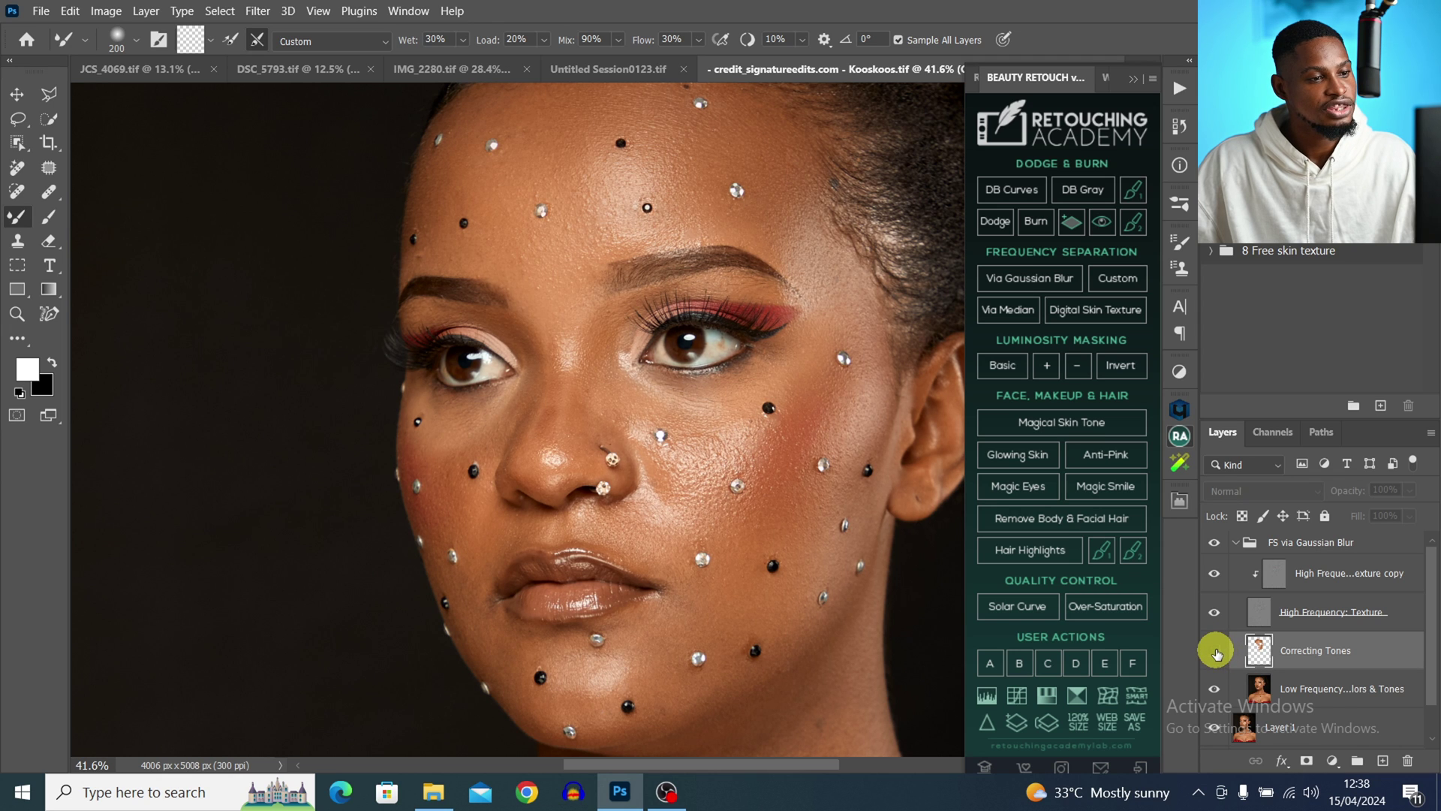
click(1214, 652)
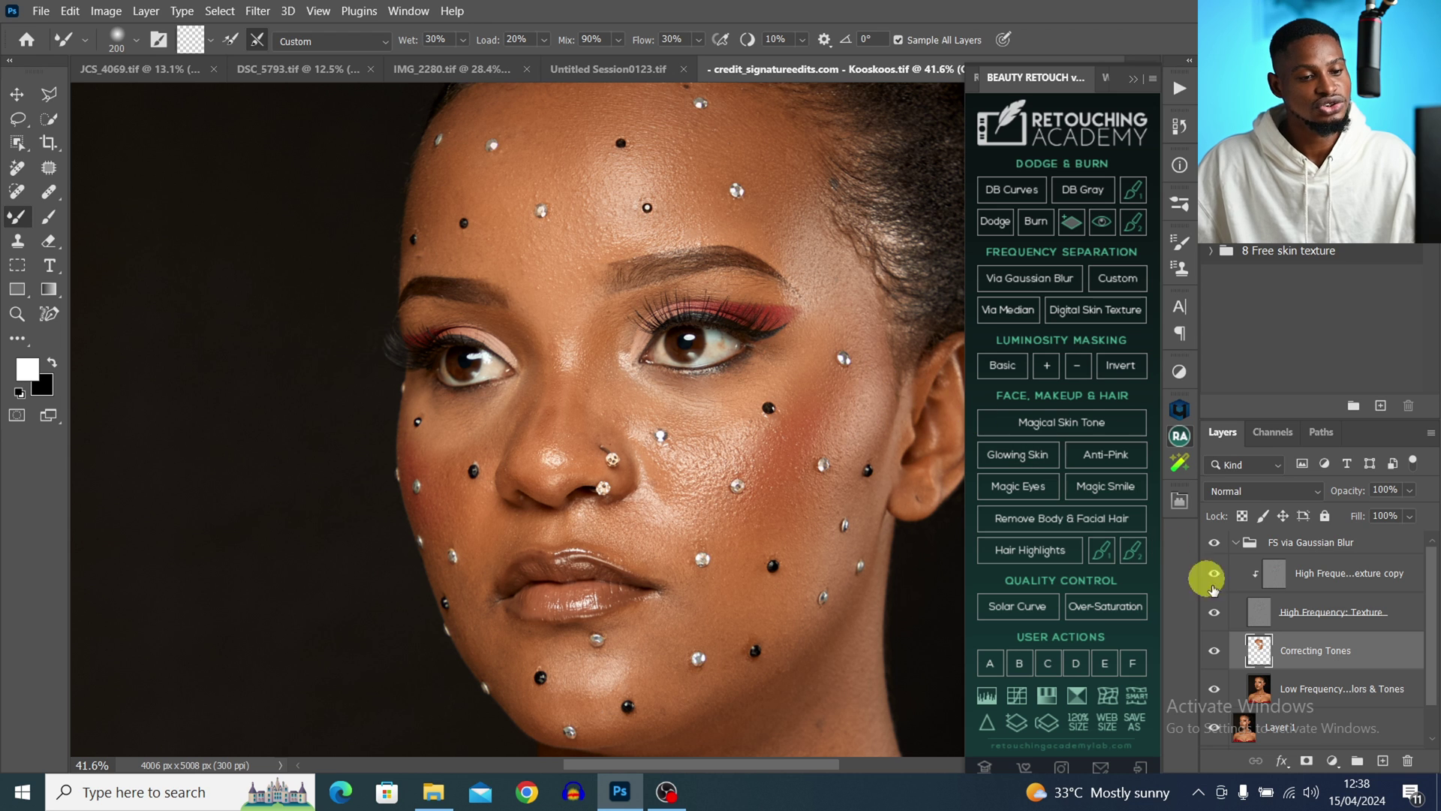
click(1215, 612)
scroll(757, 396, down, 3)
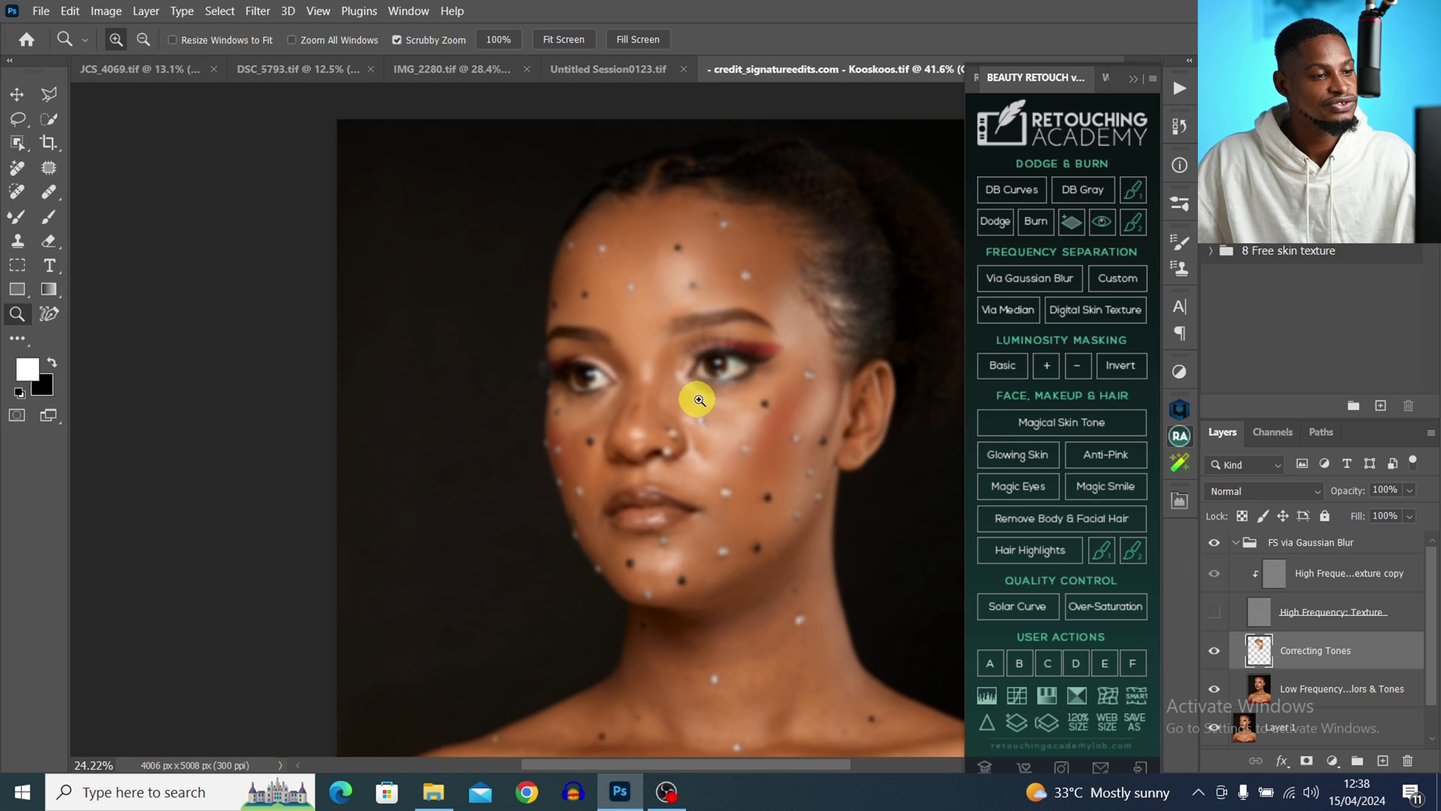
Blend the uneven tones on the far-side cheek beside the nose with a 60 to 90 px Mixer Brush
key(ctrl)
key([)
key([)
key([)
key([)
key([)
key([)
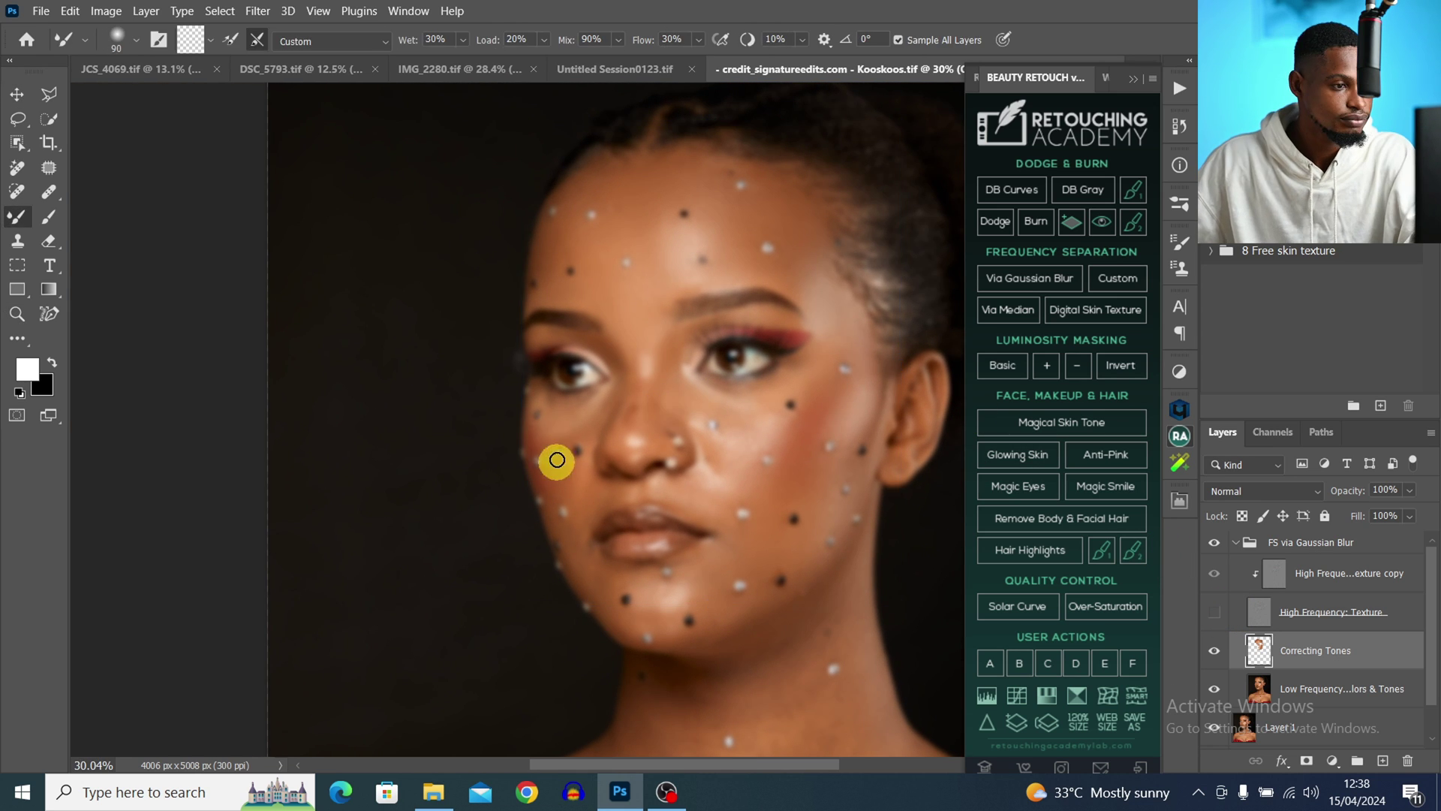
scroll(627, 460, up, 3)
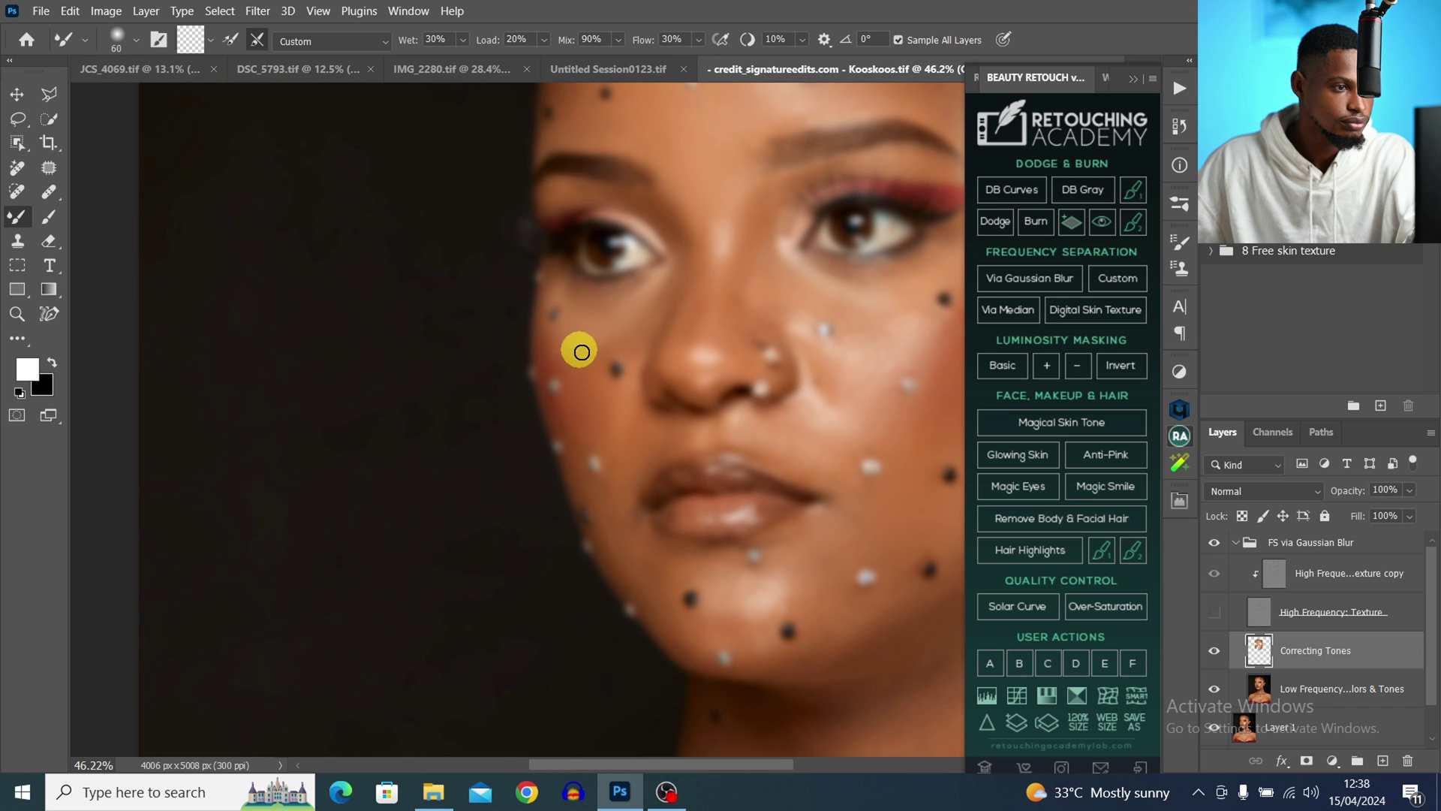
Smooth the remaining uneven skin tones on the Correcting Tones layer, enlarging the Mixer Brush up to 300 px
key(bracketright)
key(bracketright)
key(bracketright)
key(bracketright)
key(bracketright)
drag(922, 401, 826, 394)
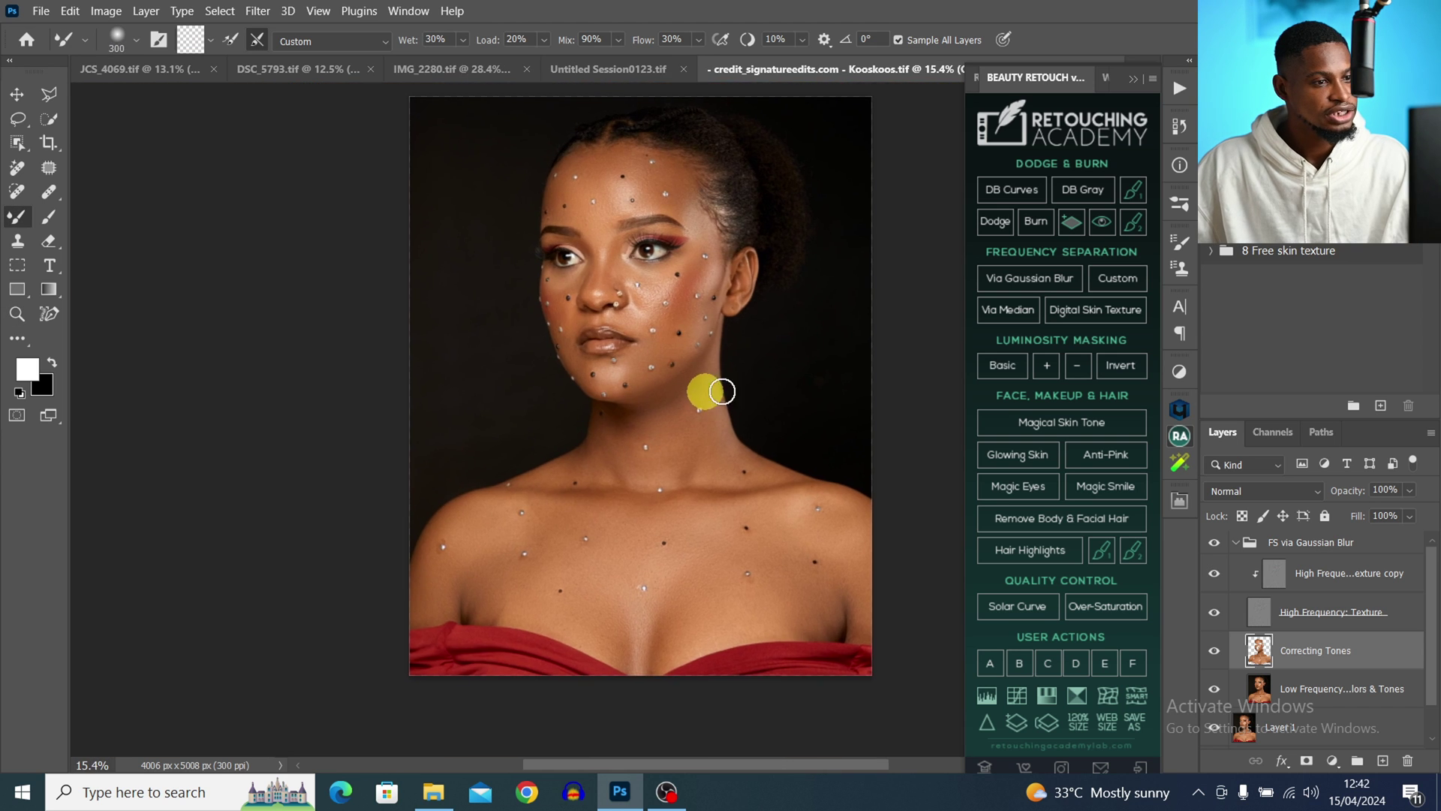
Compare the whole portrait with and without the Correcting Tones layer while the texture layers are shown
key(z)
drag(739, 397, 771, 399)
scroll(772, 398, down, 1)
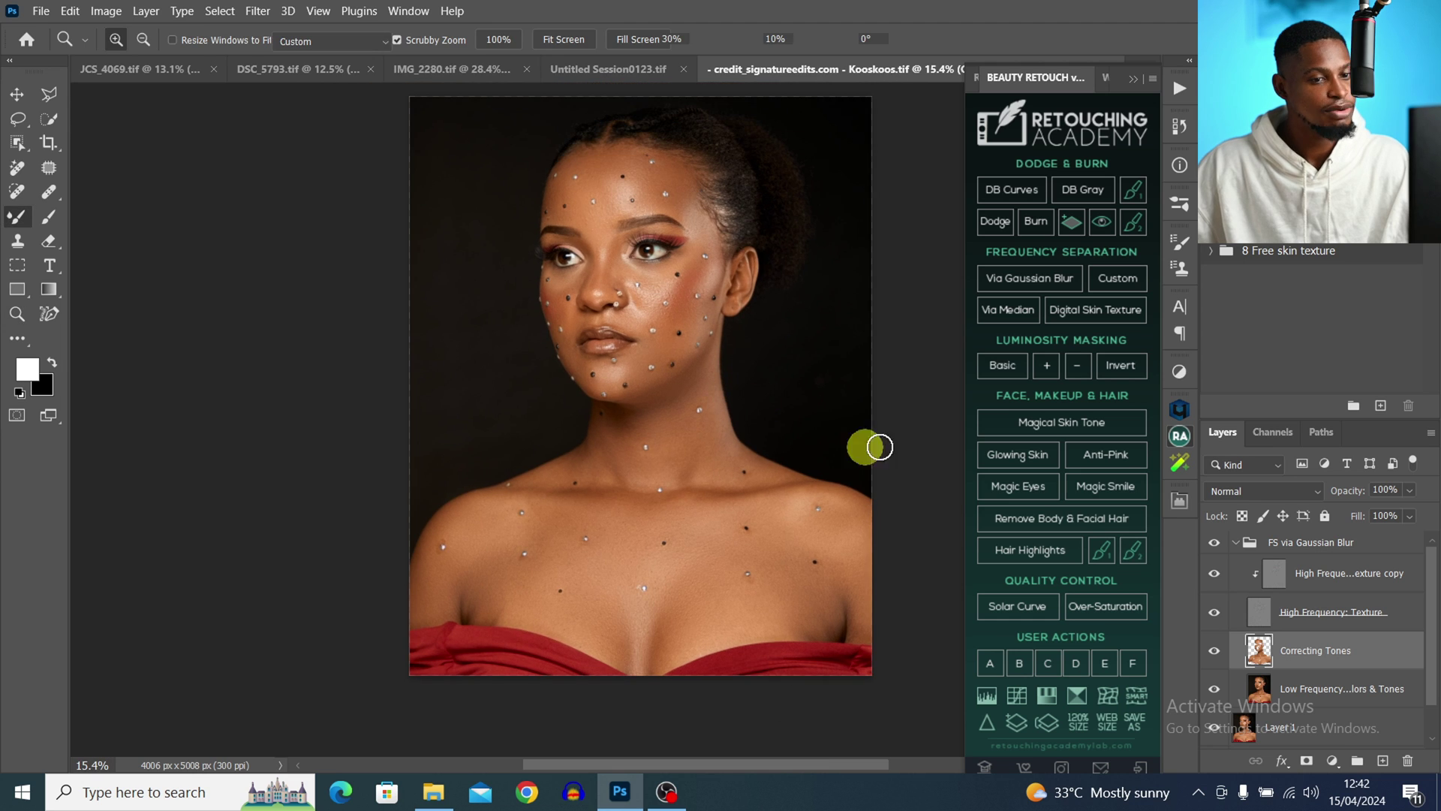
key(b)
click(1211, 658)
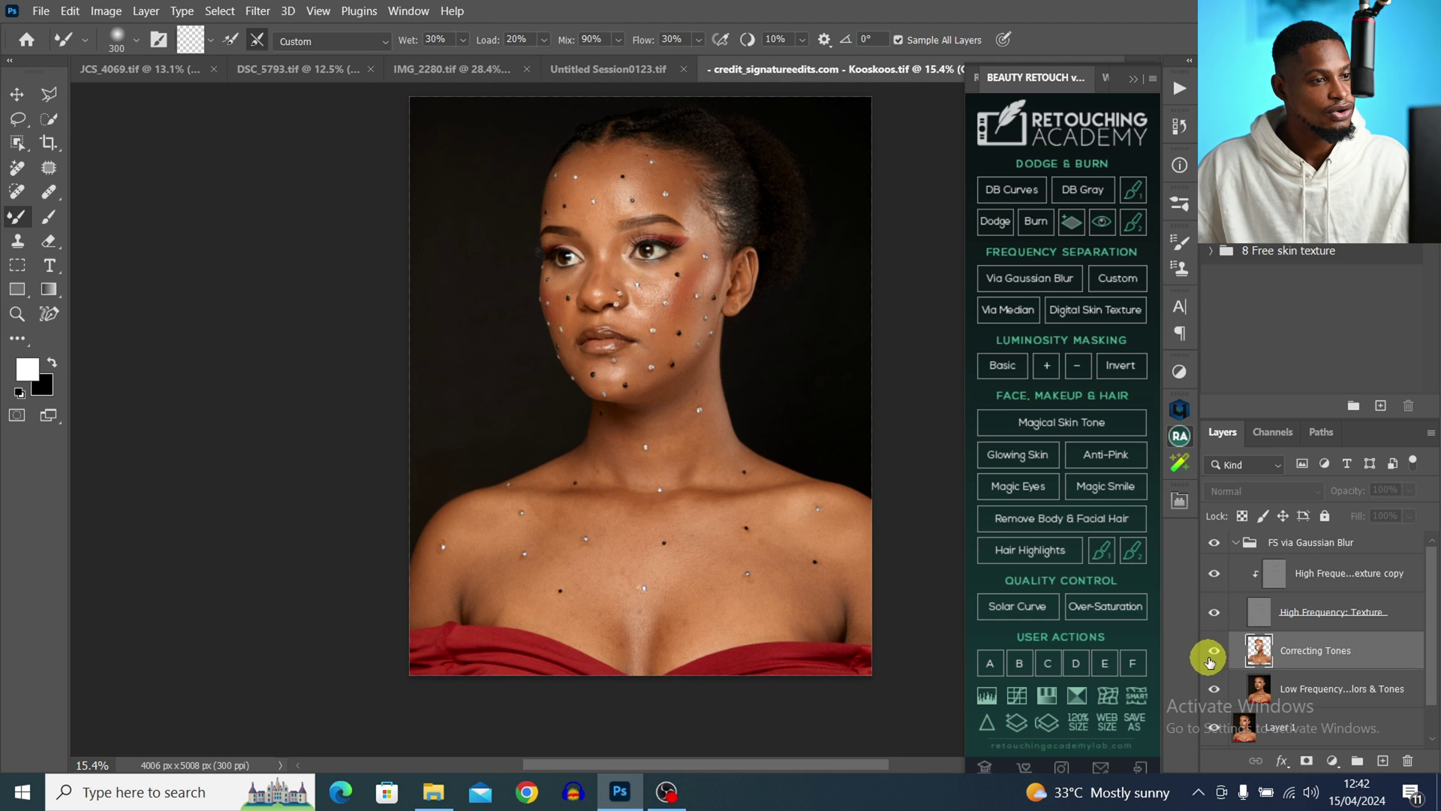
click(1211, 667)
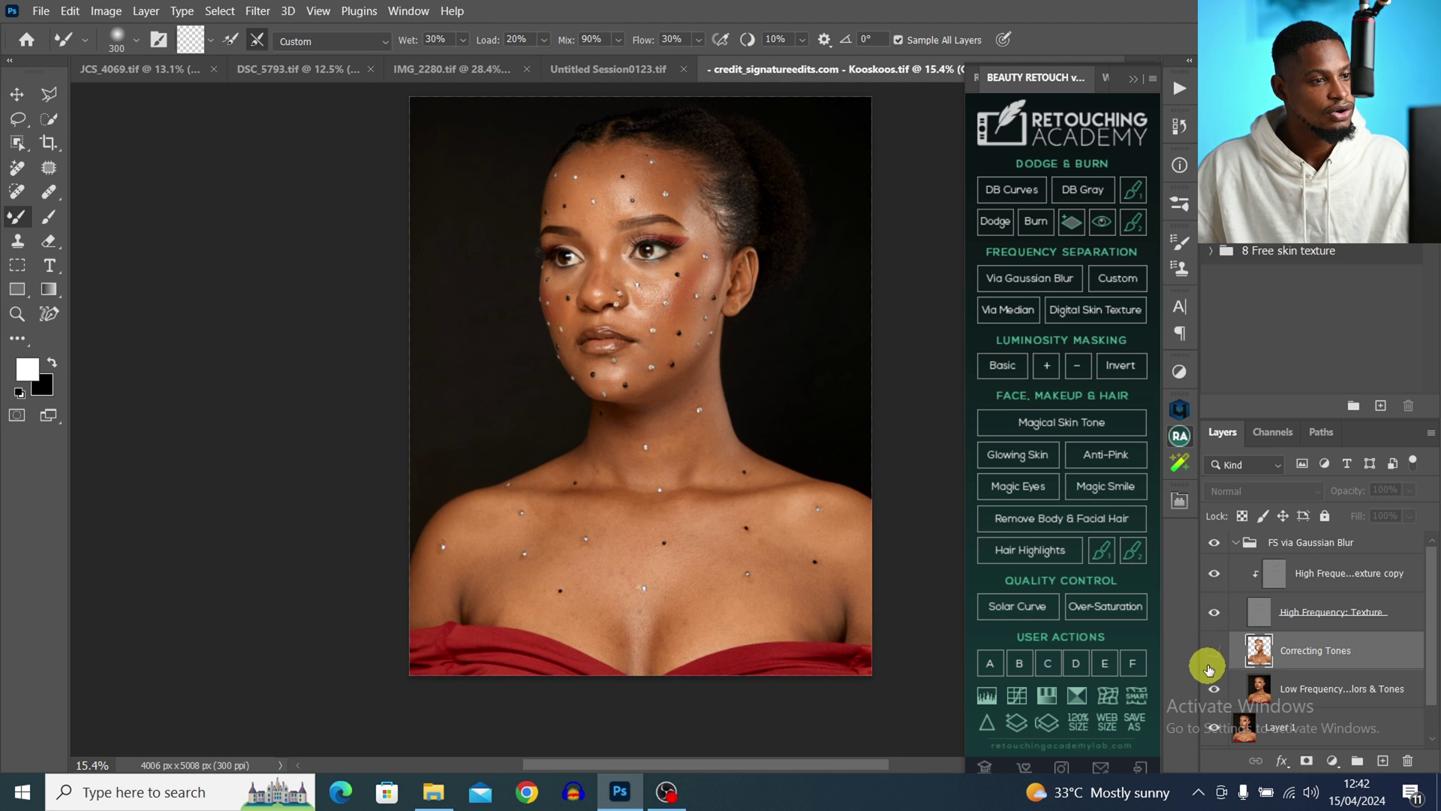
key(z)
drag(681, 454, 714, 460)
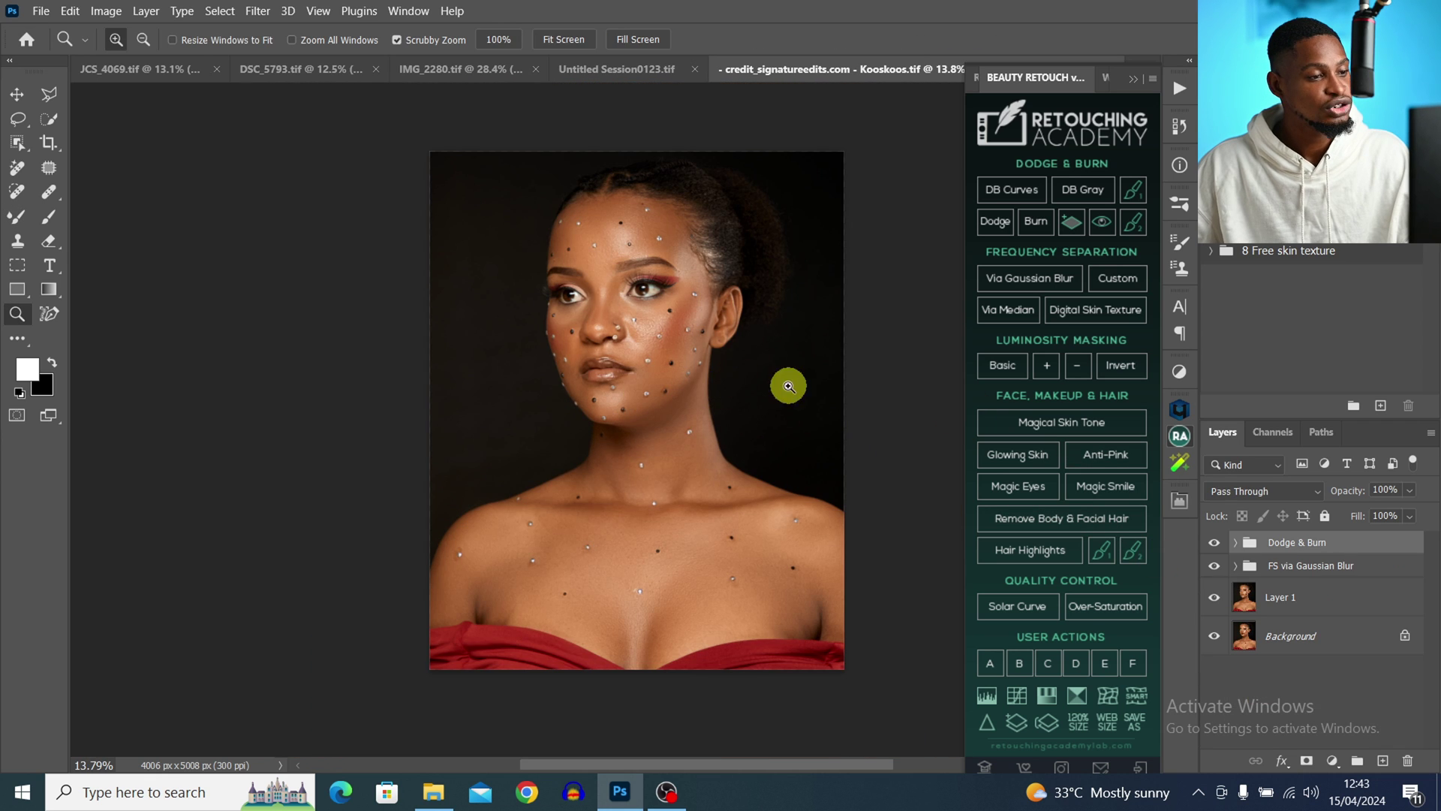
Generate the DB Curves dodge and burn setup, collapse the Visual Aid - DELETE group and expand the new masked Dodge & Burn group
drag(650, 347, 686, 337)
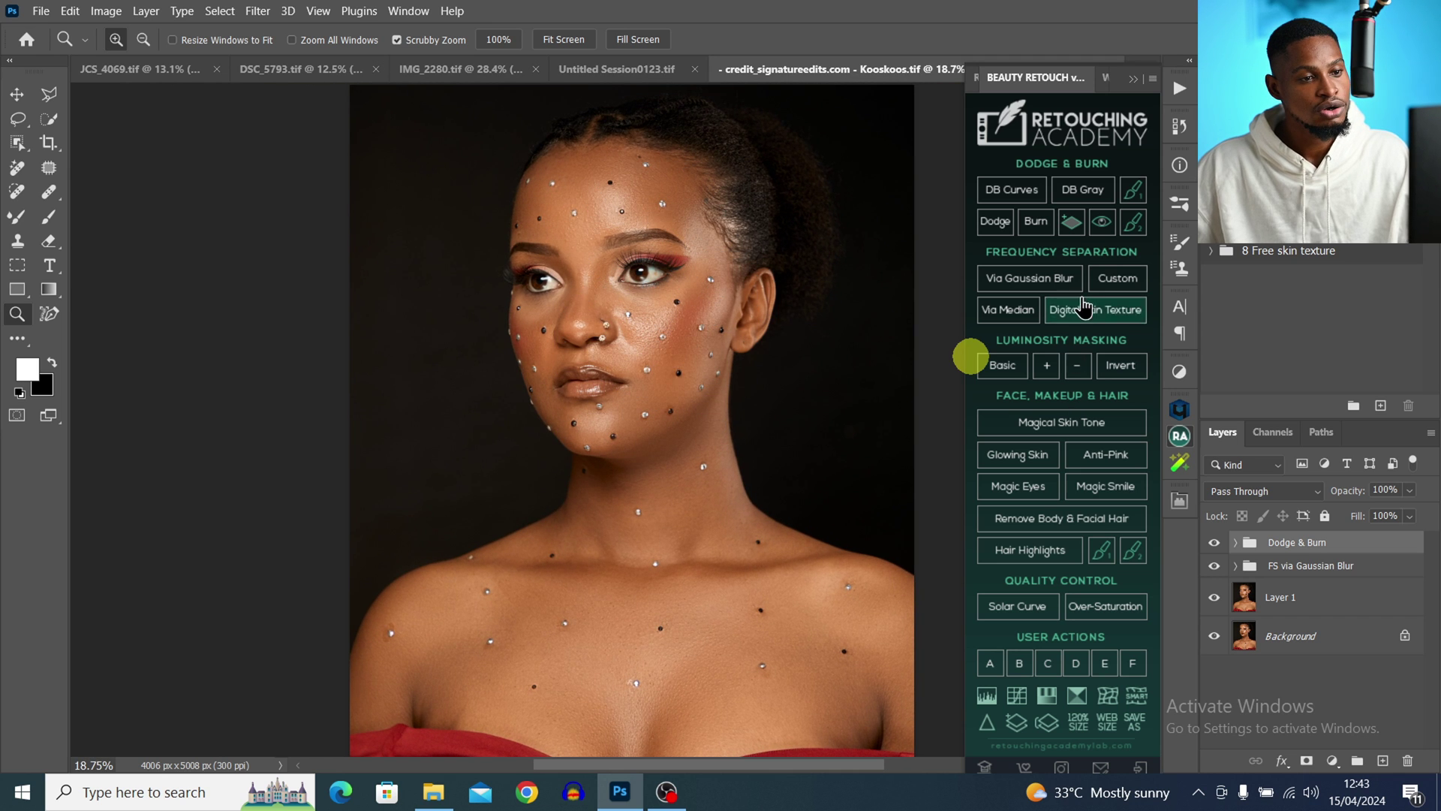
click(1019, 193)
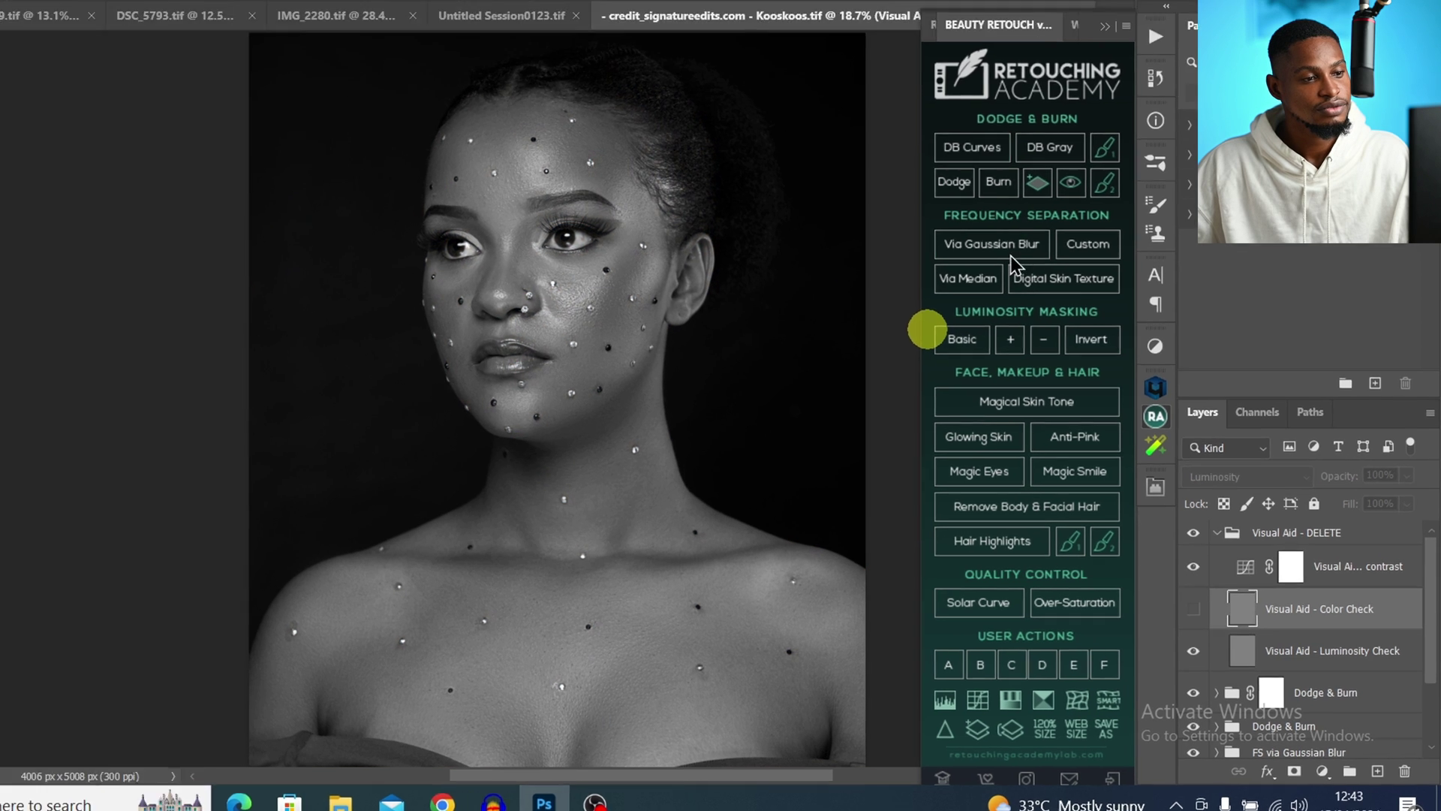
key(ctrl)
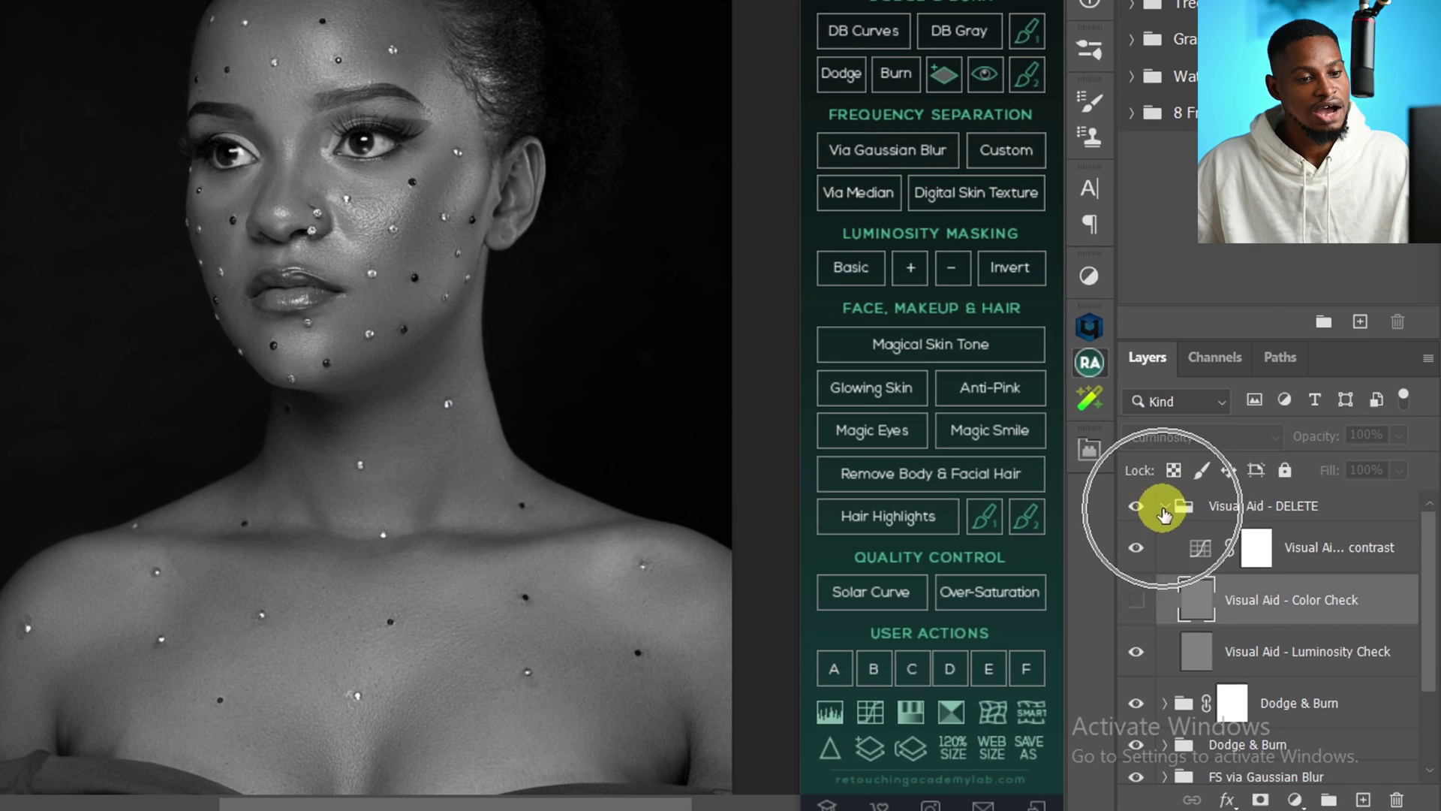
key(ctrl)
click(1159, 511)
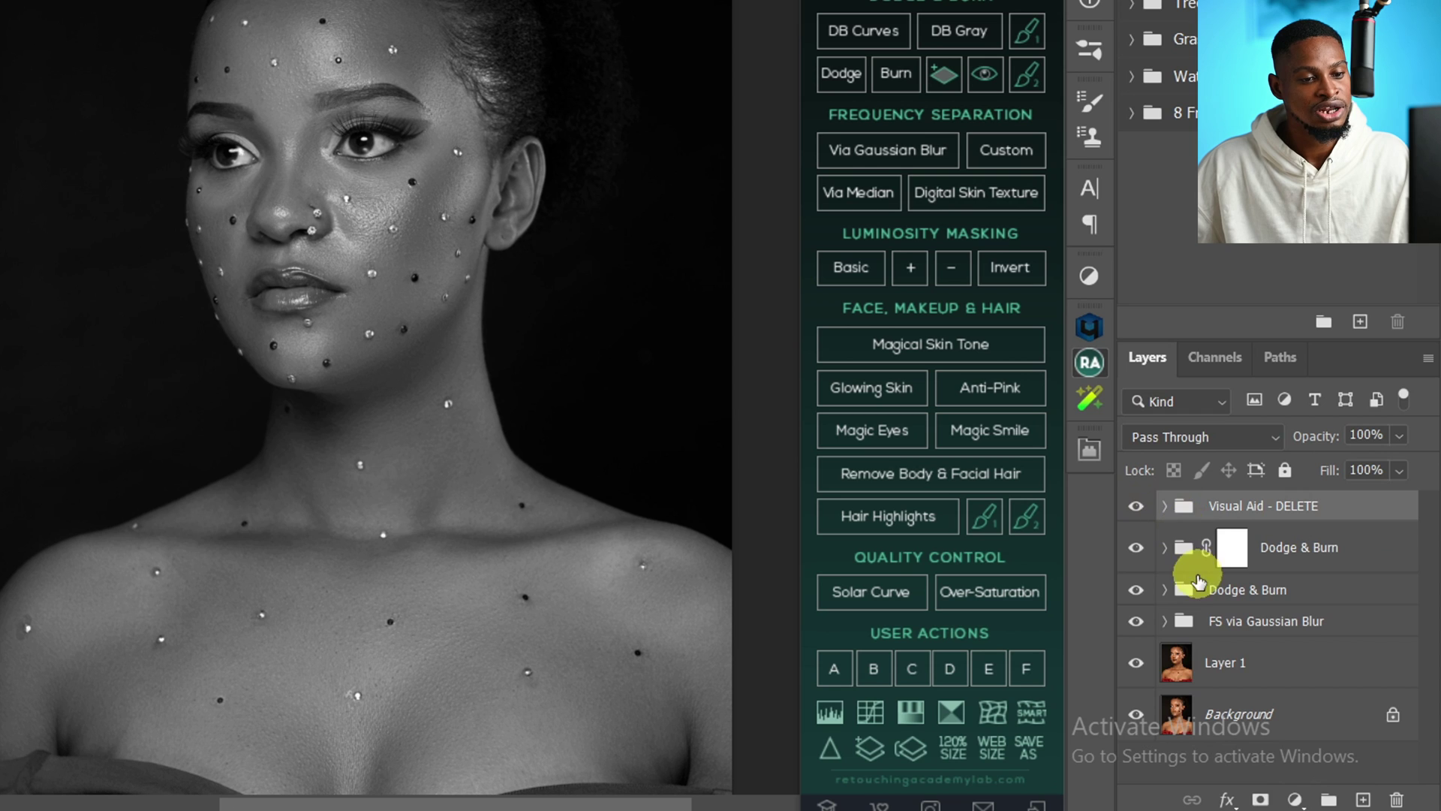
click(1159, 554)
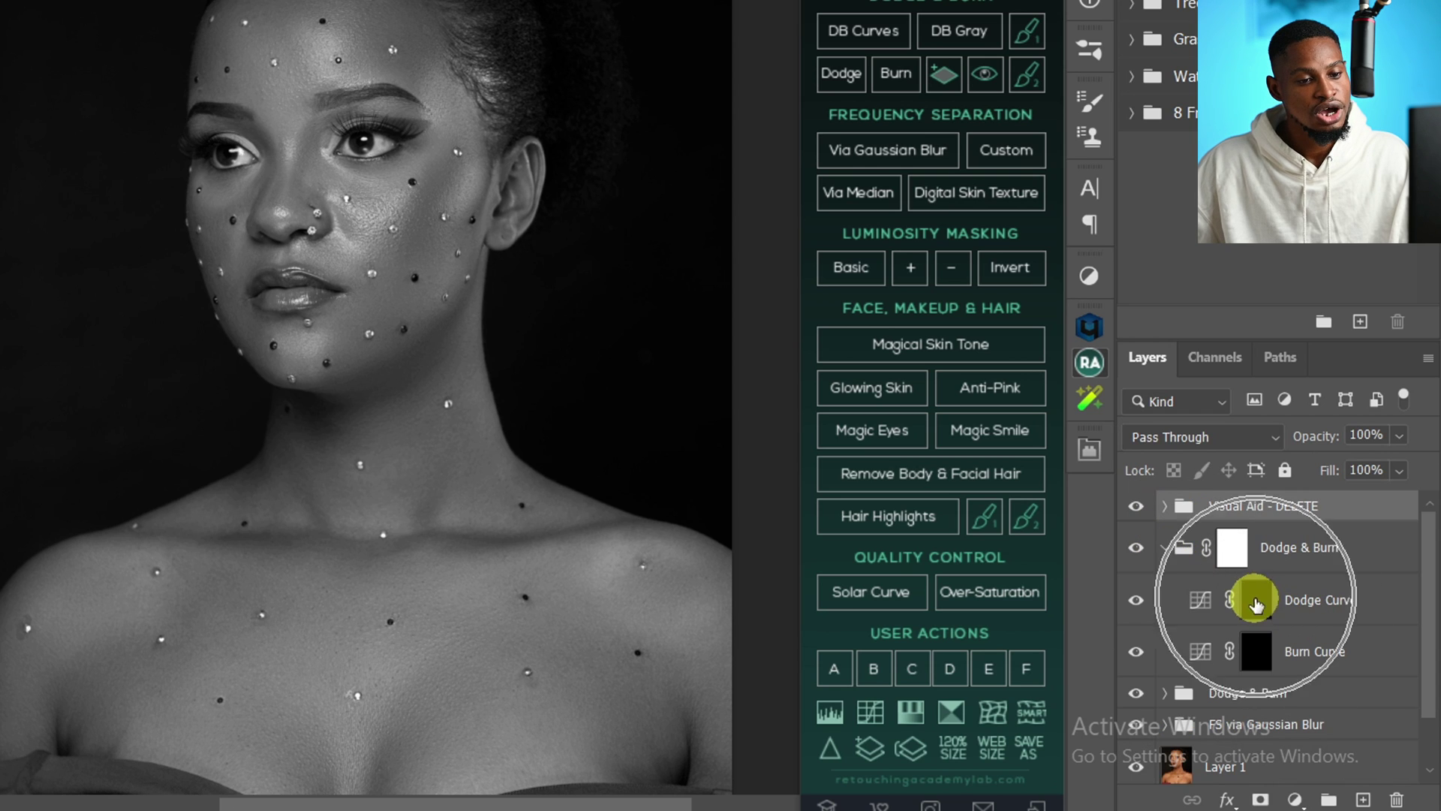
Target the Dodge Curve layer mask and set the Brush tool's flow to 2%
click(1244, 590)
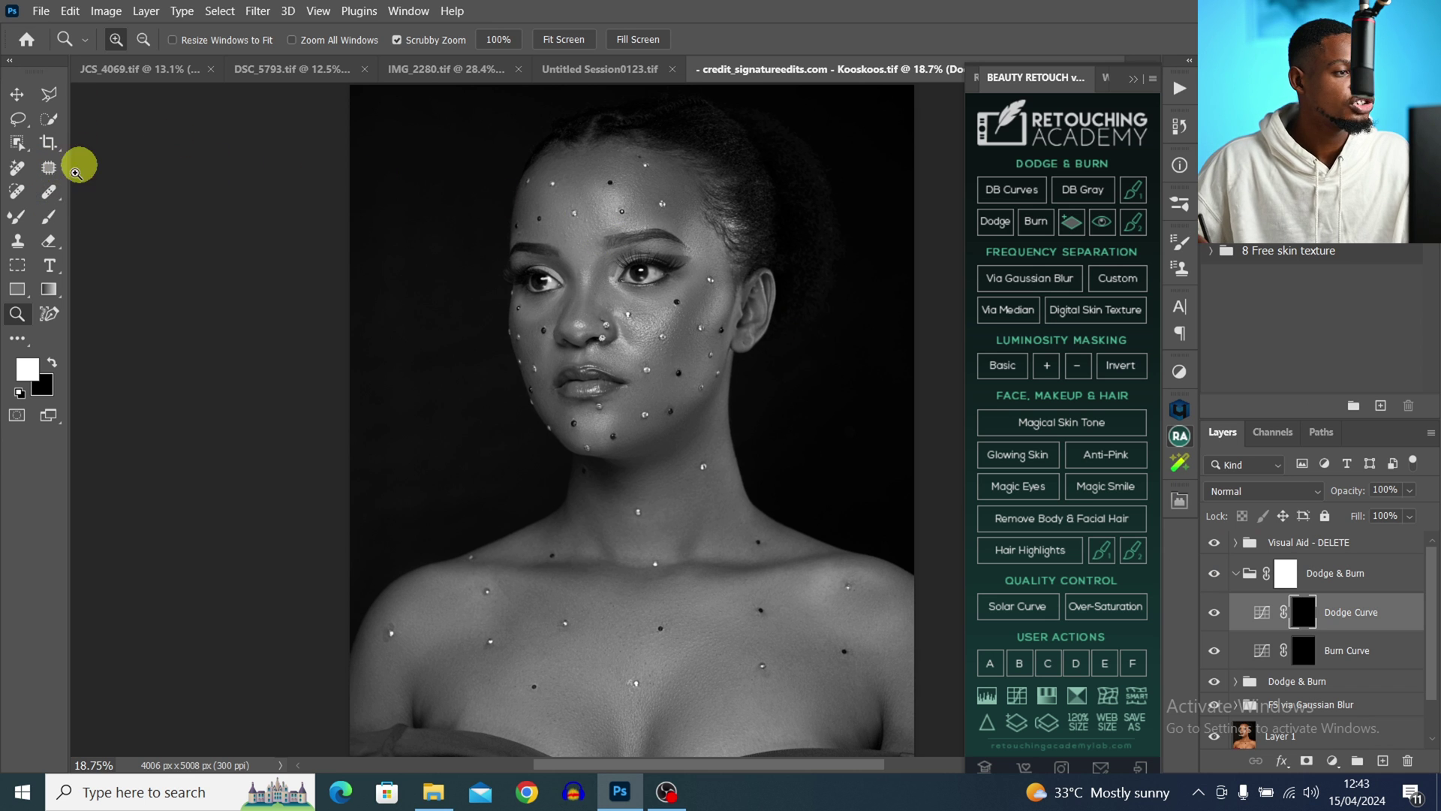
click(49, 217)
drag(553, 41, 490, 51)
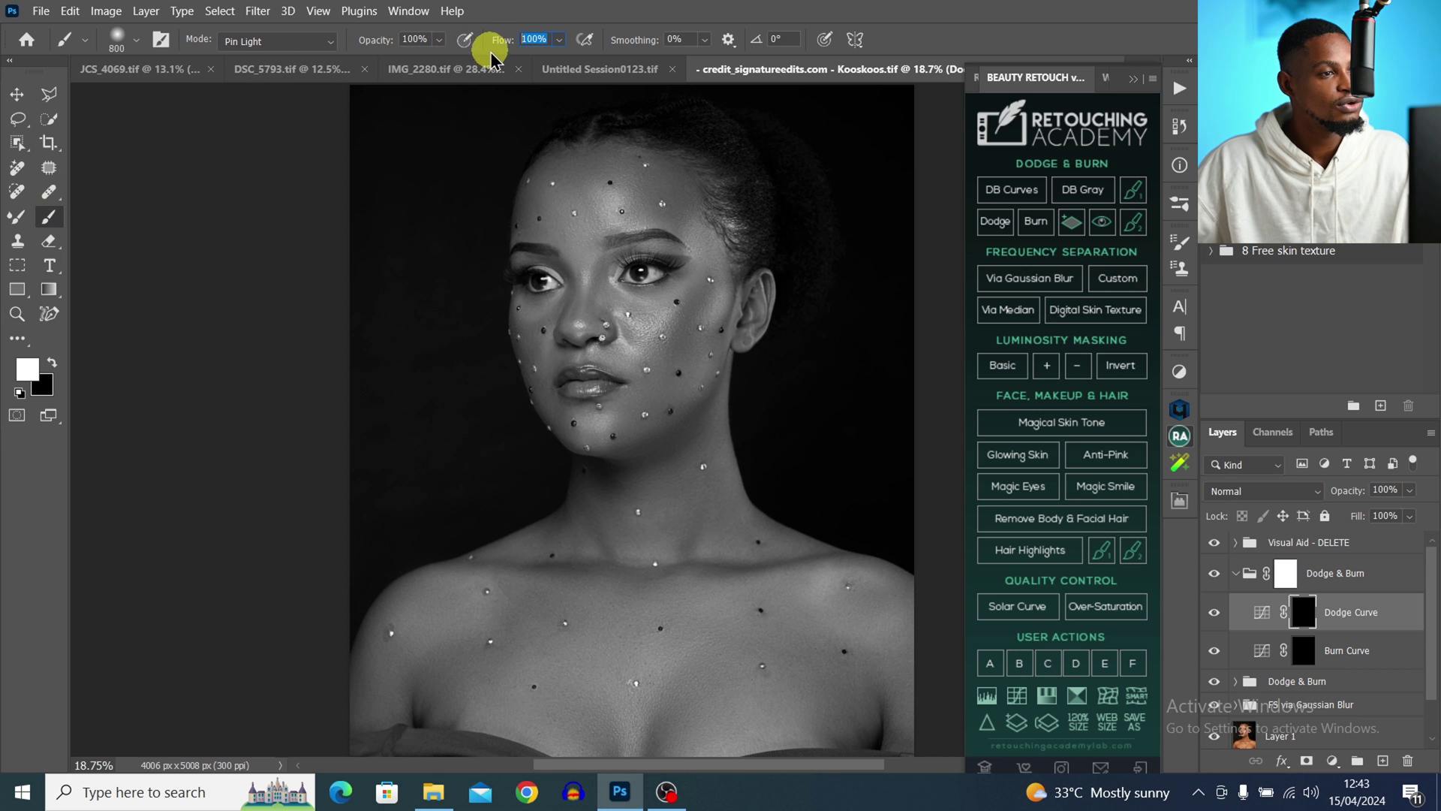
text(2)
key(Return)
Dodge the dark patches on the far-side cheek and beside the mouth with an 80 to 150 px brush on the Dodge Curve mask
key(z)
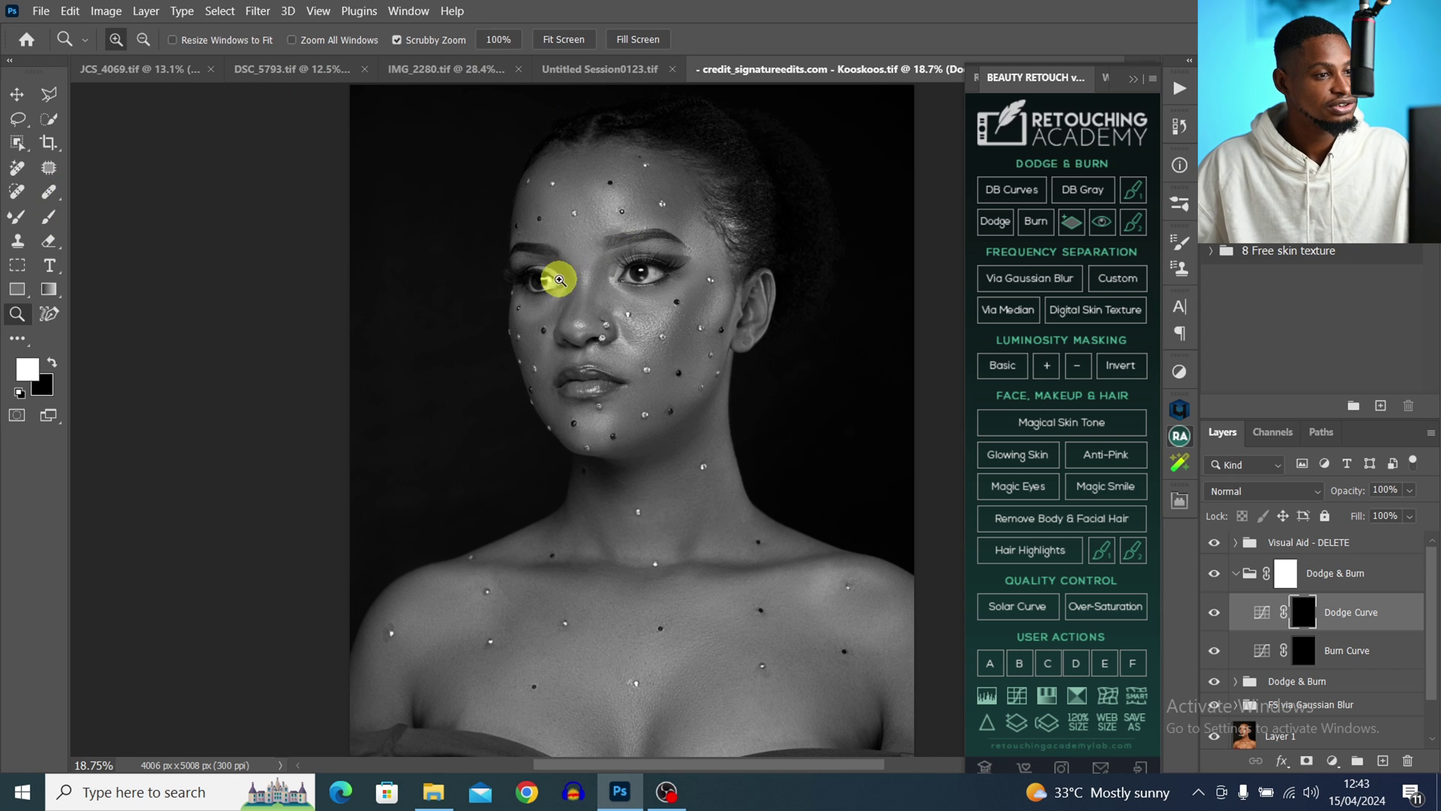
drag(562, 306, 589, 293)
key(b)
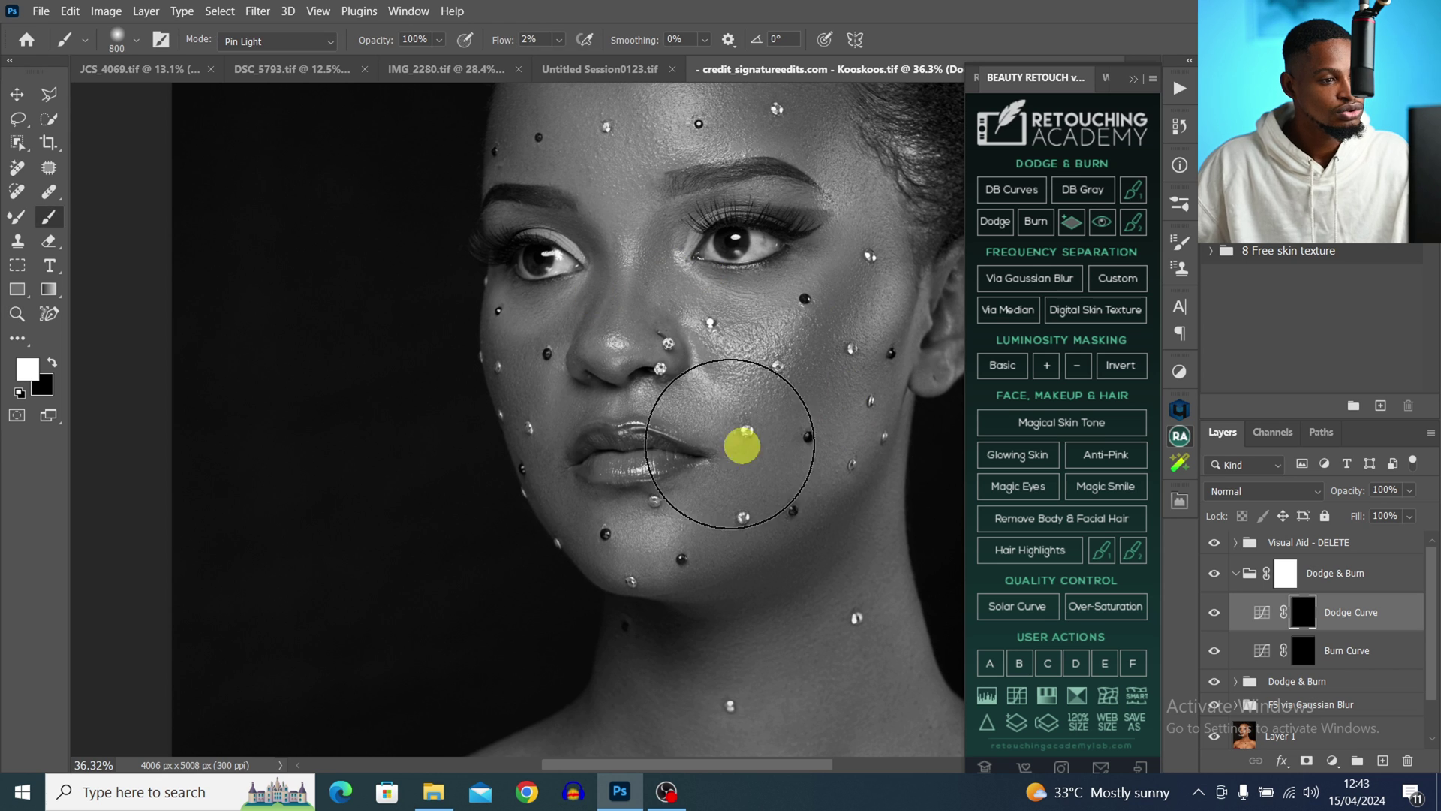
key(bracketleft)
key(bracketleft)
key(bracketleft)
key(bracketleft)
key(bracketleft)
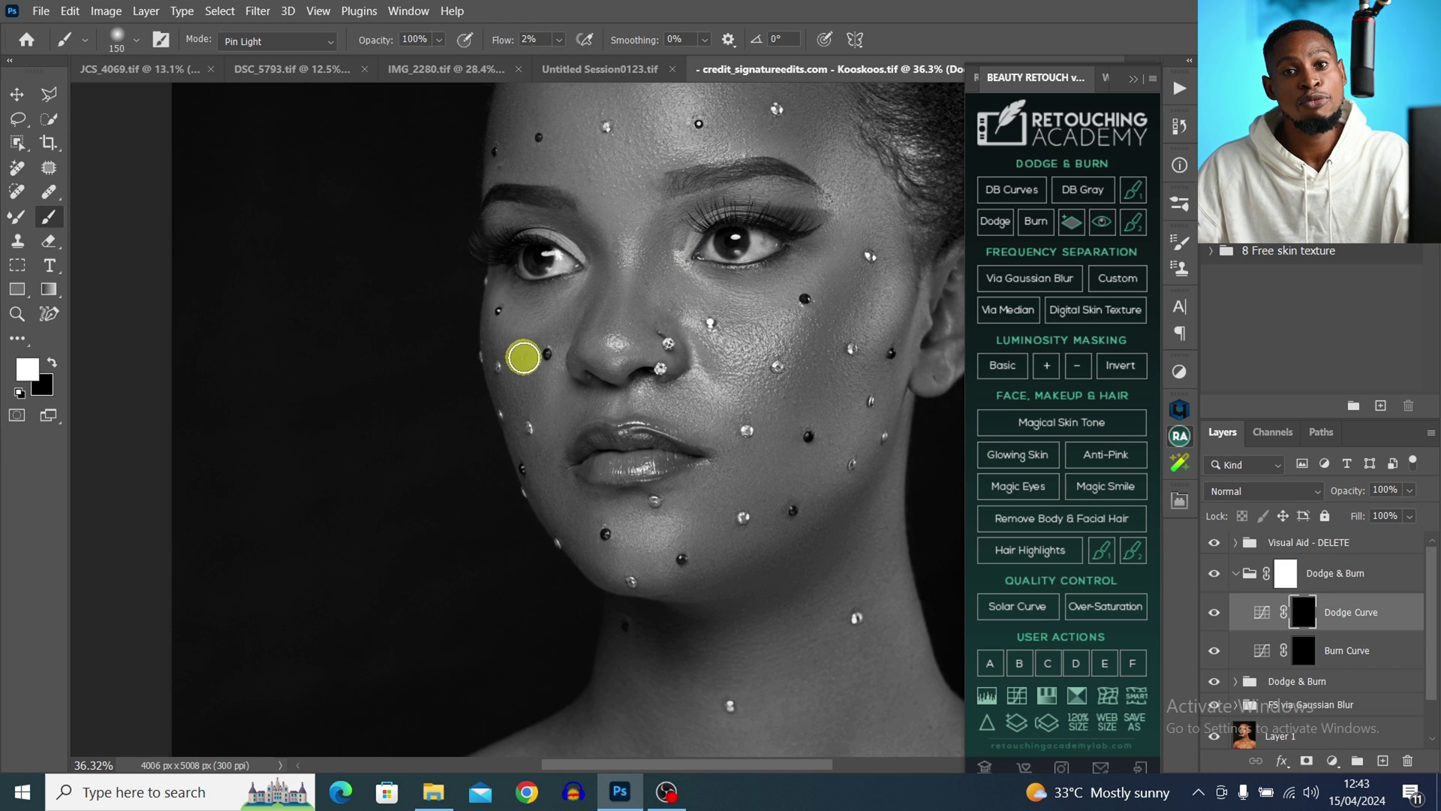
key(bracketleft)
key(bracketleft)
key(bracketleft)
key(bracketleft)
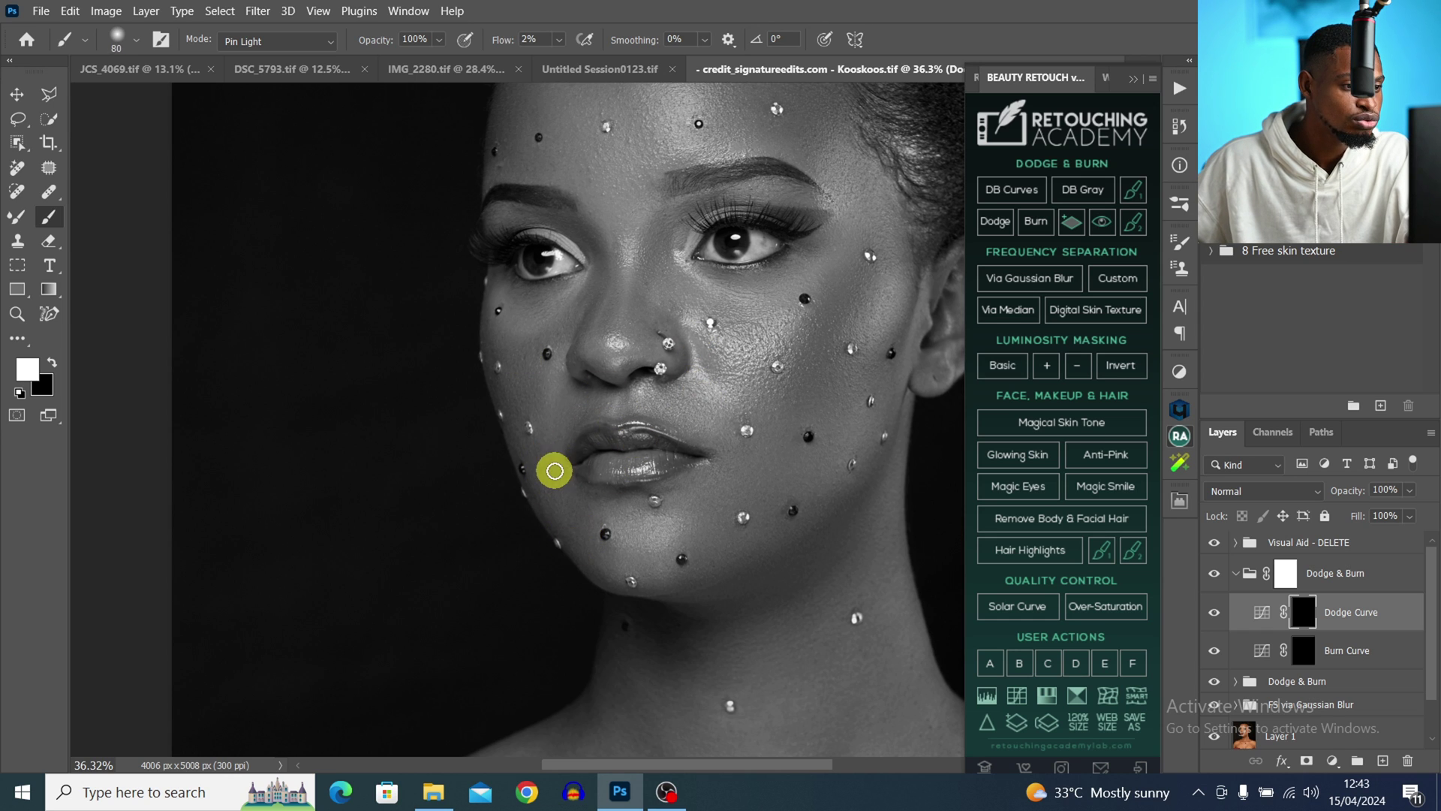
key(bracketright)
key(bracketright)
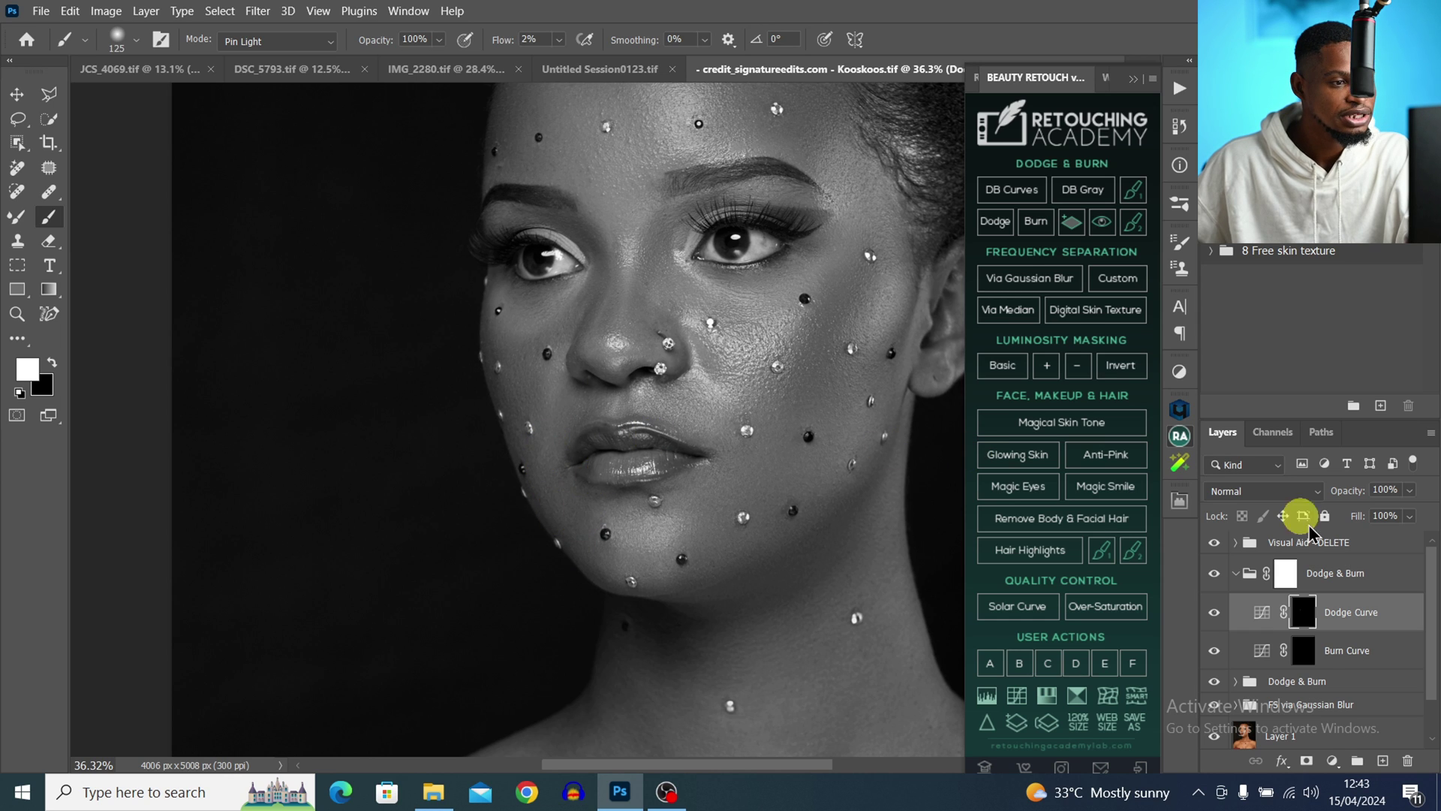
Burn the bright patches on the far-side cheek beside the nose with a 90 to 125 px brush on the Burn Curve mask
click(1306, 651)
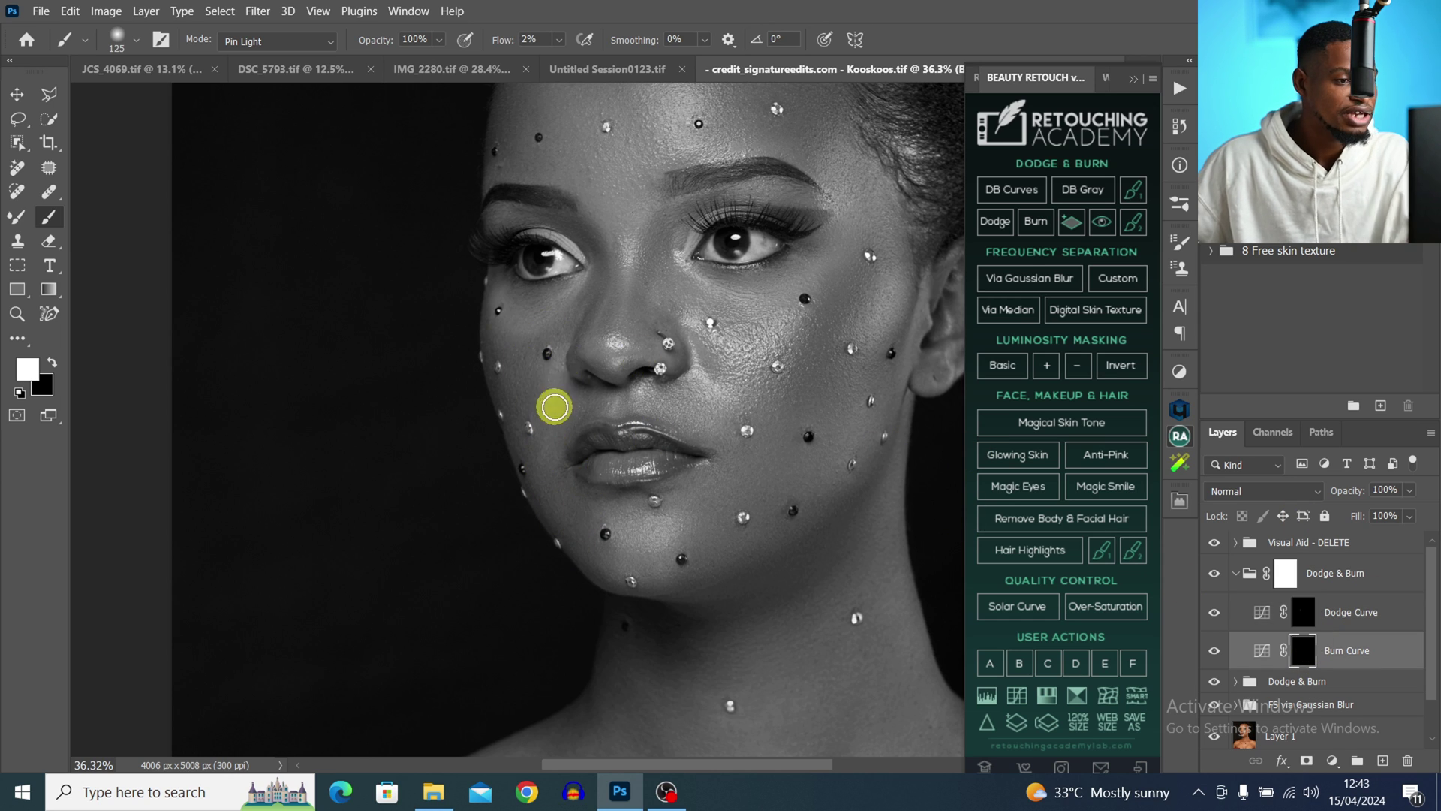
key(bracketleft)
key(bracketleft)
key(bracketleft)
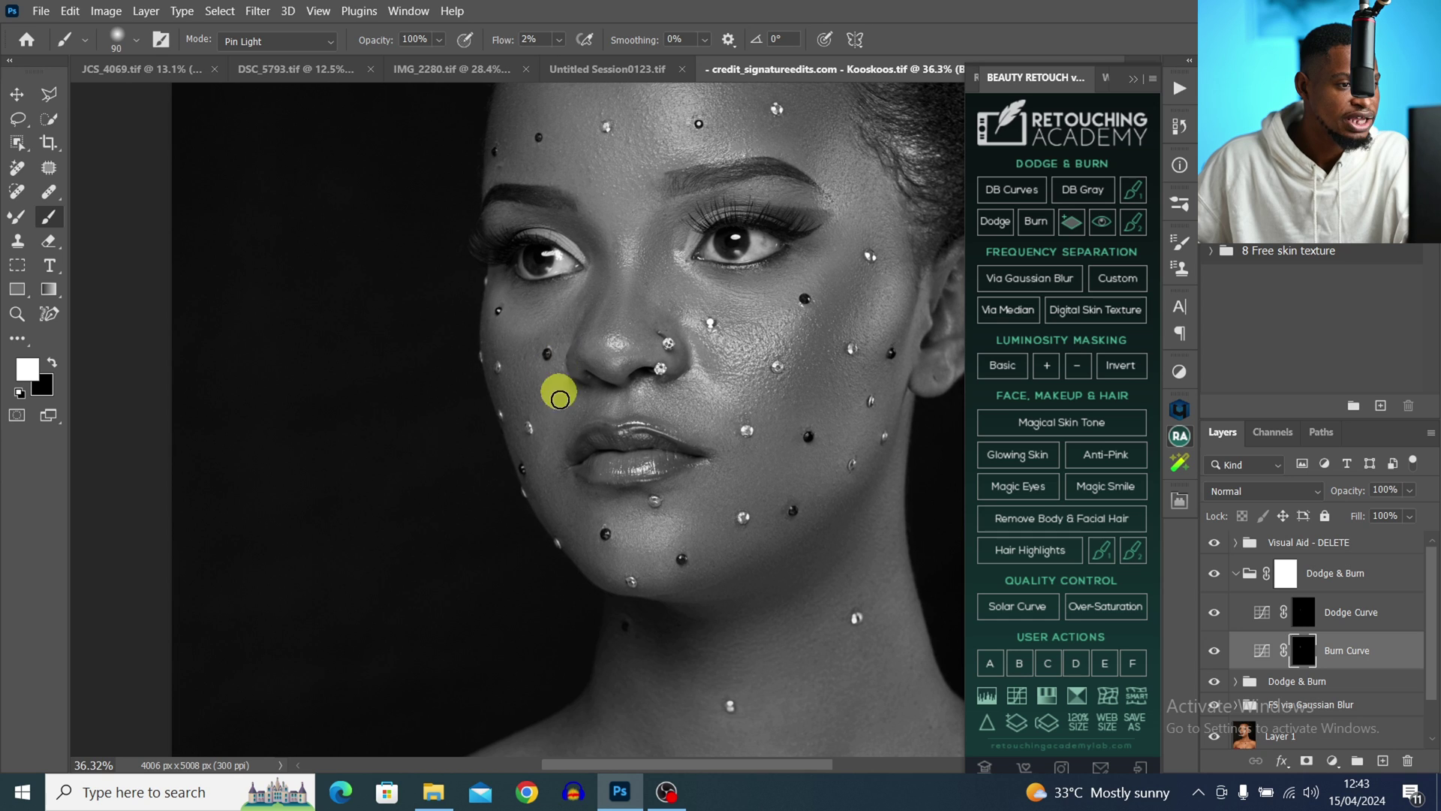
key(bracketright)
key(bracketright)
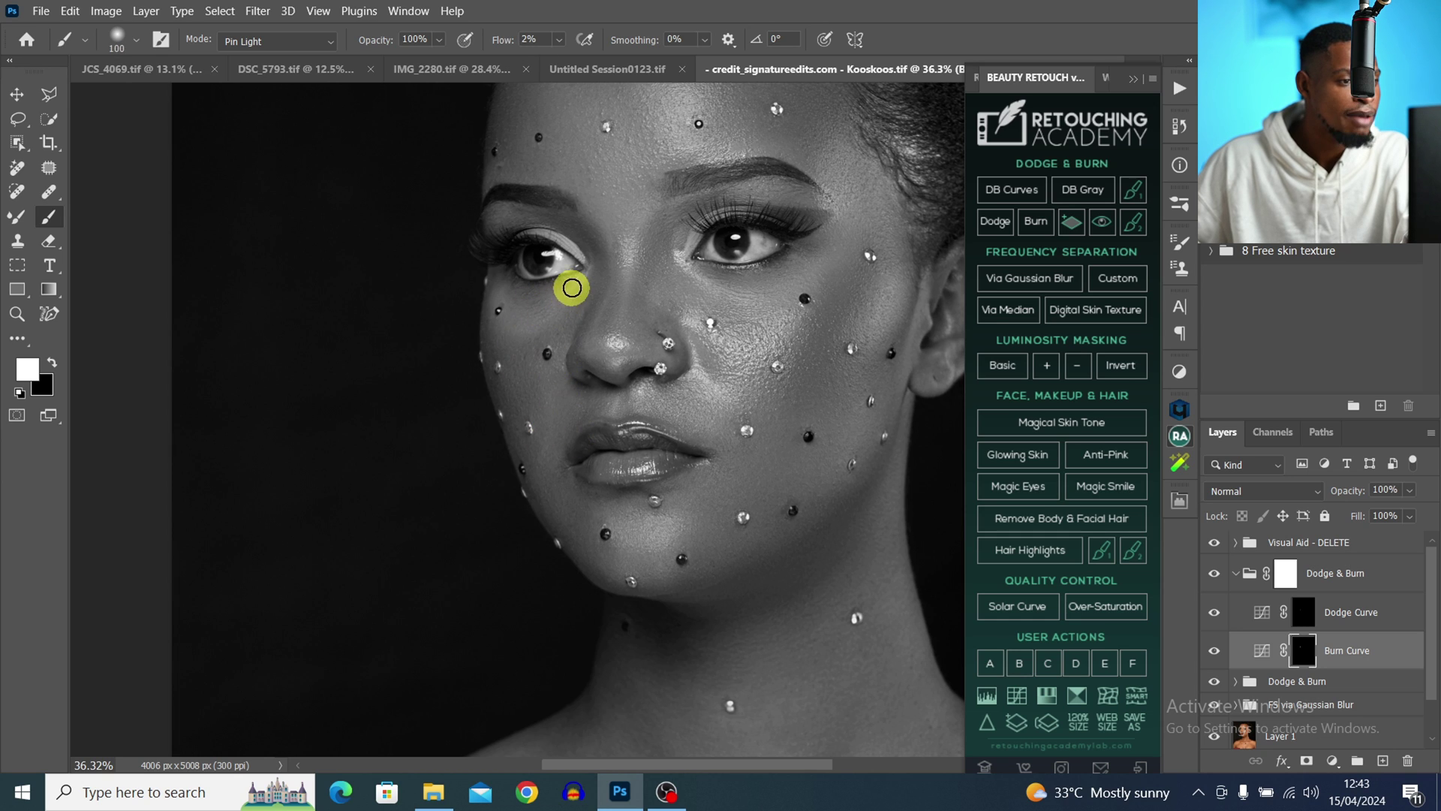
Burn the bright spots beneath both eyes on the Burn Curve mask, using a brush of about 80 to 100 px
key(bracketleft)
key(bracketleft)
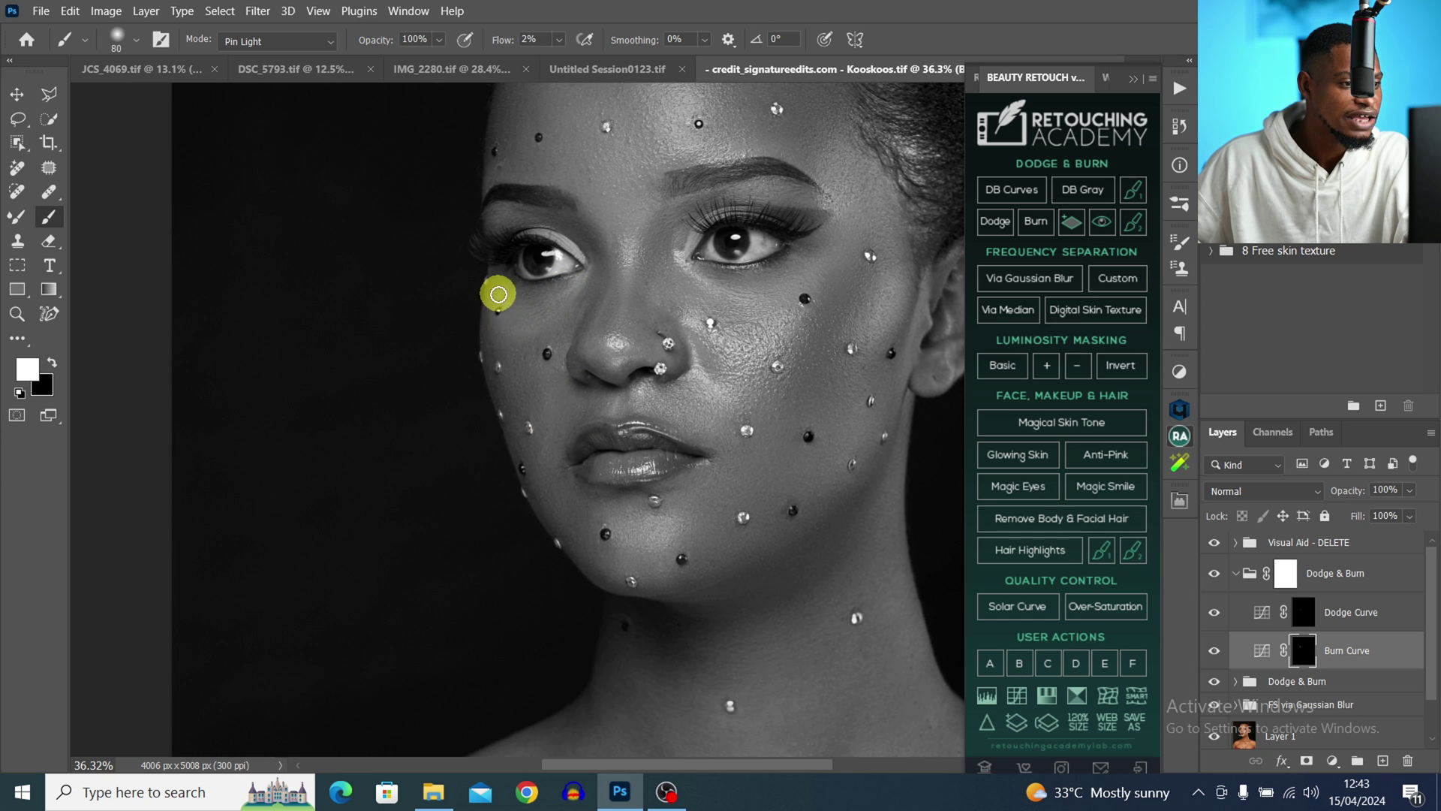
key(bracketright)
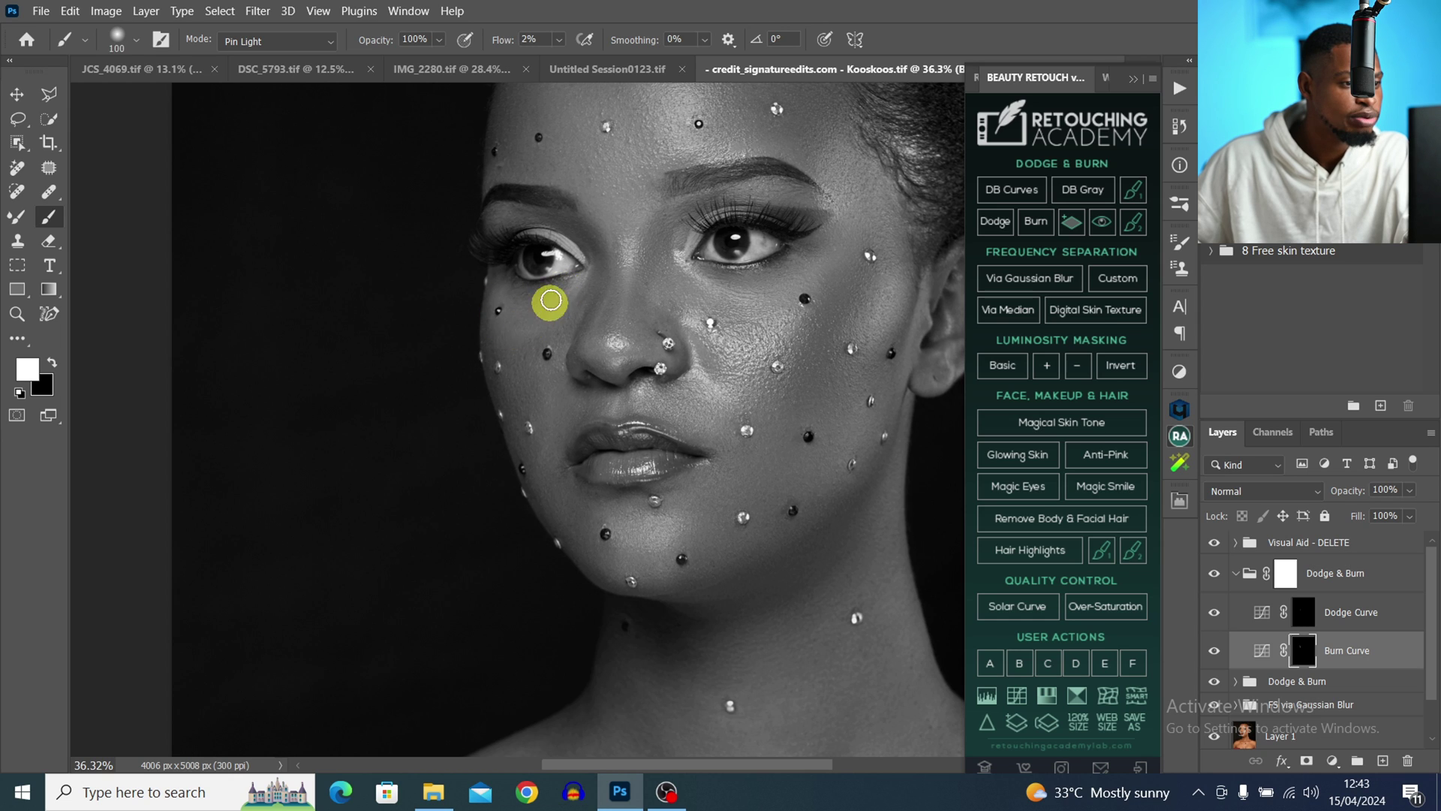
key(bracketleft)
key(bracketleft)
key(bracketleft)
key(bracketleft)
key(bracketleft)
key(bracketleft)
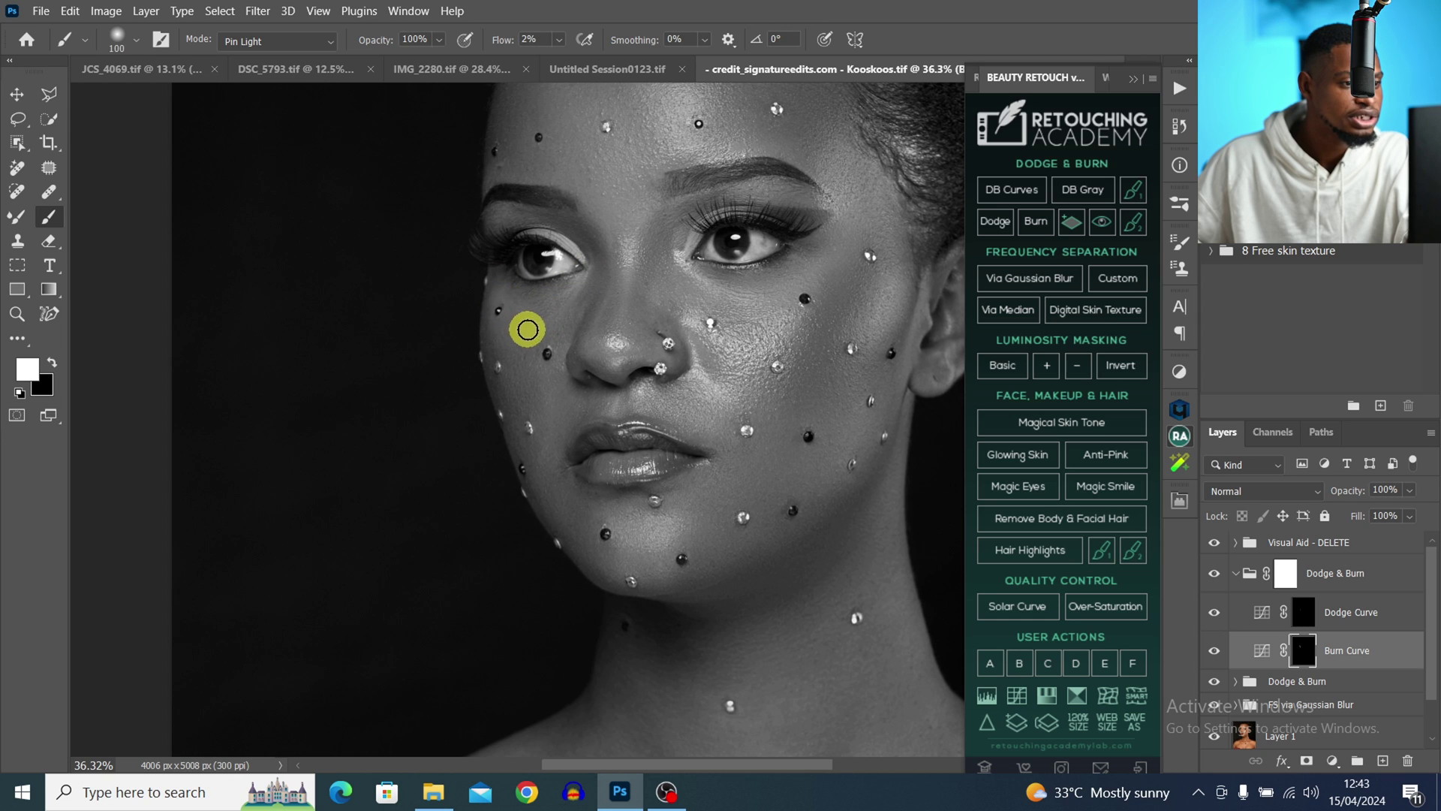
key(bracketright)
key(bracketright)
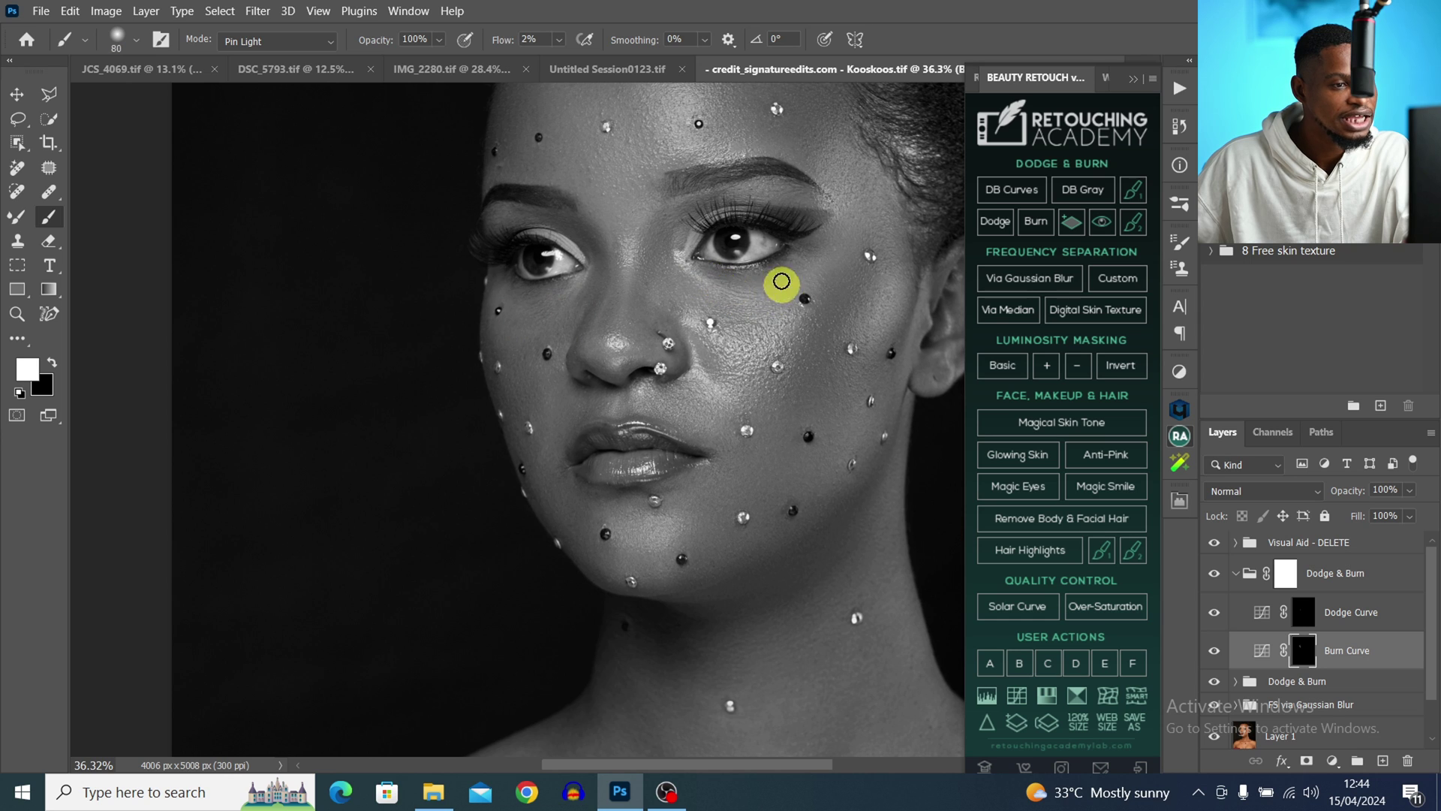
mouse_move(736, 292)
mouse_down()
mouse_move(783, 285)
mouse_move(705, 288)
mouse_move(732, 303)
mouse_move(685, 294)
mouse_up()
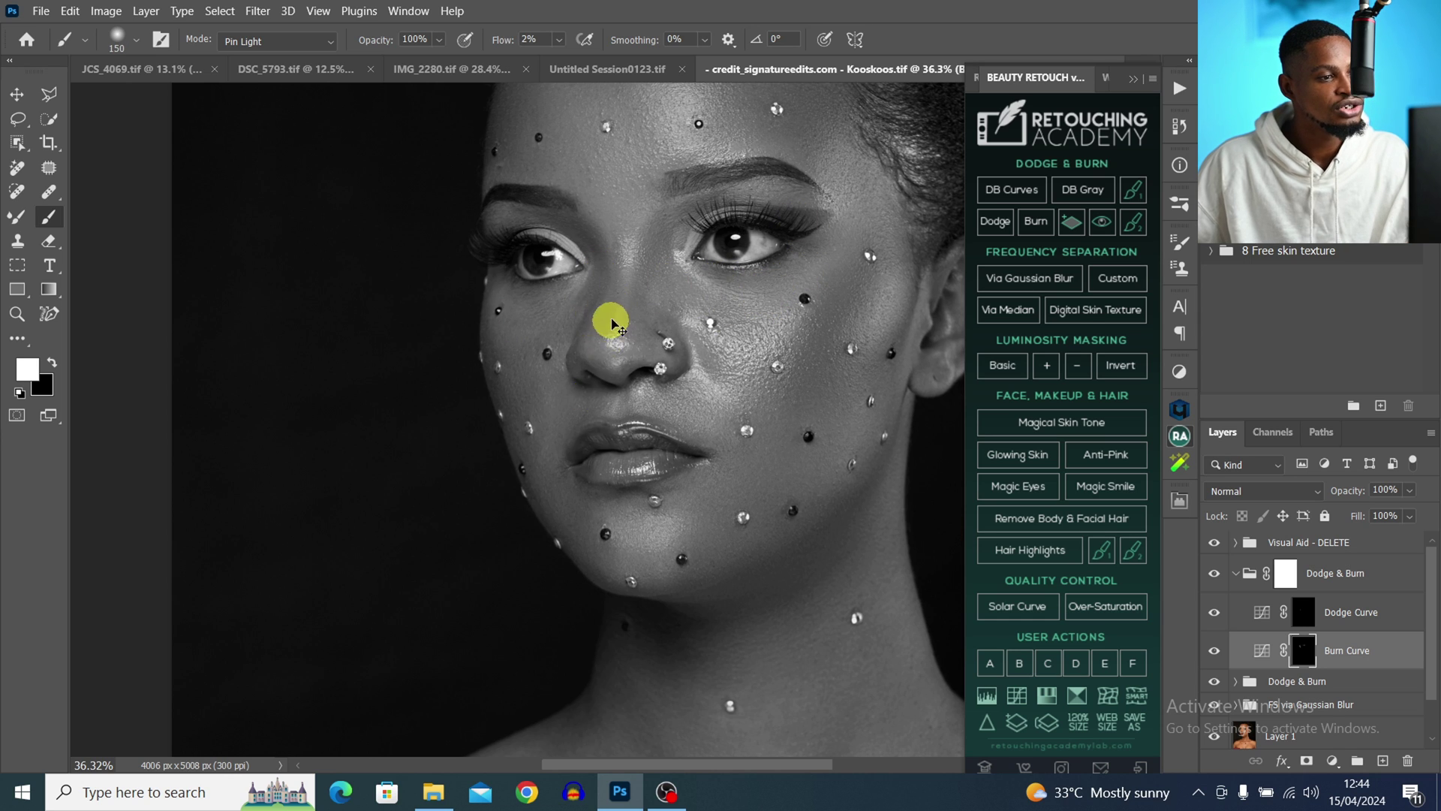
Dodge the uneven shadows along the nose bridge on the Dodge Curve mask with a 125 to 150 px brush
key(ctrl)
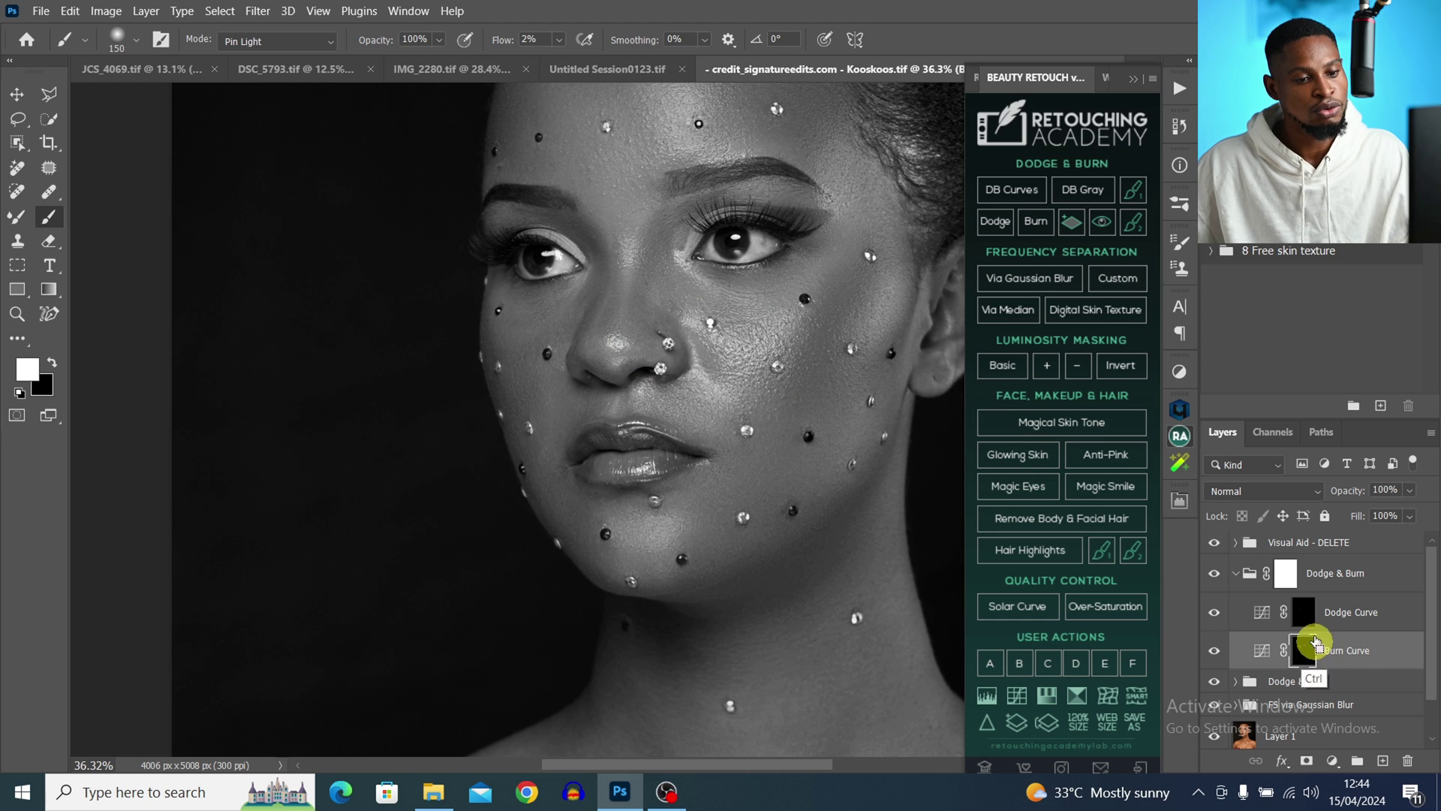
click(1303, 617)
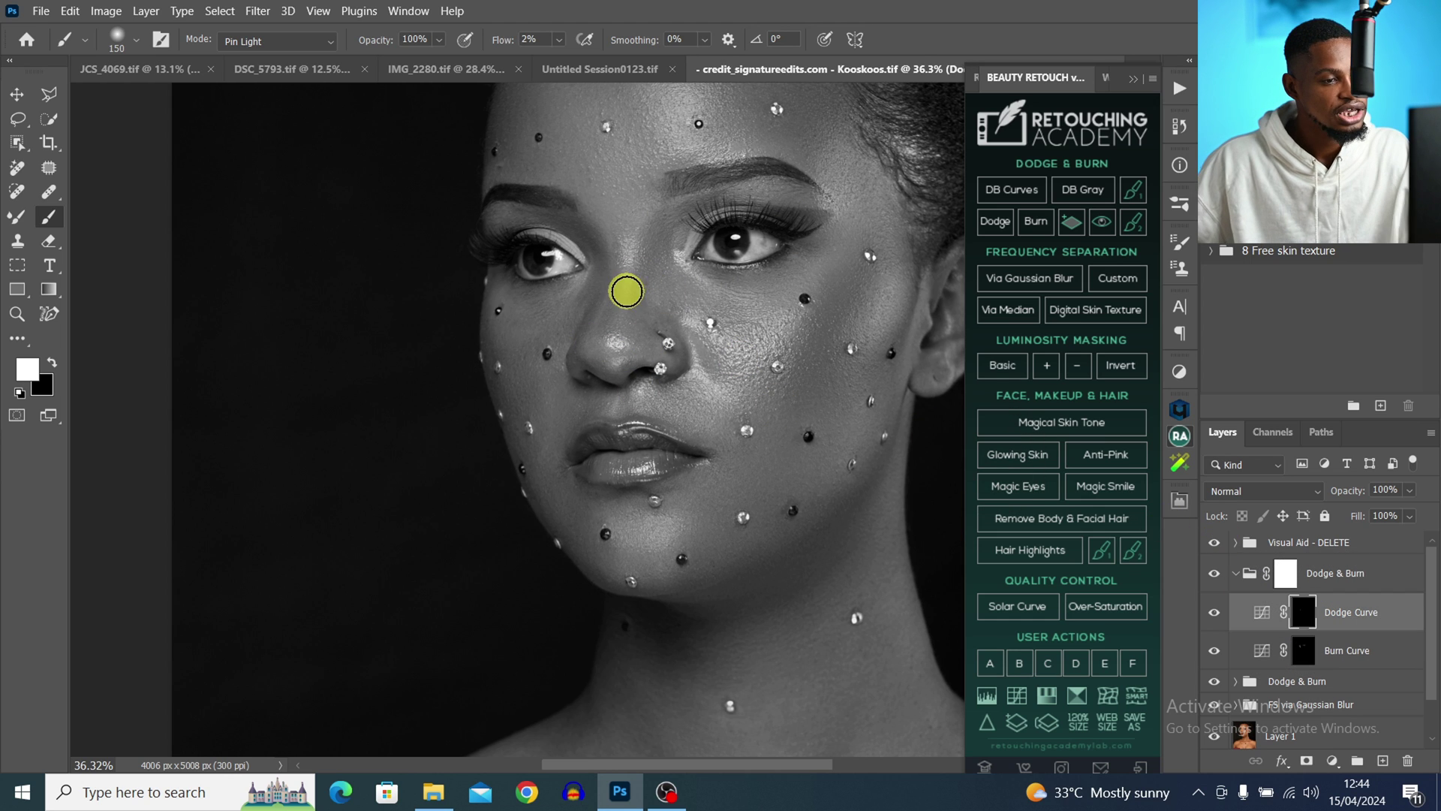
key(bracketleft)
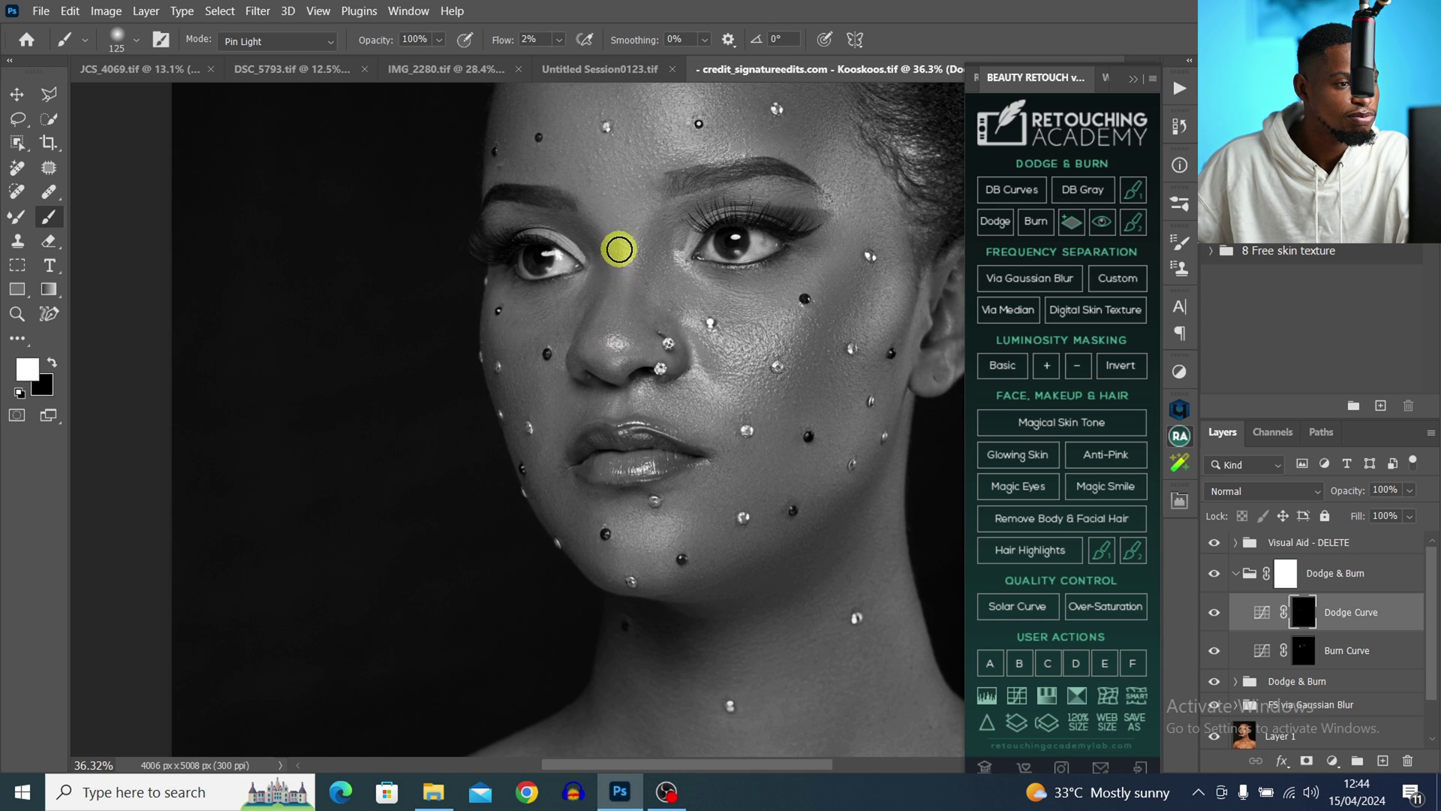
key(bracketleft)
key(bracketleft)
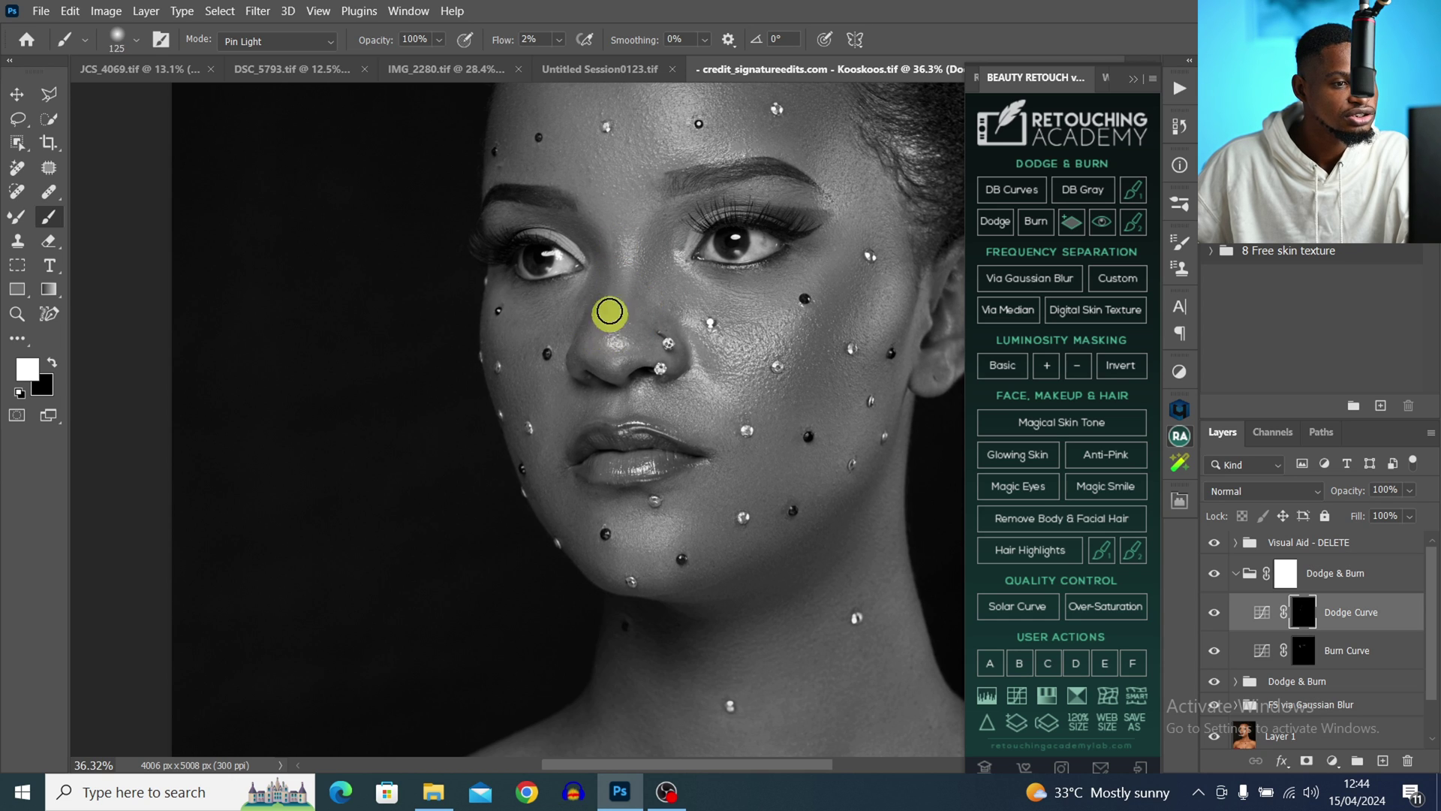
key(bracketleft)
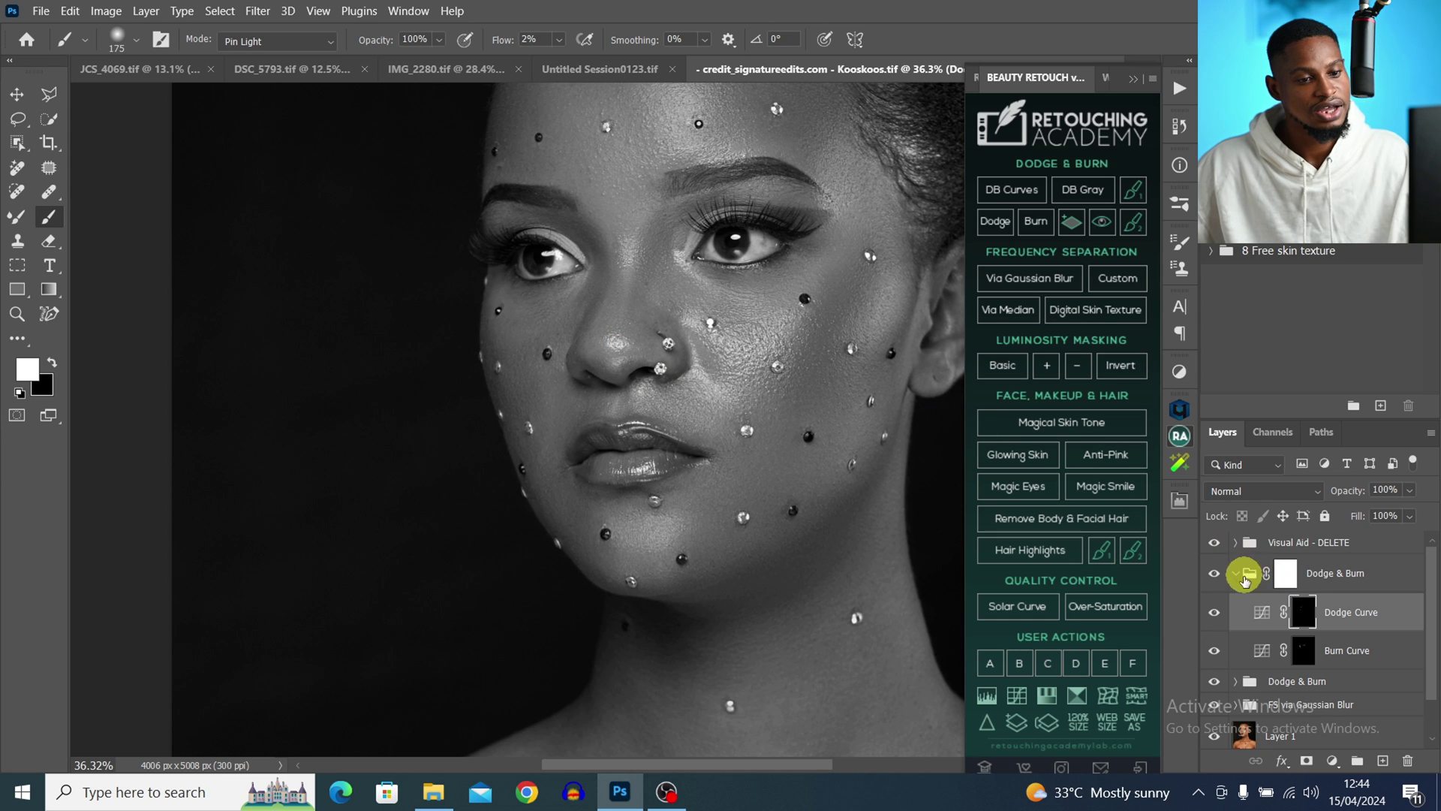
Compare the face with and without the masked Dodge & Burn group, and target the Burn Curve mask again
click(1215, 574)
click(1215, 575)
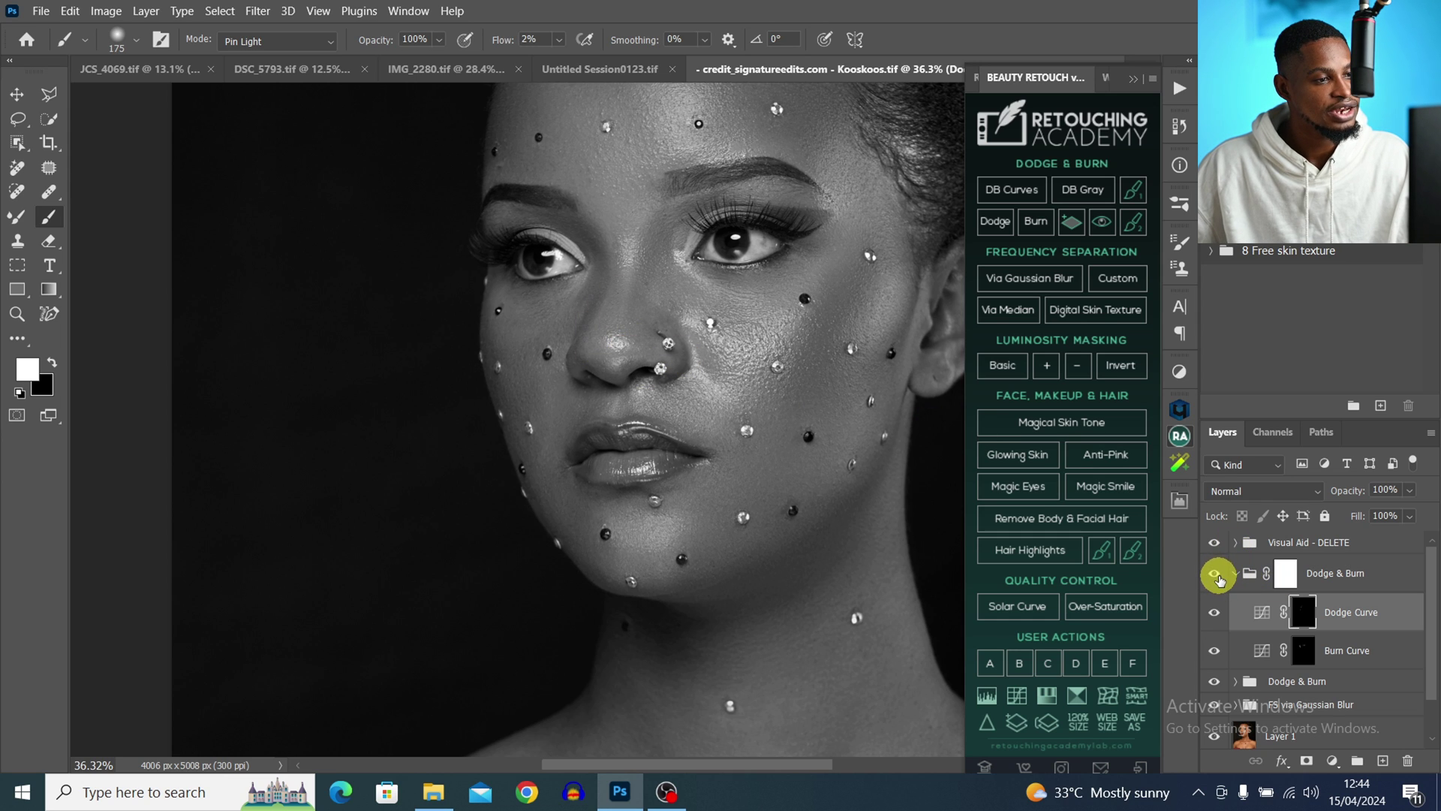
click(1215, 575)
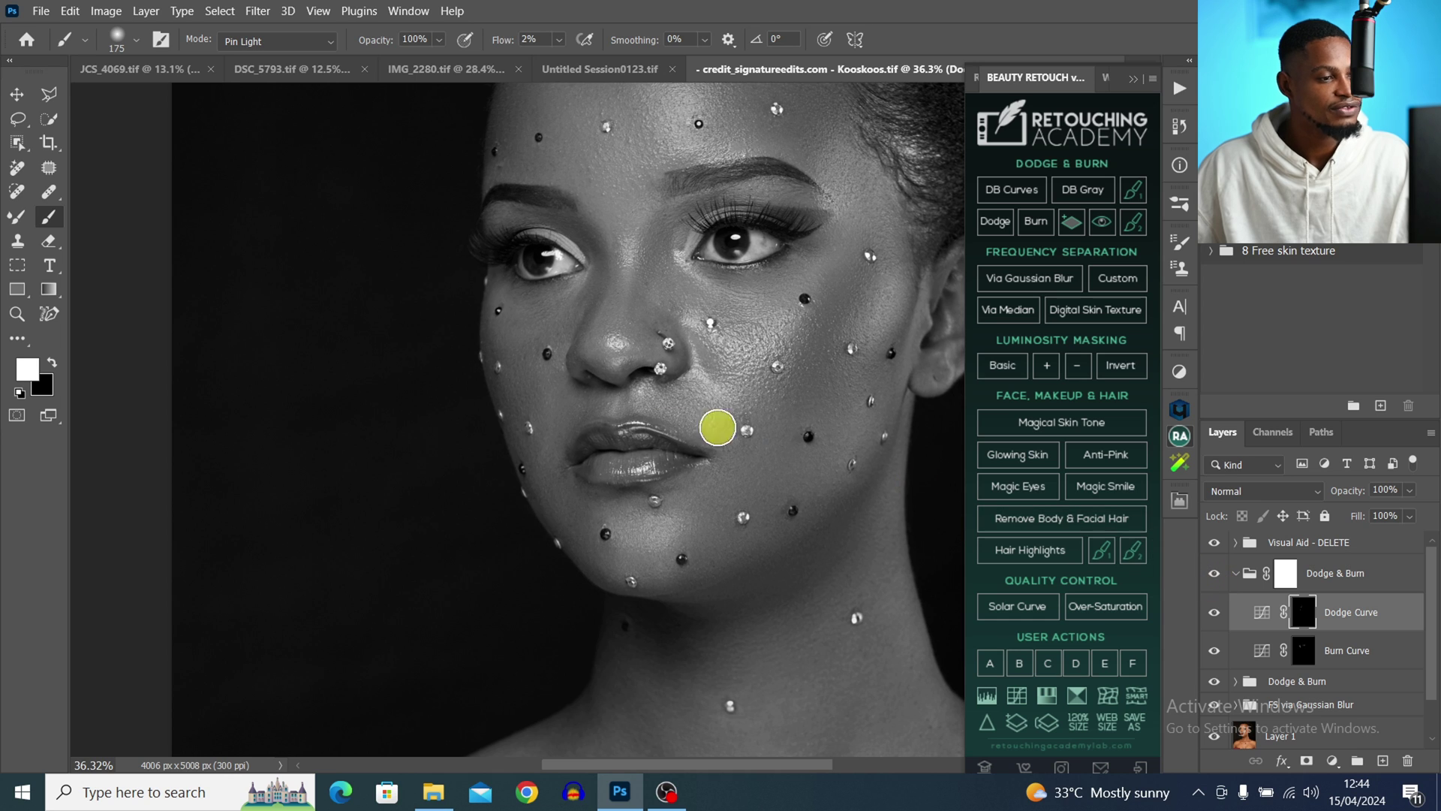
click(1315, 650)
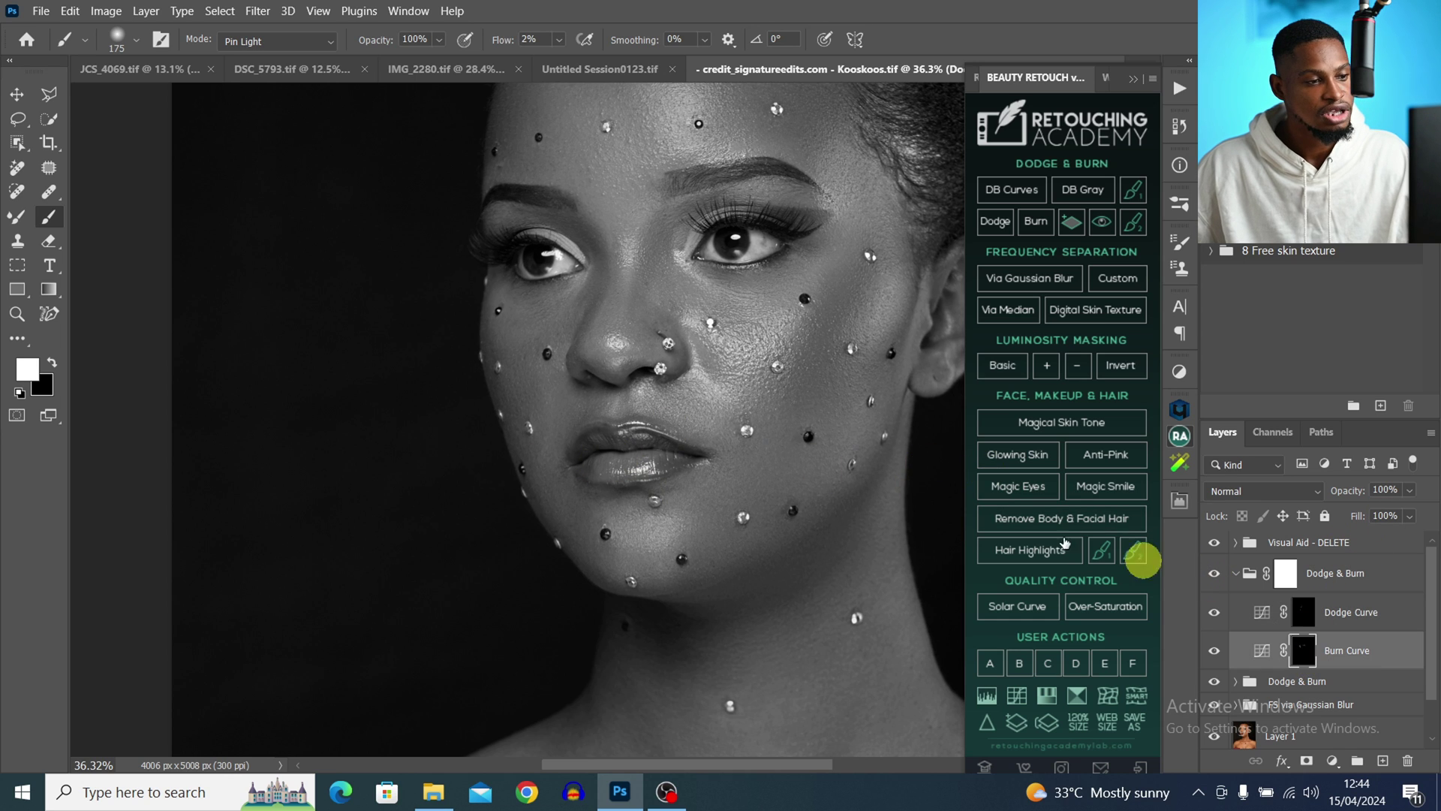
Reduce the brush size to 90 px with the Burn Curve mask targeted
key(bracketleft)
key(bracketleft)
key(bracketleft)
key(bracketleft)
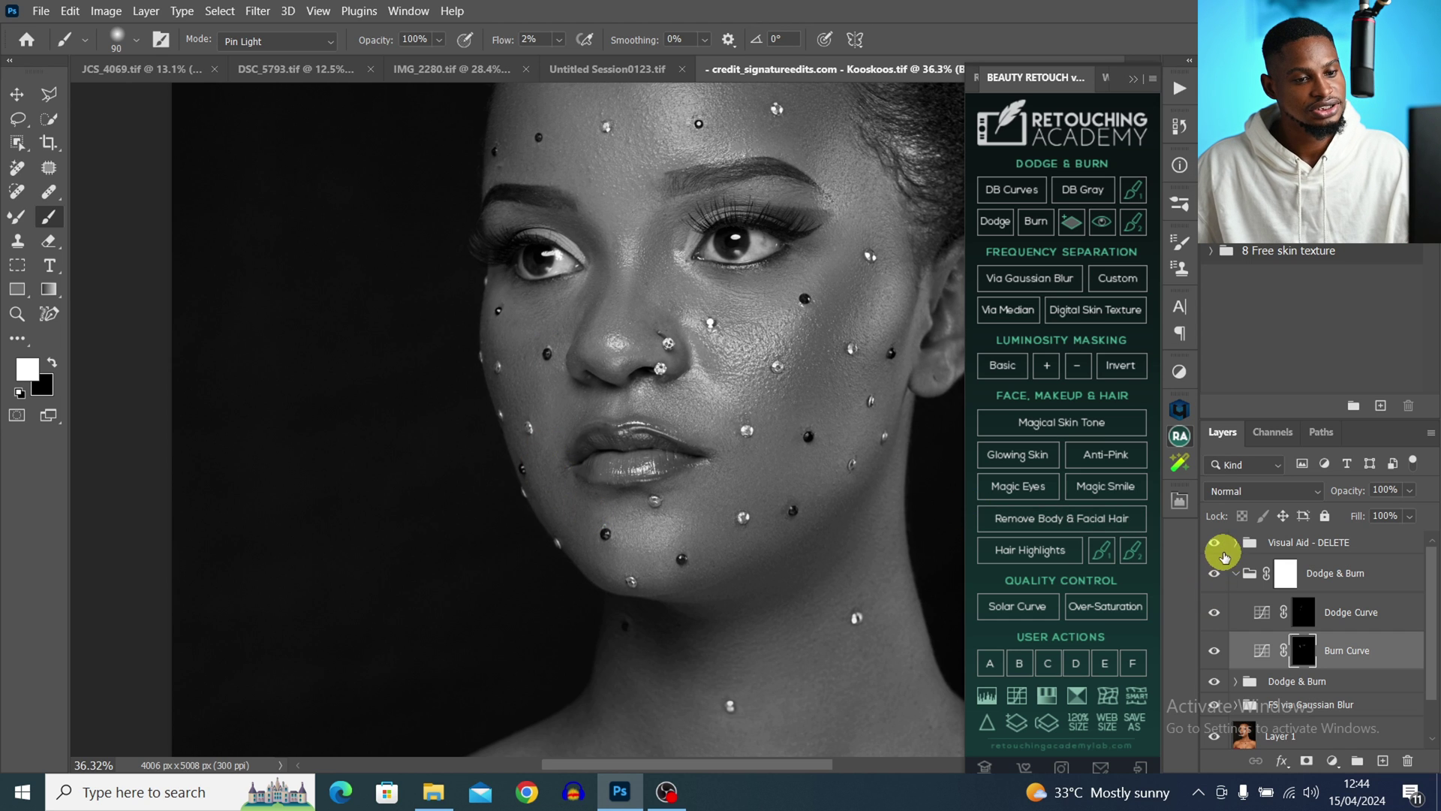
Hide the Visual Aid group and compare the face in color with and without the masked Dodge & Burn group
click(1235, 551)
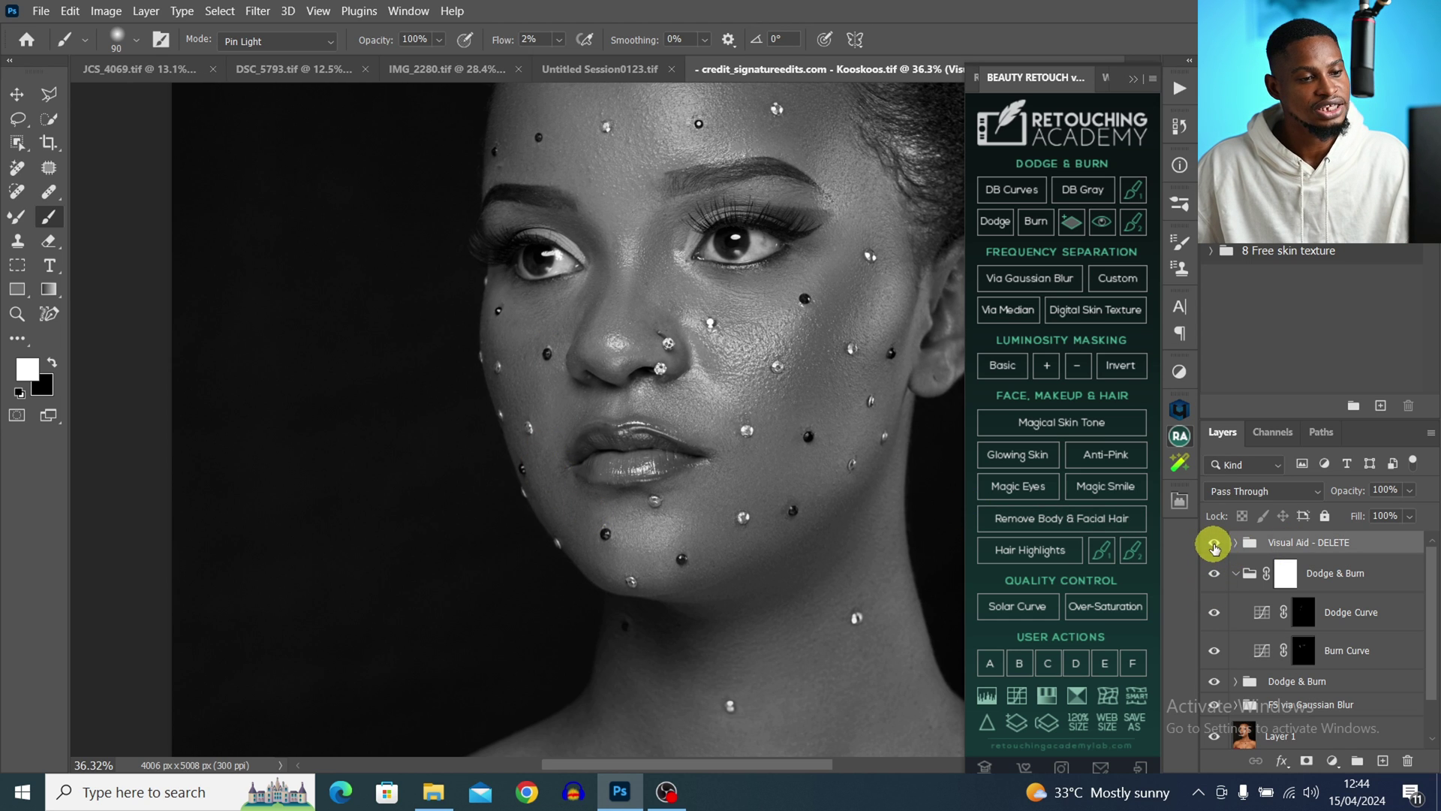
click(1215, 543)
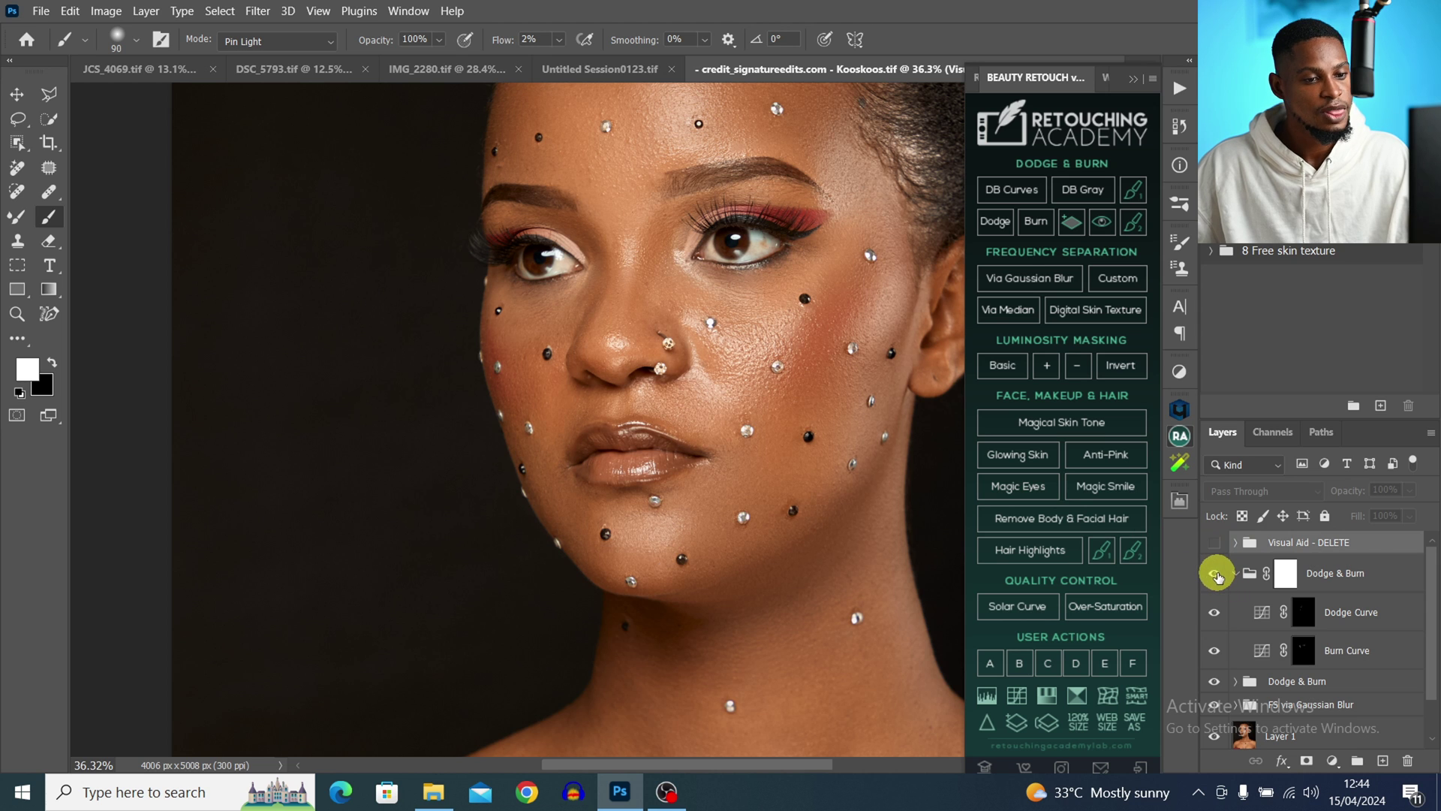
click(1215, 575)
key(z)
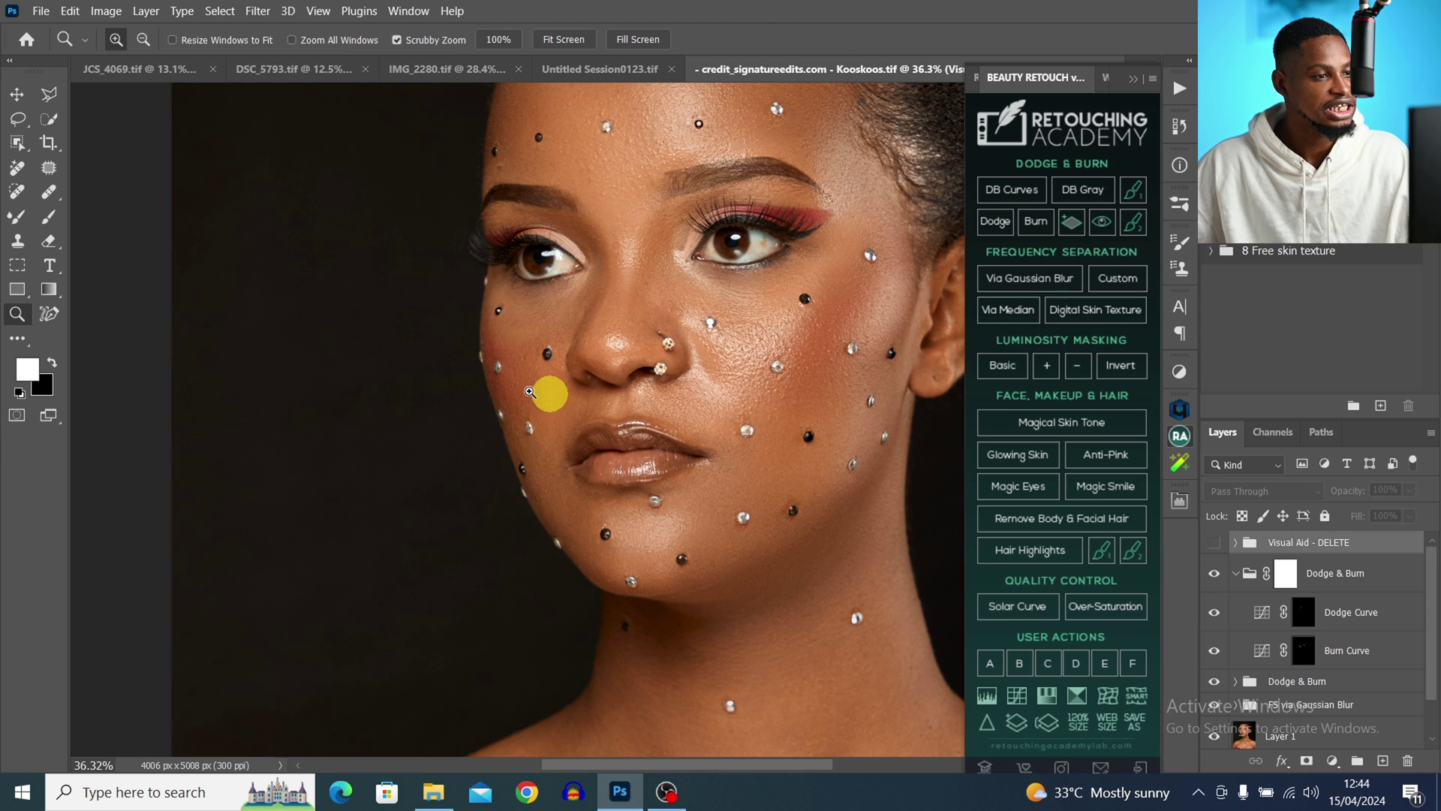
drag(556, 339, 579, 340)
key(b)
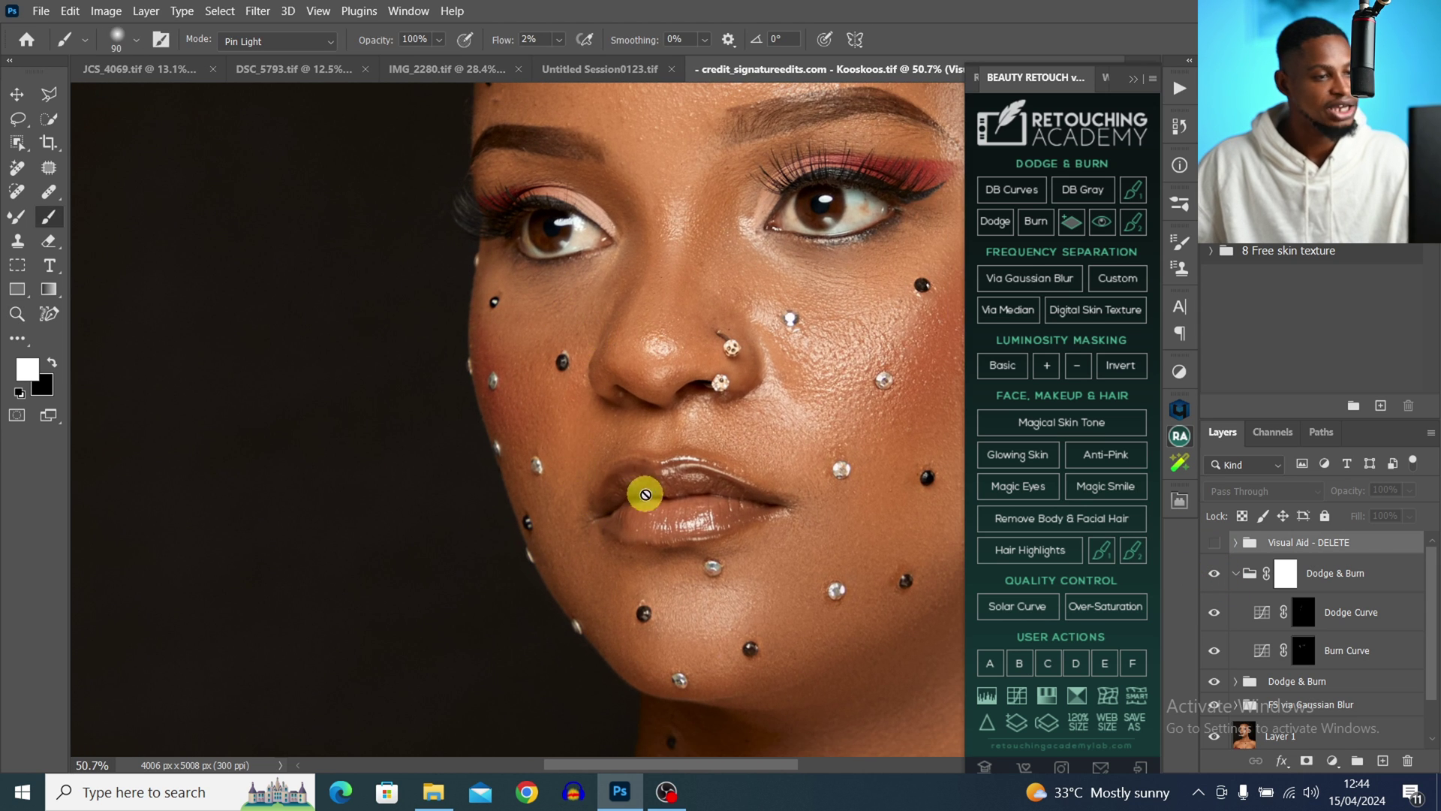
click(1216, 583)
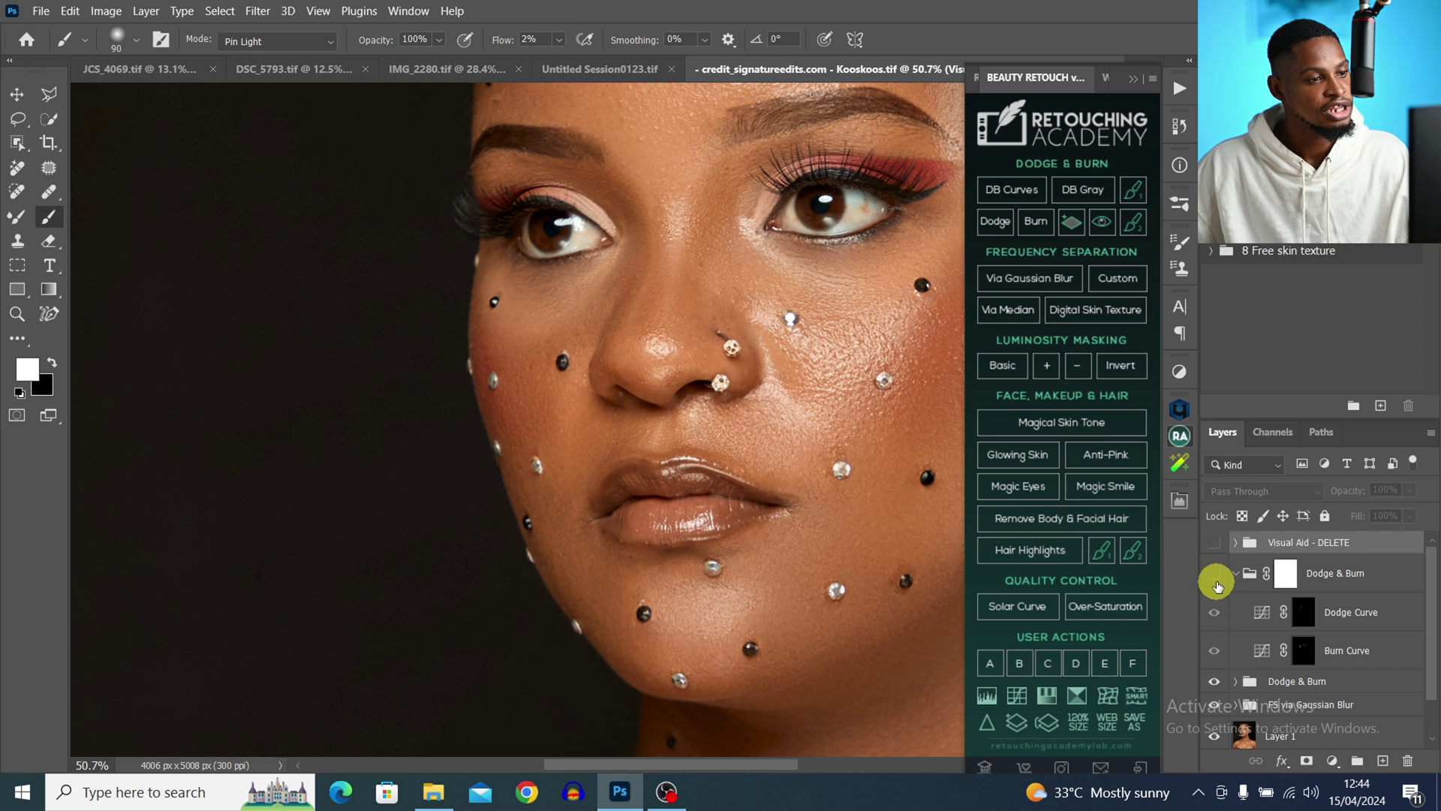
key(ctrl+space)
mouse_move(762, 439)
mouse_down()
mouse_move(661, 458)
mouse_move(698, 367)
mouse_up()
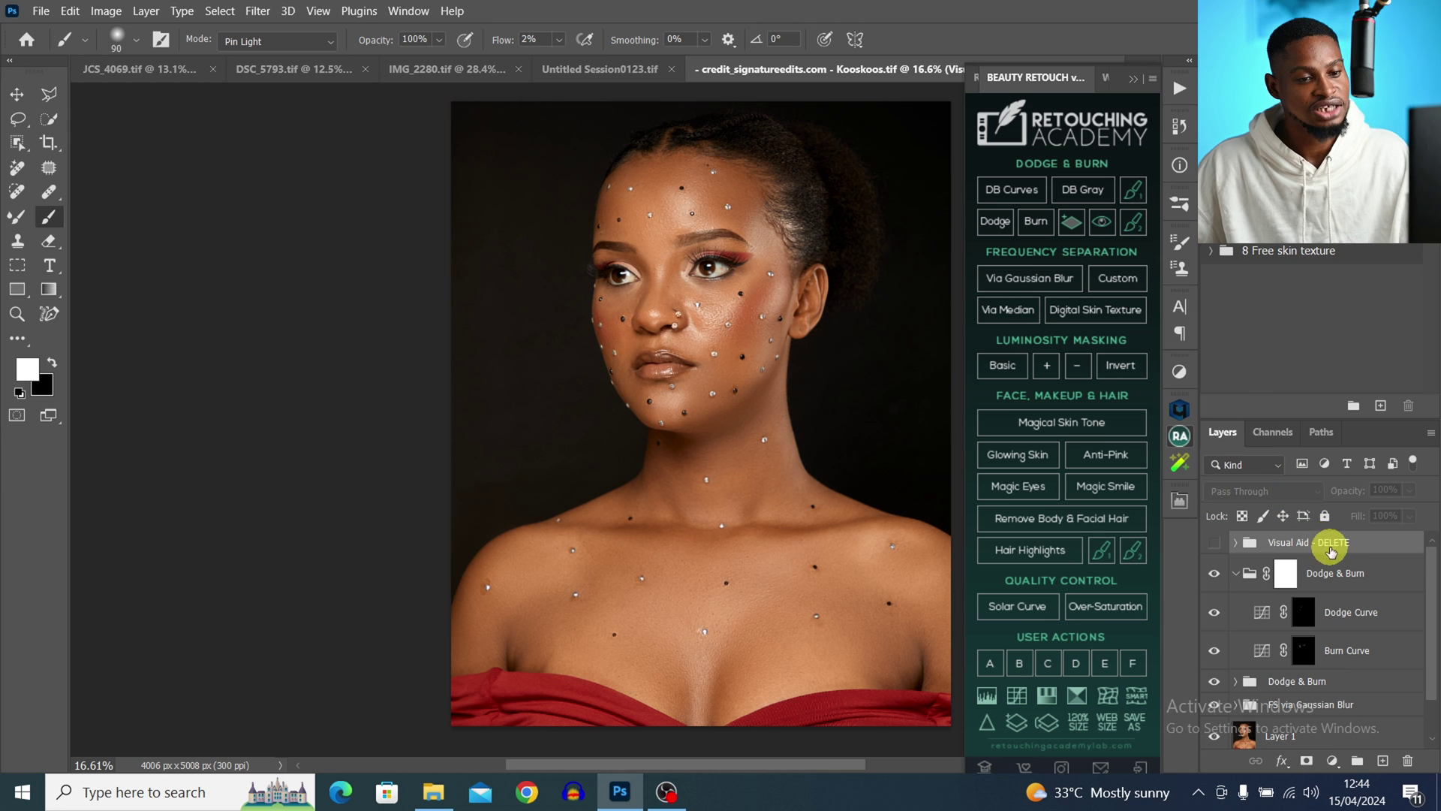
Create a second masked Dodge & Burn curves group and delete both the old and the new Visual Aid groups
key(Delete)
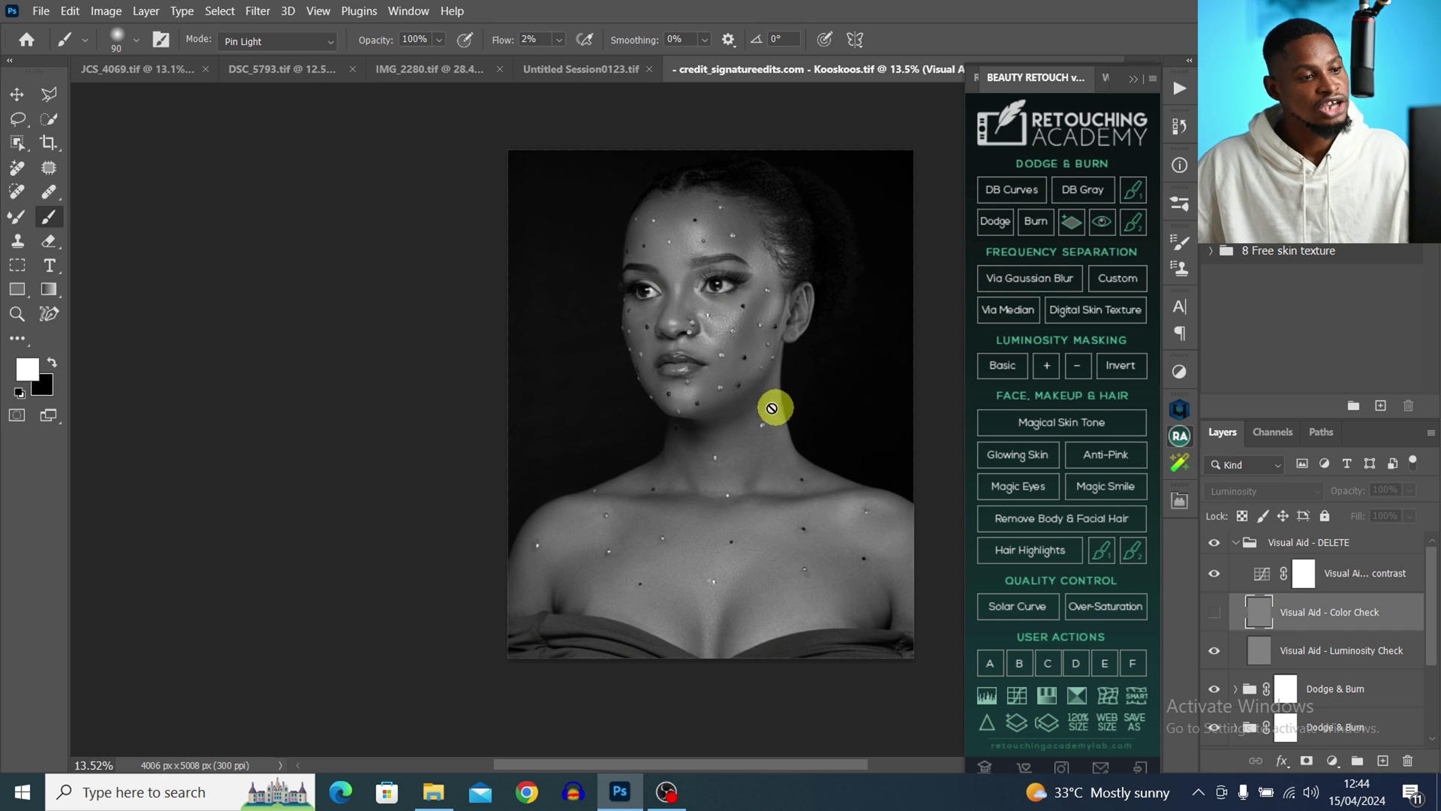
click(1306, 546)
key(Delete)
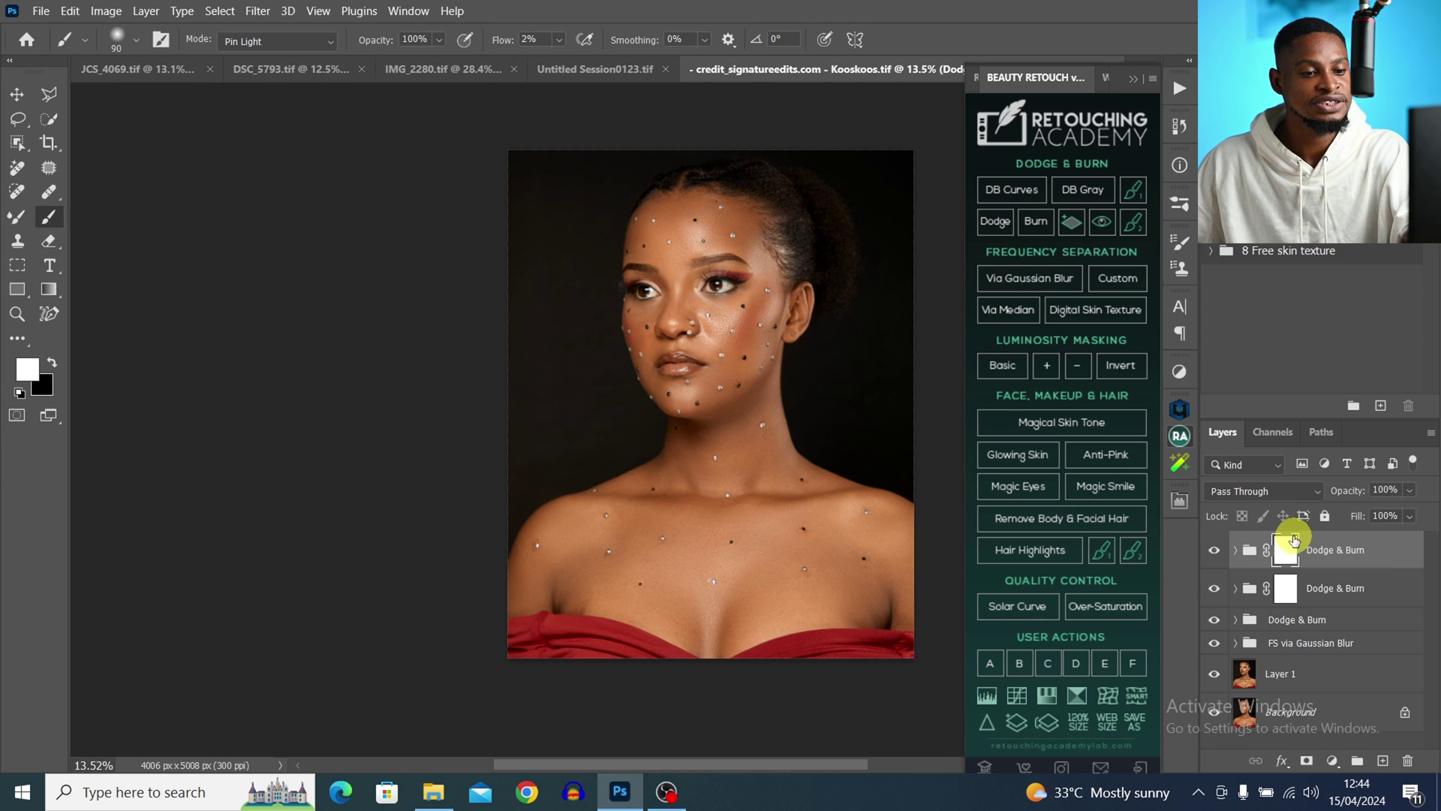
Dodge the highlight areas of the face on the new group's Dodge Curve mask, using a brush of up to 250 px
click(1234, 552)
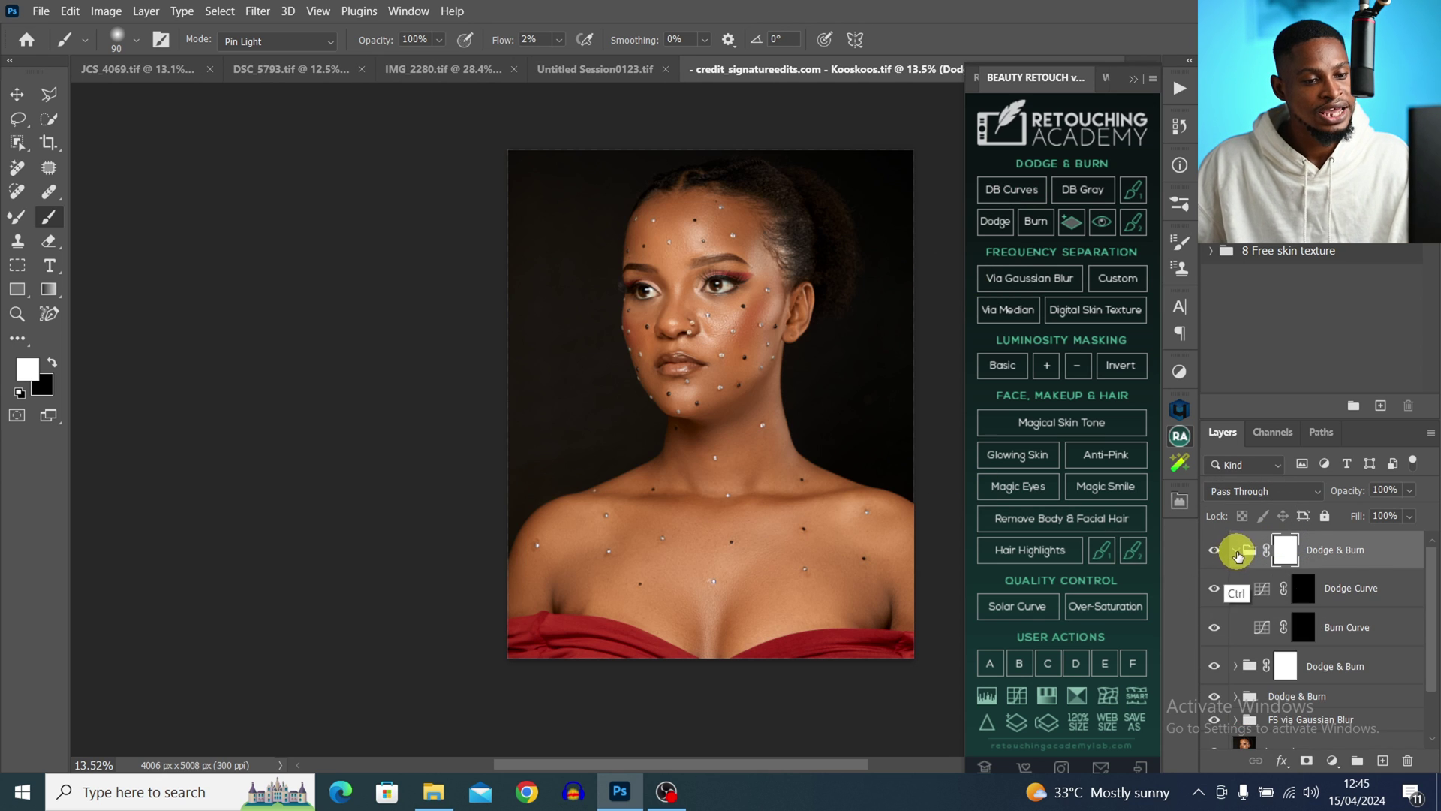
click(1296, 592)
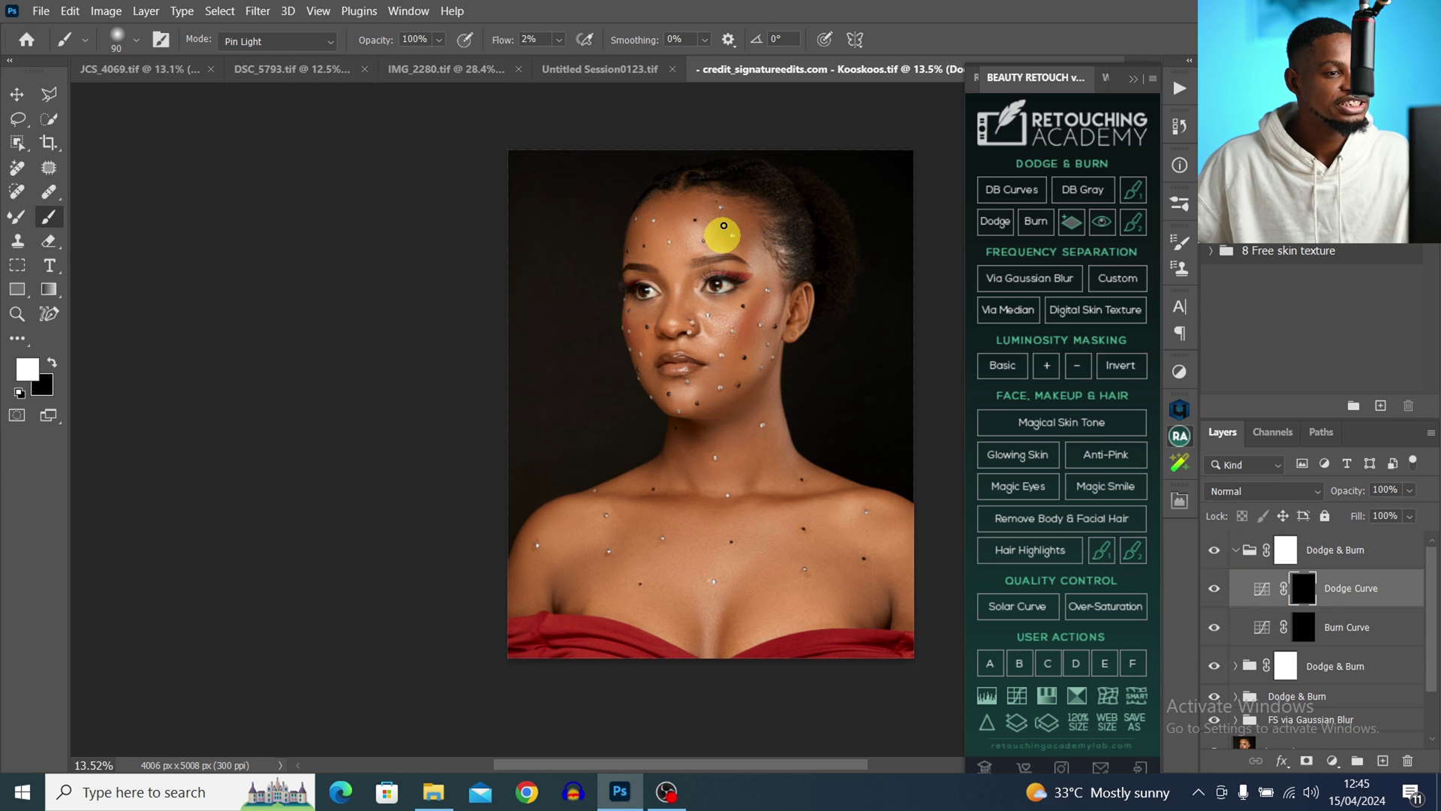
key(z)
mouse_move(685, 248)
mouse_down()
mouse_move(742, 238)
mouse_move(721, 218)
mouse_up()
key(b)
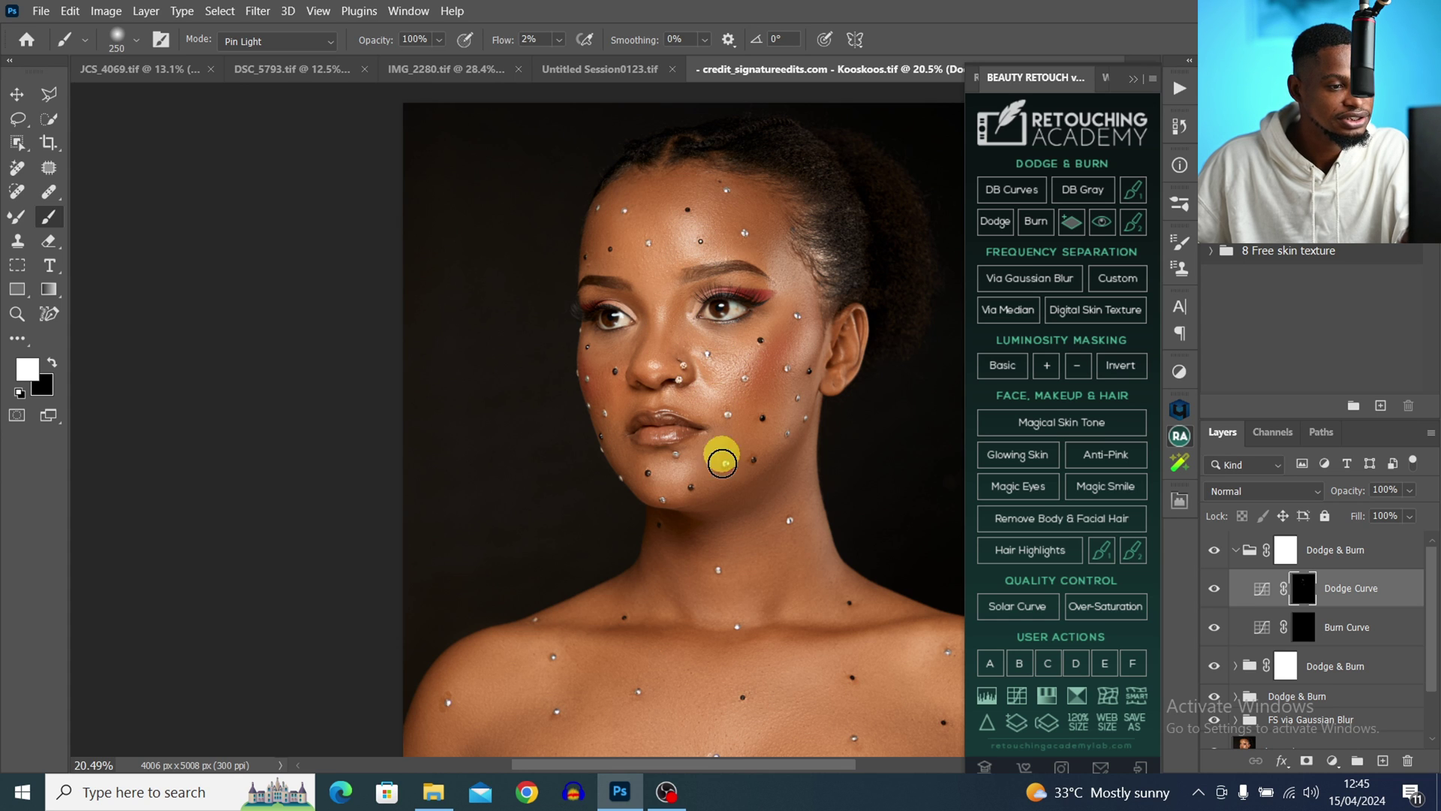
key(z)
drag(714, 608, 666, 598)
key(b)
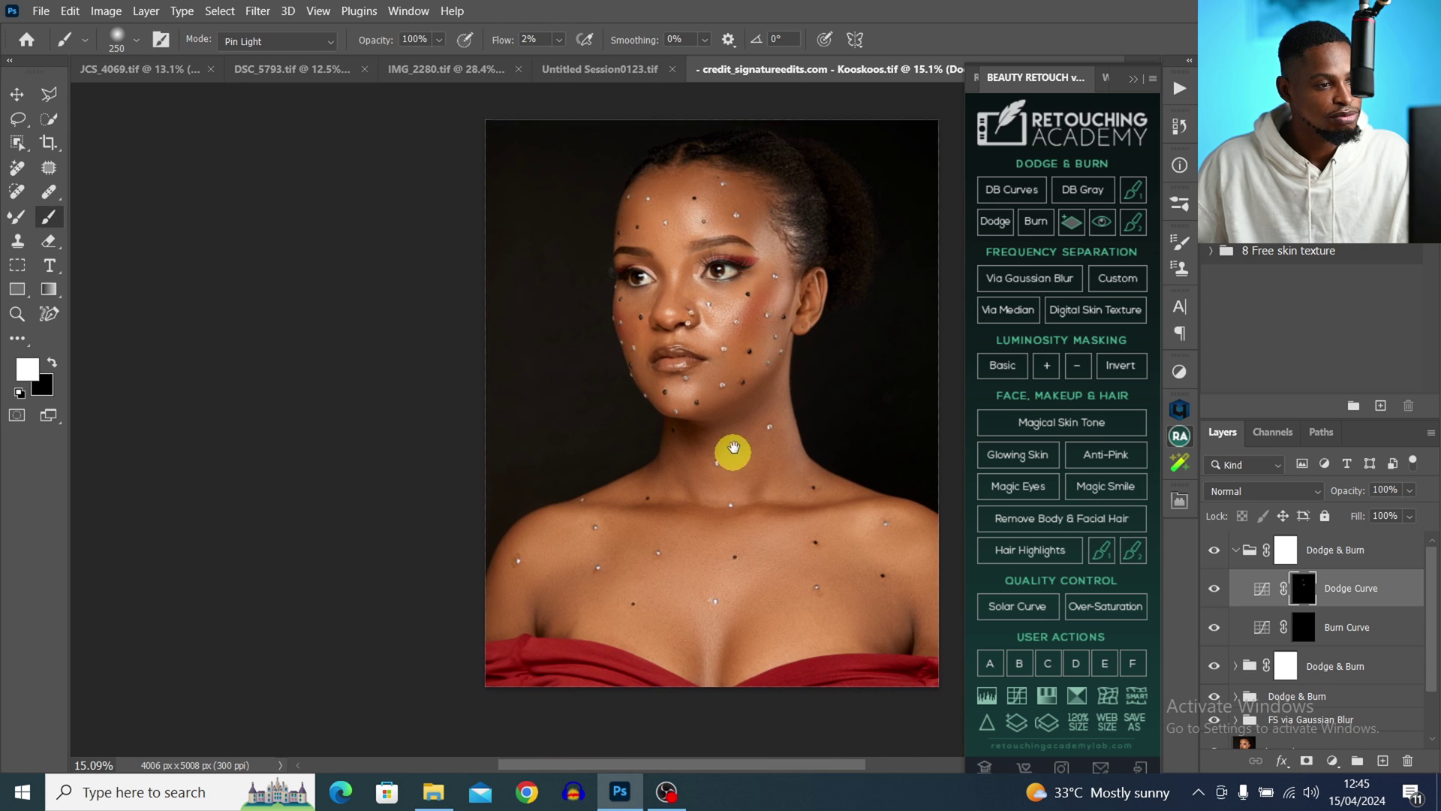
Dodge the highlights on the shoulder and chest on the Dodge Curve mask, enlarging the brush from 175 px up to 700 px
scroll(734, 451, down, 1)
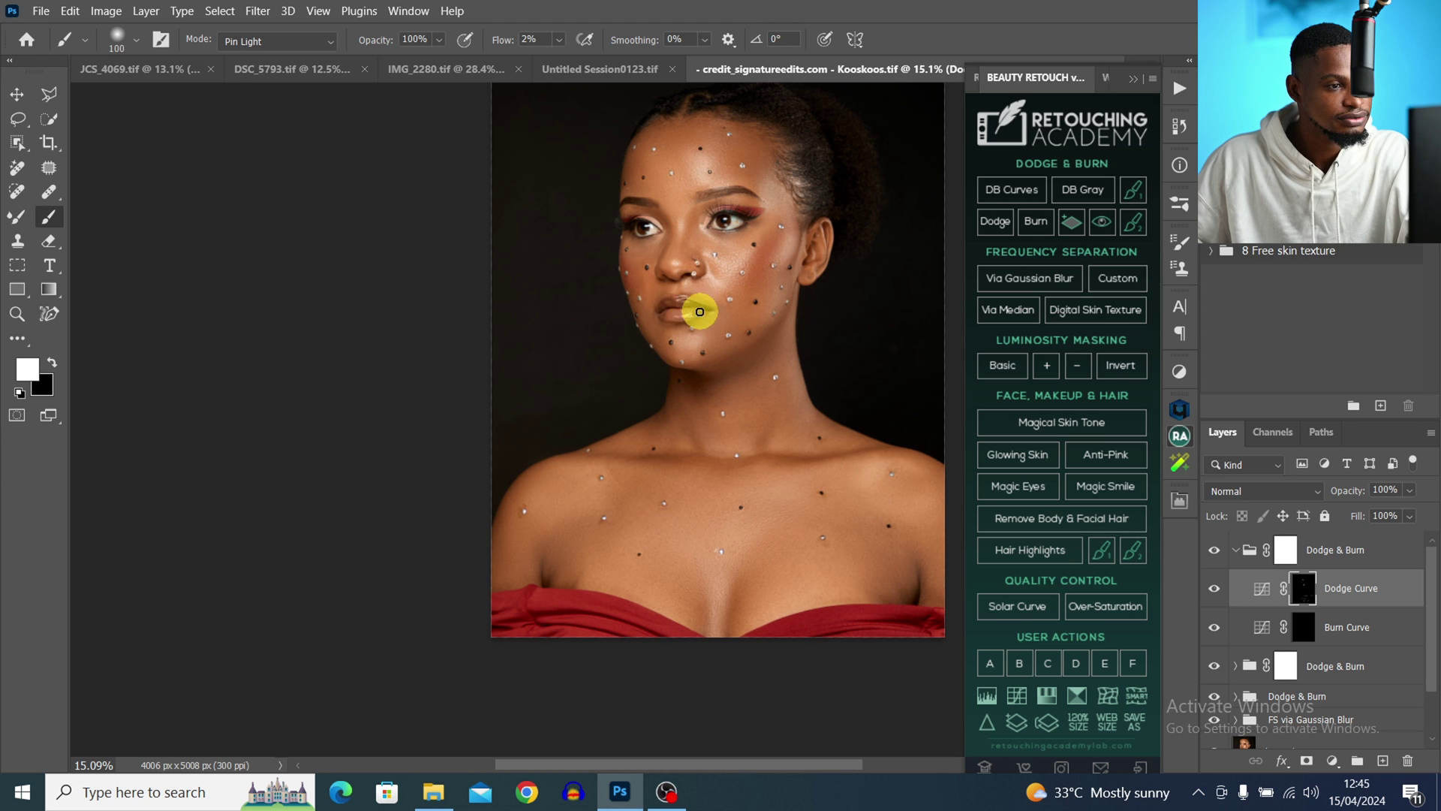
key(bracketright)
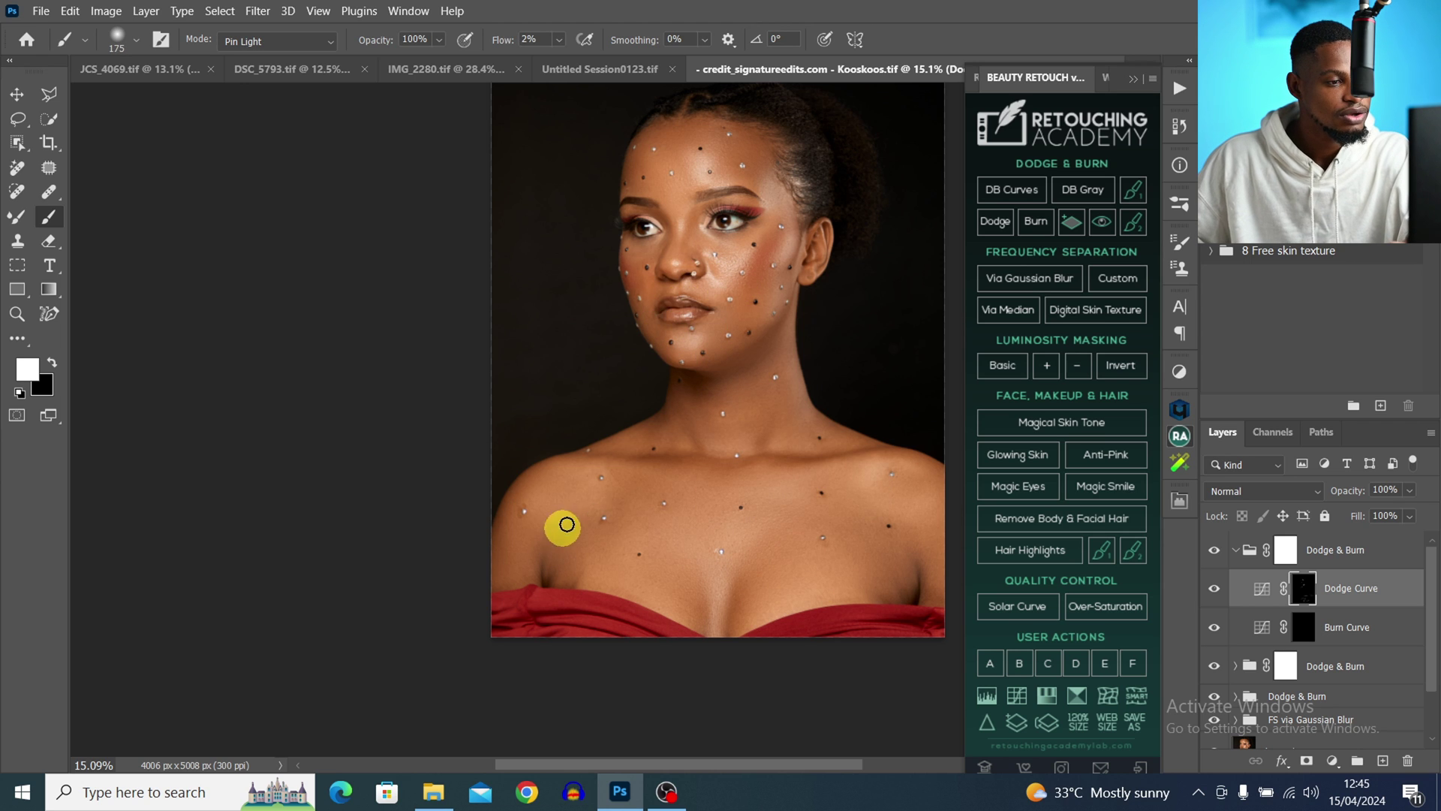
mouse_move(552, 481)
mouse_down()
mouse_move(596, 480)
mouse_move(538, 539)
mouse_move(542, 559)
mouse_move(629, 569)
mouse_move(676, 609)
mouse_up()
scroll(729, 171, up, 3)
key(bracketright)
key(bracketright)
key(bracketright)
key(bracketright)
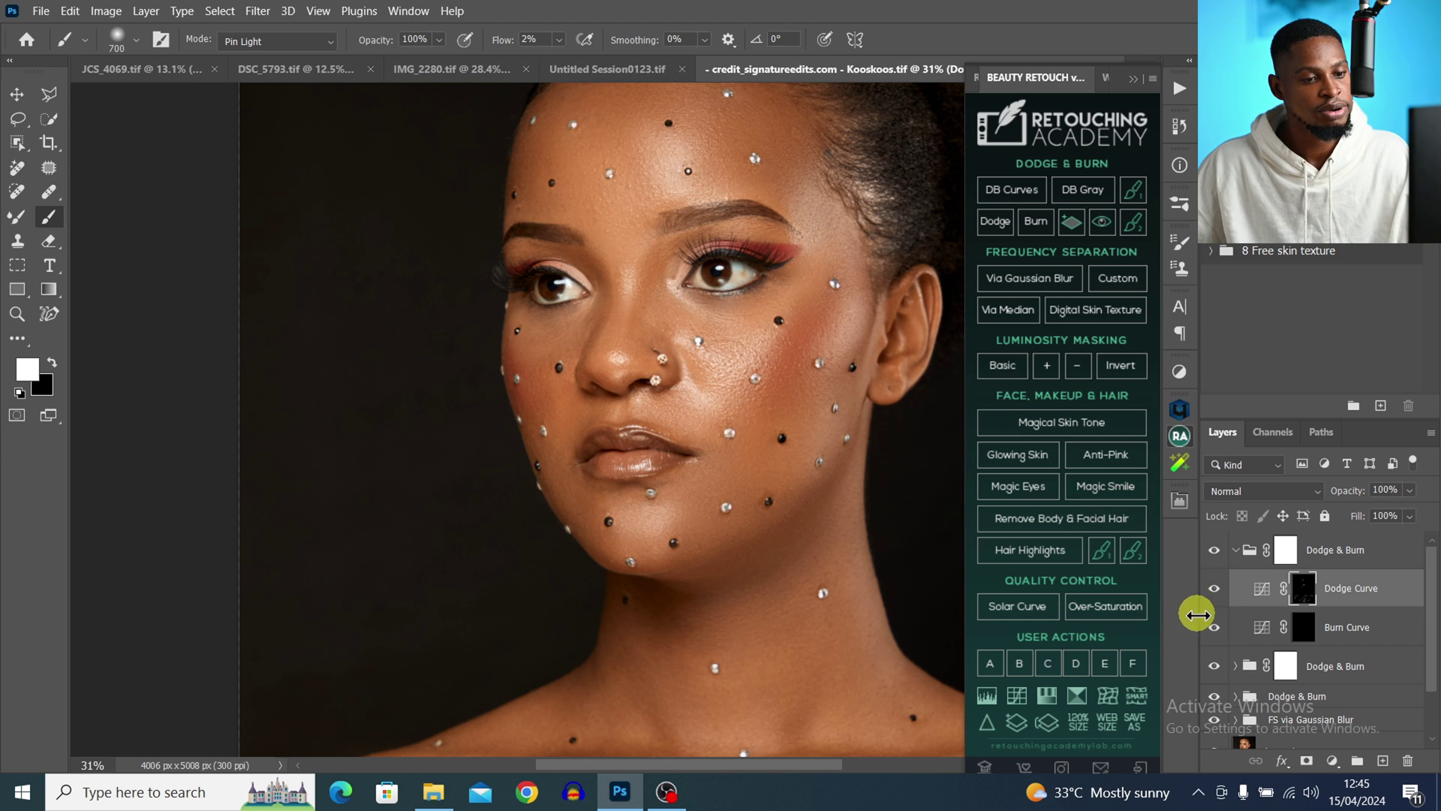
Compare the portrait with and without the new Dodge Curve layer
click(1214, 590)
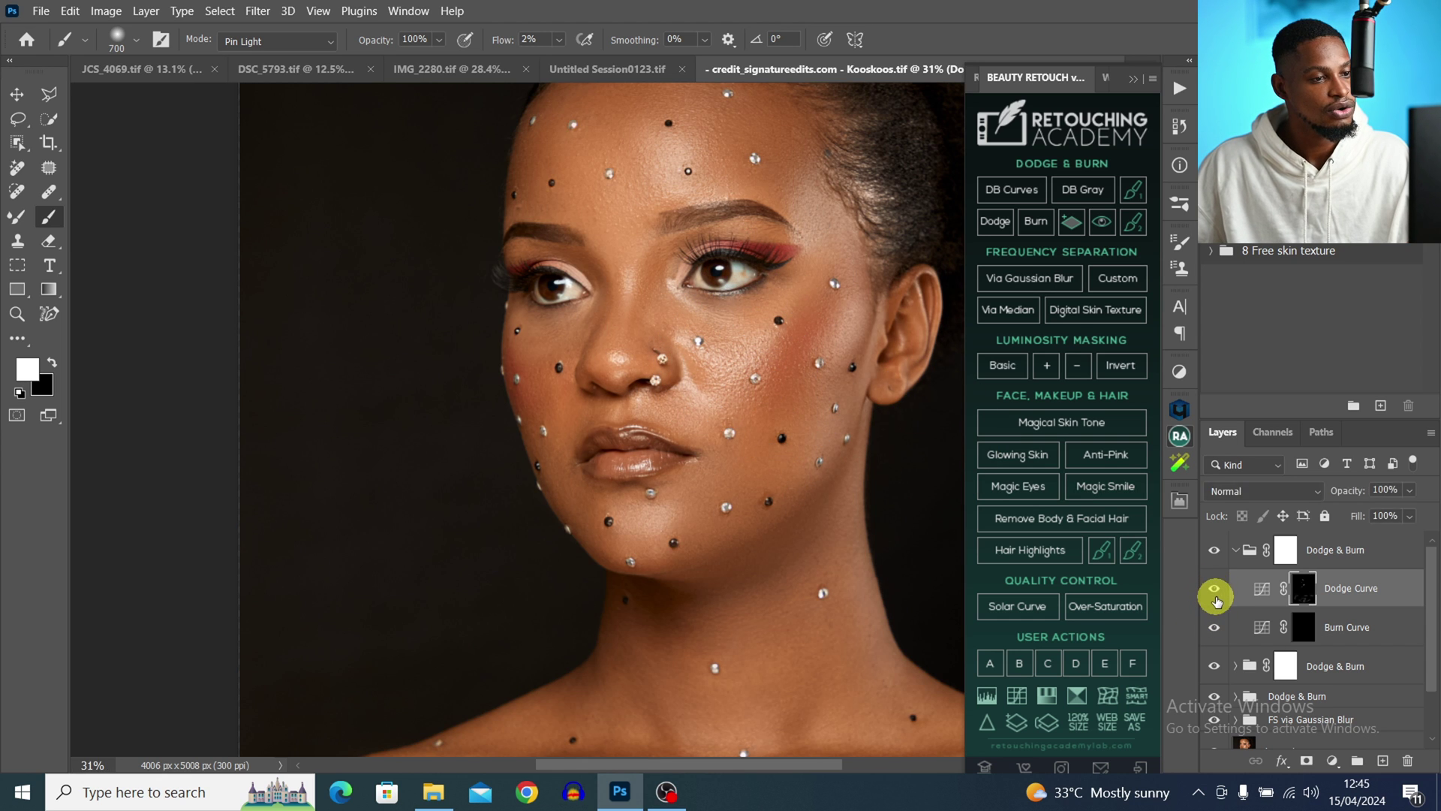
click(1215, 592)
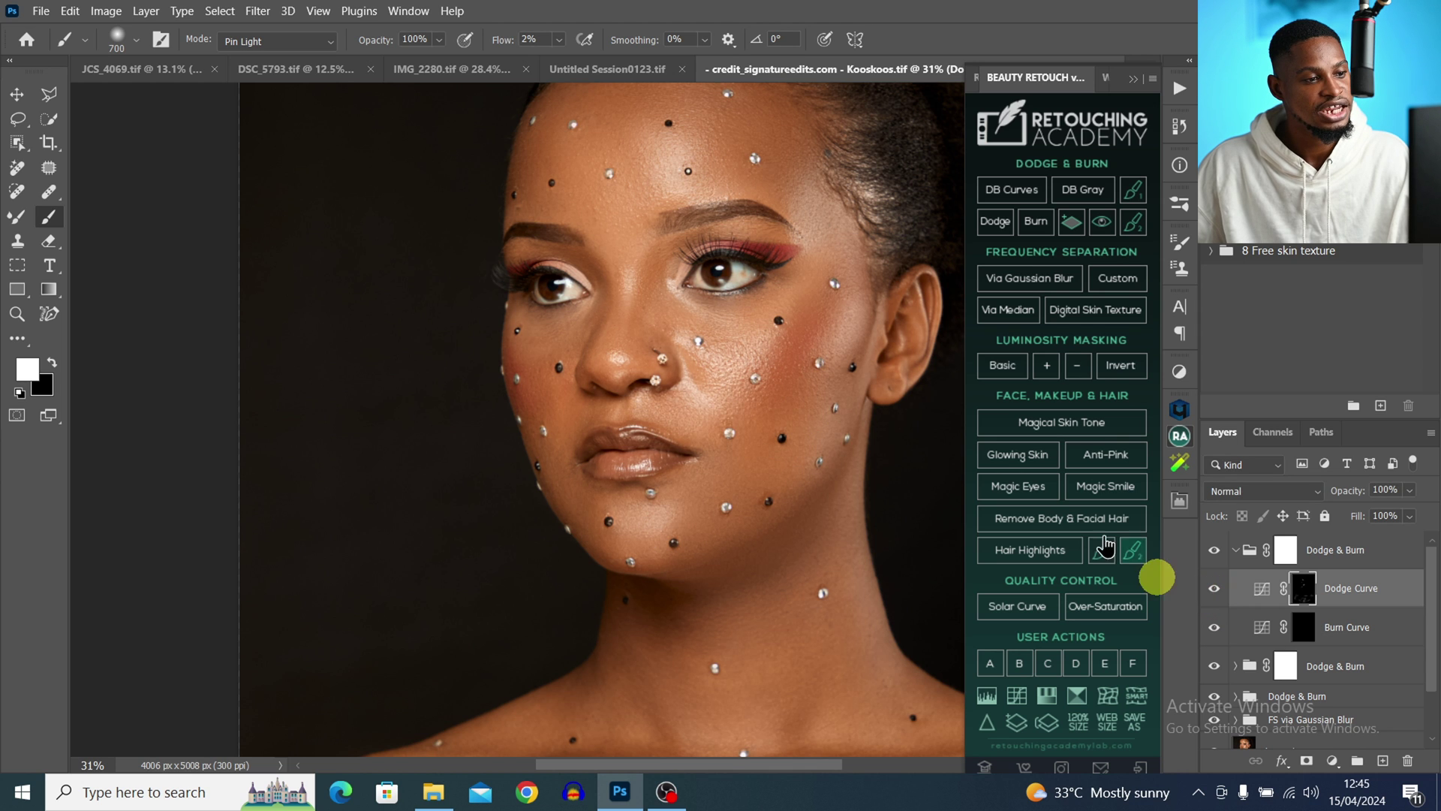
key(z)
drag(752, 412, 672, 425)
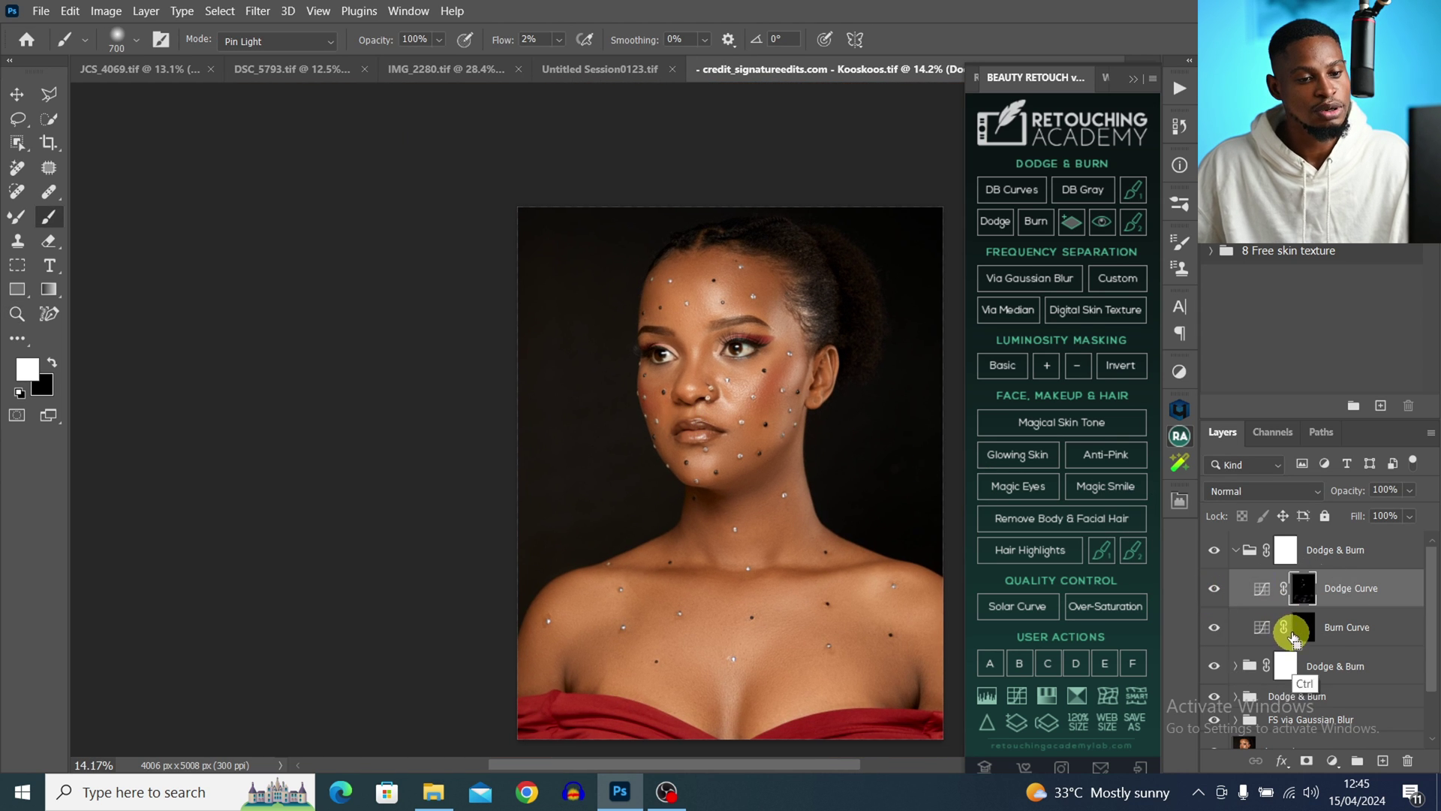
Burn the side of the forehead above the near eyebrow on the new group's Burn Curve mask with a 200 px brush
click(1295, 630)
key([)
key(bracketleft)
key(bracketleft)
key(bracketleft)
key(bracketleft)
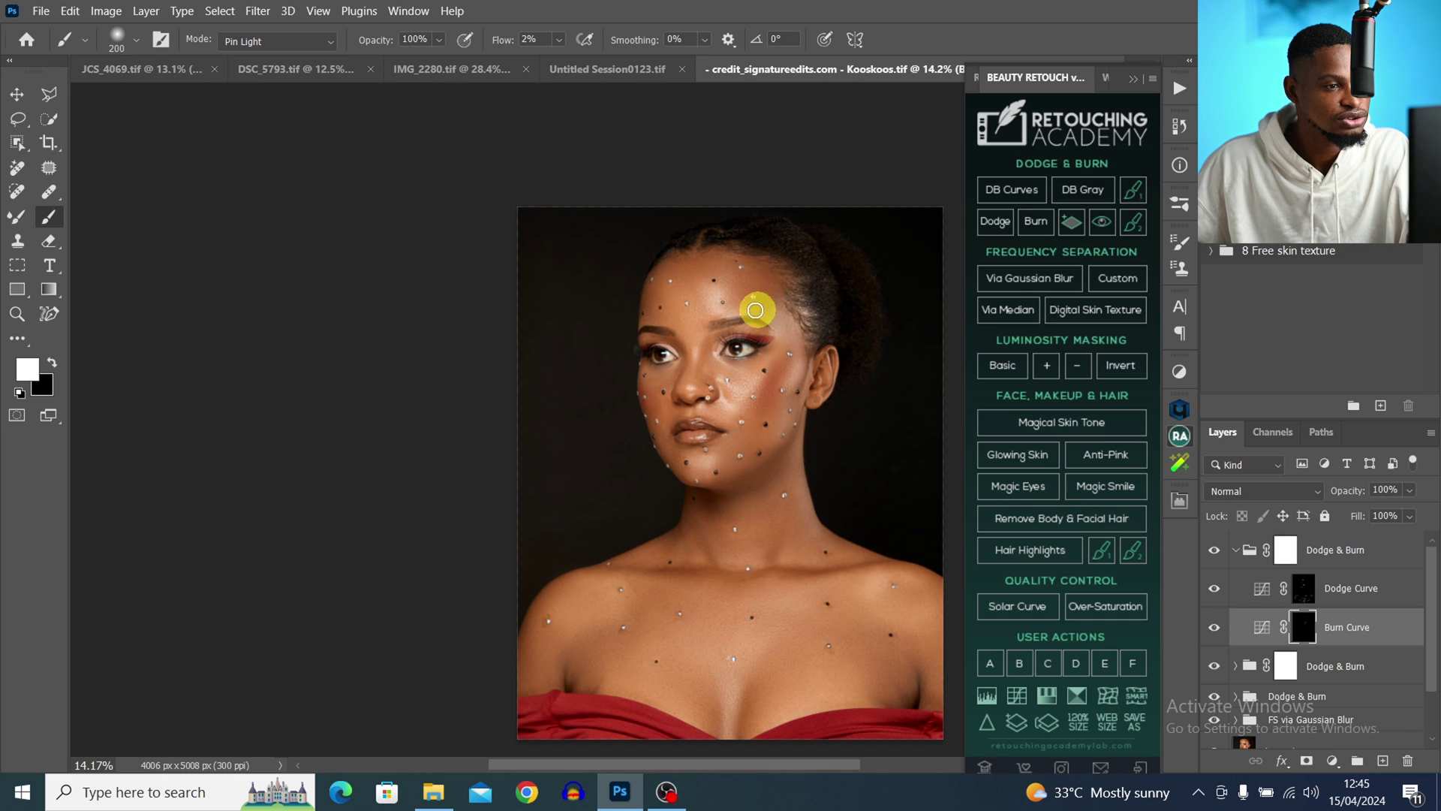
mouse_move(755, 310)
mouse_down()
mouse_move(765, 275)
mouse_move(762, 288)
mouse_move(730, 255)
mouse_move(655, 281)
mouse_move(657, 303)
mouse_move(677, 266)
mouse_move(768, 277)
mouse_up()
Burn the shadows from the near cheek beside the ear down across the neck to the shoulder with a larger brush
key(bracketright)
key(bracketright)
key(bracketright)
mouse_move(807, 377)
mouse_down()
mouse_move(708, 508)
mouse_move(775, 466)
mouse_move(694, 508)
mouse_move(766, 483)
mouse_move(627, 573)
mouse_up()
Burn the shadows along the collarbone and across the chest on the Burn Curve mask with a 300 px brush
key(bracketright)
key(bracketleft)
key(bracketleft)
key(bracketleft)
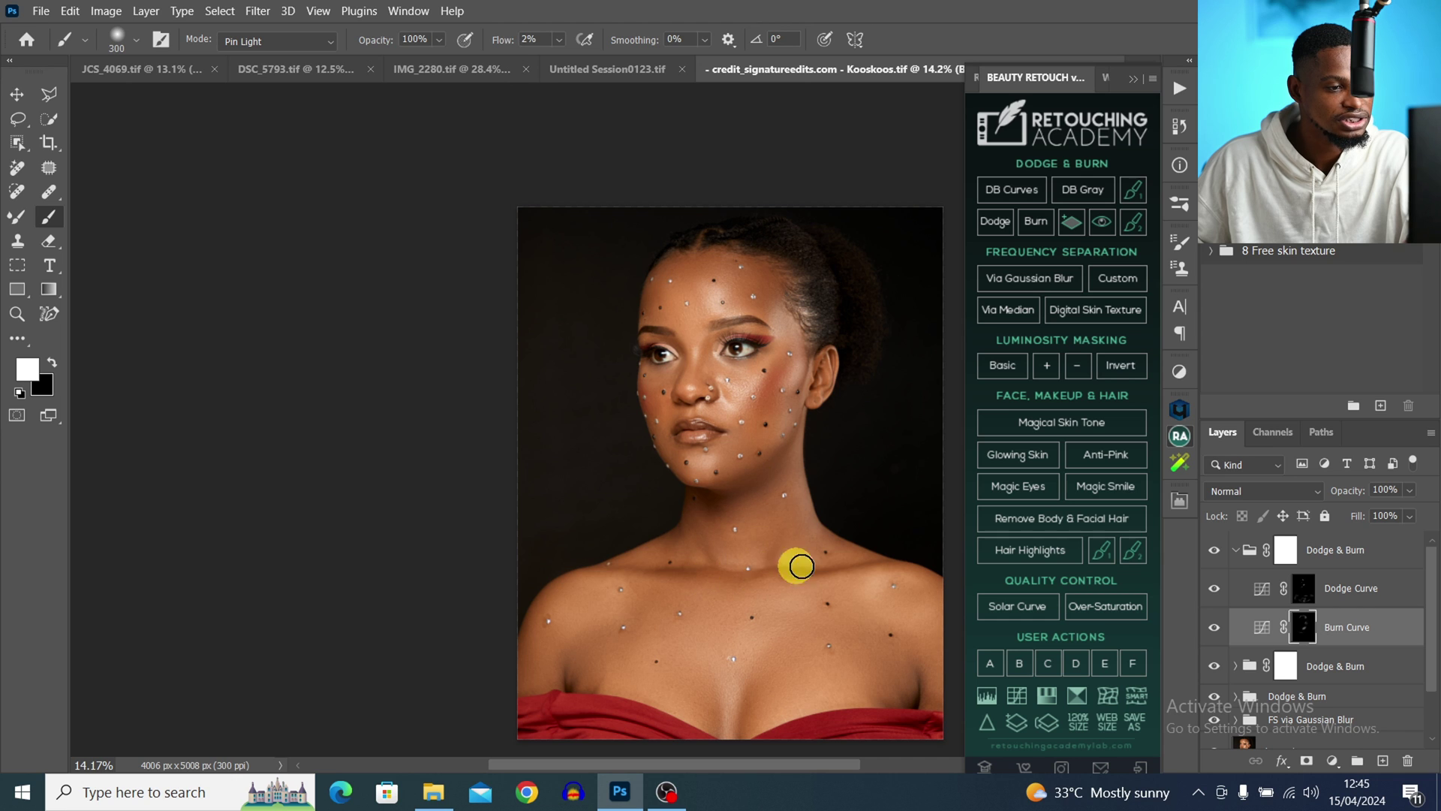
mouse_move(846, 564)
mouse_down()
mouse_move(704, 569)
mouse_move(701, 534)
mouse_move(611, 588)
mouse_move(546, 683)
mouse_up()
Burn the upper arm and the adjoining side of the chest on the Burn Curve mask with an 800 px brush
key(bracketright)
key(bracketright)
key(bracketright)
key(bracketright)
key(bracketright)
mouse_move(923, 680)
mouse_down()
mouse_move(892, 663)
mouse_move(824, 653)
mouse_up()
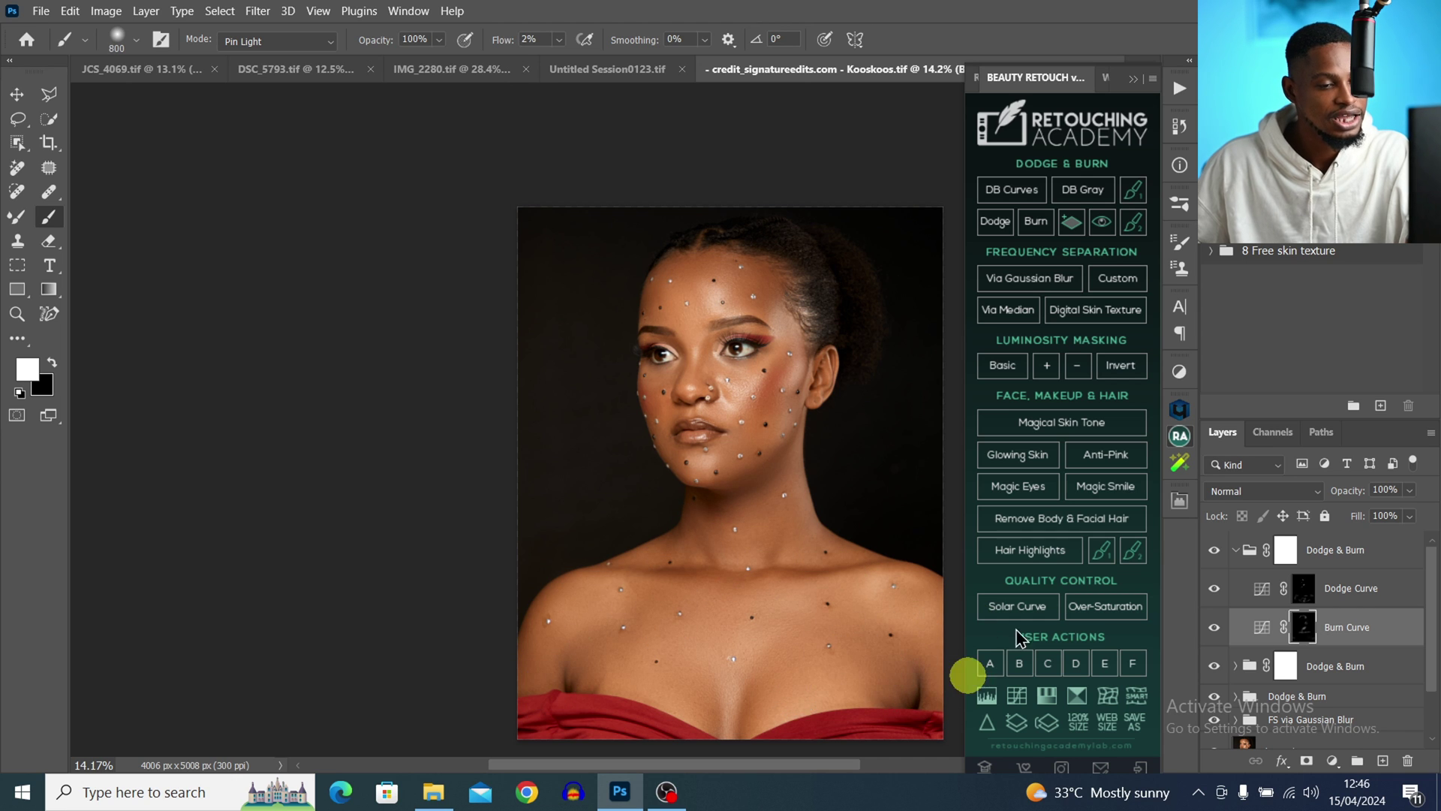
Collapse the topmost Dodge & Burn group and compare the whole portrait with and without it
click(1235, 551)
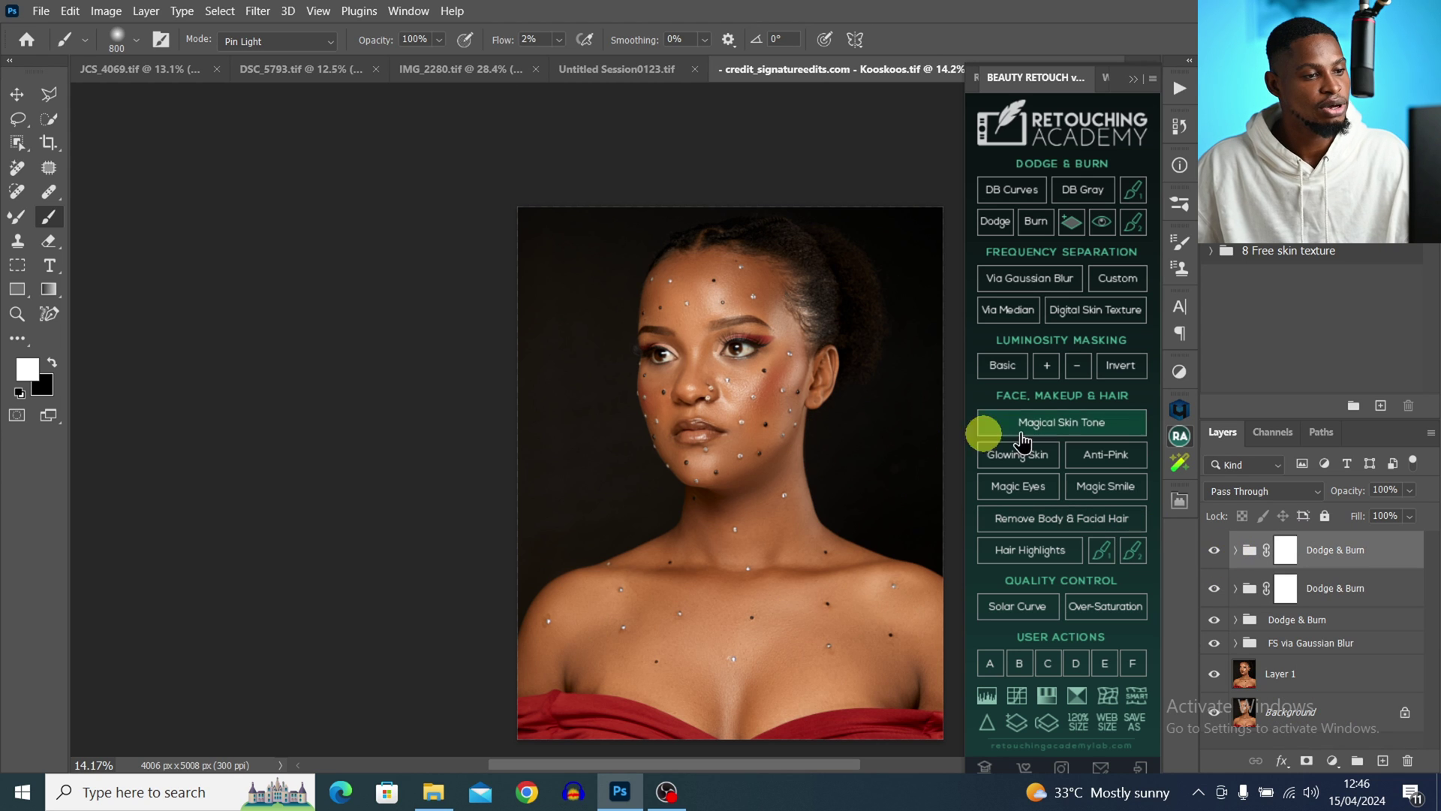
click(1215, 556)
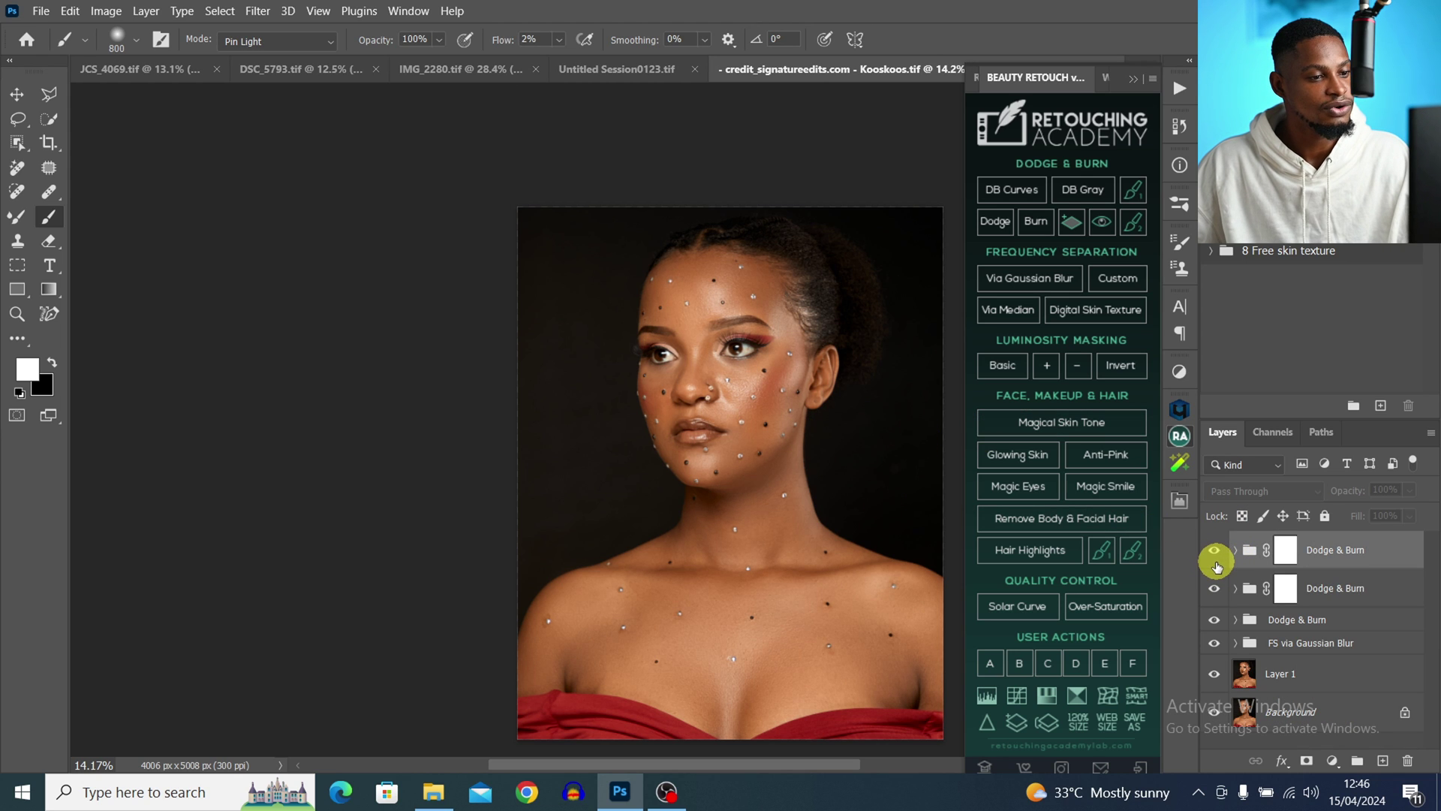
click(1215, 559)
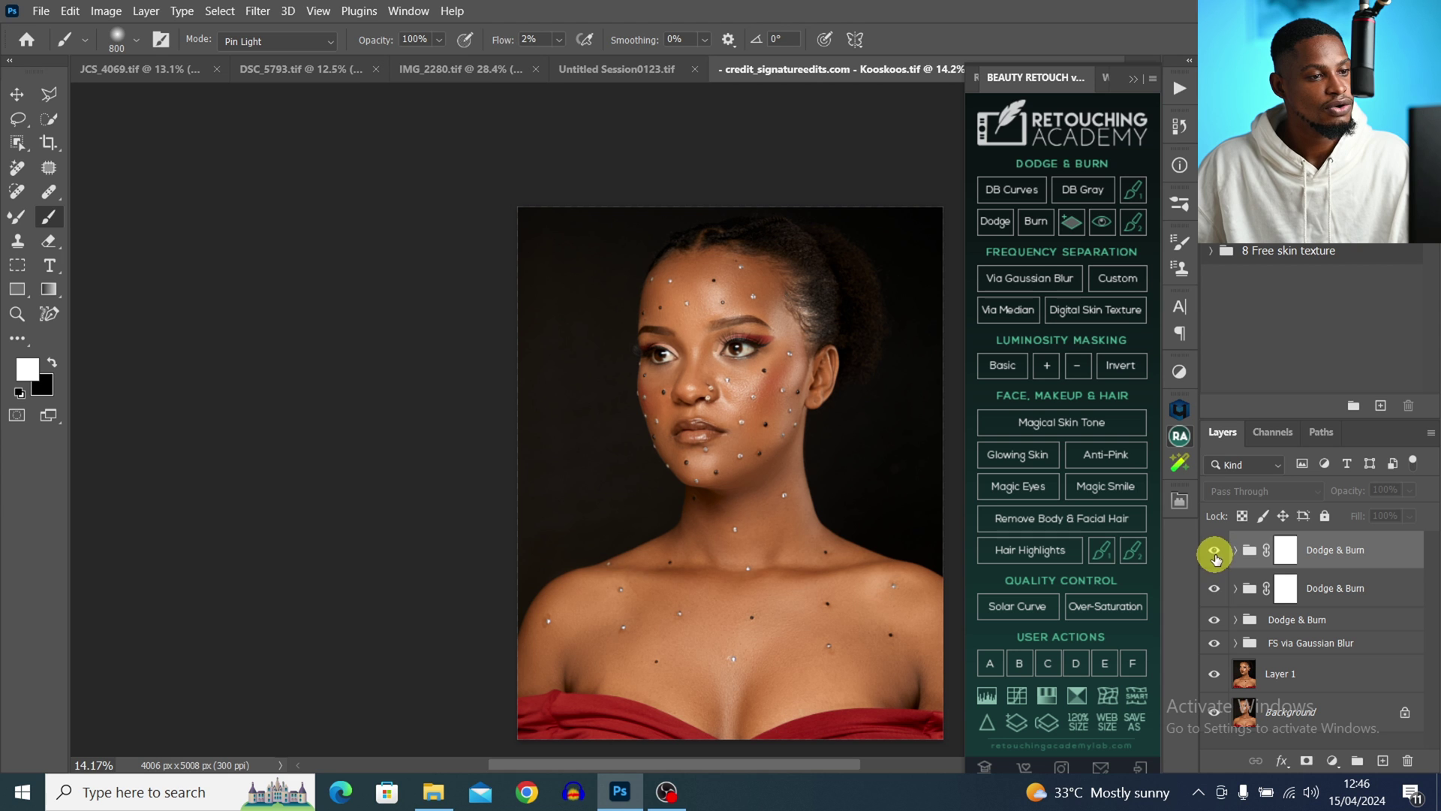
click(1215, 559)
Run the Magic Eyes retouching action on the portrait
key(z)
mouse_move(749, 428)
mouse_down()
mouse_move(713, 441)
mouse_move(794, 359)
mouse_move(836, 344)
mouse_move(843, 395)
mouse_up()
key(b)
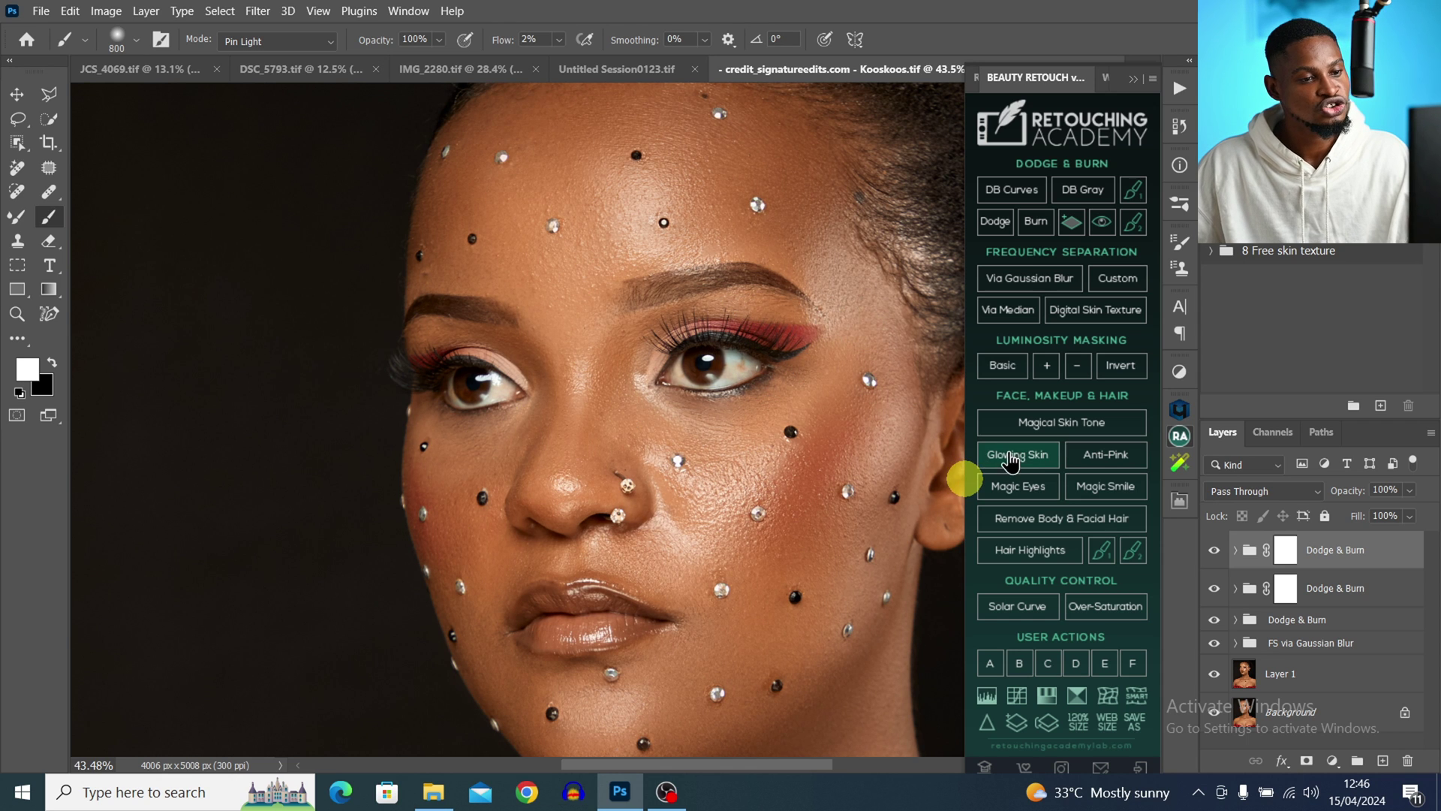
click(1018, 491)
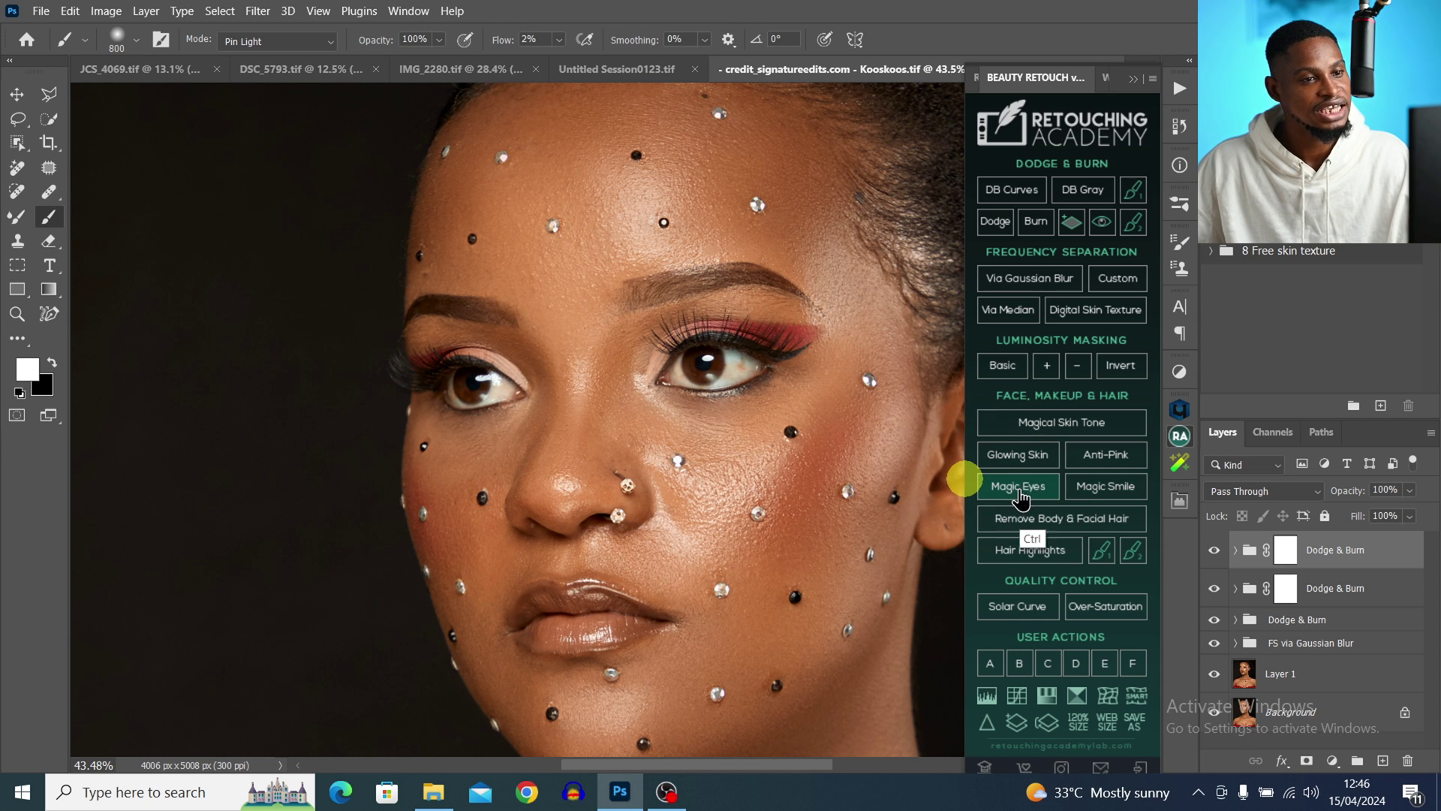
click(1020, 492)
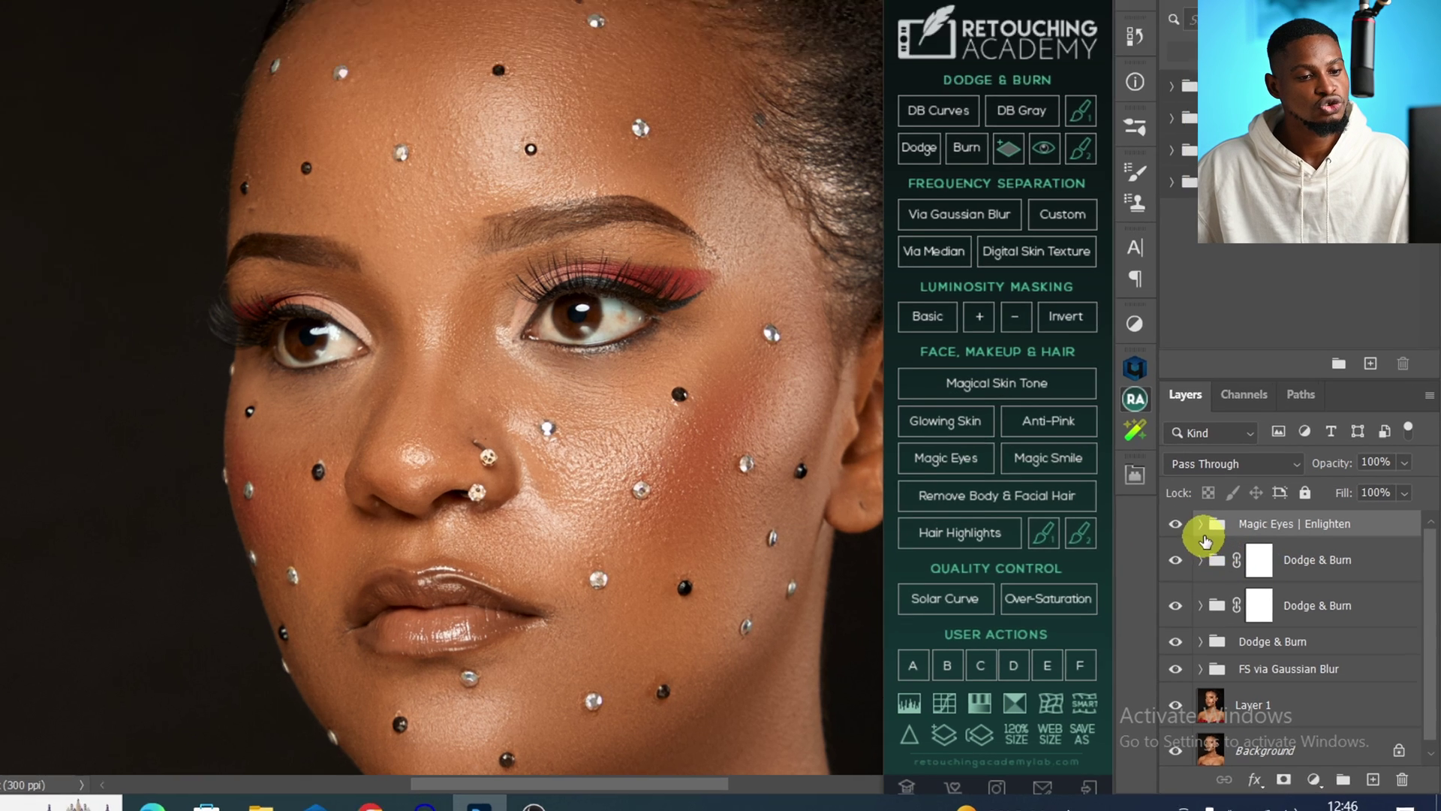
Expand the Magic Eyes | Enlighten group and target its black Clean Eye Whites mask with white as the foreground color
click(1234, 546)
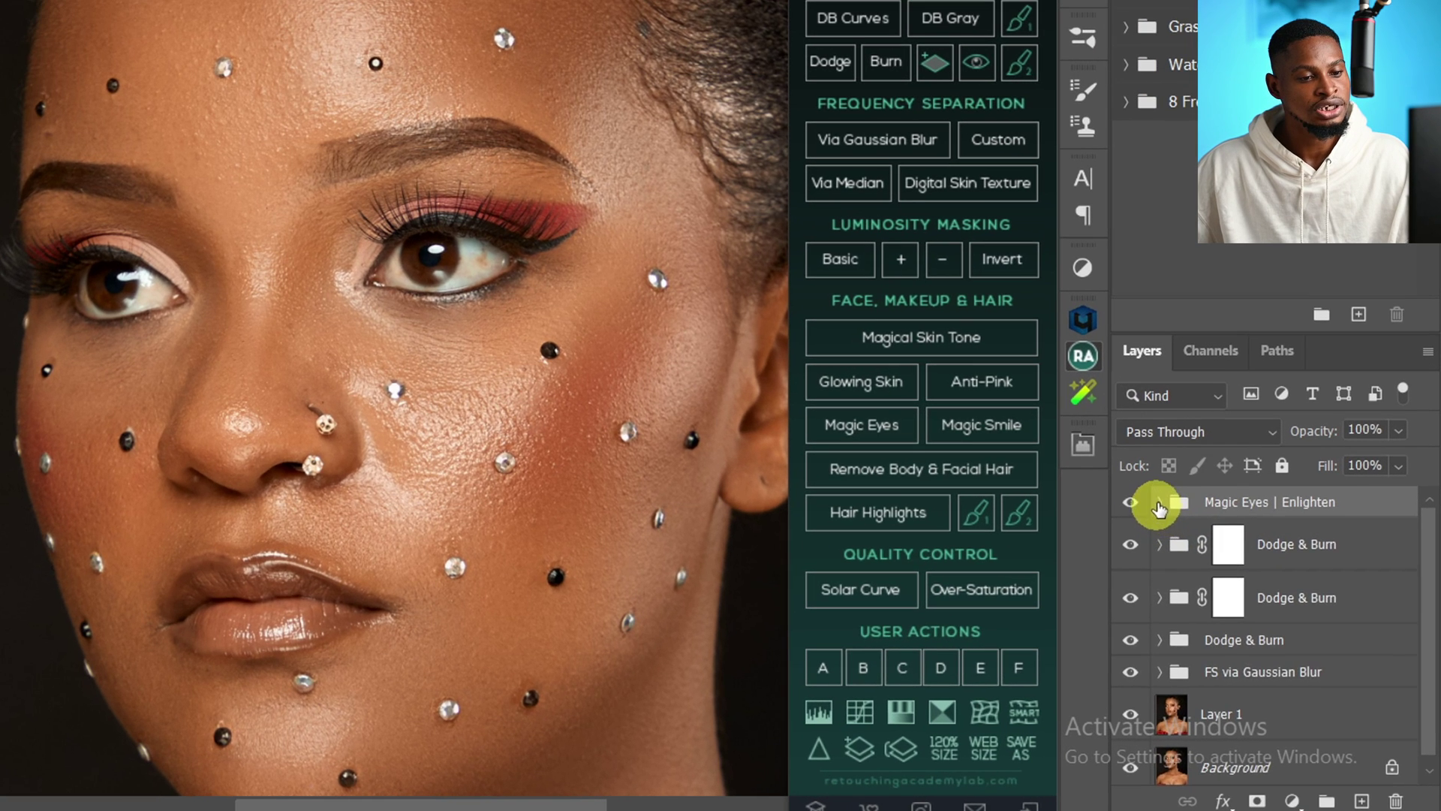
click(1370, 601)
scroll(1415, 597, down, 3)
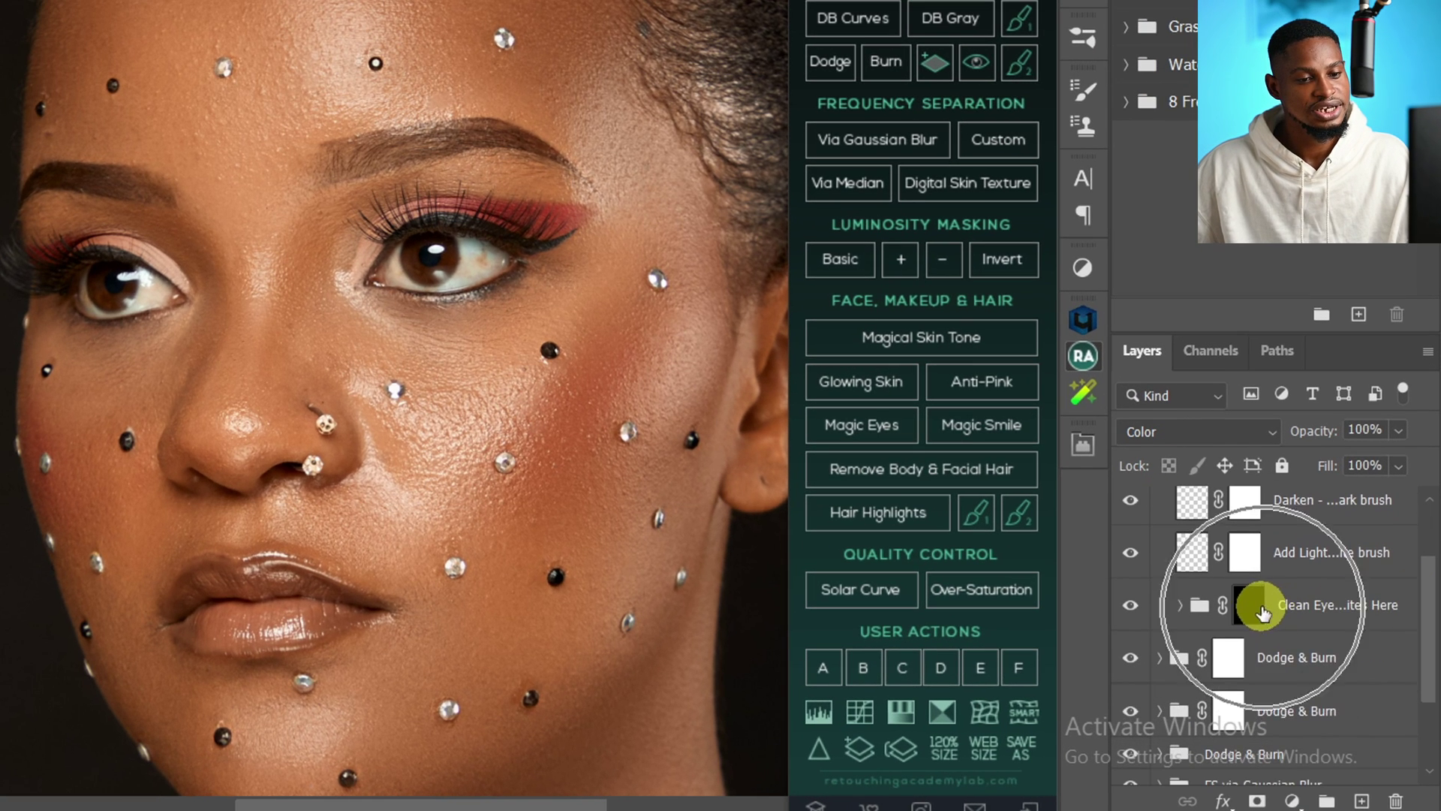
click(1255, 614)
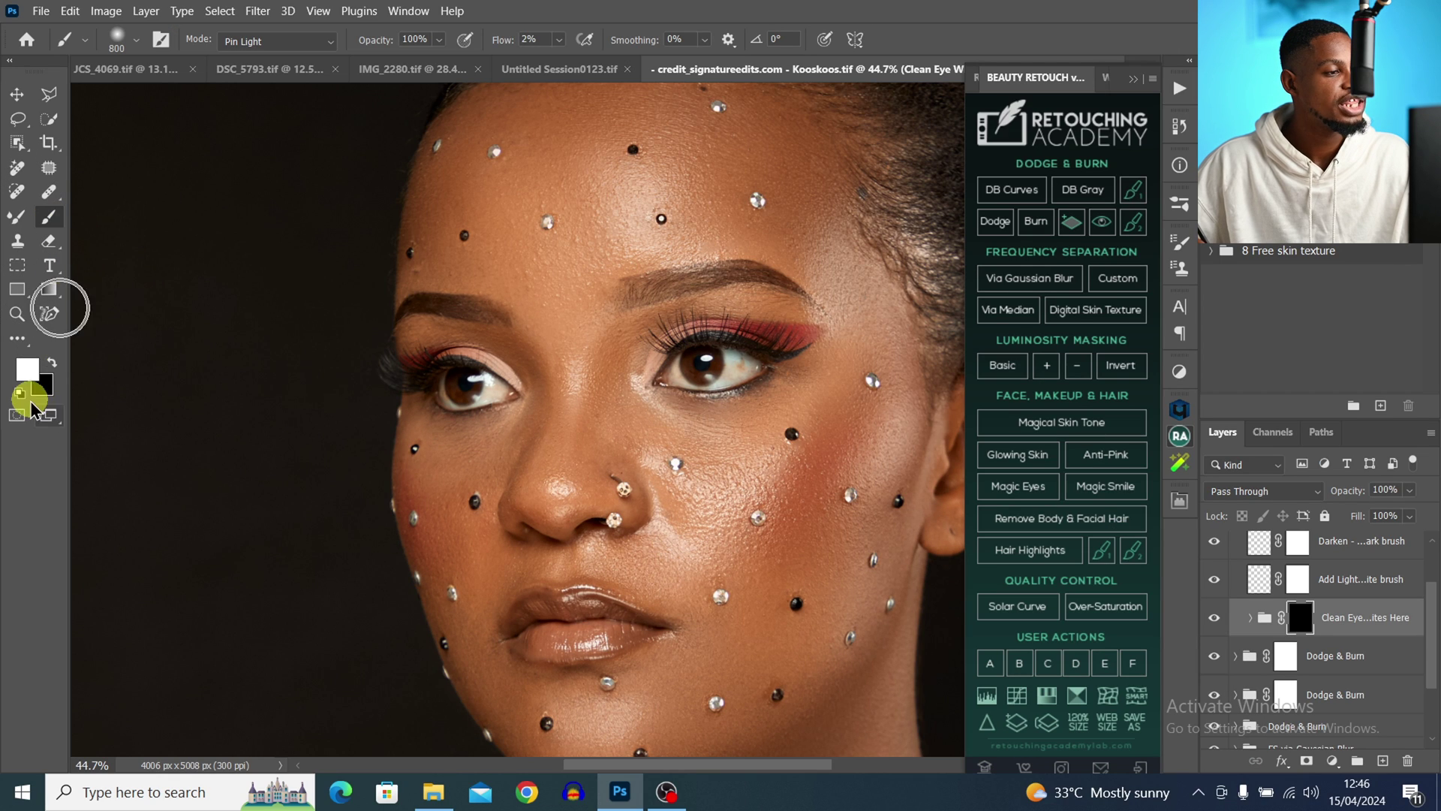
click(30, 379)
ctrl+click(1292, 615)
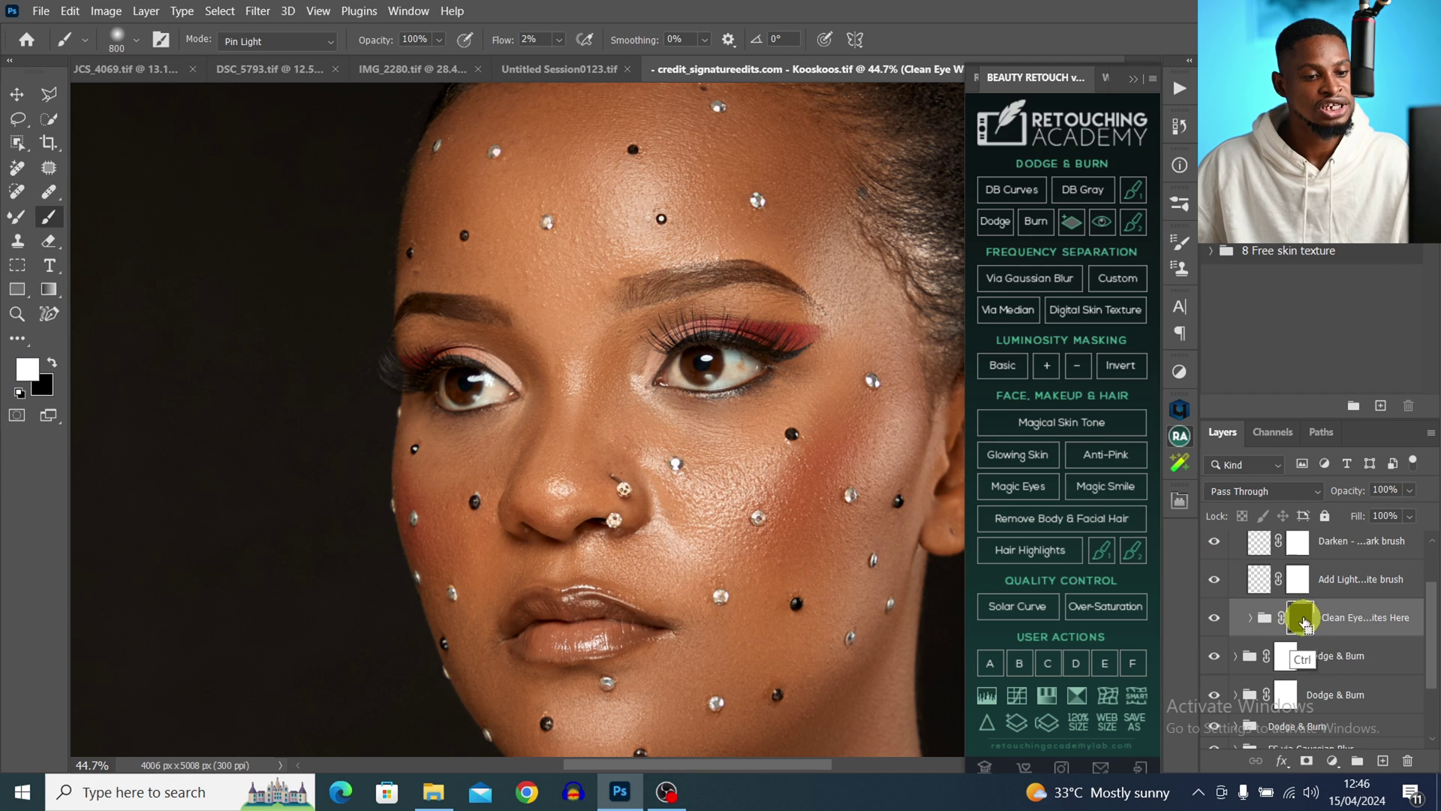
key(ctrl+i)
Set the brush flow to 100% and paint the whites of the near eye on the Clean Eye Whites mask with a 30 px brush
click(559, 39)
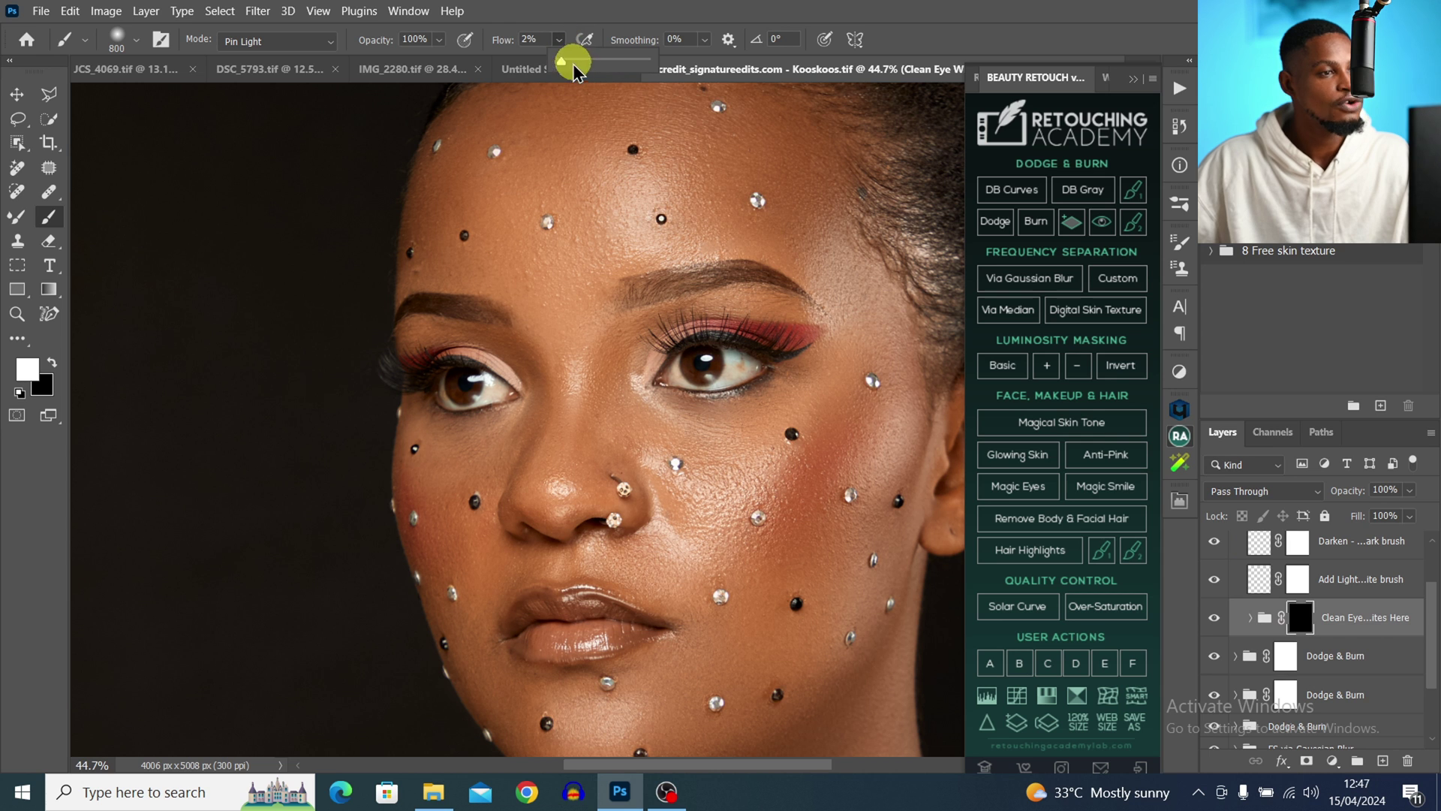
drag(570, 59, 766, 57)
scroll(750, 354, up, 3)
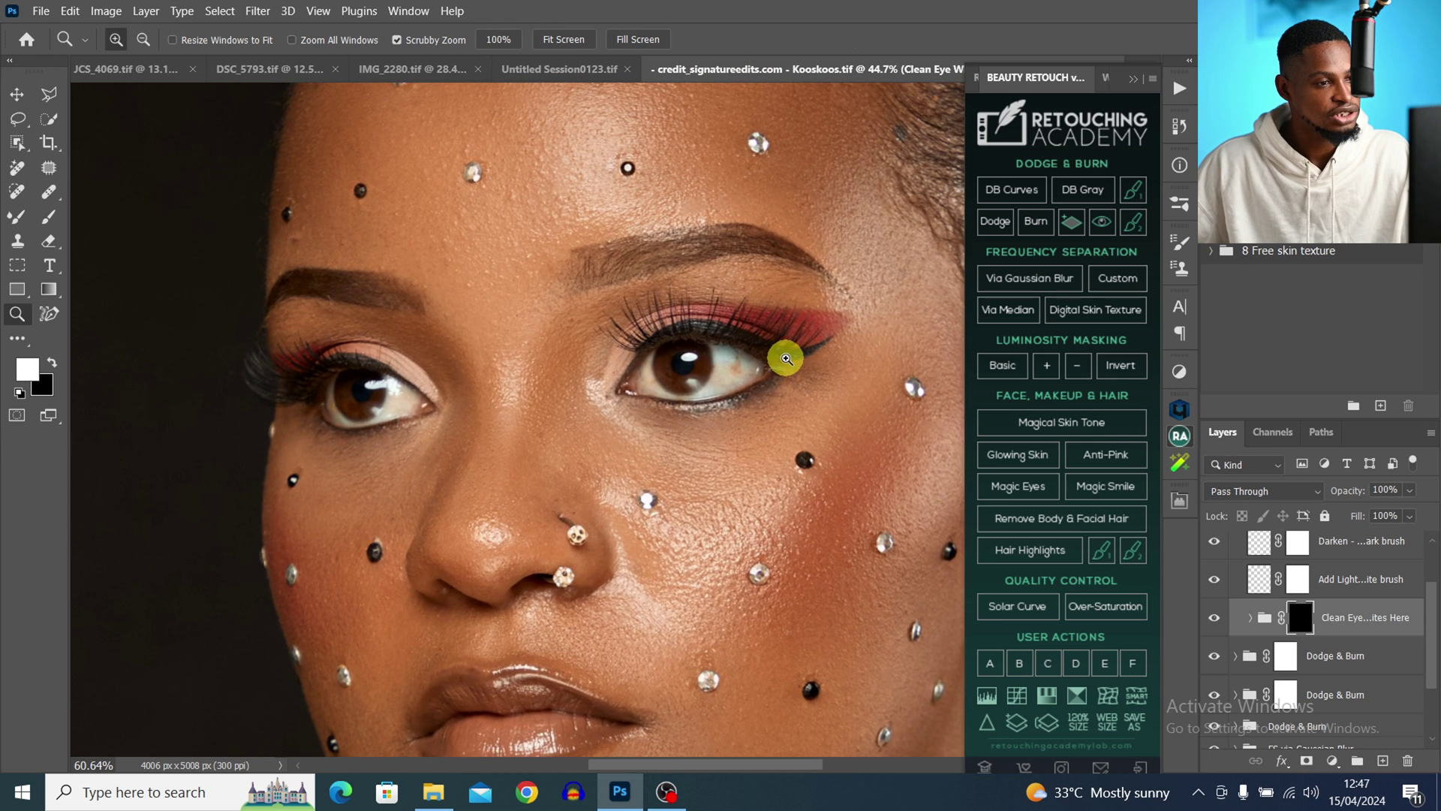
key(bracketleft)
key(bracketleft)
key(bracketleft)
key(bracketleft)
key(bracketleft)
key(bracketleft)
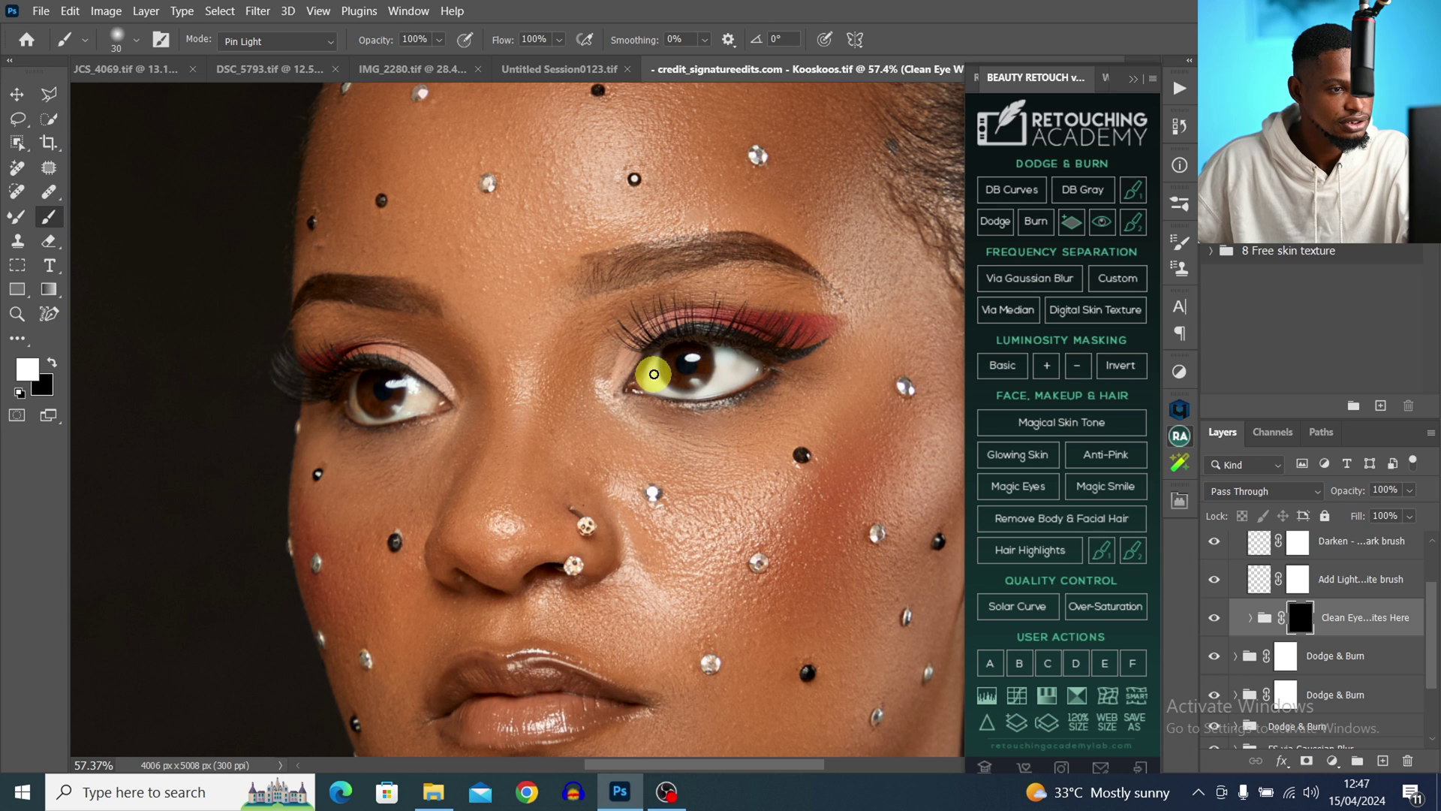
Paint the whites of the far eye on the Clean Eye Whites mask, using brush sizes from 35 down to 15 px
key(bracketright)
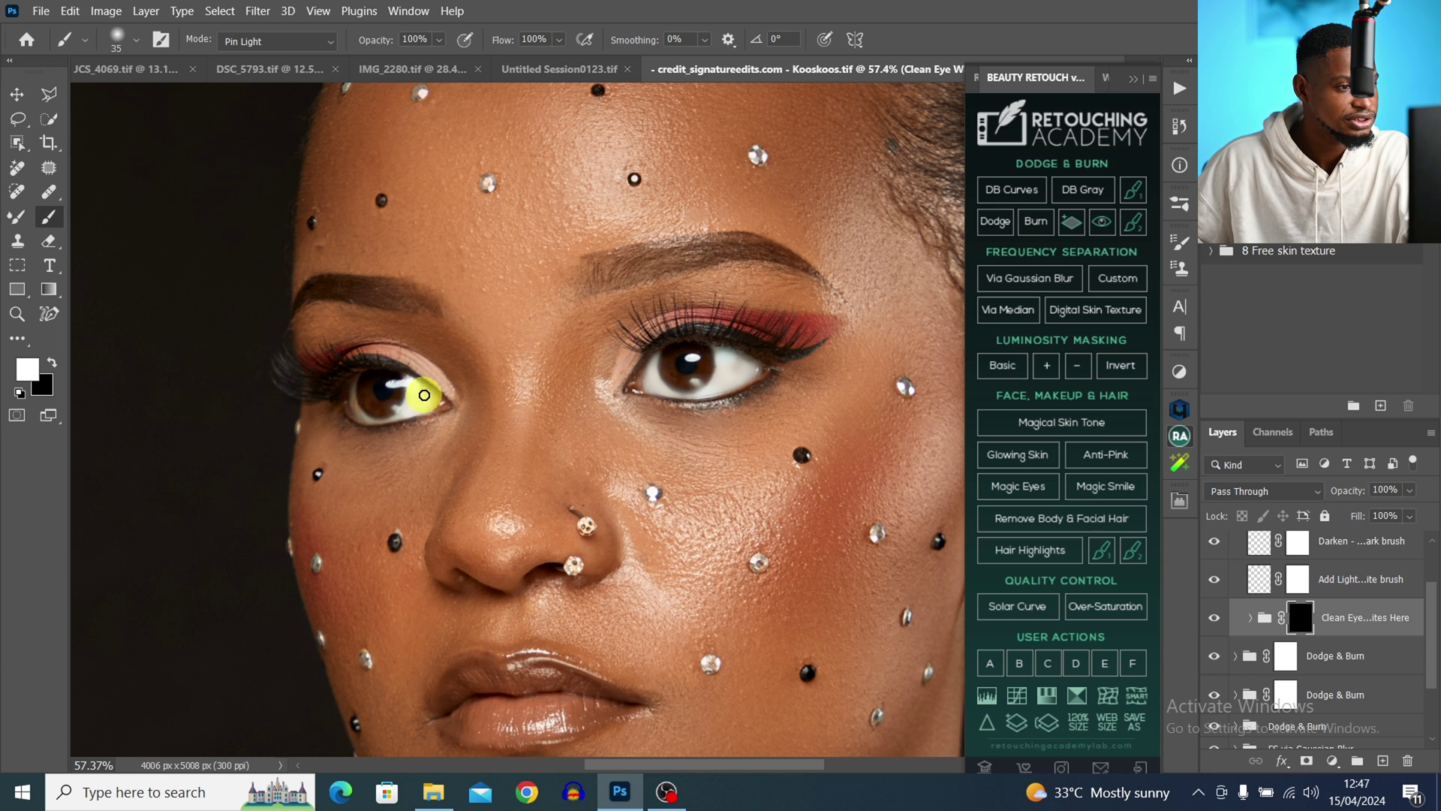
key(bracketleft)
key(bracketleft)
key(bracketleft)
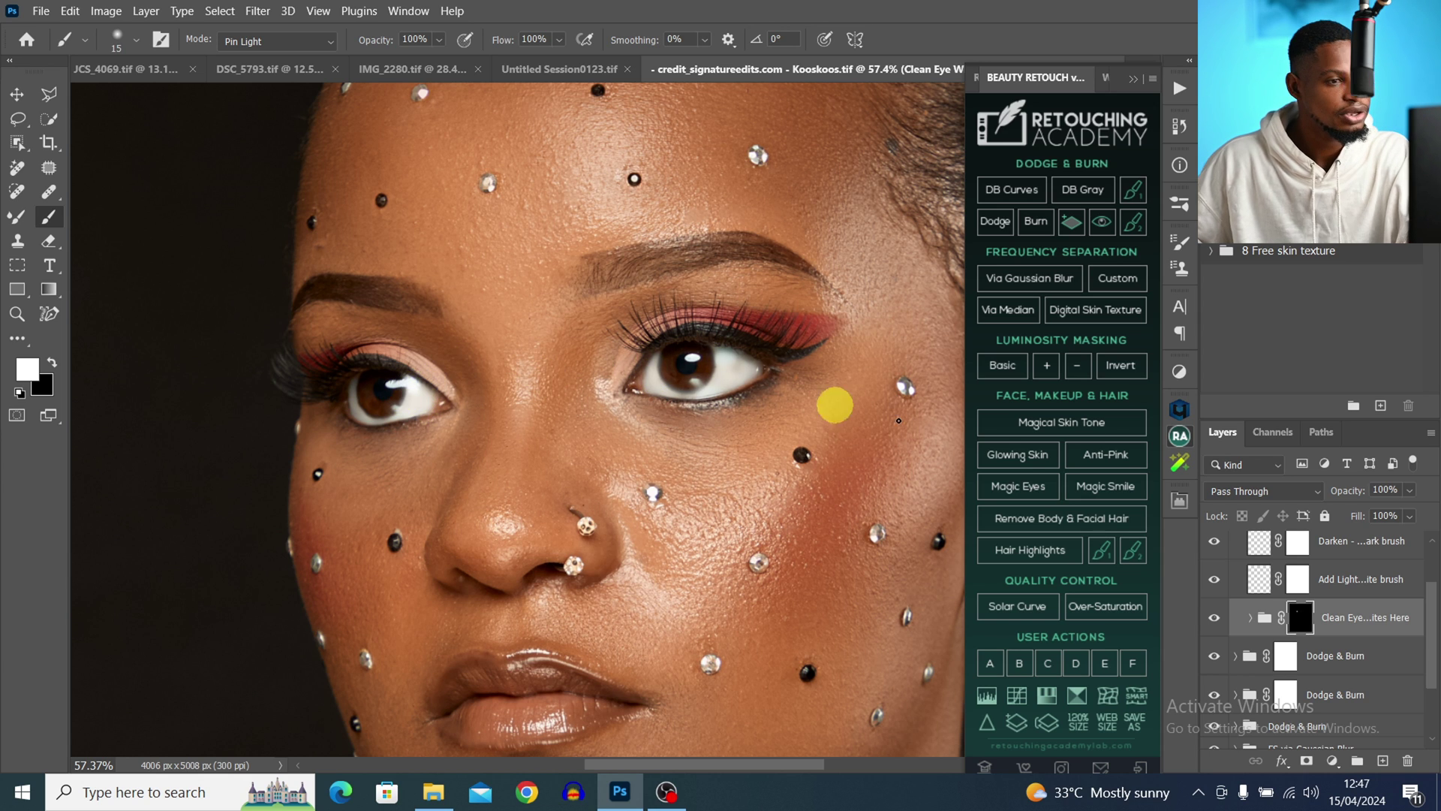
Compare the eyes with and without the Clean Eye Whites group and reduce the group's opacity to 70%
click(1213, 622)
click(1215, 621)
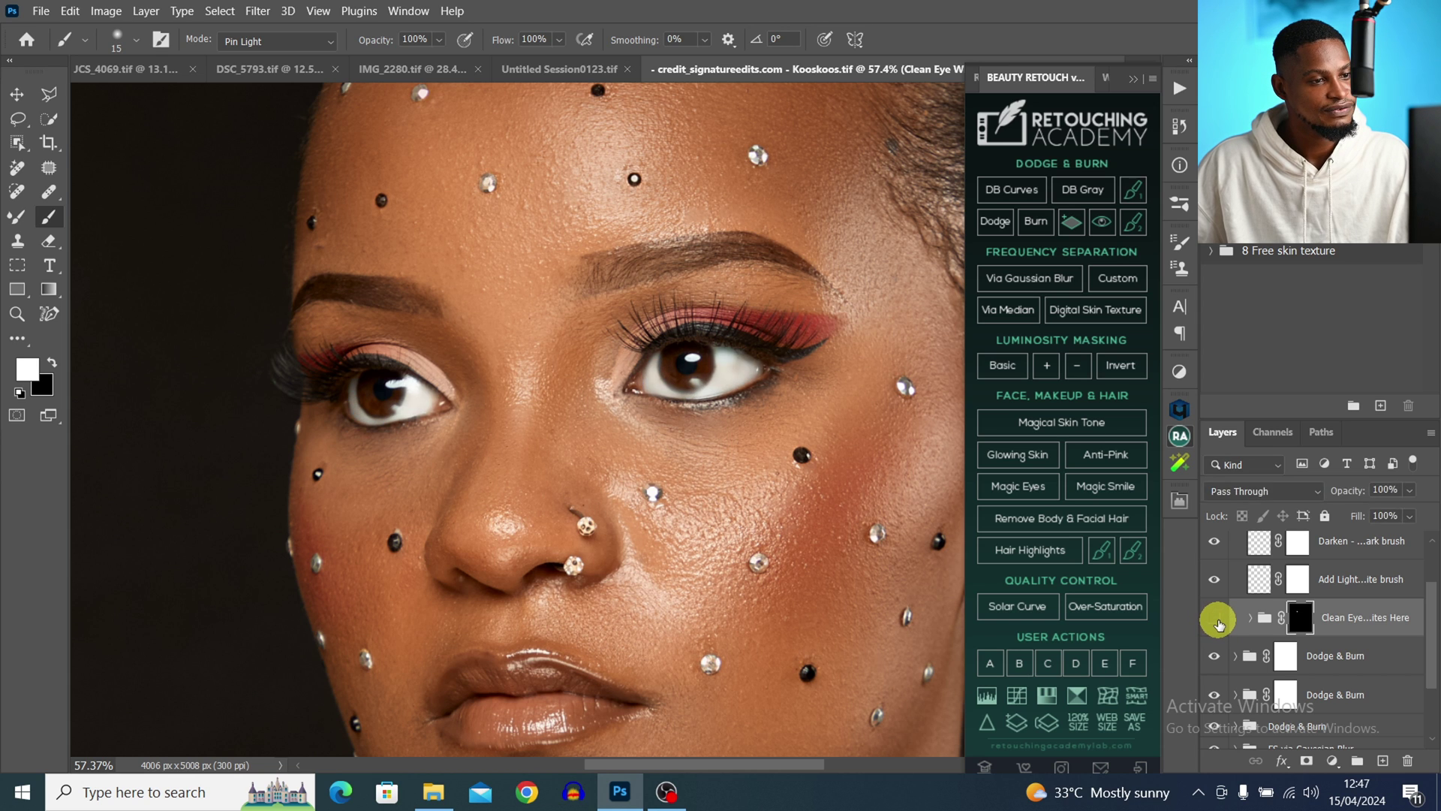
click(1218, 622)
click(1215, 622)
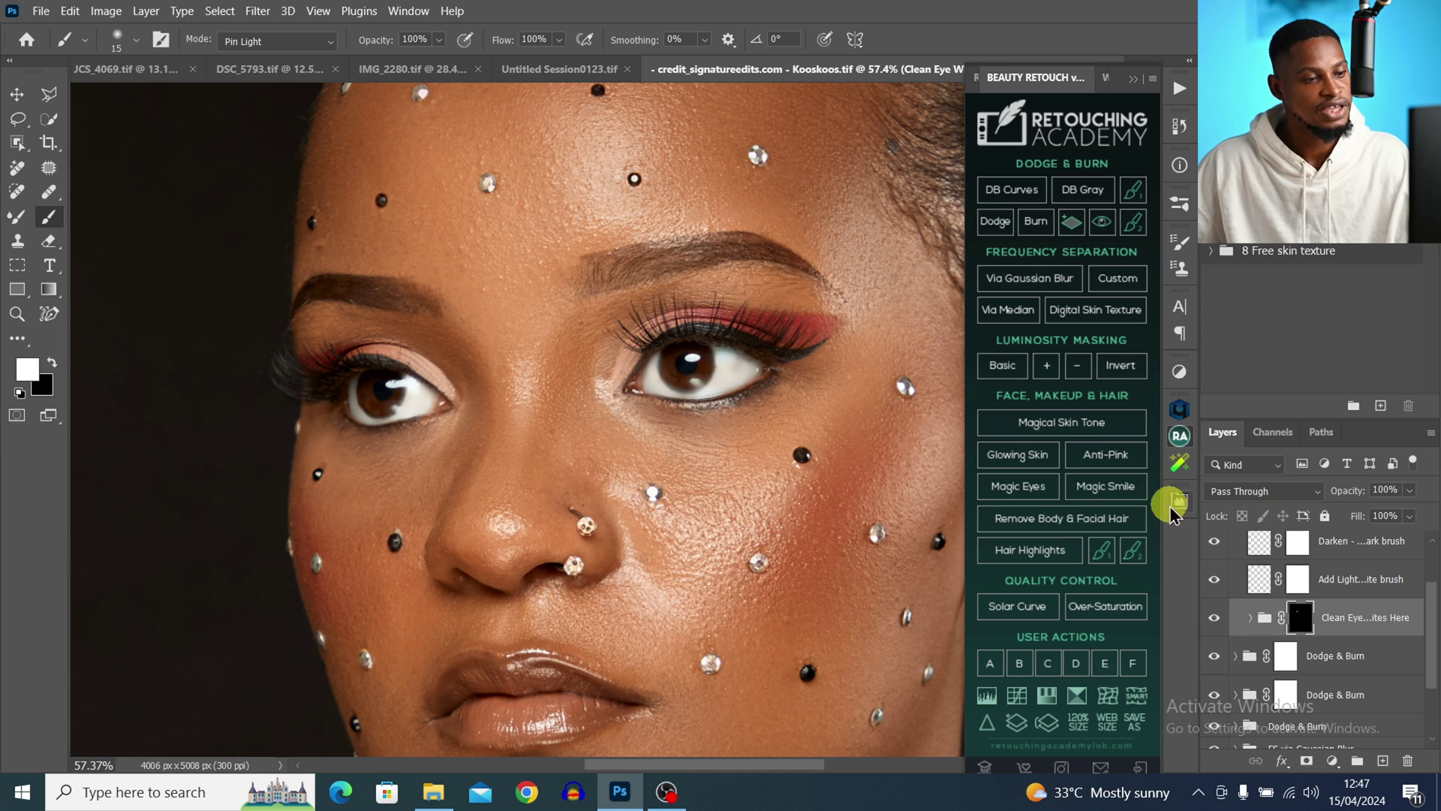
click(1409, 491)
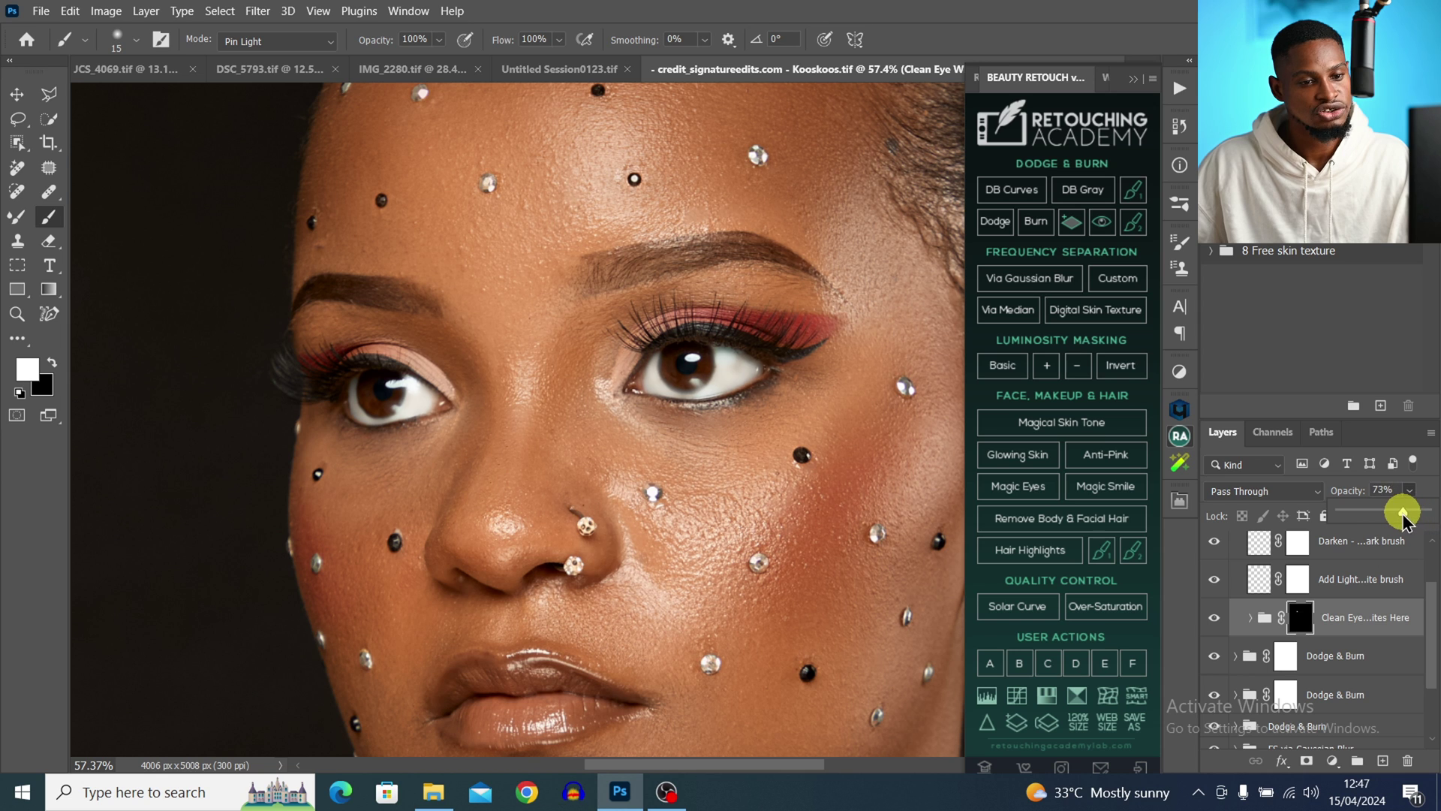
drag(1403, 513, 1399, 513)
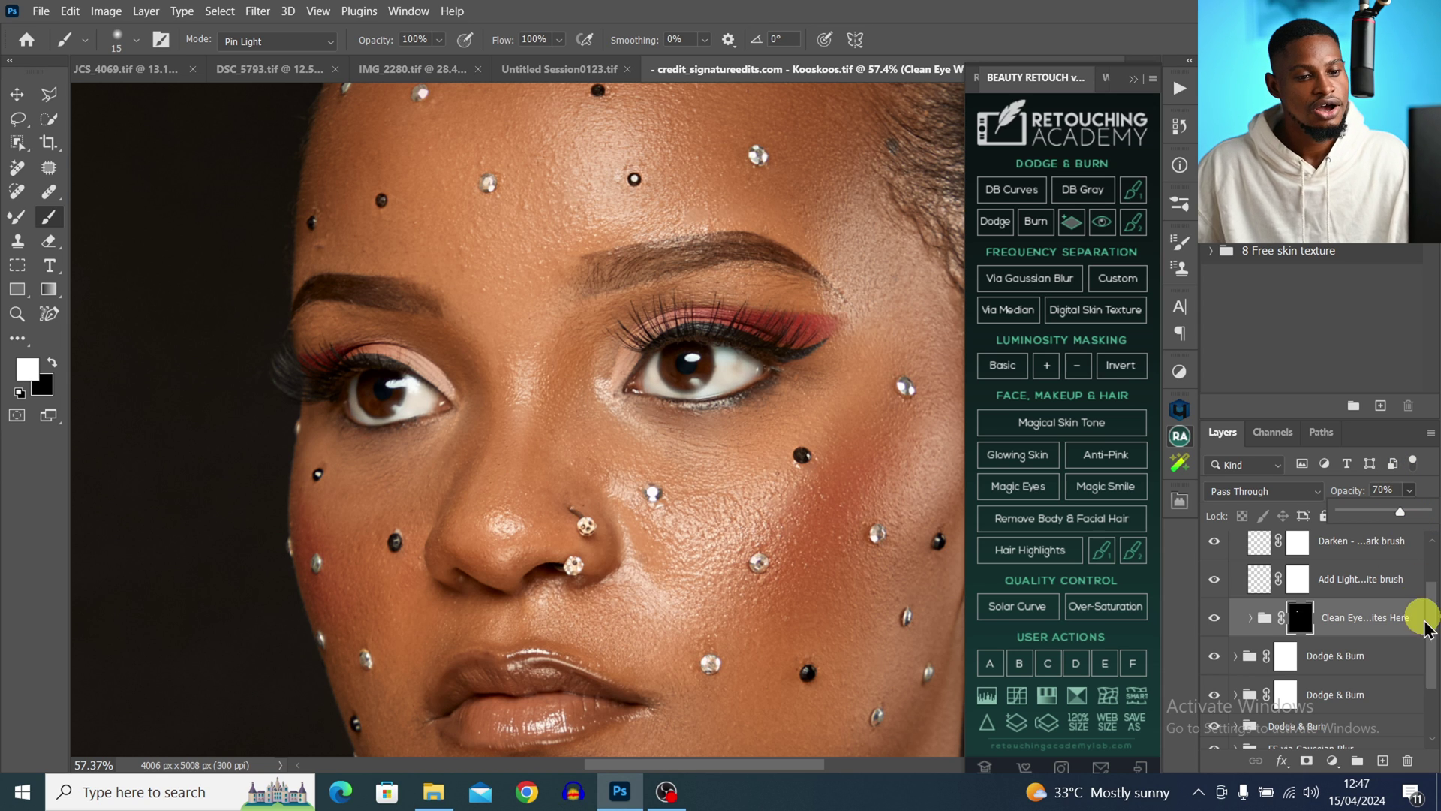
Paint both irises in white on the Change Color of Eyes, or Makeup mask with a brush of about 50 px
drag(1428, 622, 1428, 585)
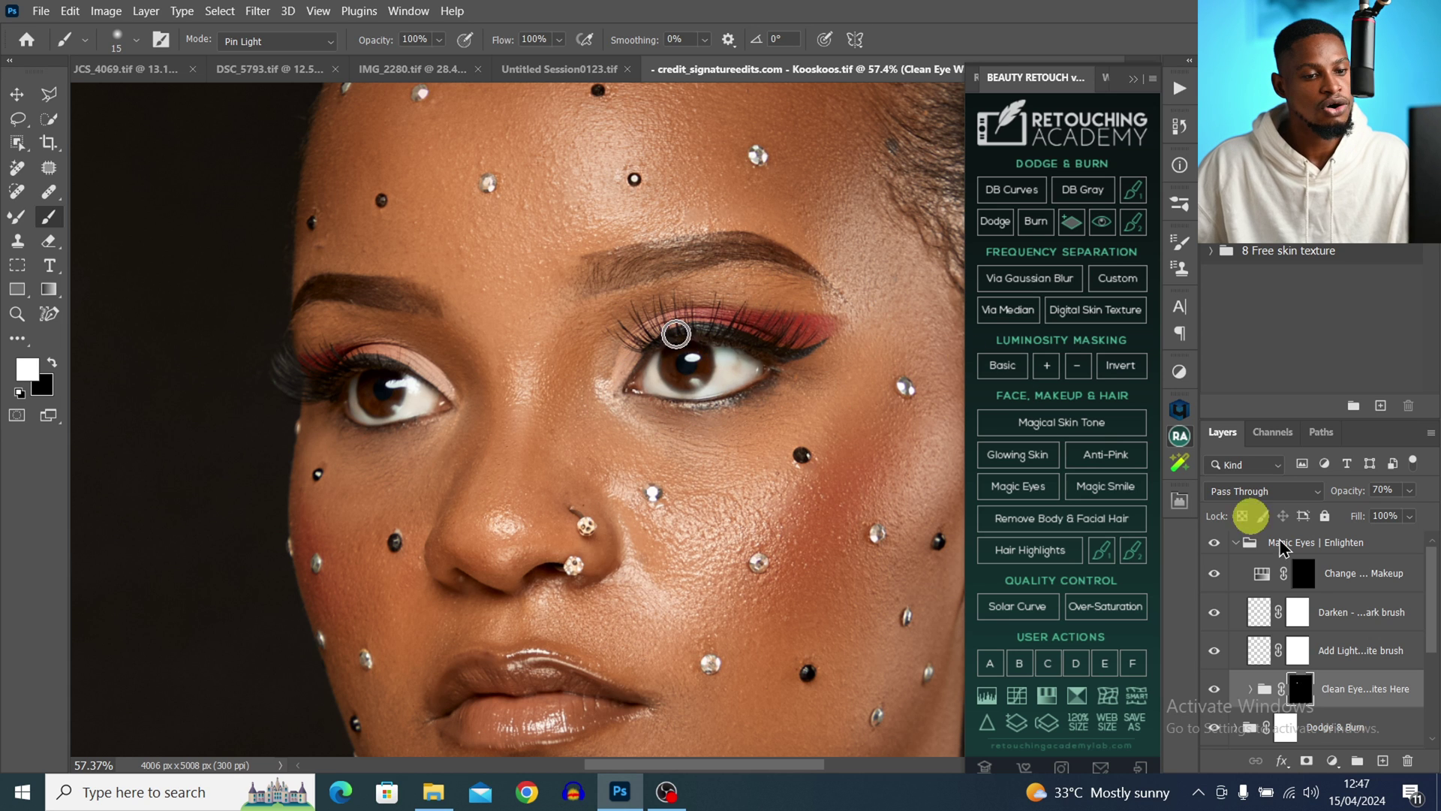
click(1265, 575)
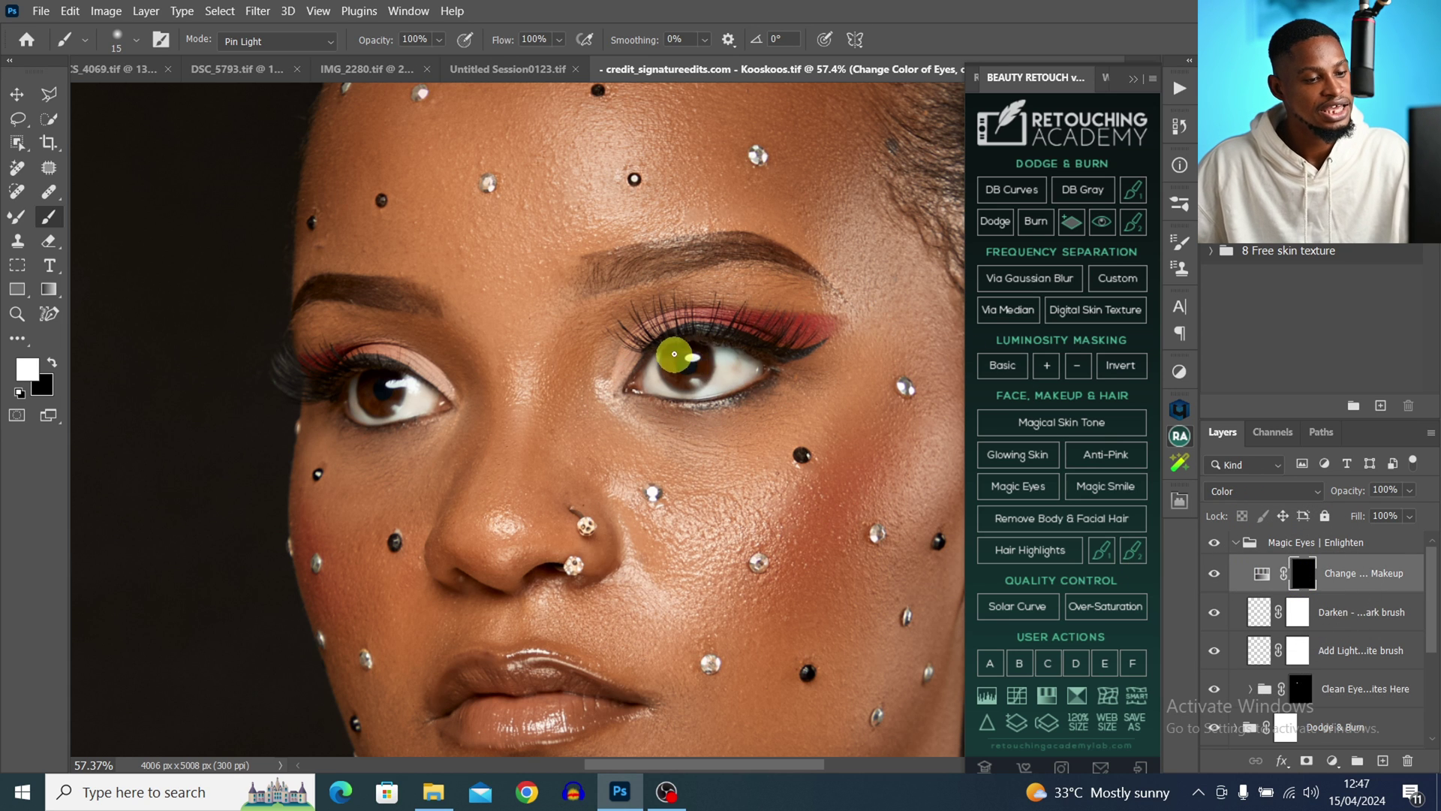
key(bracketright)
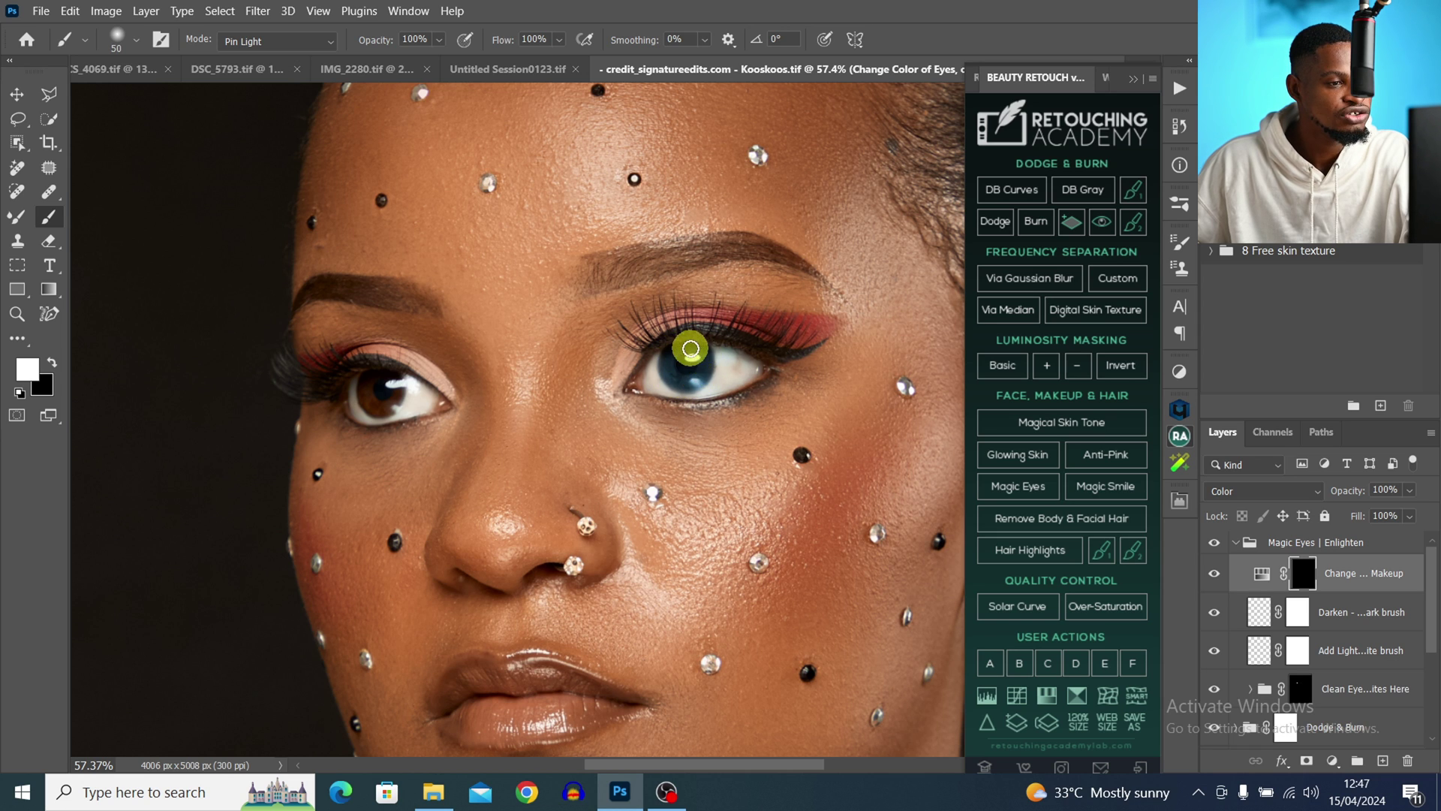
click(386, 380)
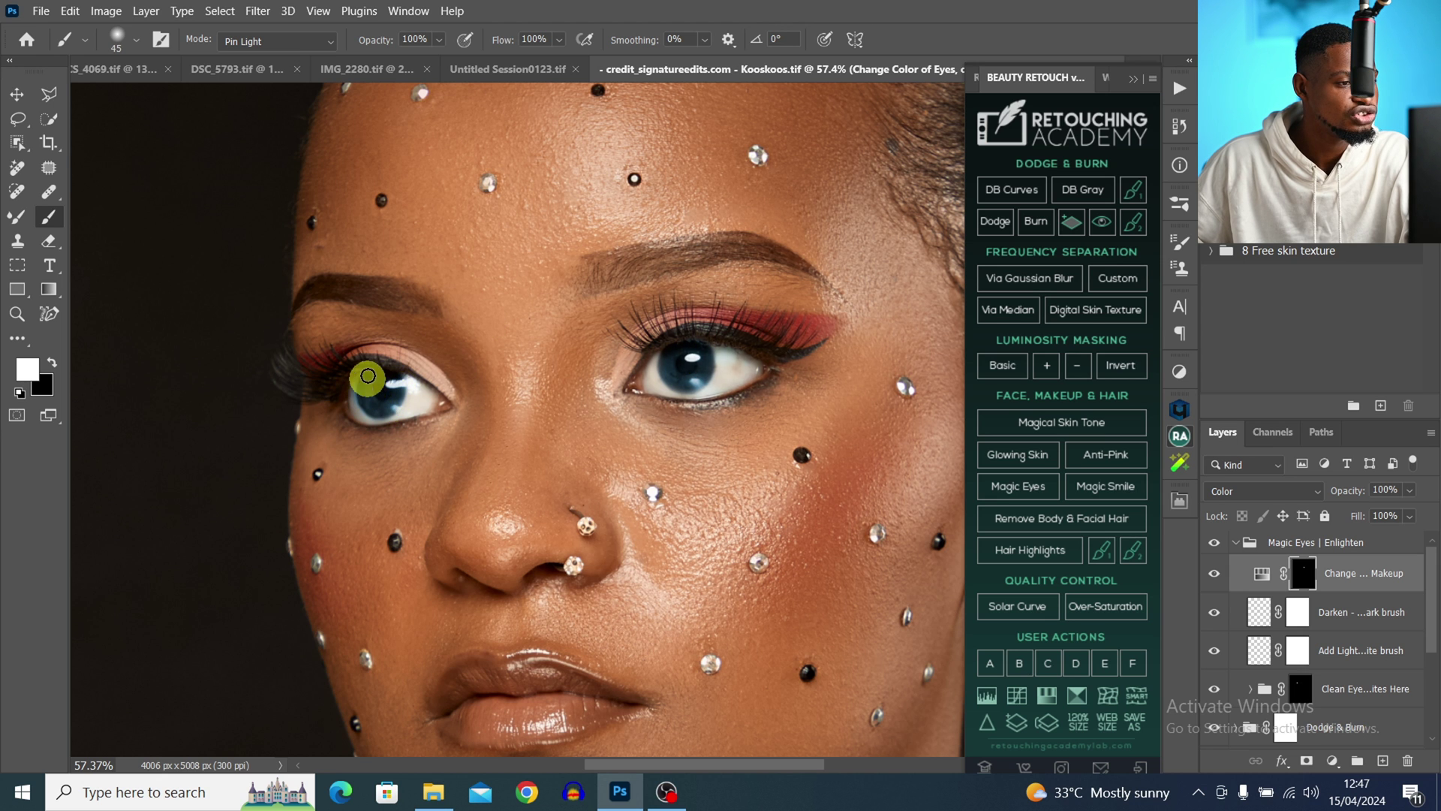
Clean up the color spill around the far eye's iris by painting black on the Change Color of Eyes, or Makeup mask
key(z)
drag(366, 417, 472, 408)
key(b)
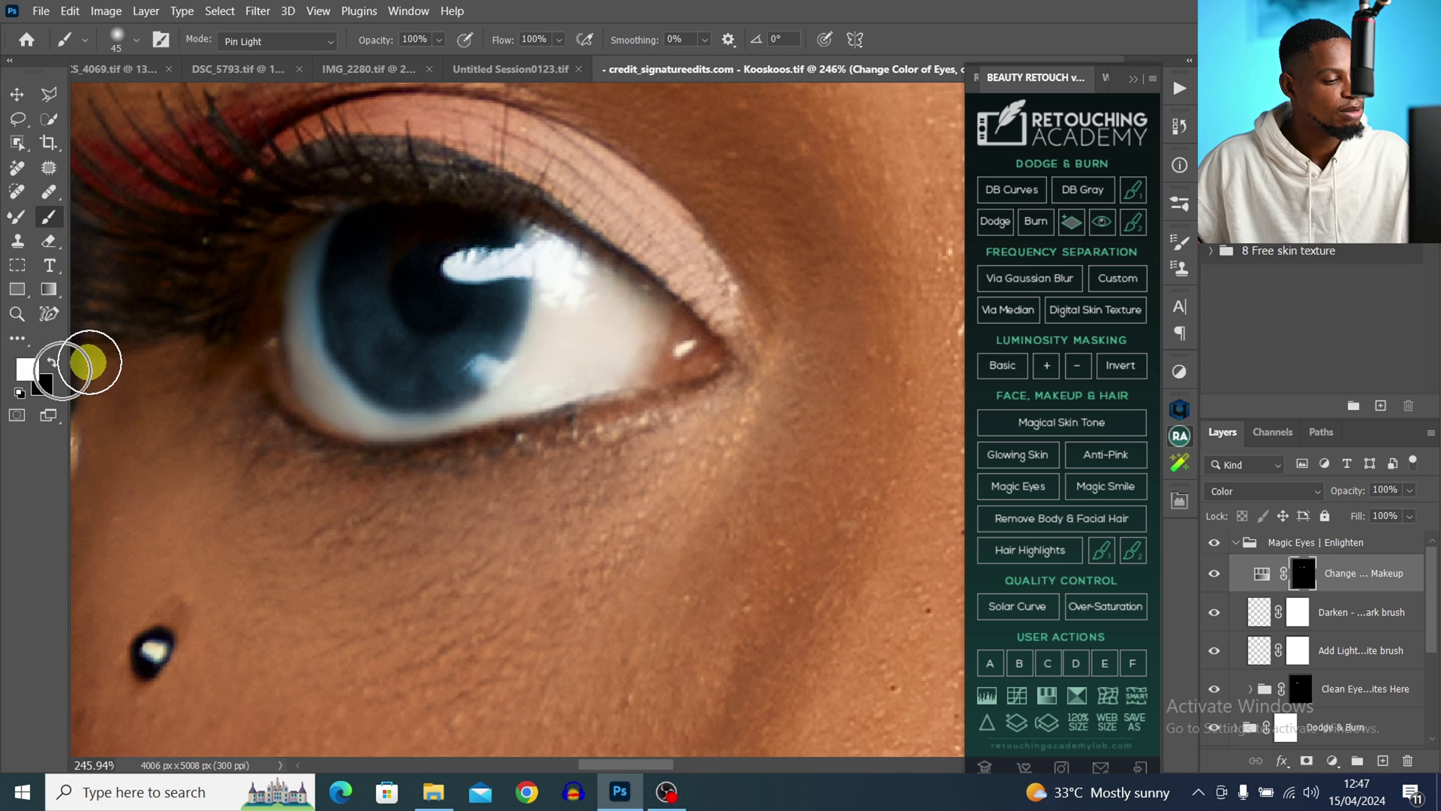
key(x)
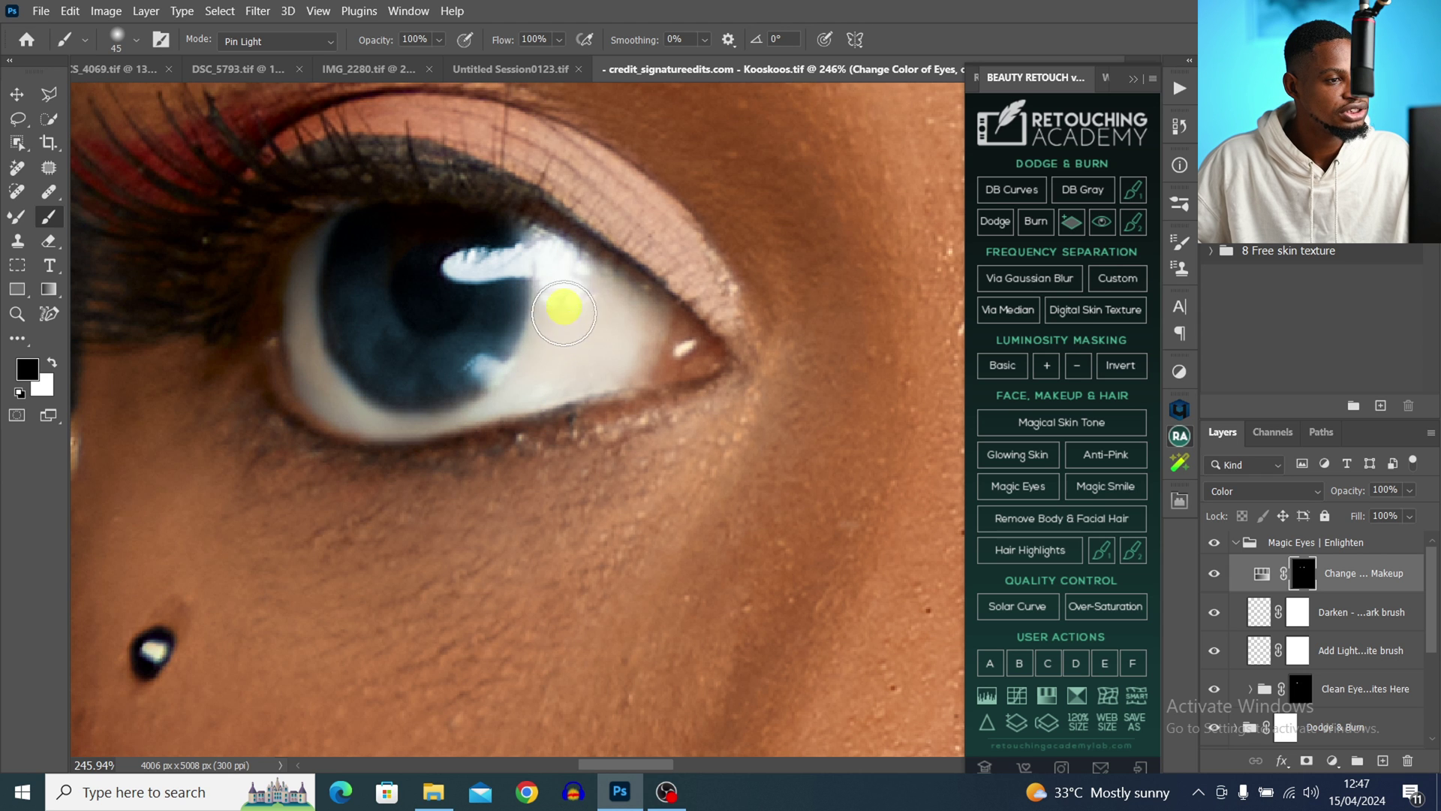
key(z)
drag(692, 335, 525, 359)
key(b)
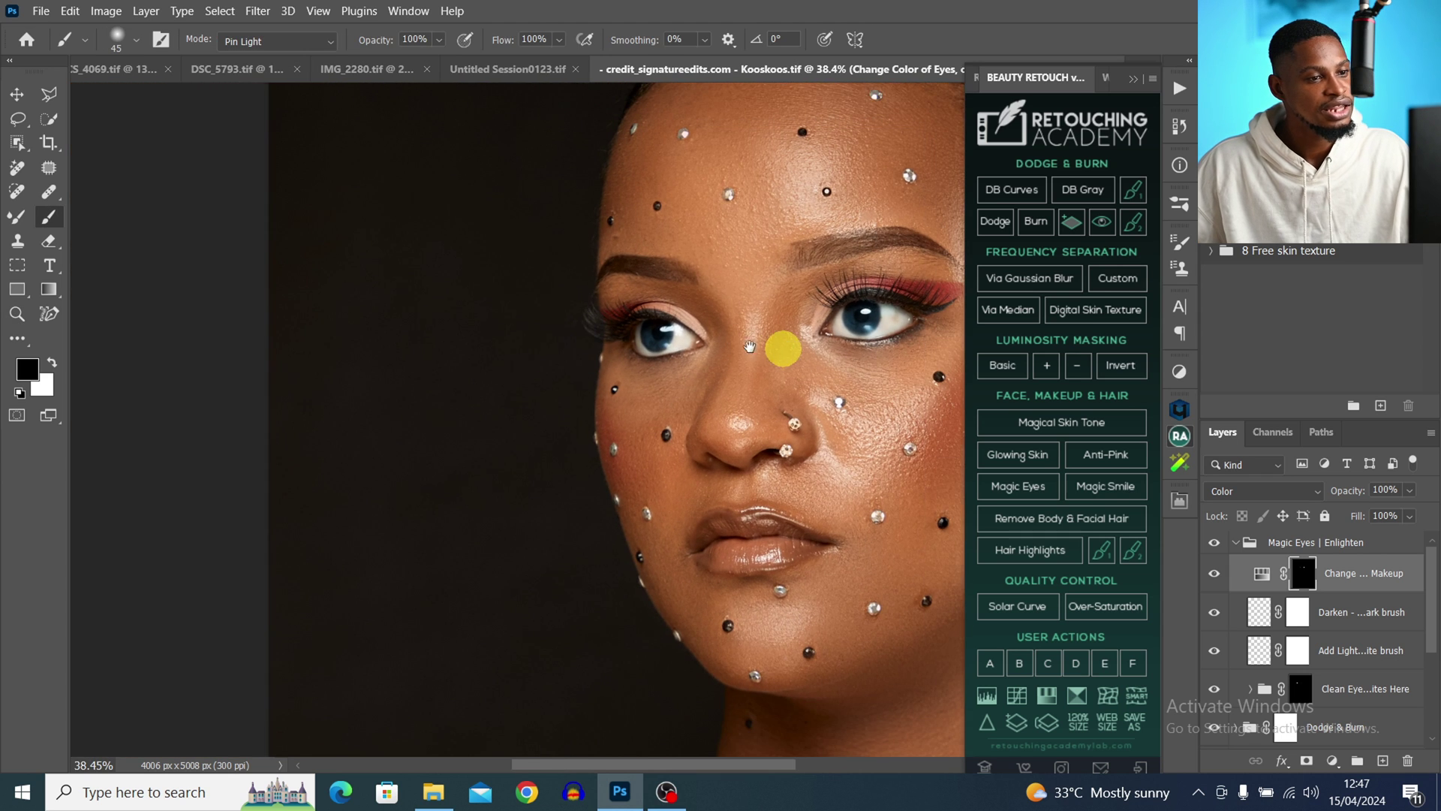
Set the hue of the Change Color of Eyes, or Makeup adjustment to 254
drag(782, 348, 650, 337)
double_click(1256, 575)
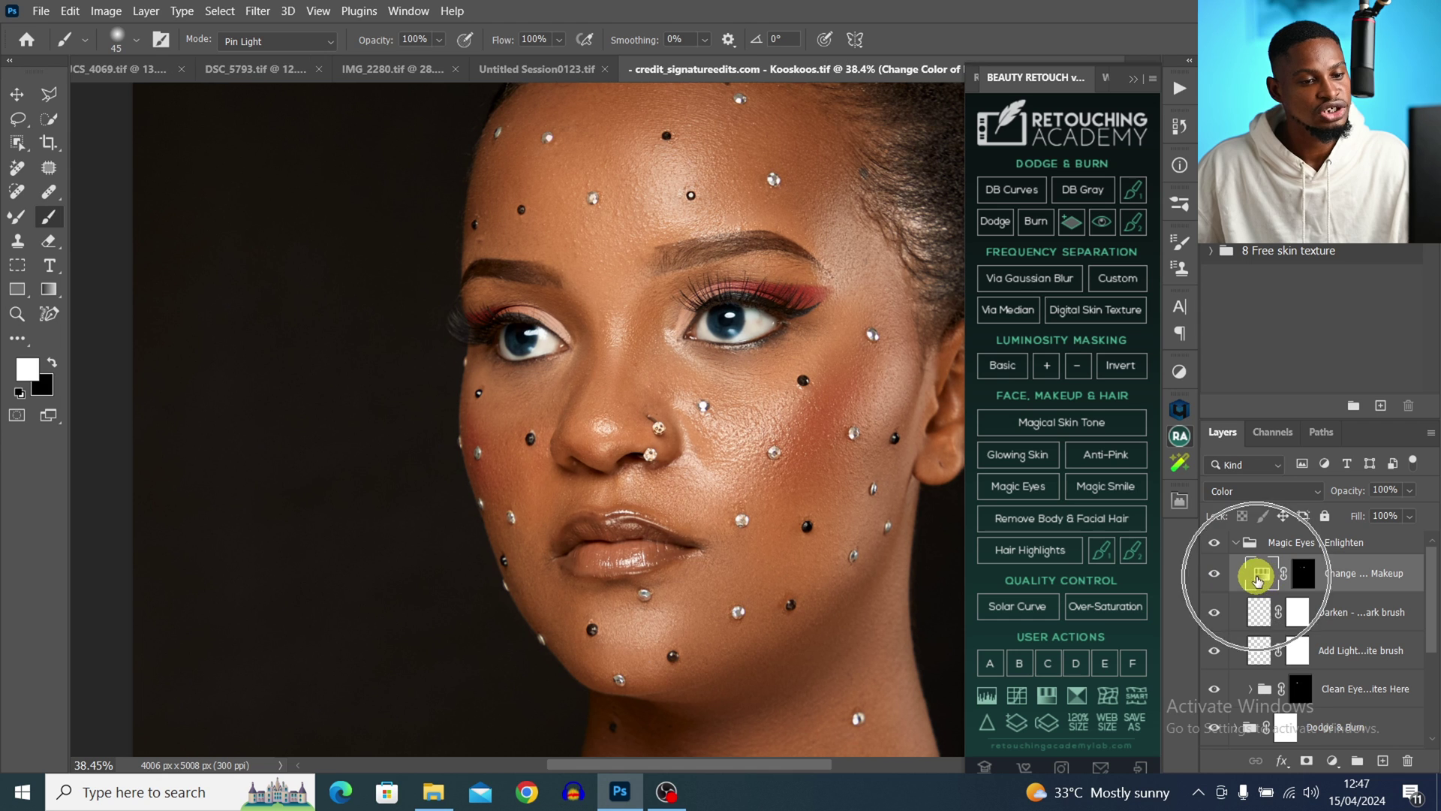
double_click(1266, 576)
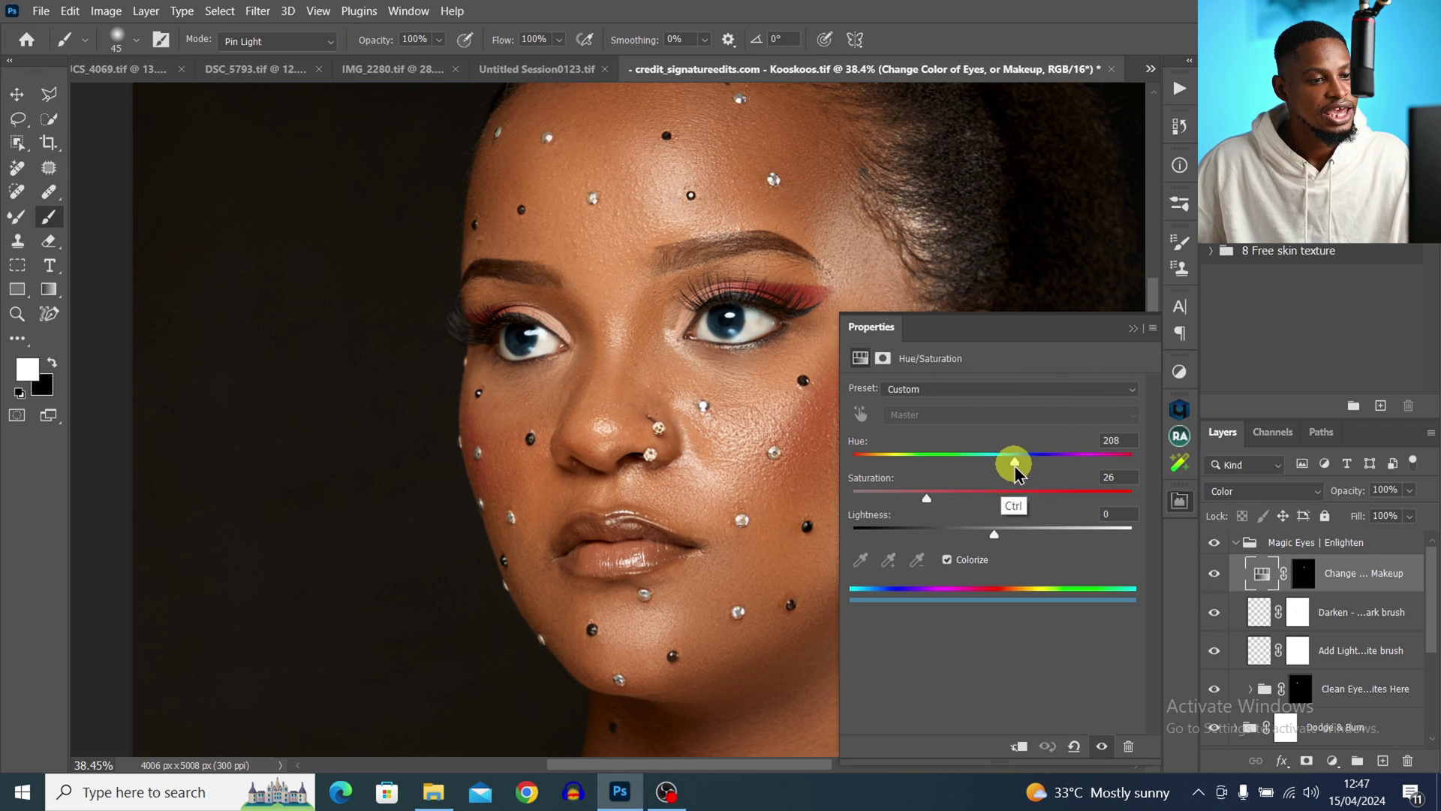
drag(1016, 470, 1051, 455)
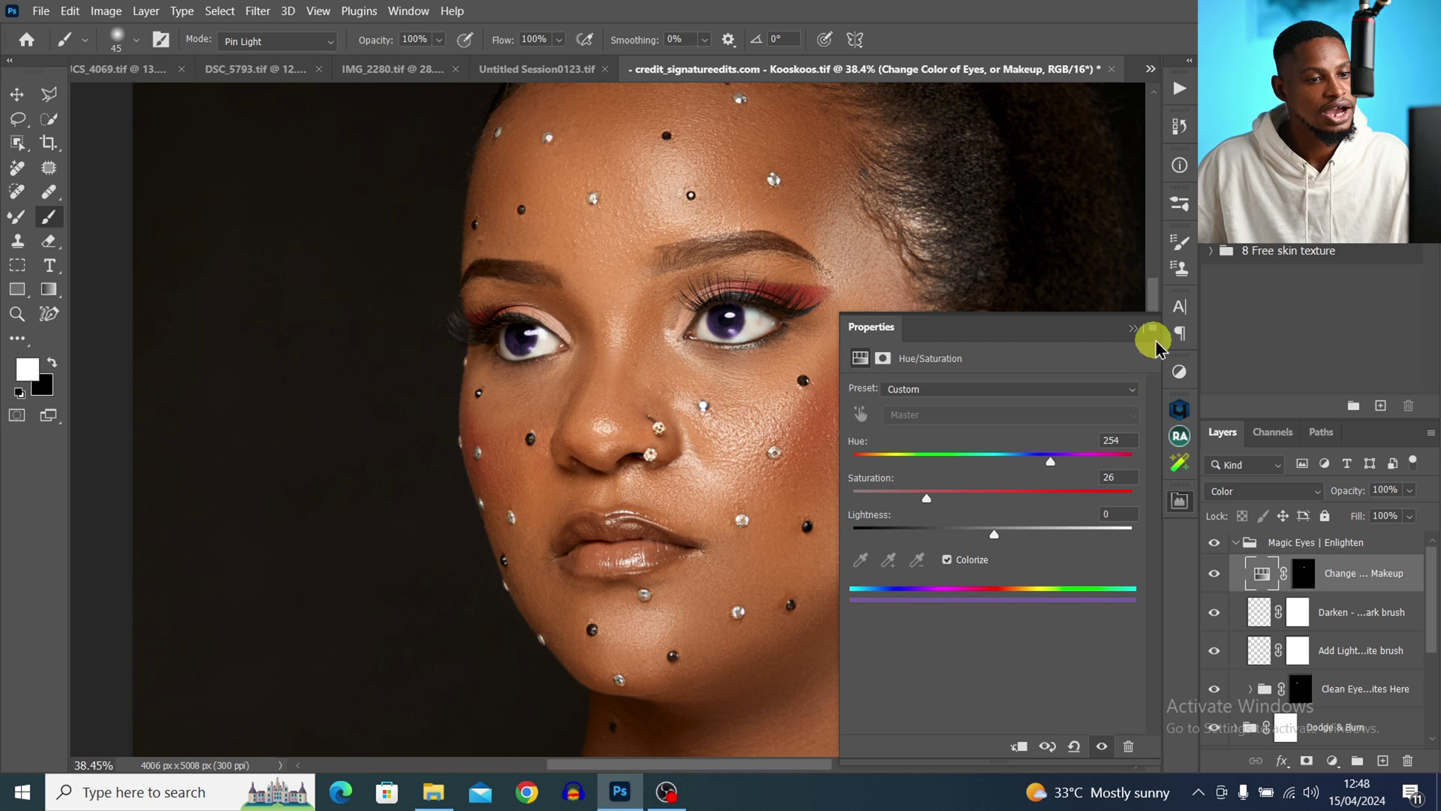
click(1133, 328)
Duplicate the Change Color of Eyes, or Makeup layer and fill the copy's mask with black
key(z)
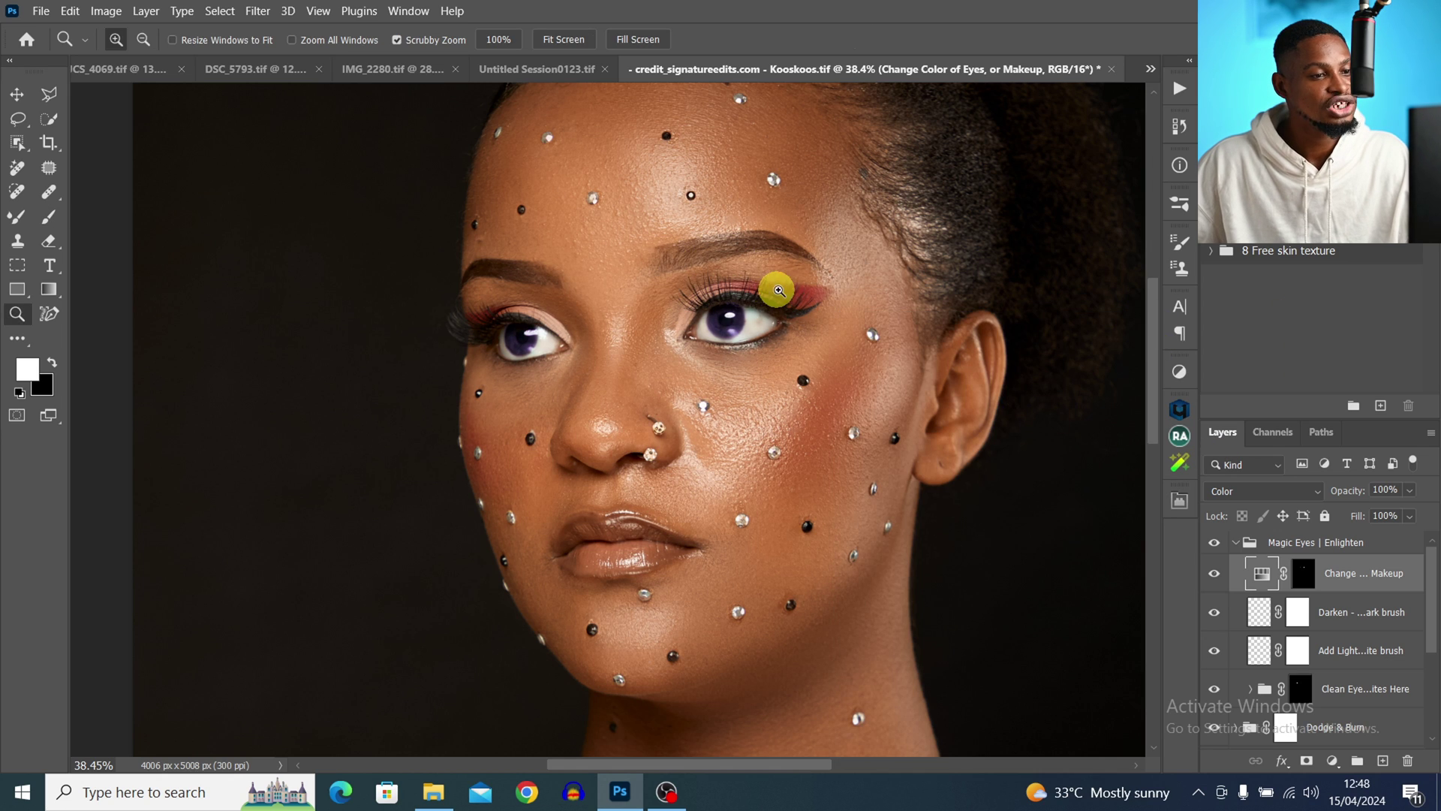
drag(788, 290, 834, 289)
key(b)
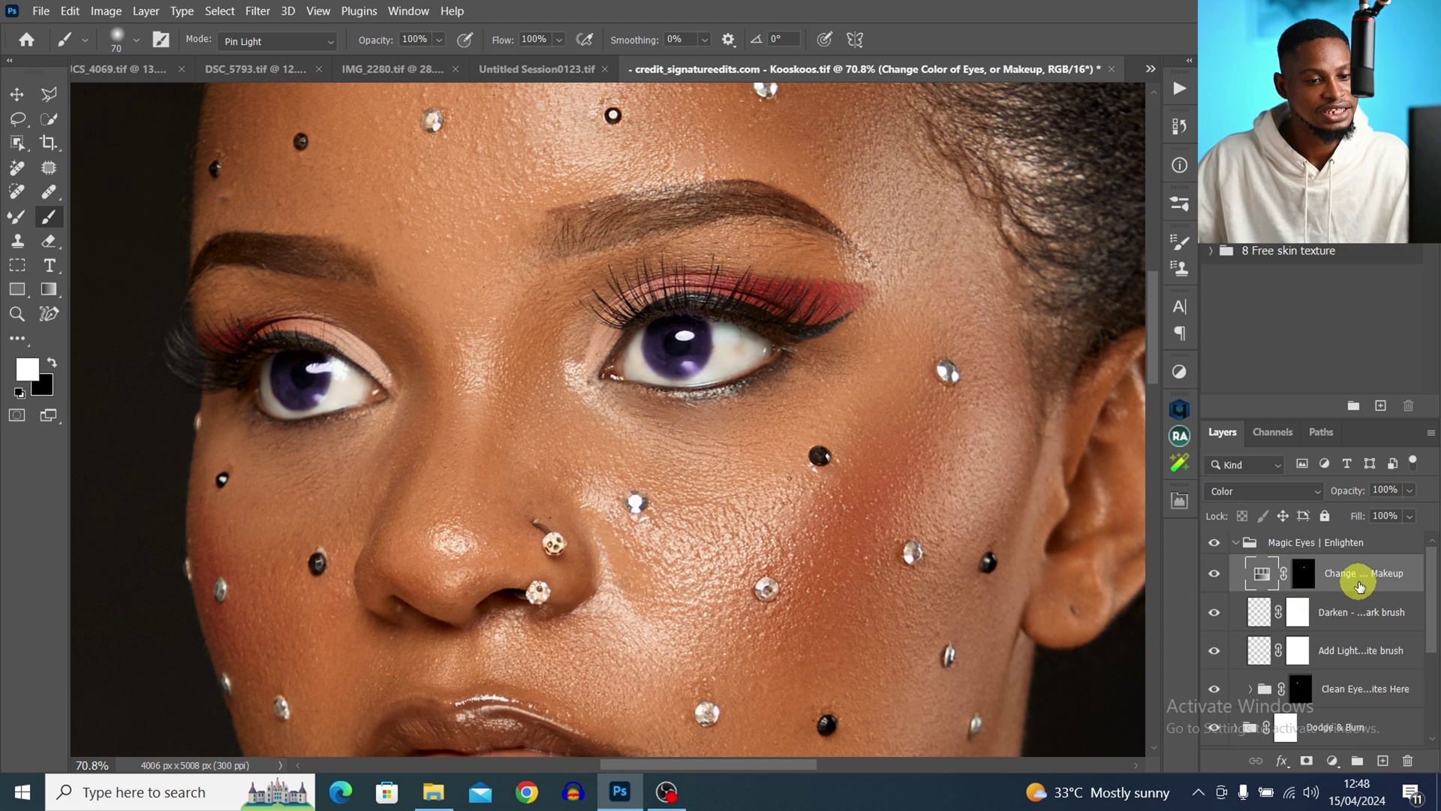
key(ctrl+j)
key(alt+BackSpace)
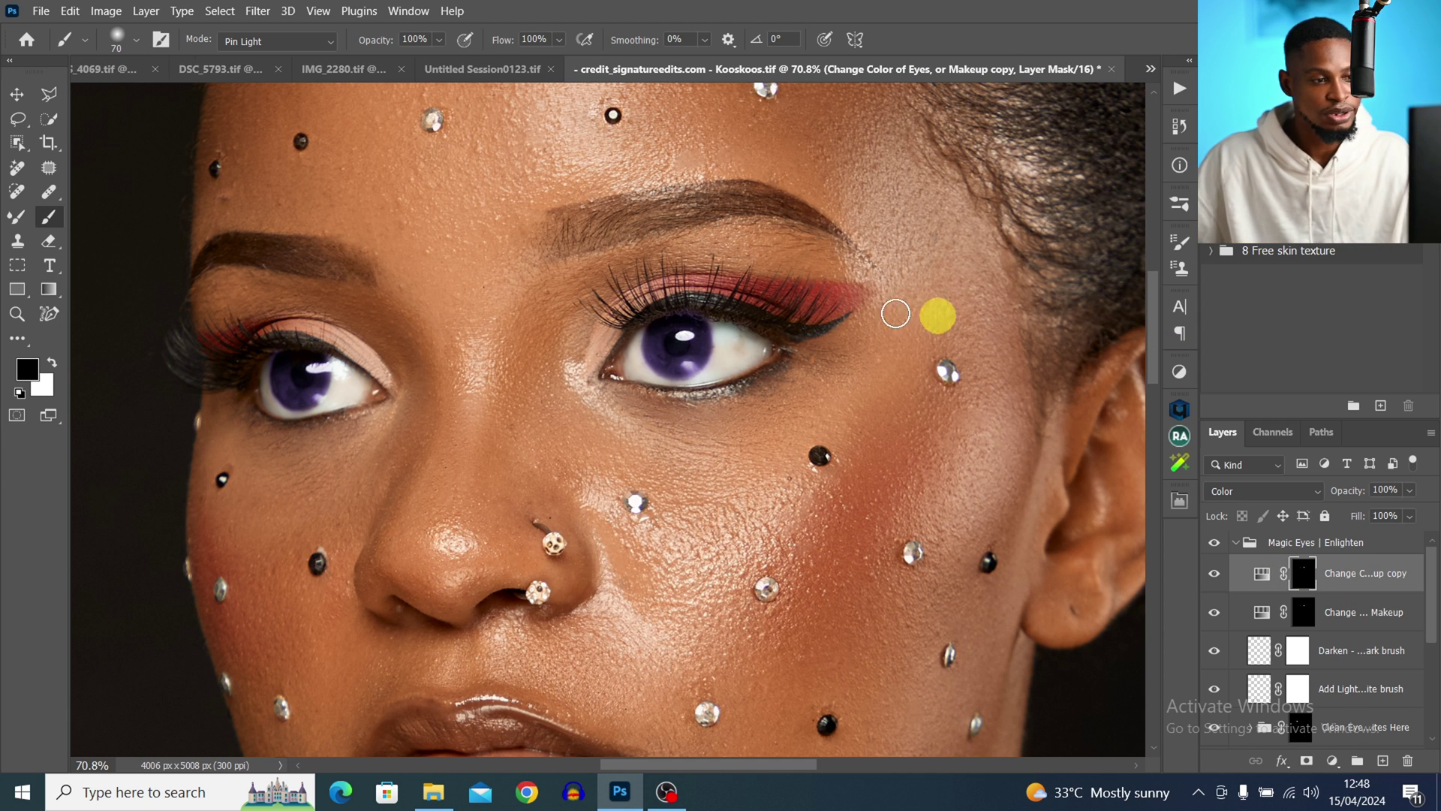
Paint the eyeshadow of both eyes in white on the copied layer's mask, using brush sizes between 50 and 125 px
key(bracketright)
key(bracketright)
key(bracketright)
key(bracketright)
key(x)
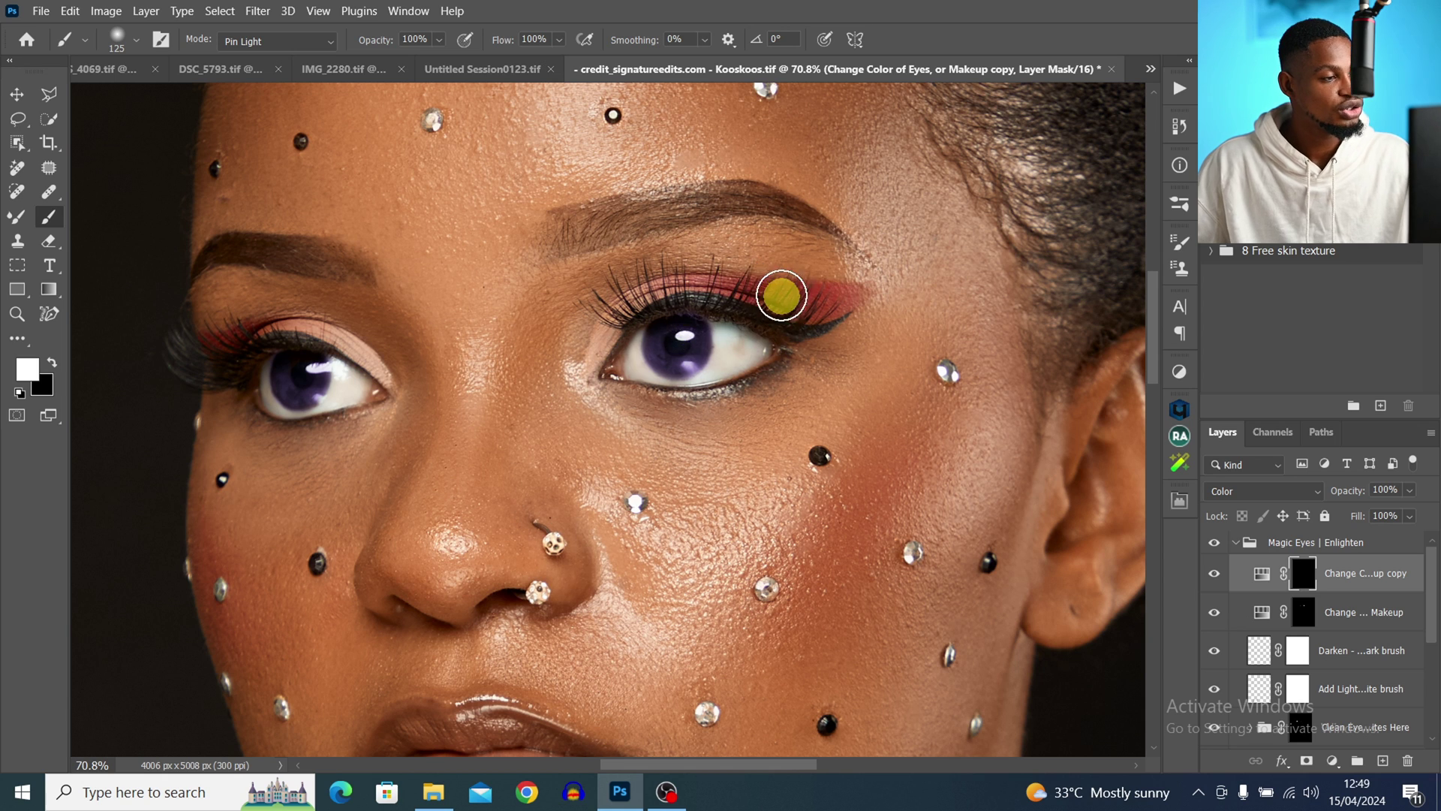
key(bracketleft)
key(bracketleft)
key(bracketleft)
key(bracketleft)
key(bracketleft)
key(bracketleft)
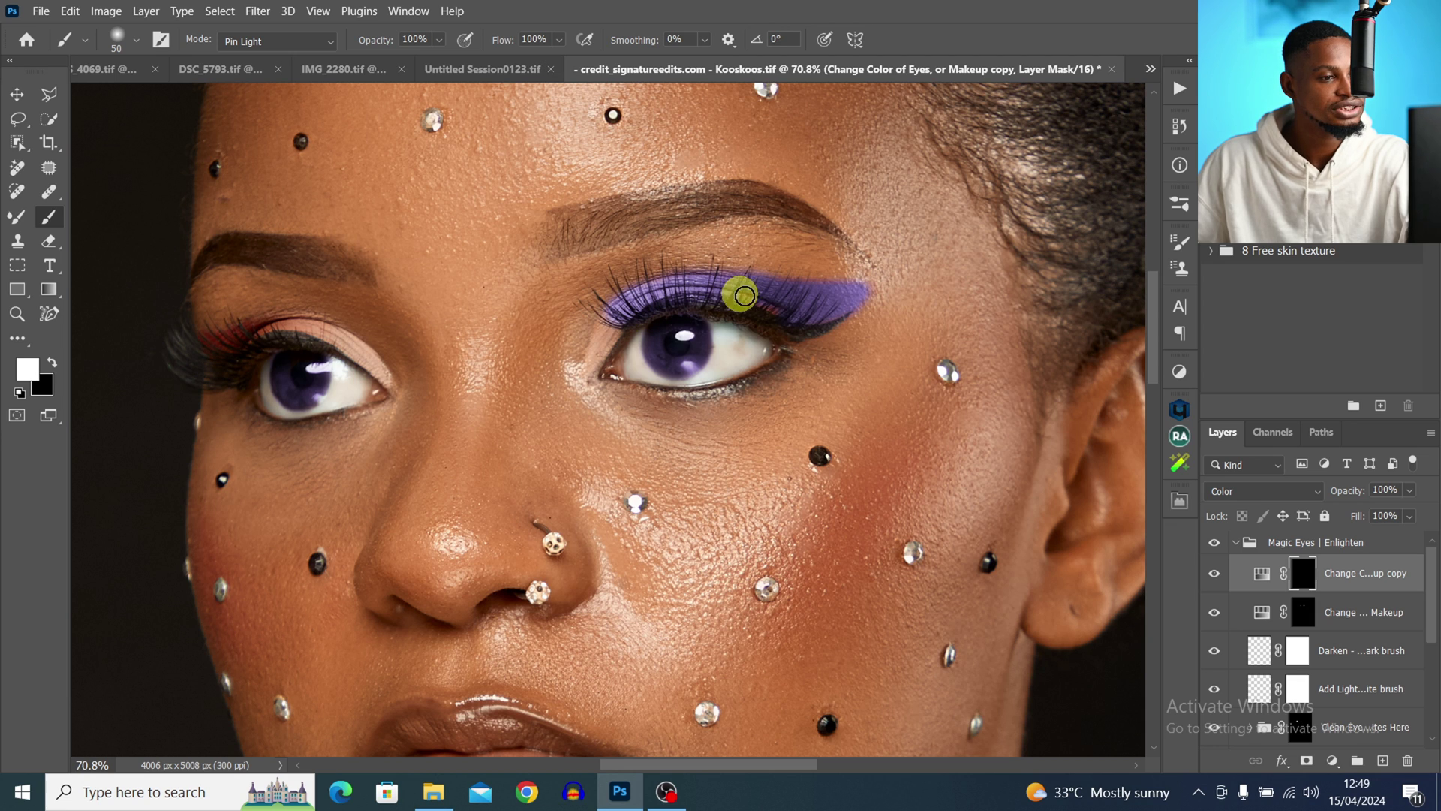
key(bracketright)
key(bracketright)
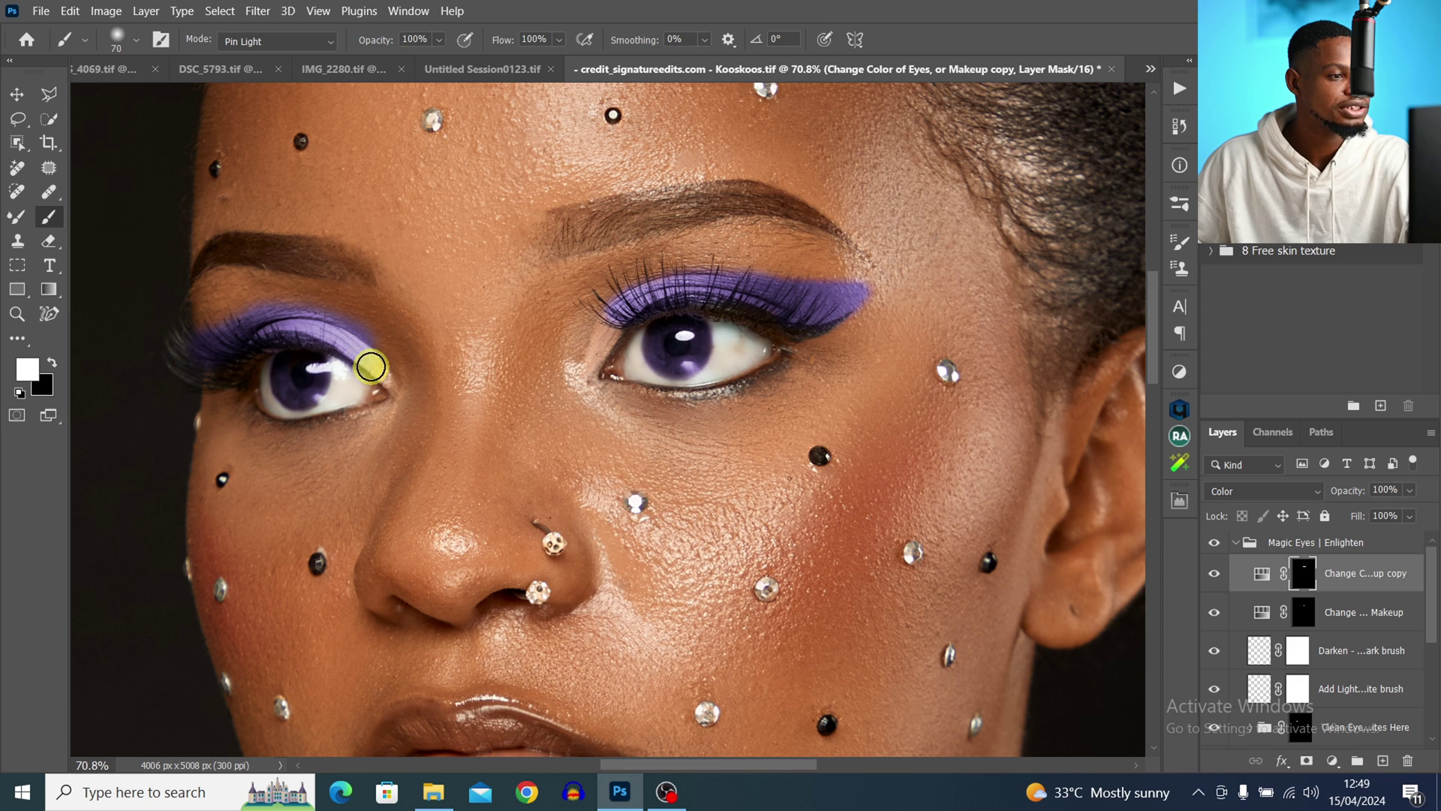
Set the copied adjustment's hue to 80 and paint the lips in white on its mask with a 100 px brush
click(1264, 580)
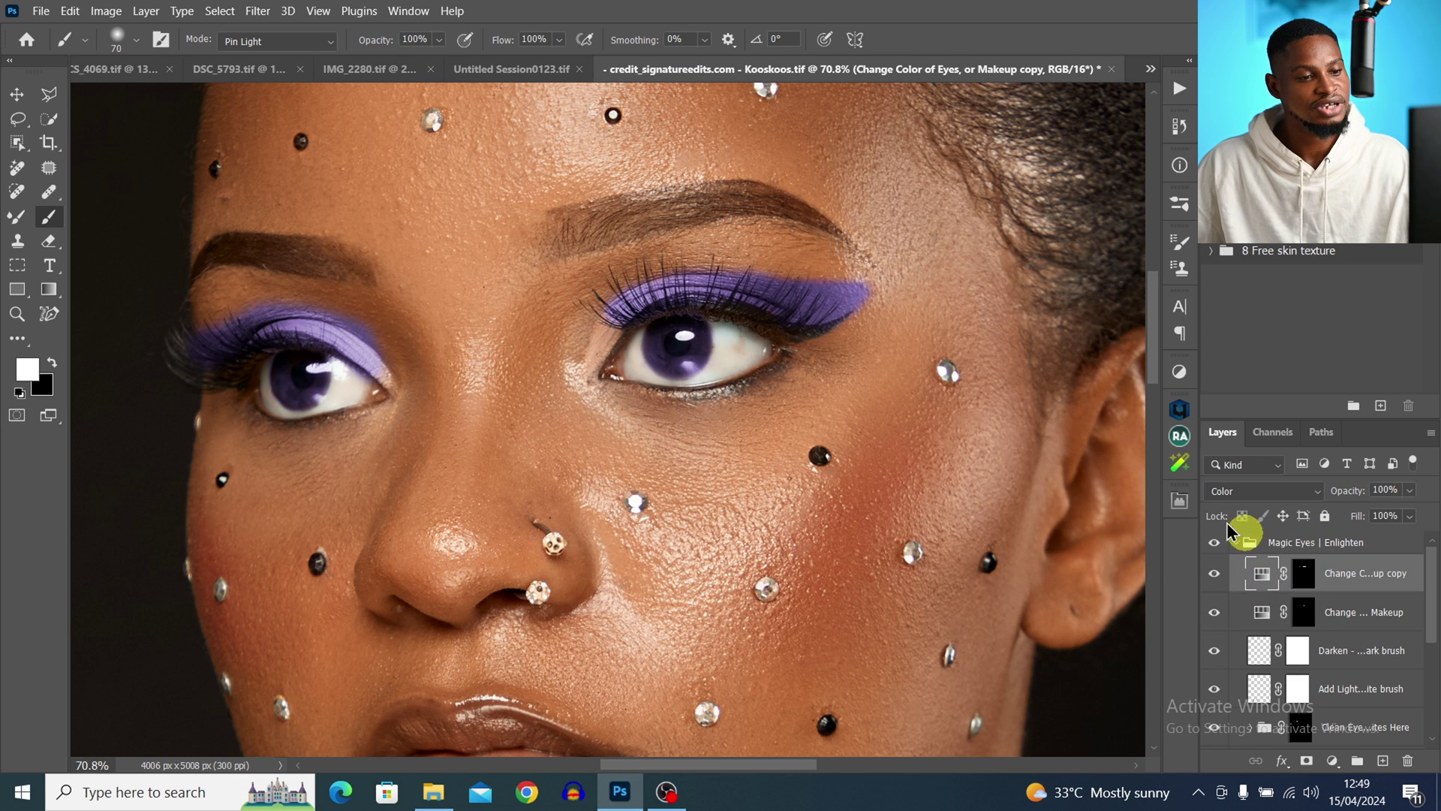
double_click(1256, 578)
drag(1047, 464, 916, 464)
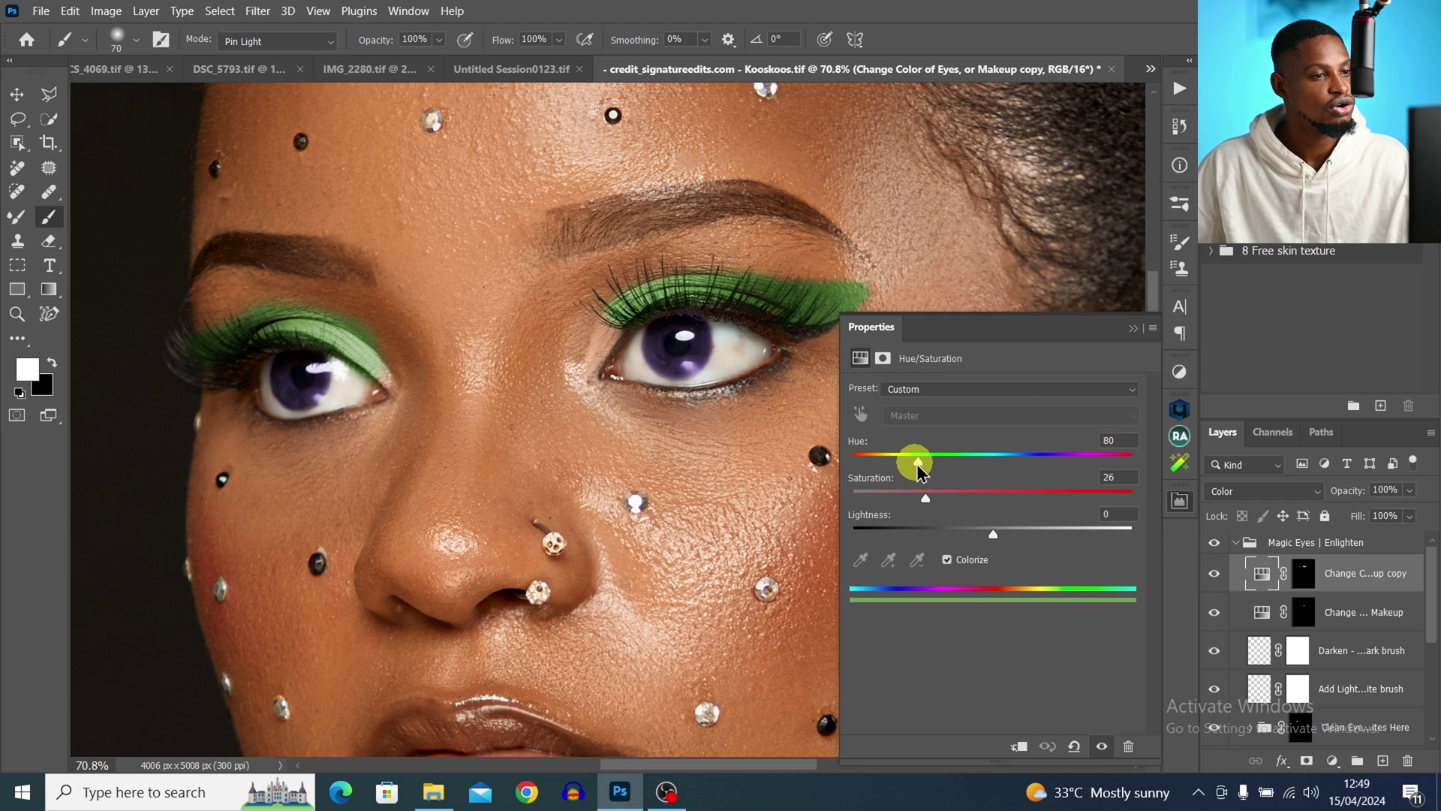
click(1132, 328)
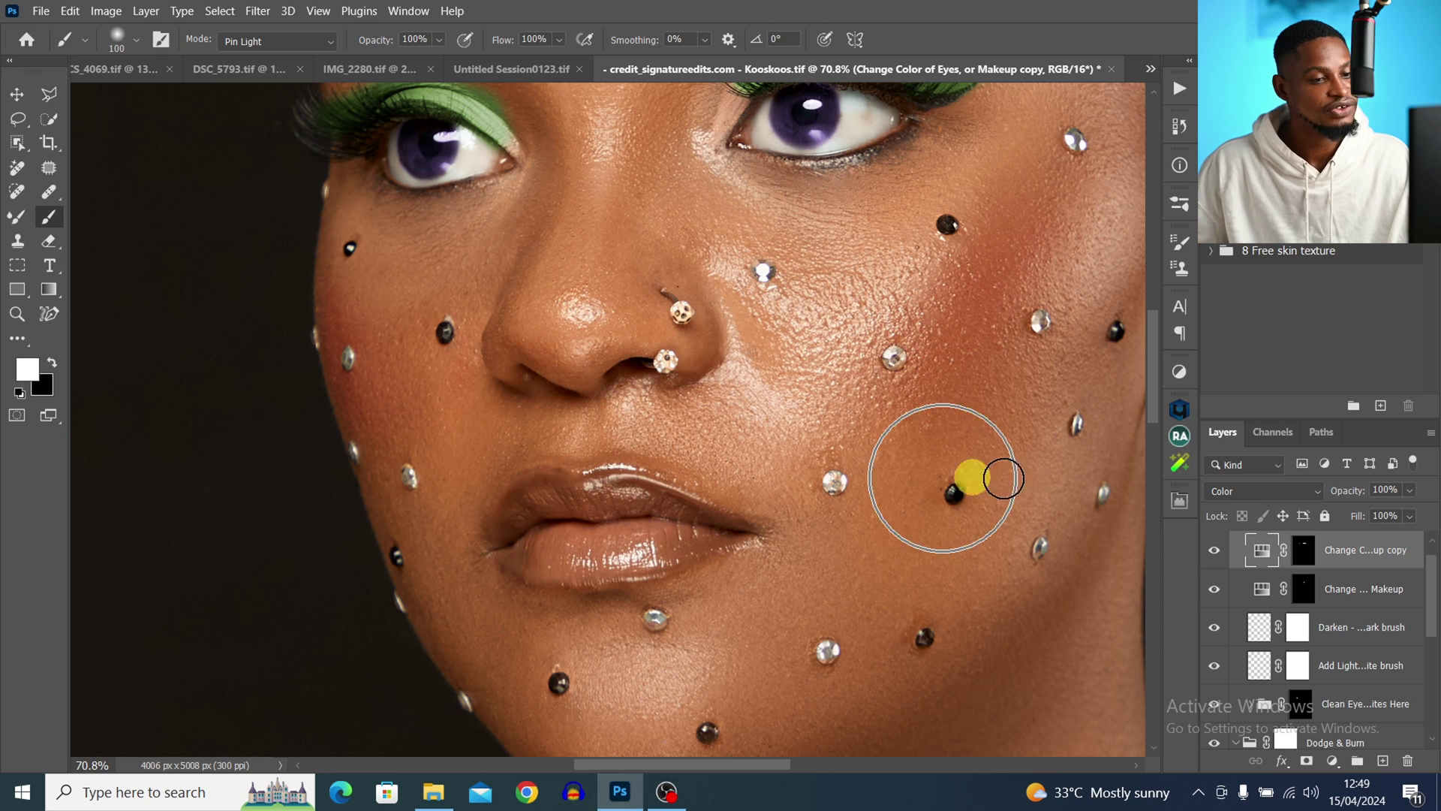
click(1304, 550)
mouse_move(601, 517)
mouse_down()
mouse_move(621, 542)
mouse_move(666, 536)
mouse_move(529, 556)
mouse_move(520, 528)
mouse_move(547, 505)
mouse_move(609, 495)
mouse_move(712, 526)
mouse_move(586, 533)
mouse_up()
Delete the copied color layer and paint both irises black on the original Change Color of Eyes, or Makeup mask
key(Delete)
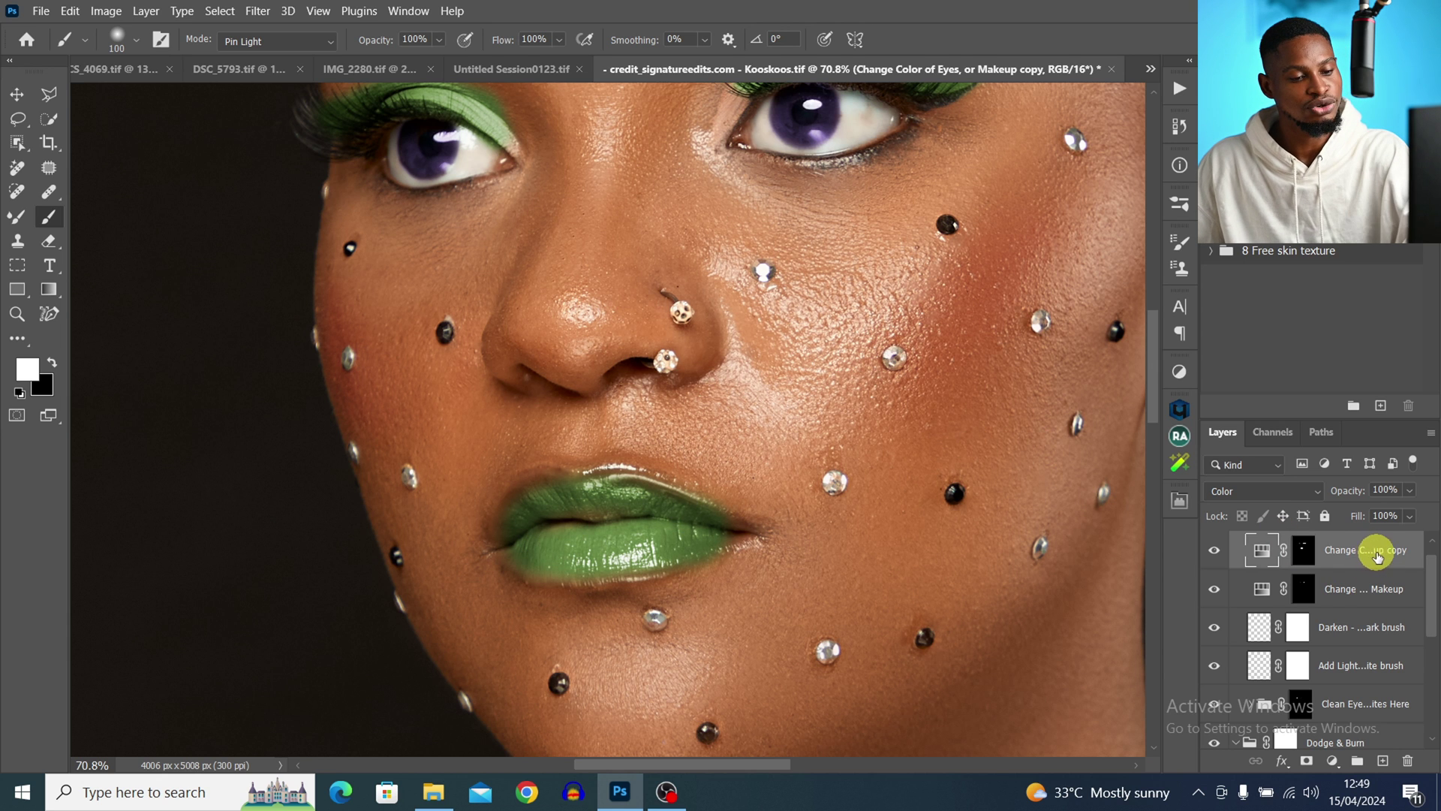
key(z)
drag(823, 401, 732, 410)
click(836, 220)
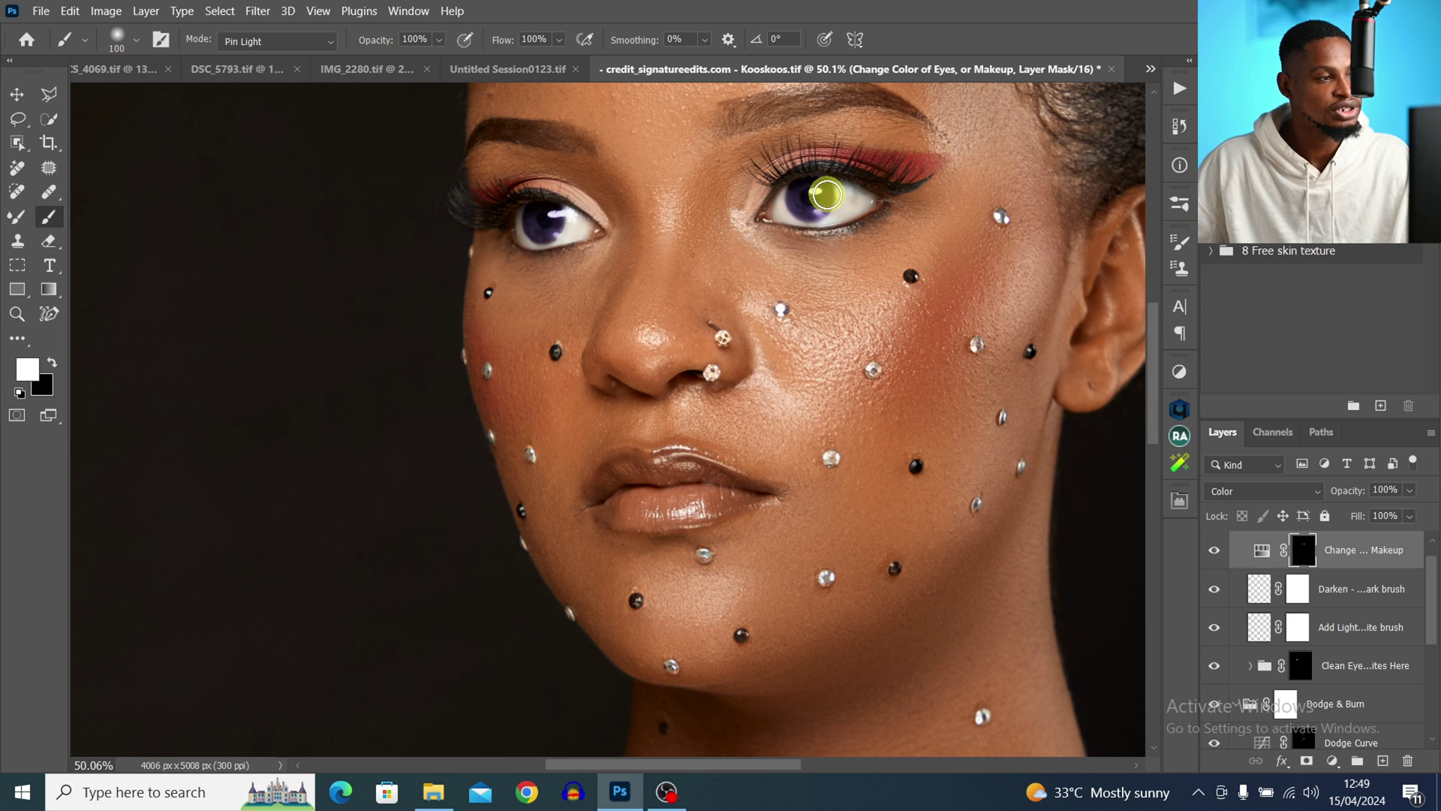
mouse_move(629, 218)
mouse_down()
mouse_move(538, 205)
mouse_move(514, 241)
mouse_move(572, 193)
mouse_up()
key(x)
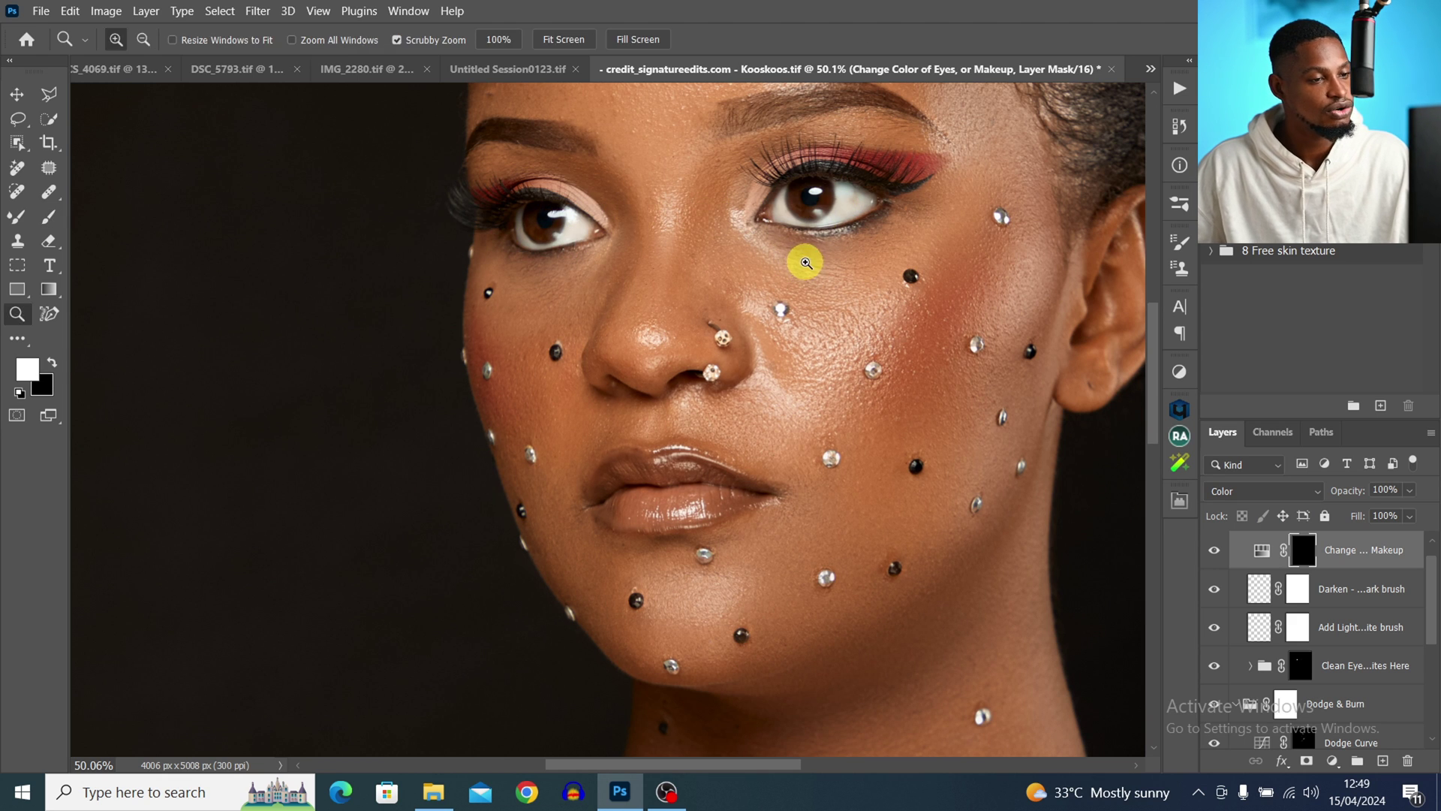
Collapse the Magic Eyes | Enlighten group and compare the portrait with and without it
drag(804, 263, 710, 315)
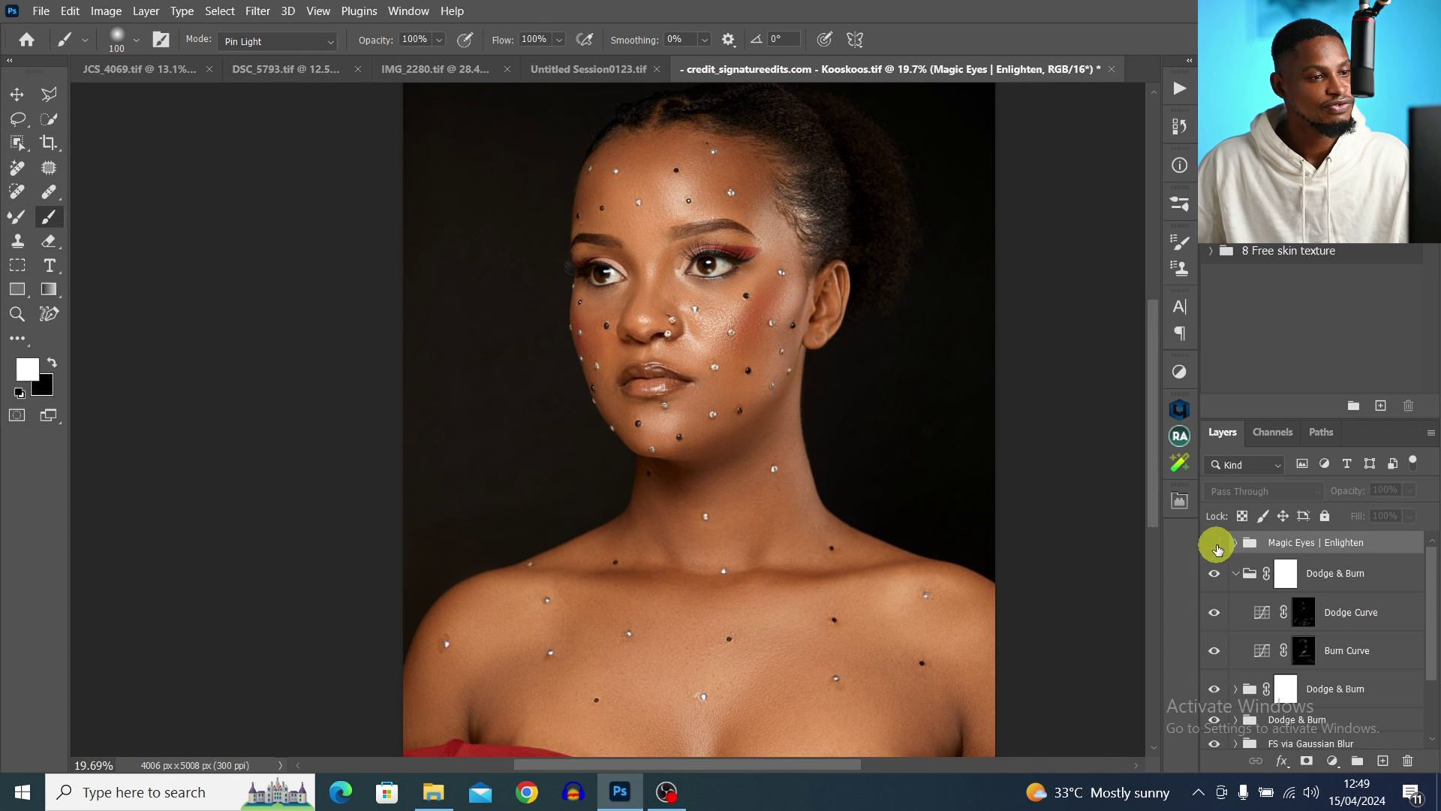
click(1216, 547)
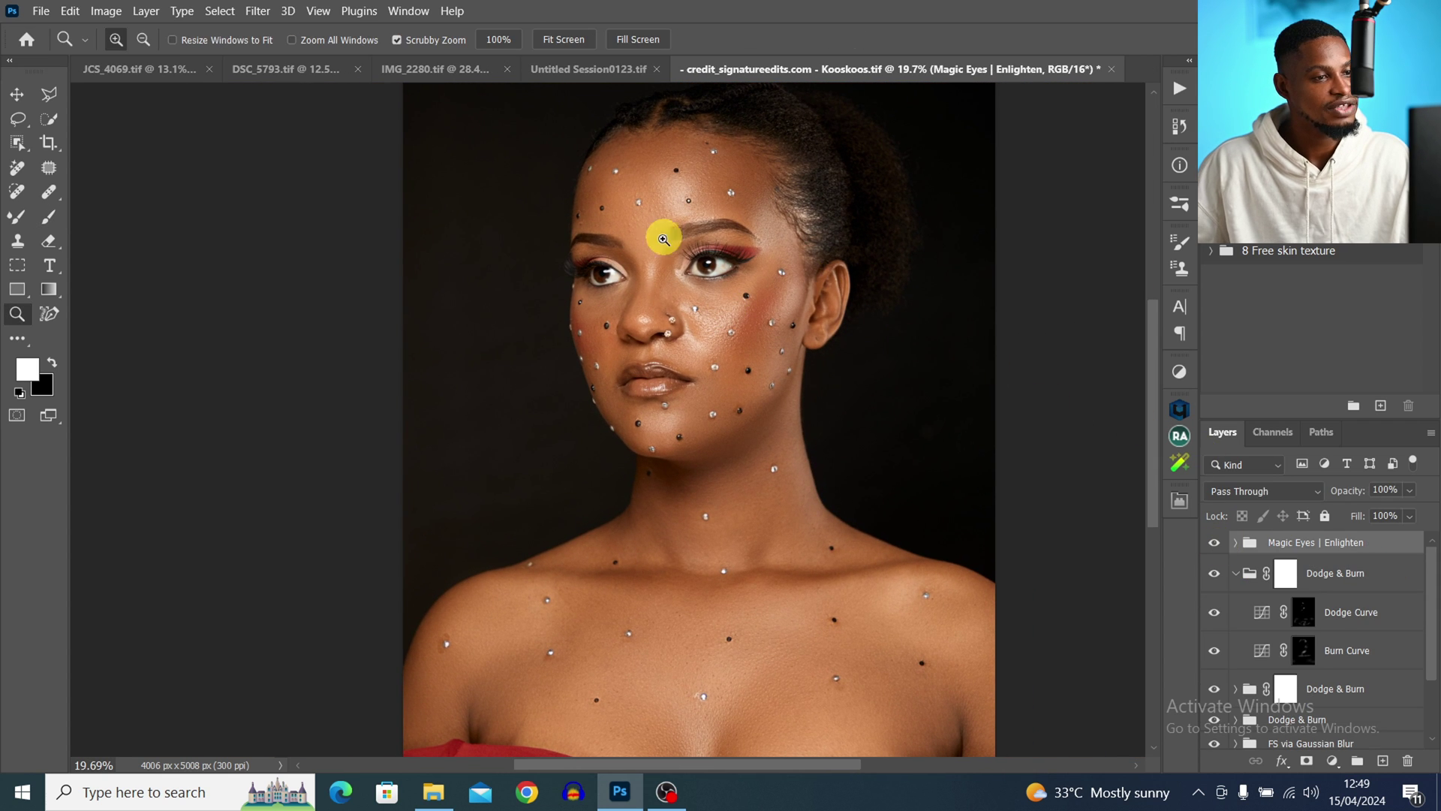
drag(660, 232, 718, 241)
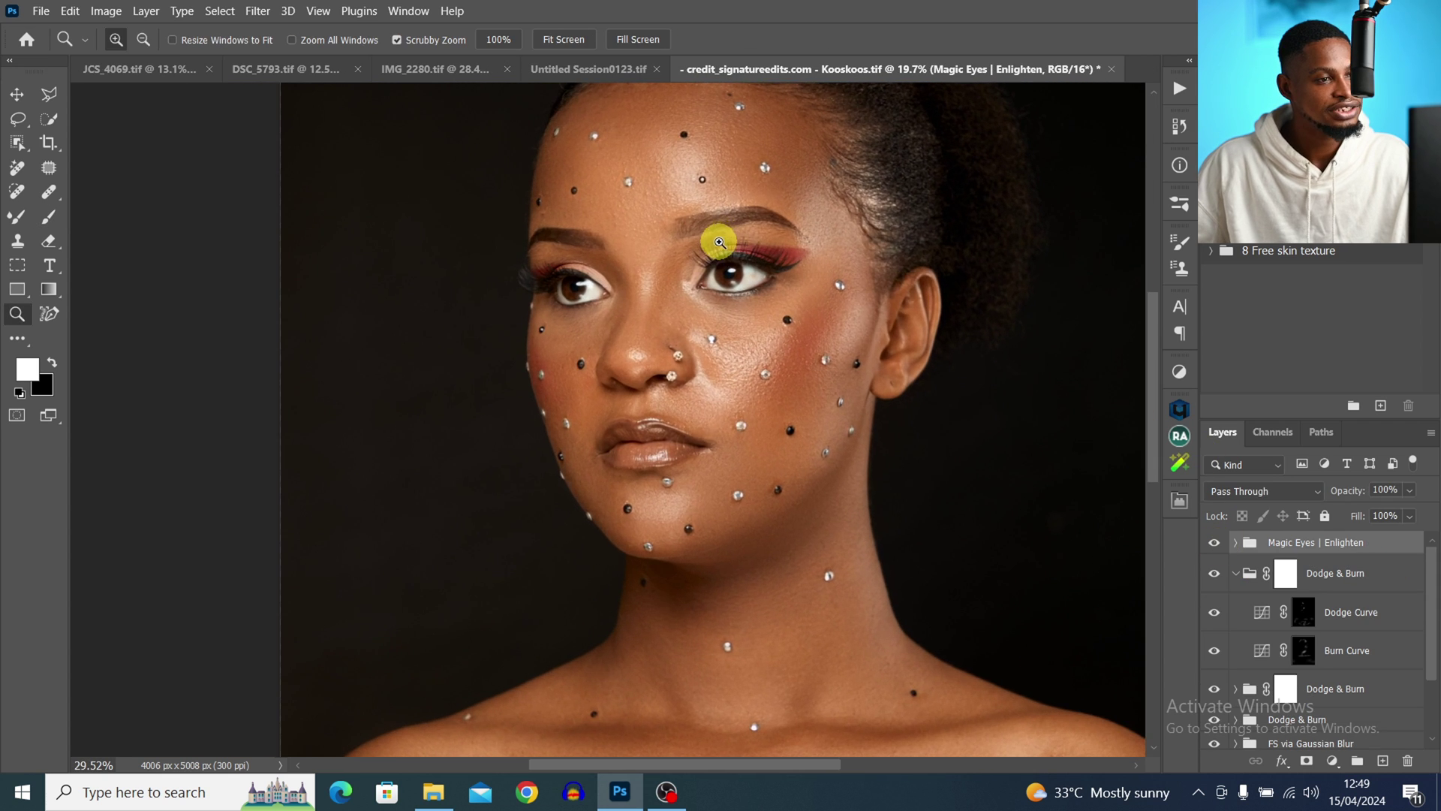
click(1209, 542)
drag(772, 397, 746, 377)
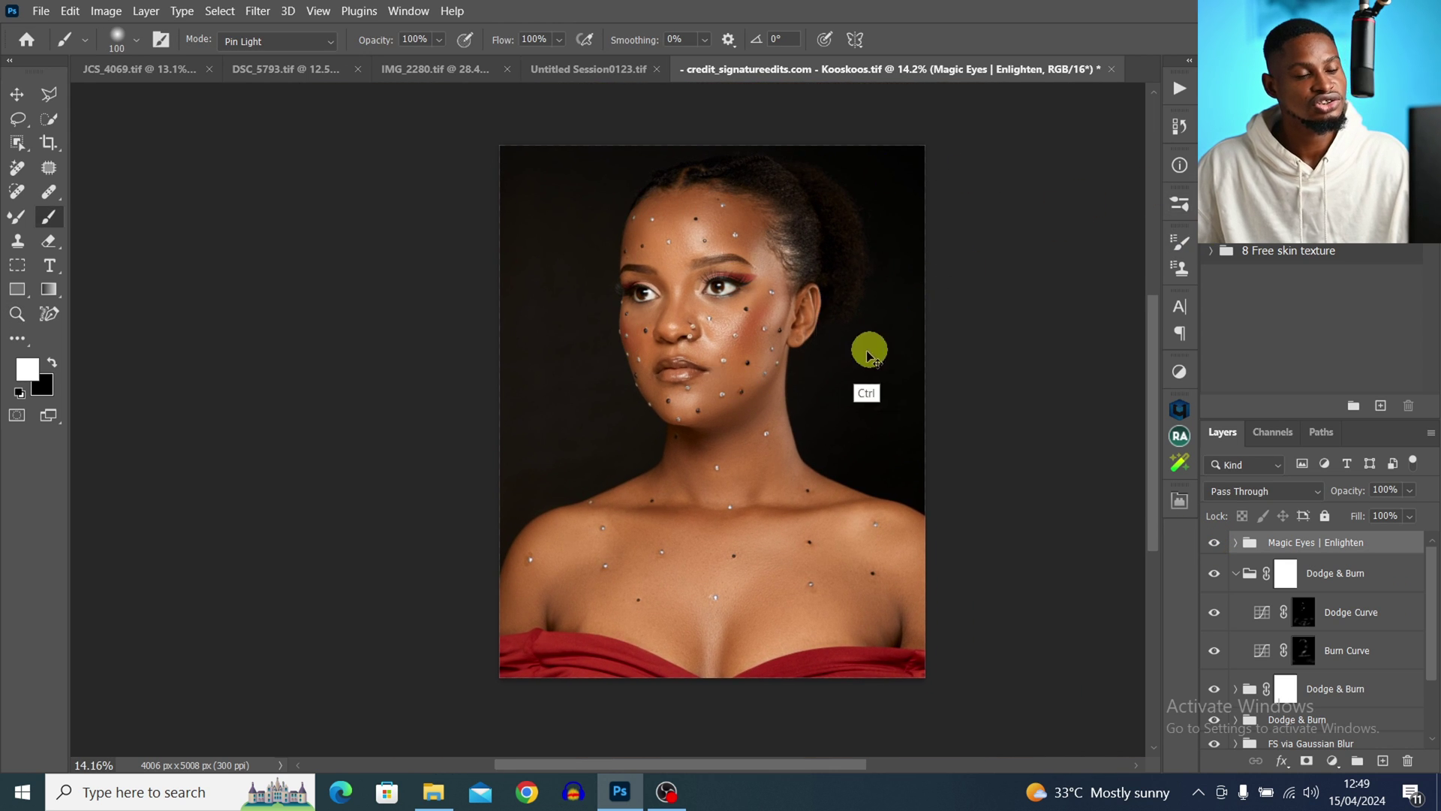
Add a Magical Skin Tone correction group above the Magic Eyes | Enlighten group
click(1179, 437)
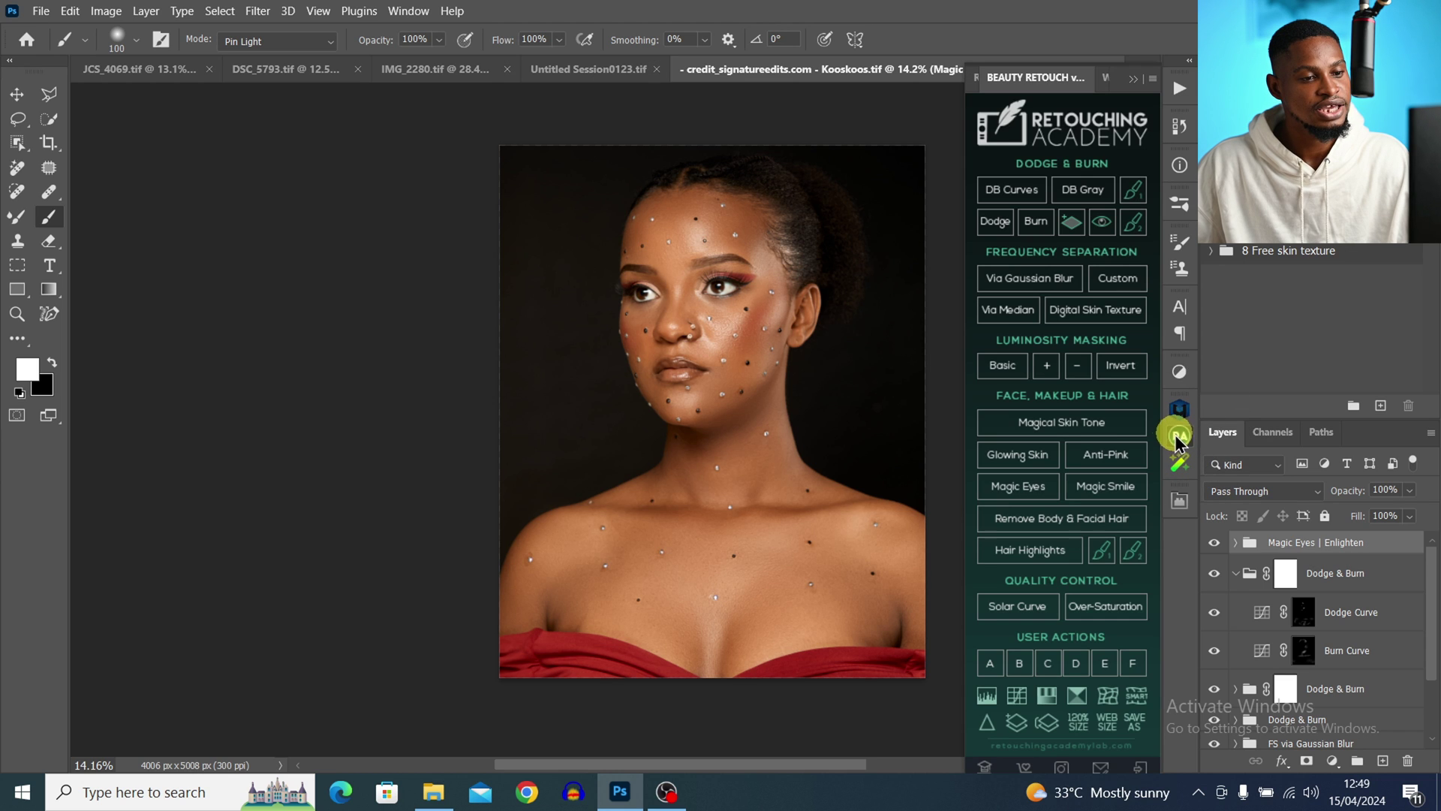
click(1075, 433)
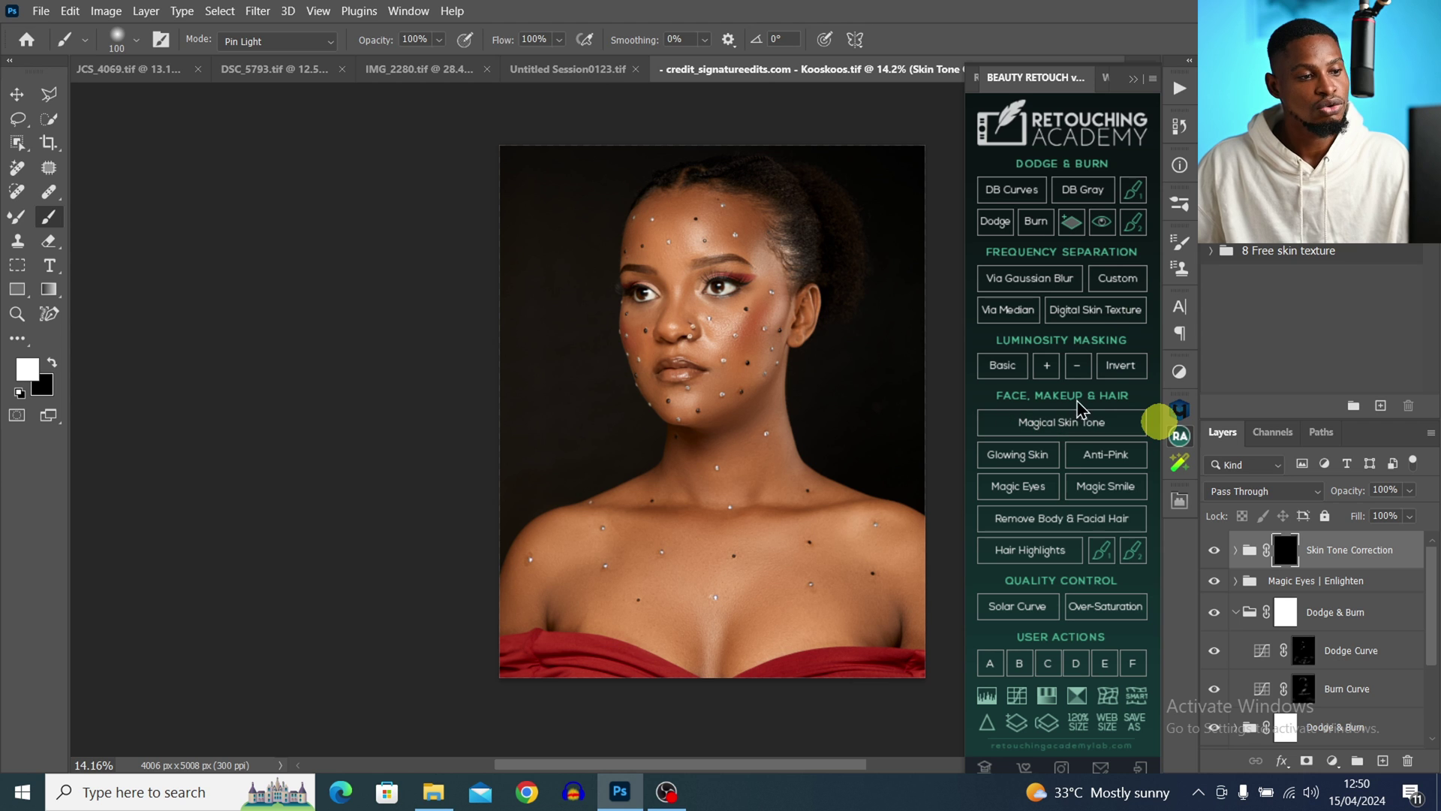
key(z)
mouse_move(722, 248)
mouse_down()
mouse_move(778, 234)
mouse_move(756, 232)
mouse_up()
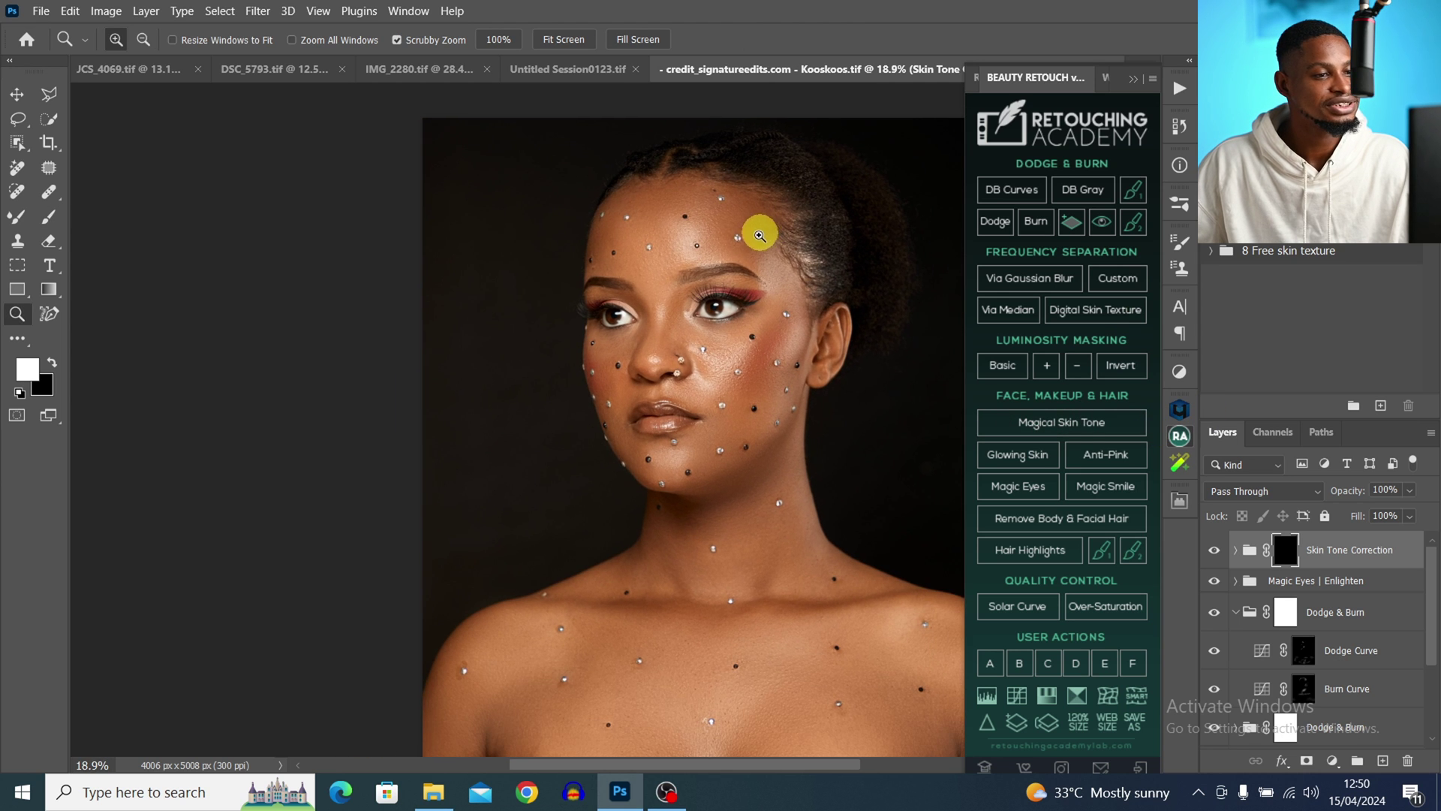
Paint the forehead, nose and near cheek in white on the Skin Tone Correction mask with a 300 px brush
key(b)
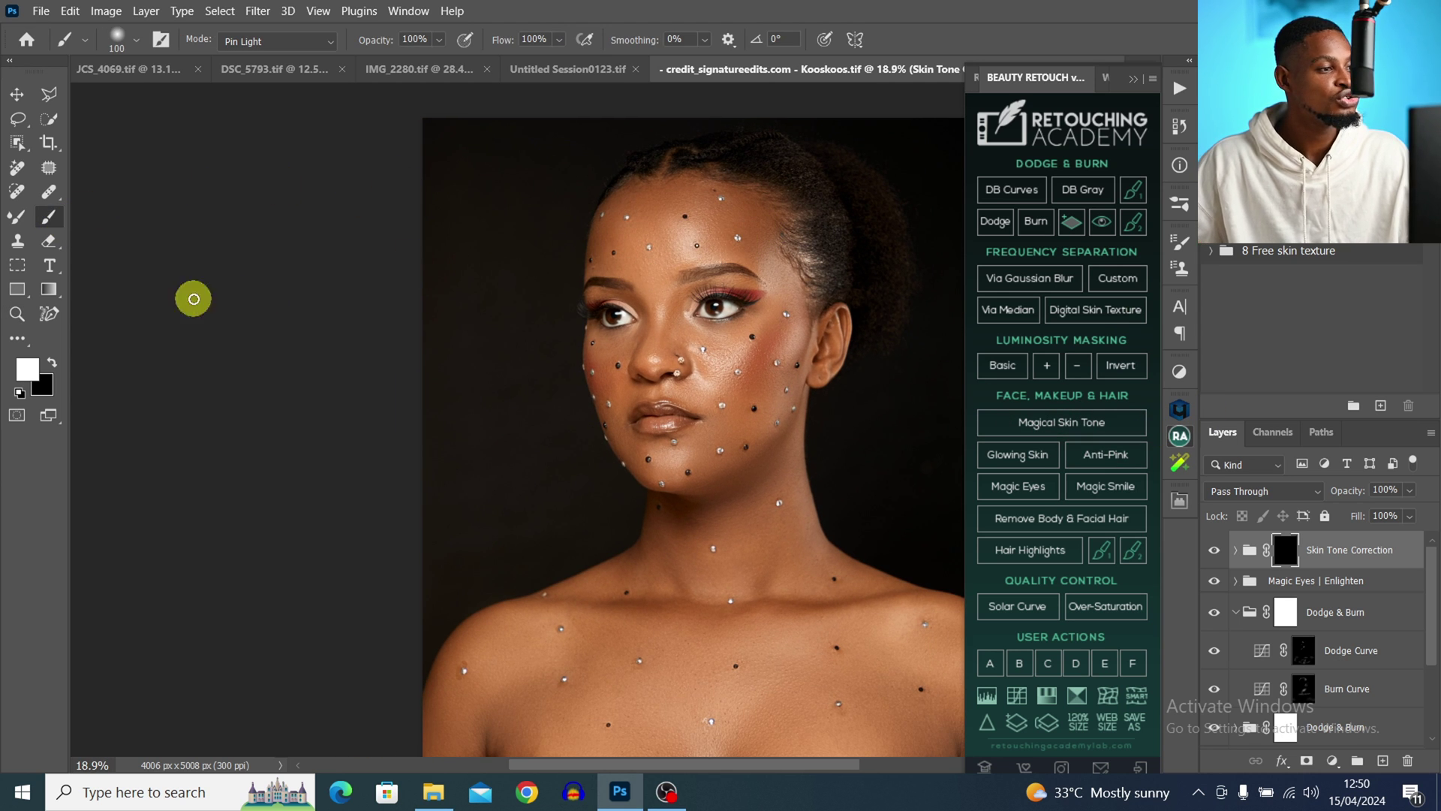
click(1285, 552)
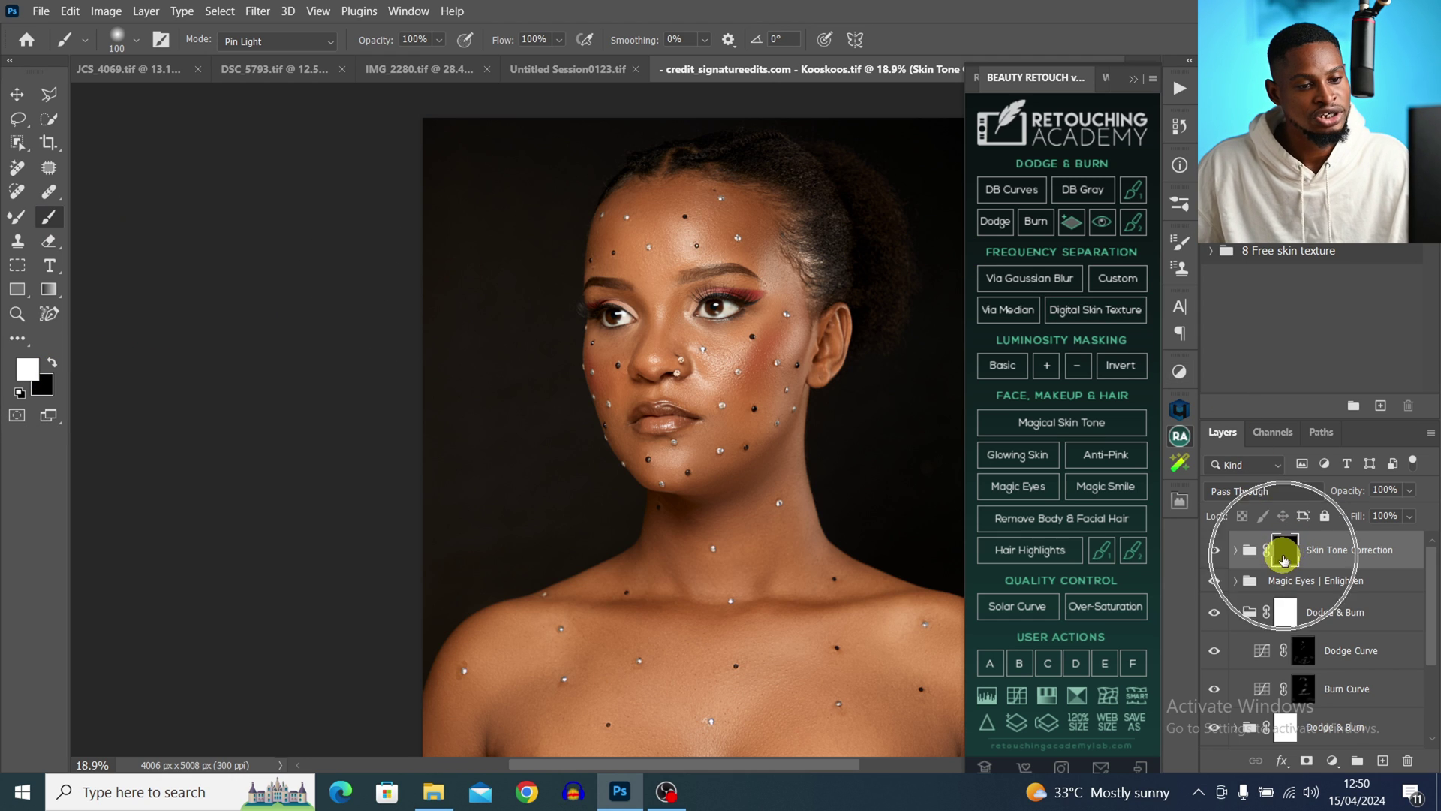
key(bracketright)
key(bracketright)
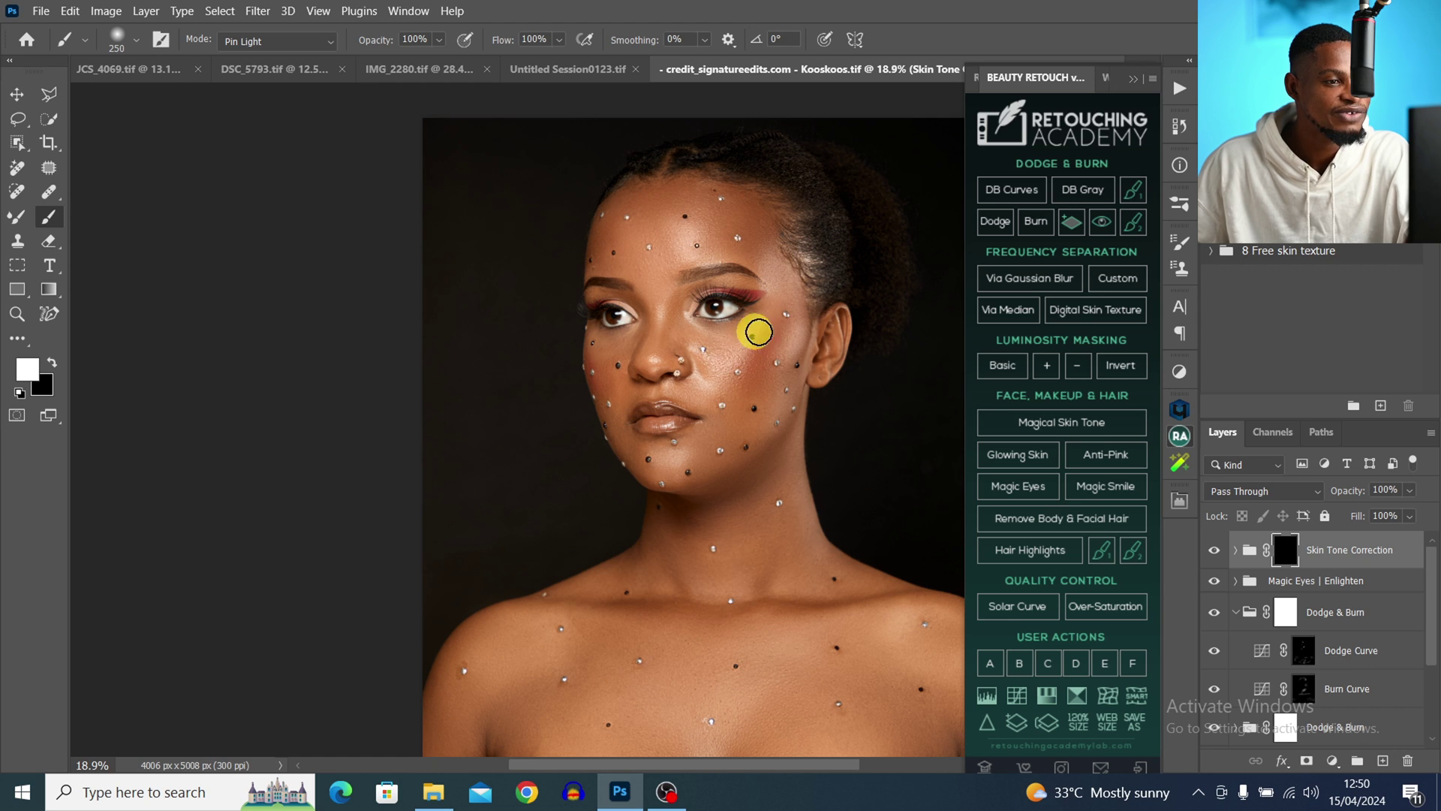
key(bracketright)
click(716, 304)
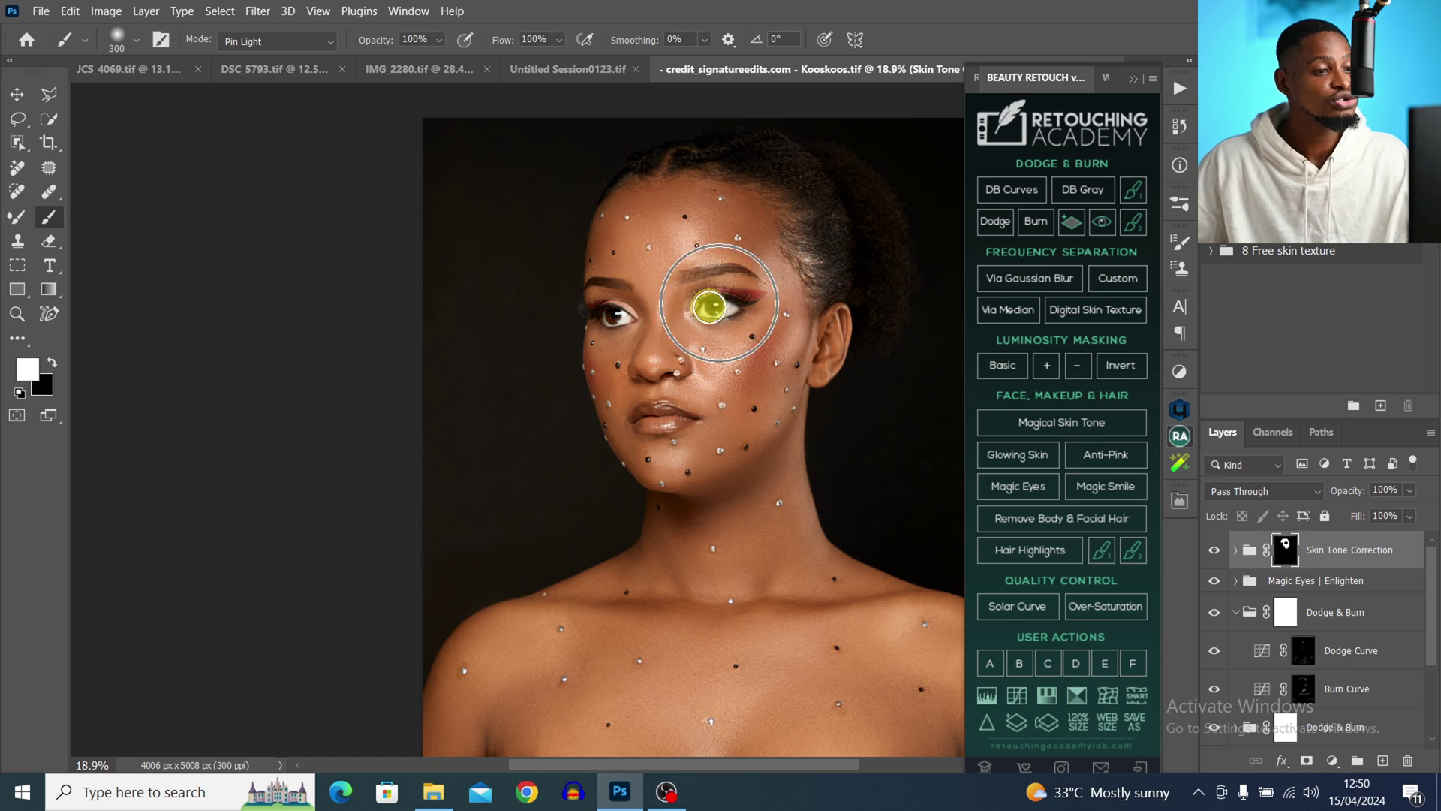
click(820, 363)
Expand the Skin Tone Correction group and set its uppermost color fill to green, 128d01
click(1256, 549)
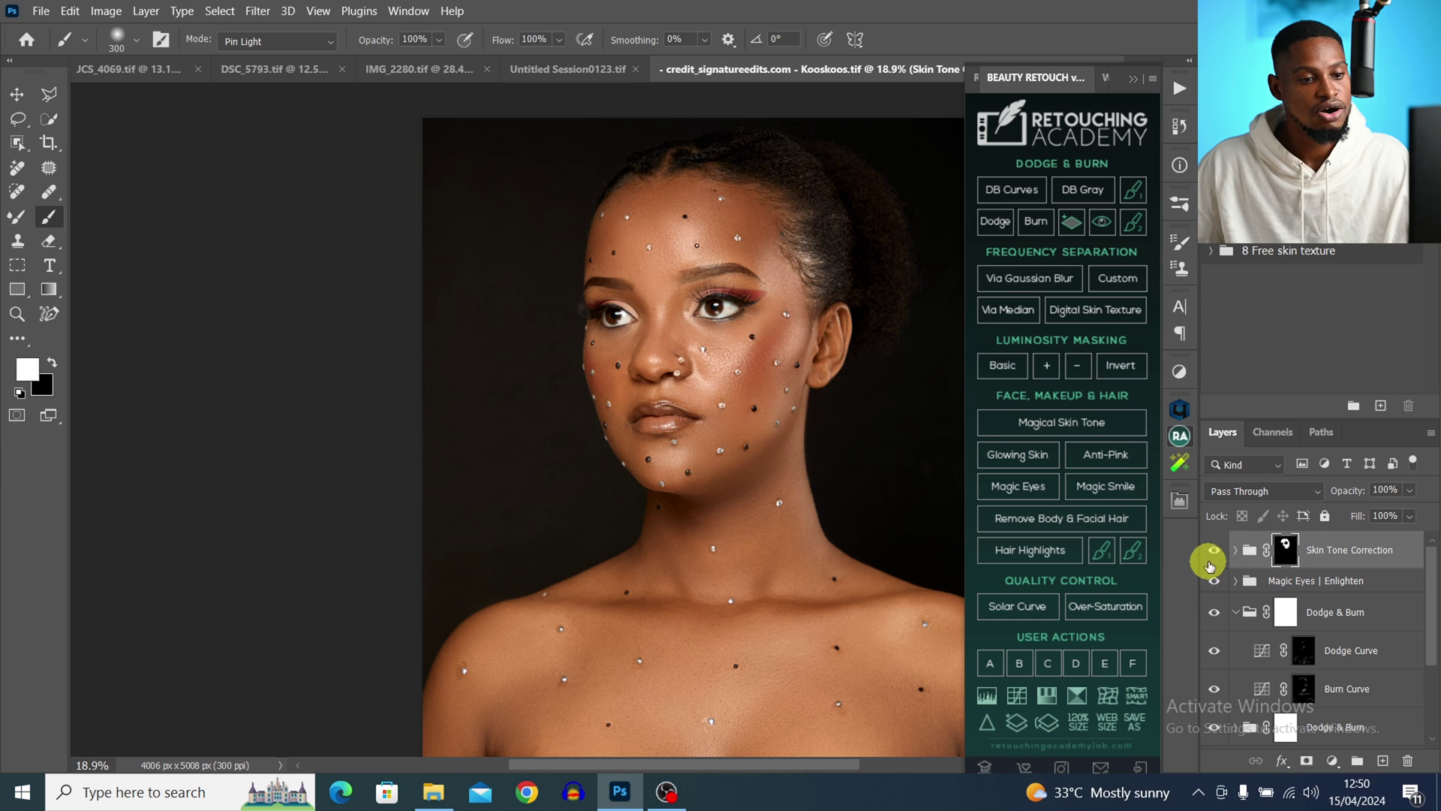
click(1236, 556)
click(1277, 593)
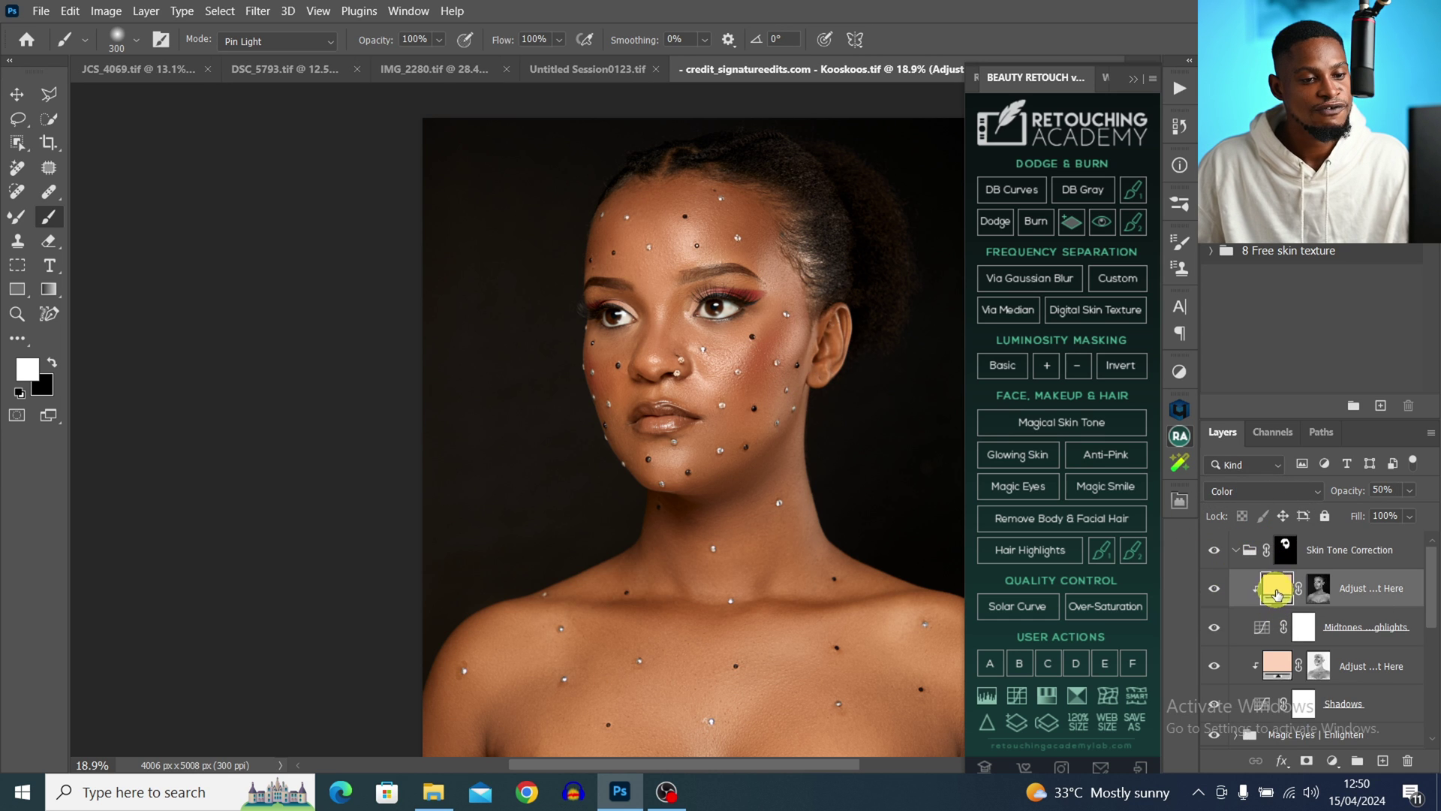
double_click(1274, 589)
click(1124, 298)
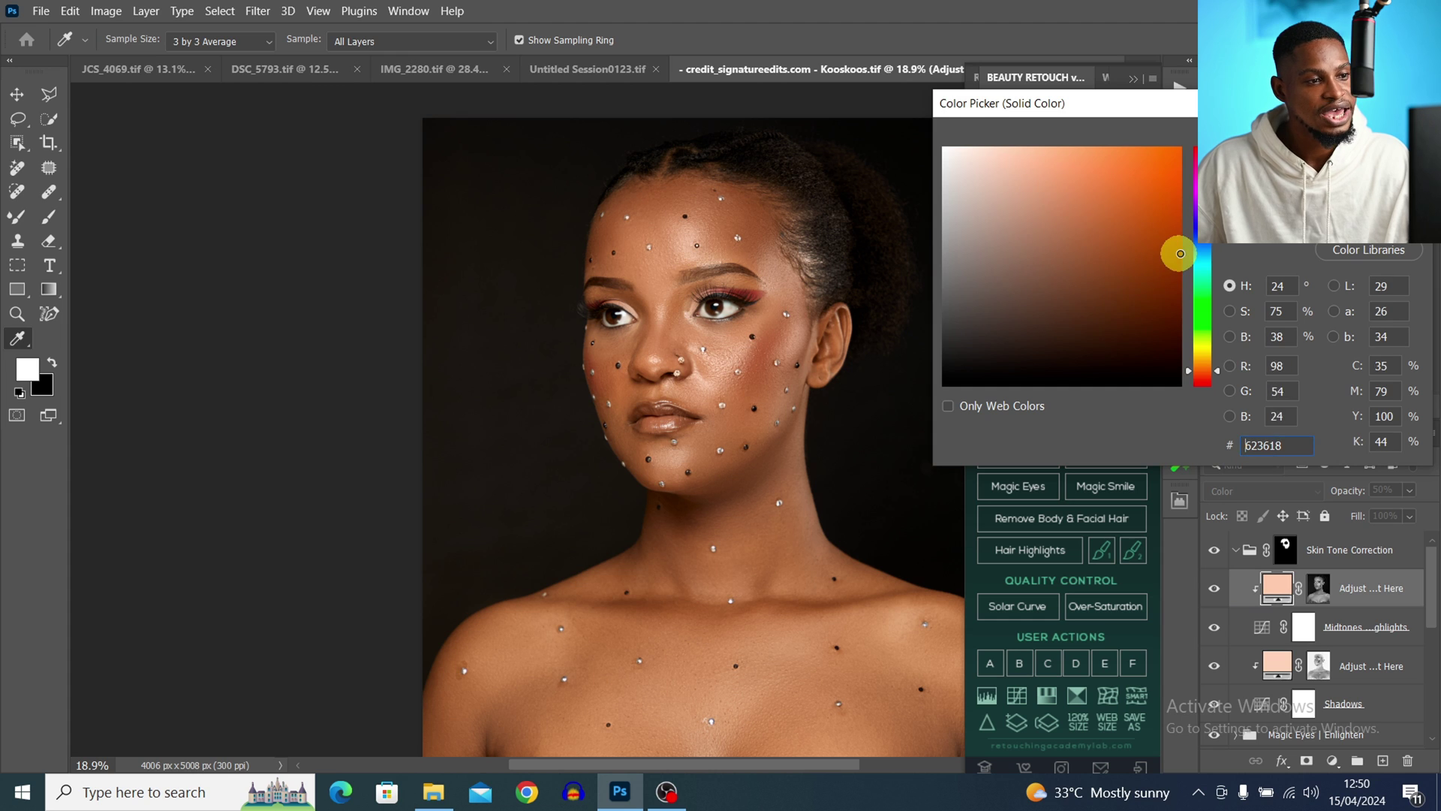
drag(1203, 369, 1203, 311)
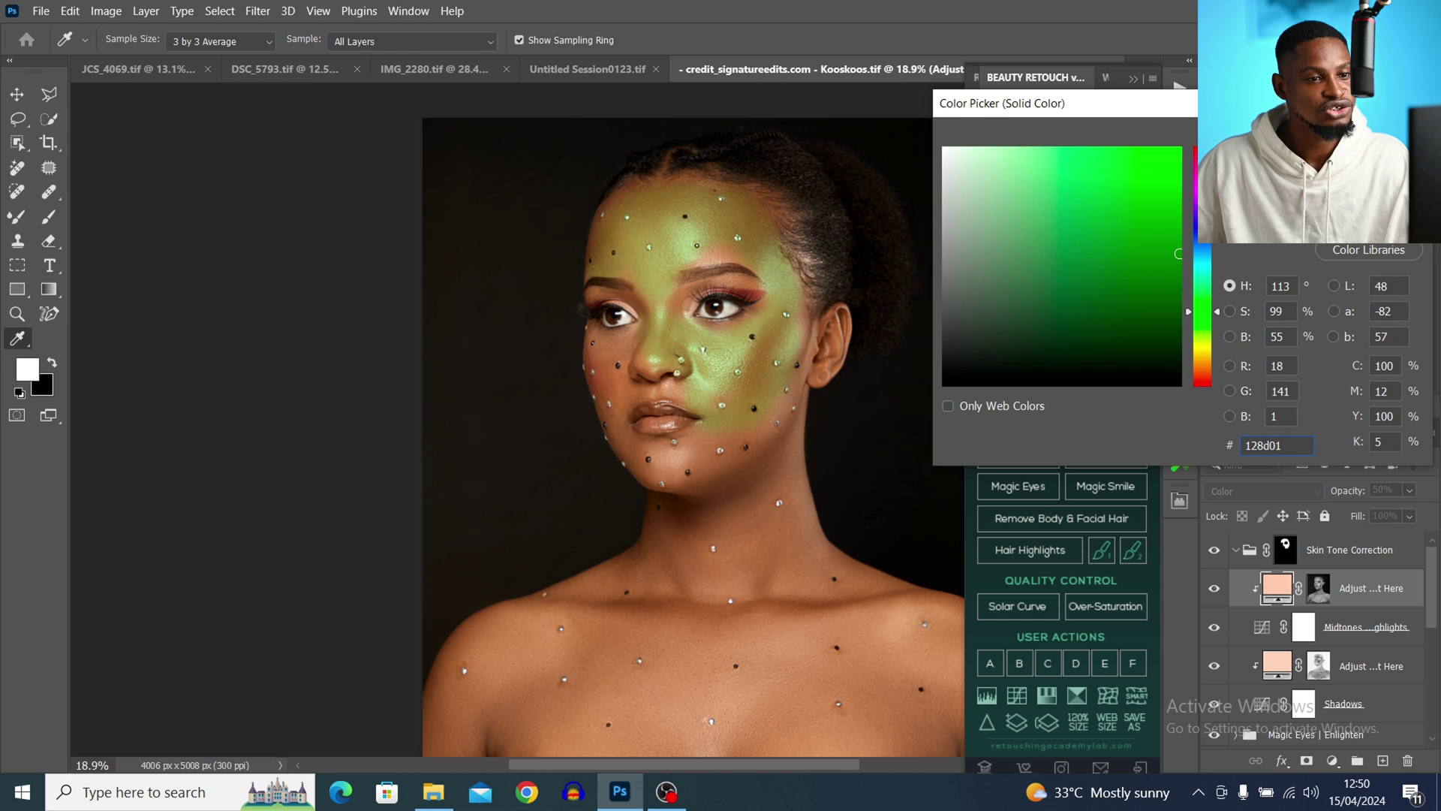
key(Return)
Paint the remaining face, neck, shoulders and chest in white on the Skin Tone Correction mask, varying the brush size around 200 to 300 px
key(b)
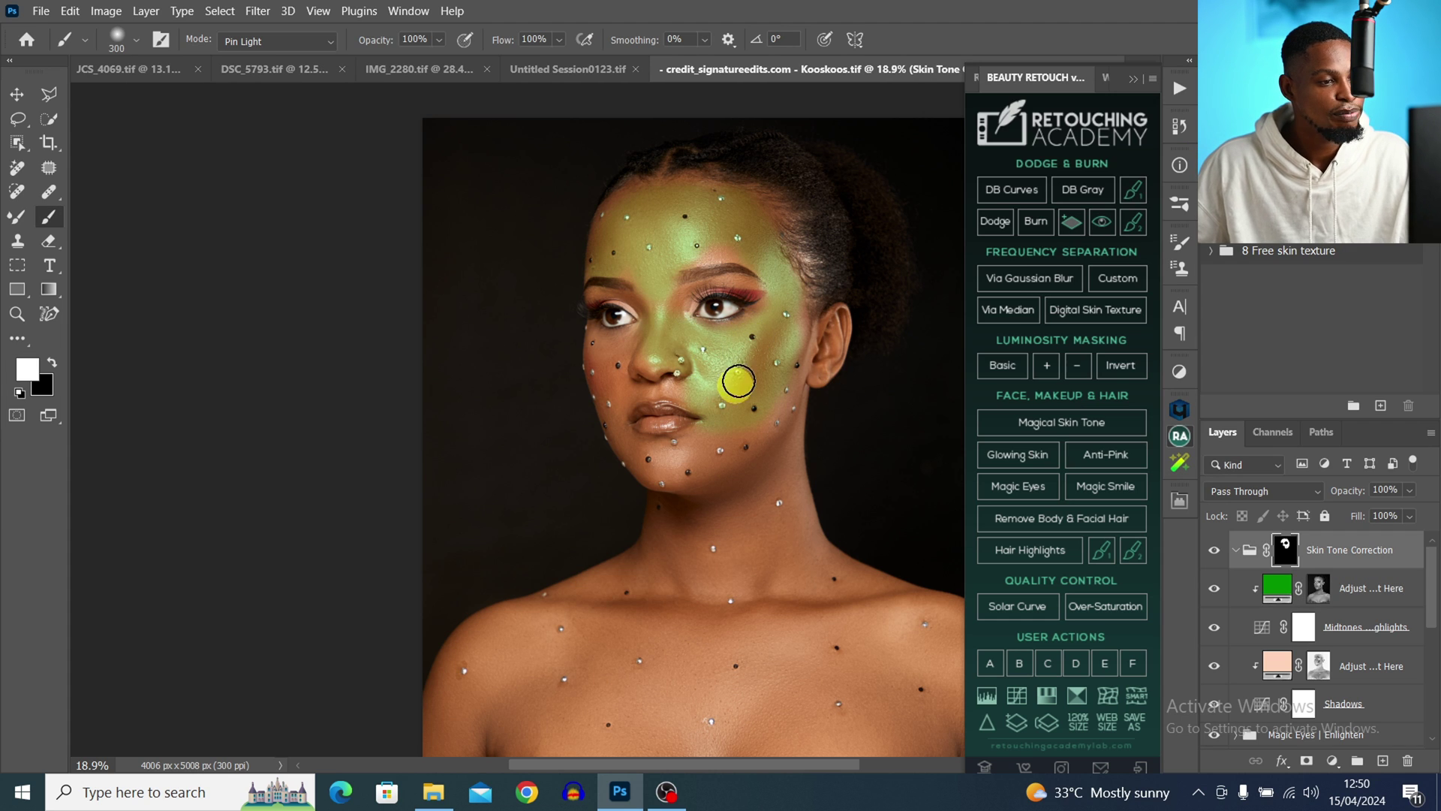
key(bracketright)
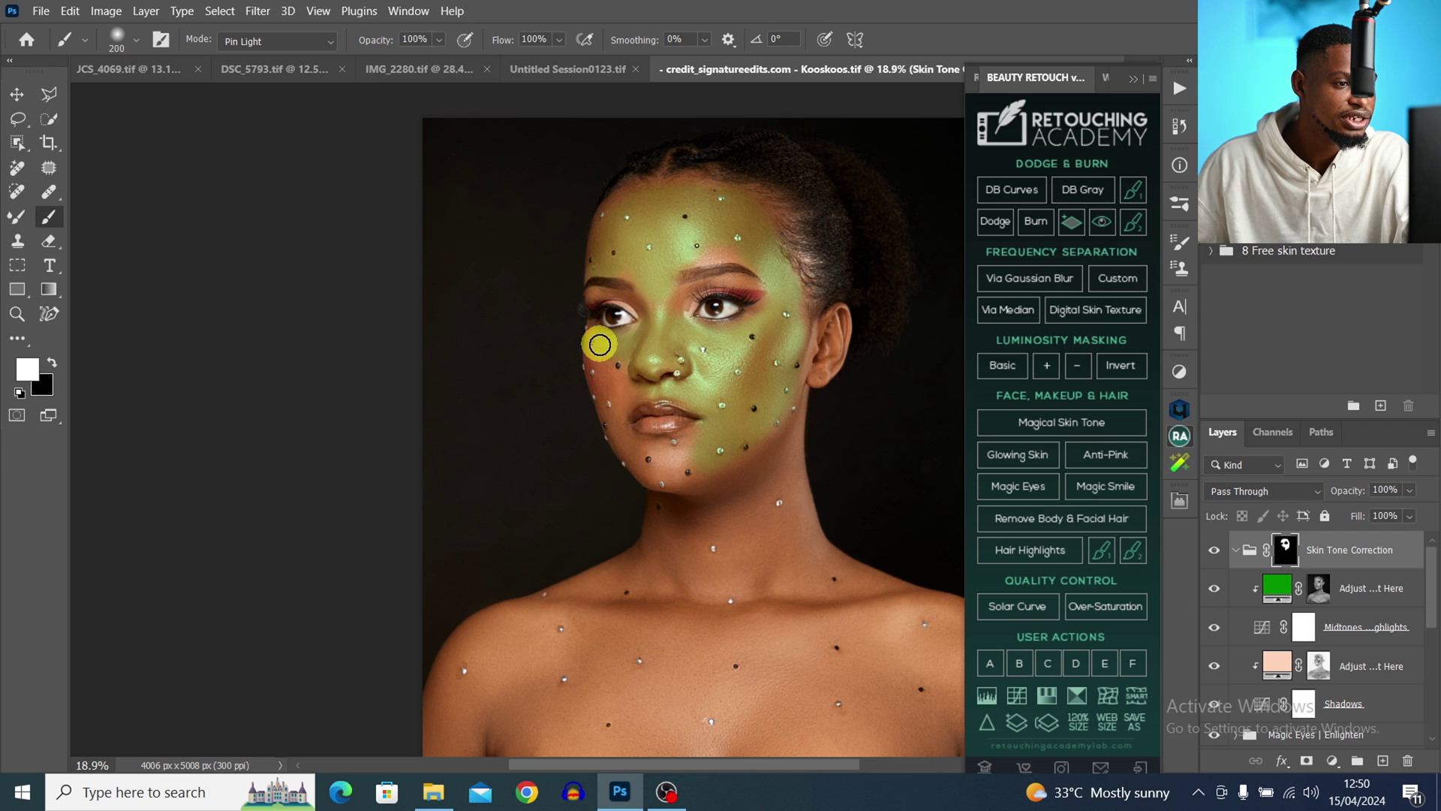
key(bracketleft)
key(bracketleft)
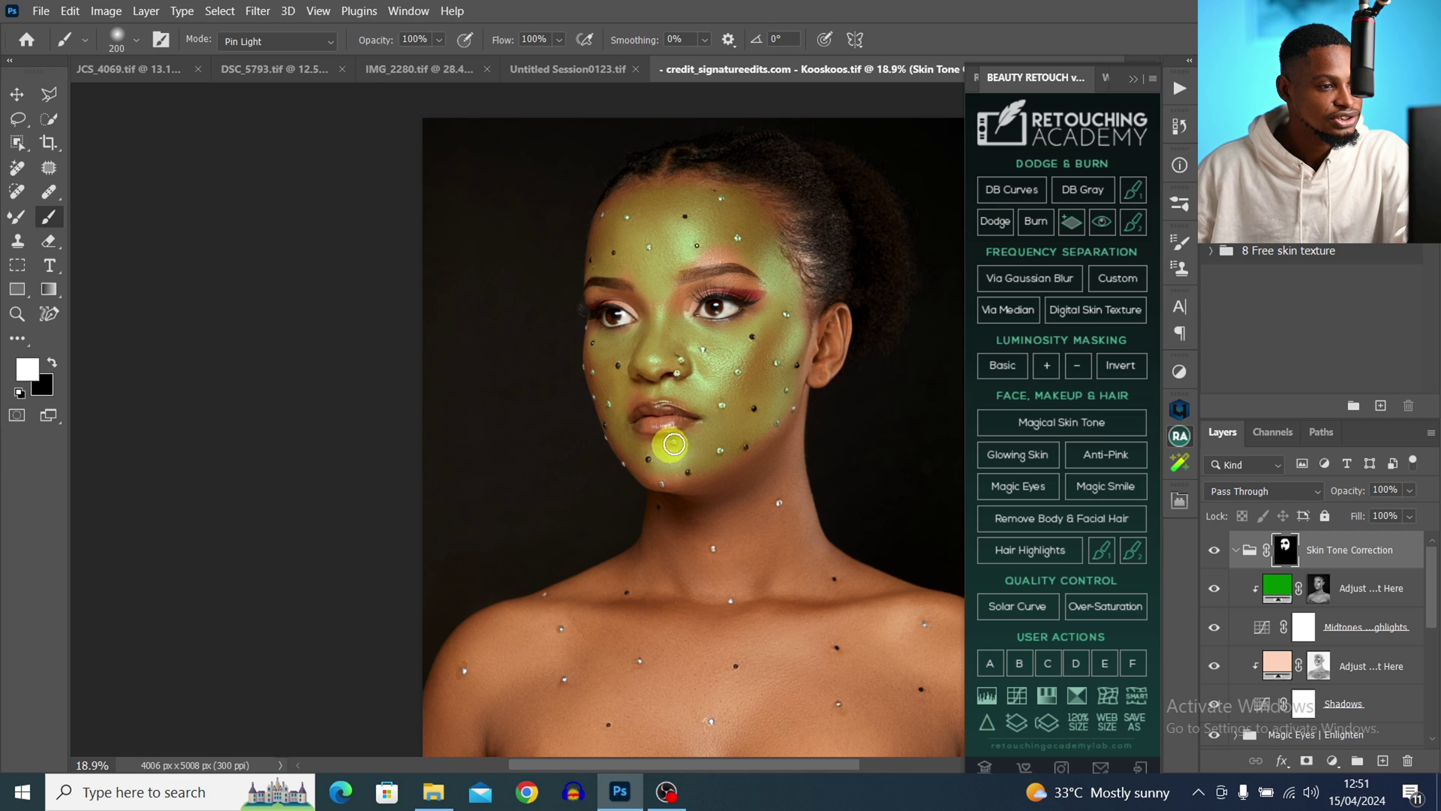
key(bracketleft)
key(bracketleft)
key(bracketleft)
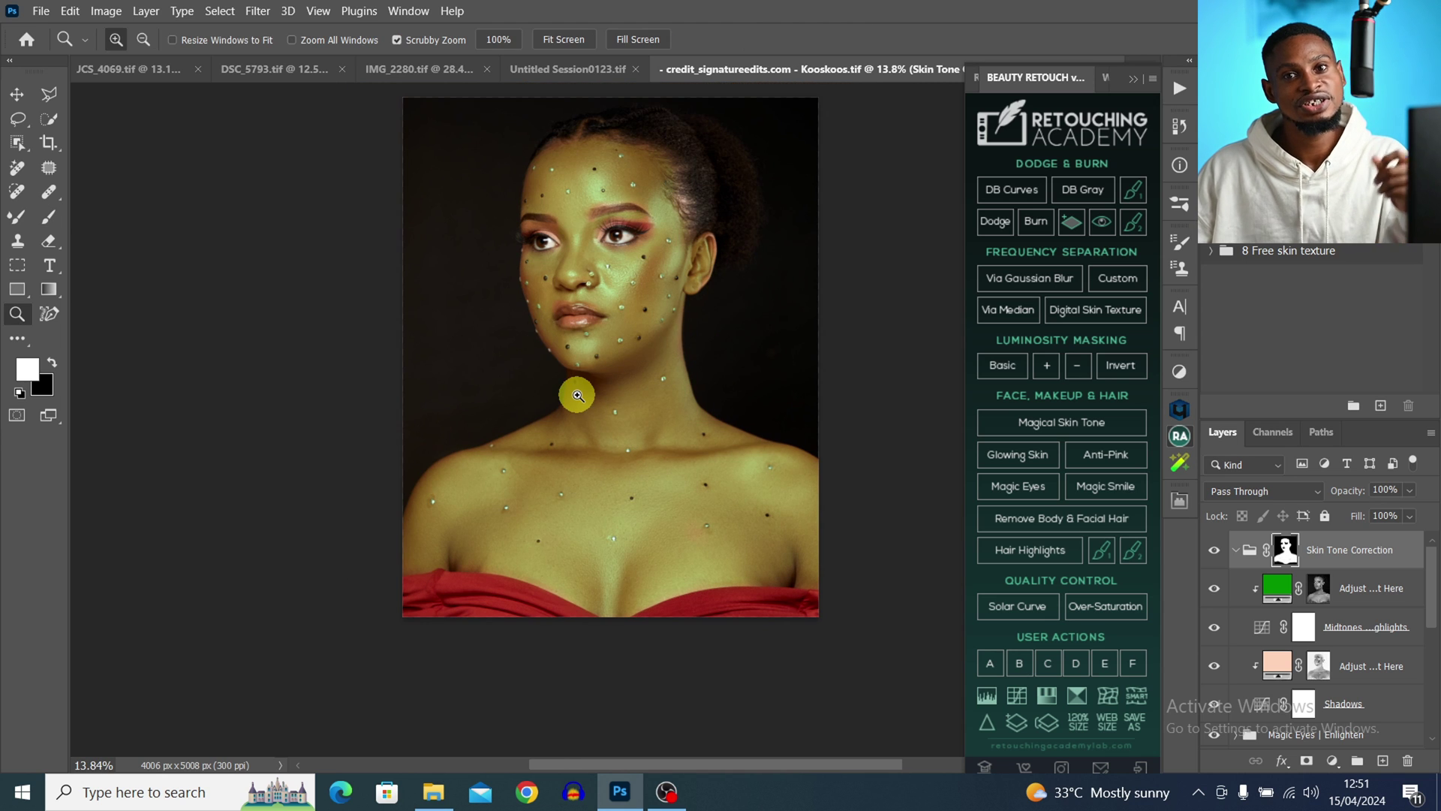
Recolor the uppermost fill in the Skin Tone Correction group to a warm orange that suits the skin
click(1276, 590)
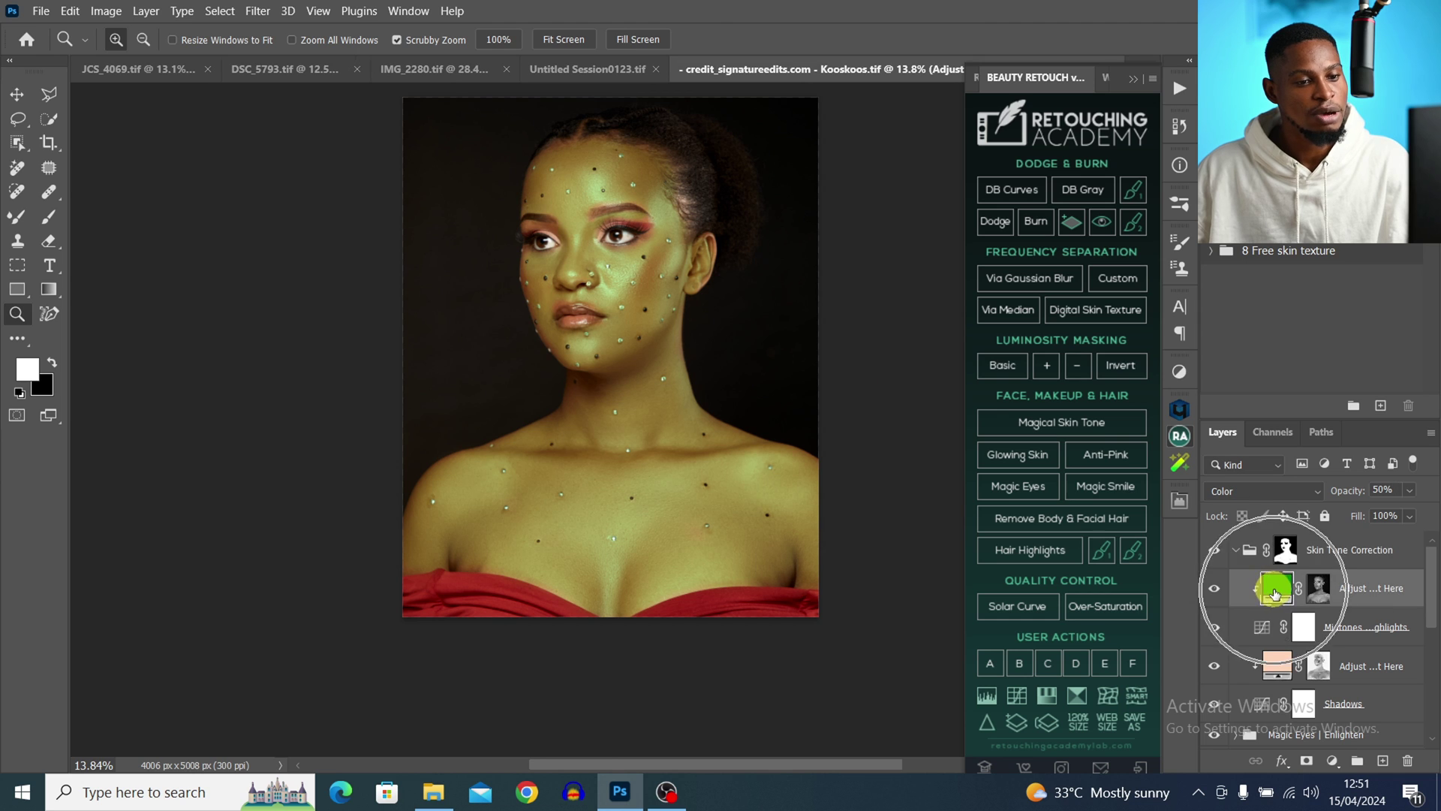
double_click(1275, 593)
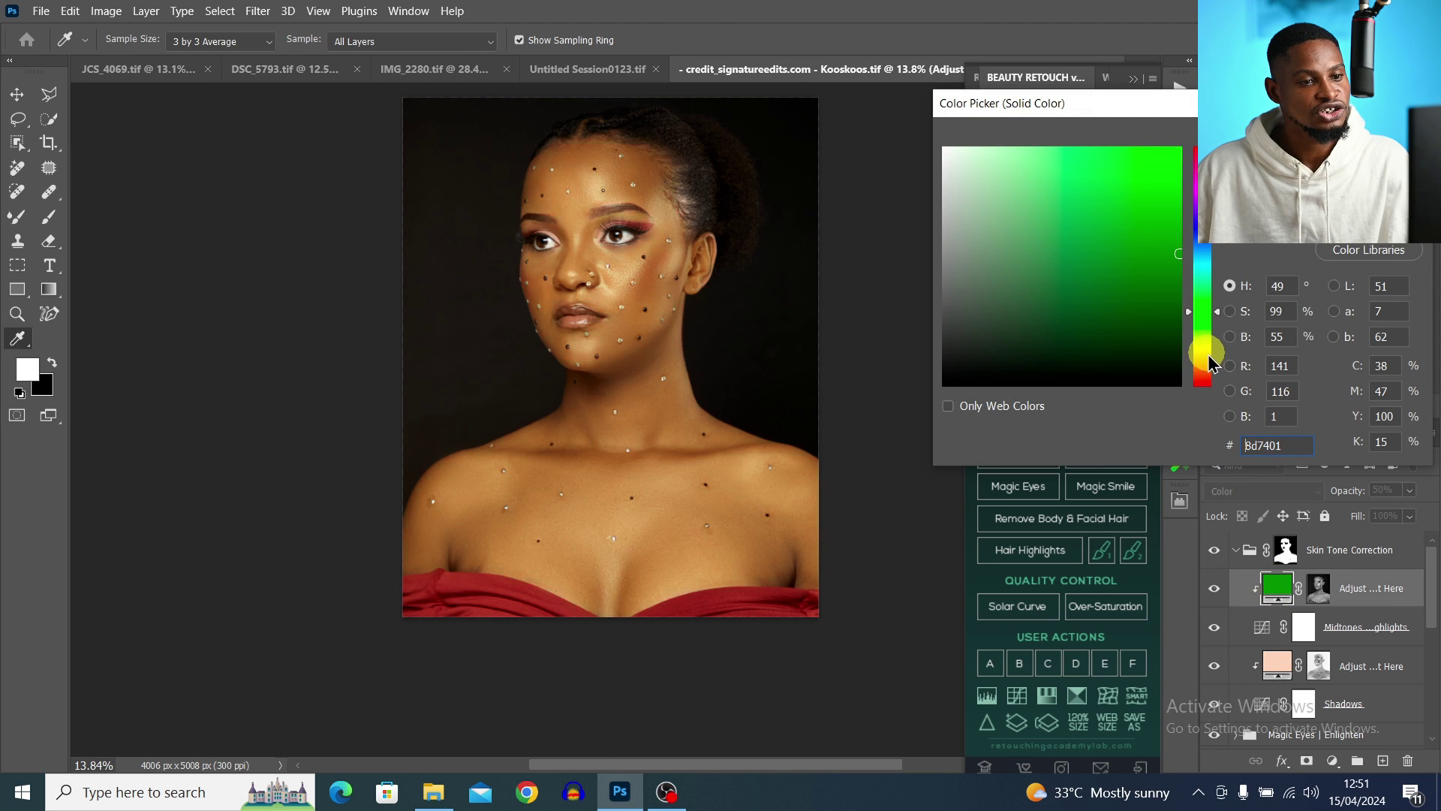
drag(1210, 364, 1207, 353)
click(1153, 297)
click(1133, 232)
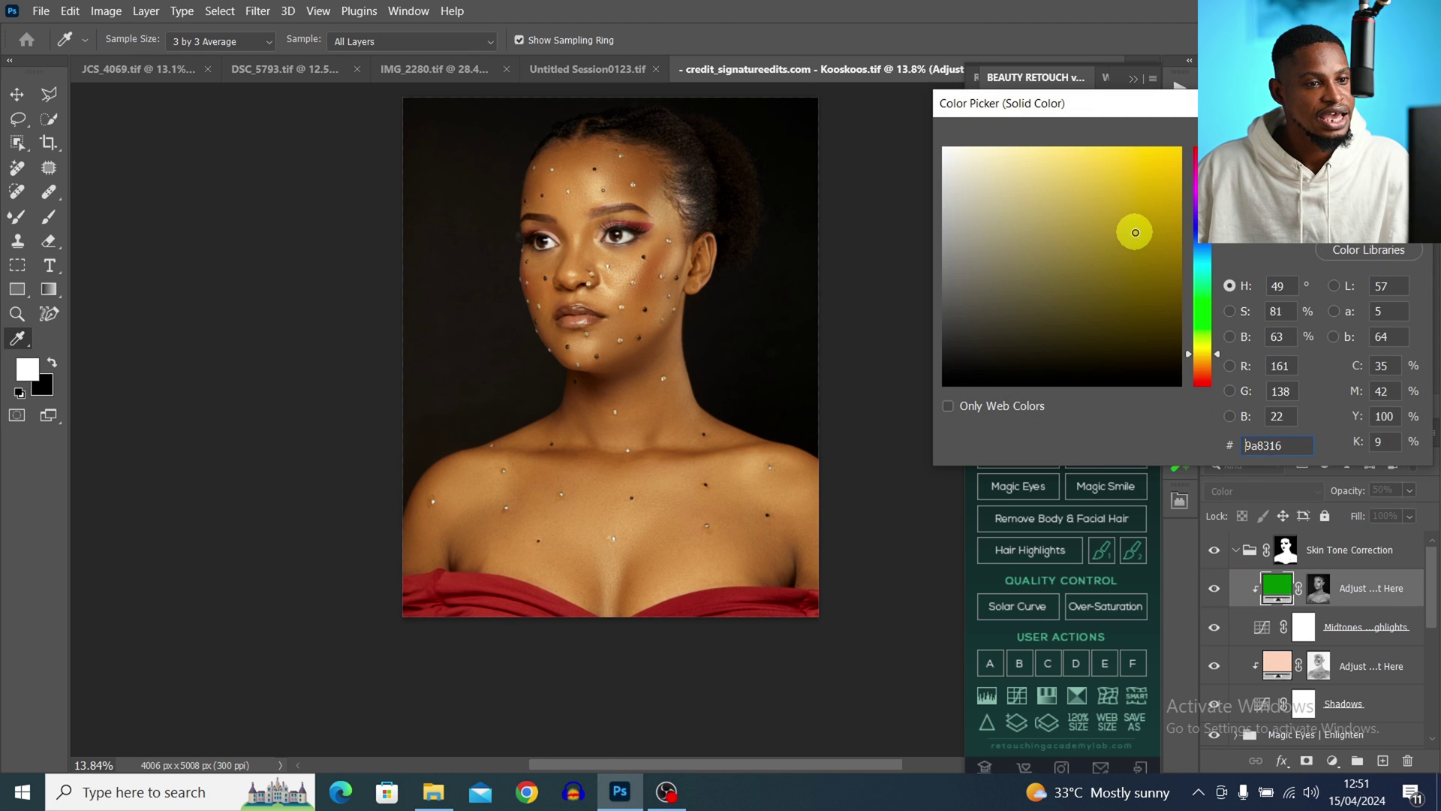
click(1203, 364)
drag(1137, 230, 1135, 204)
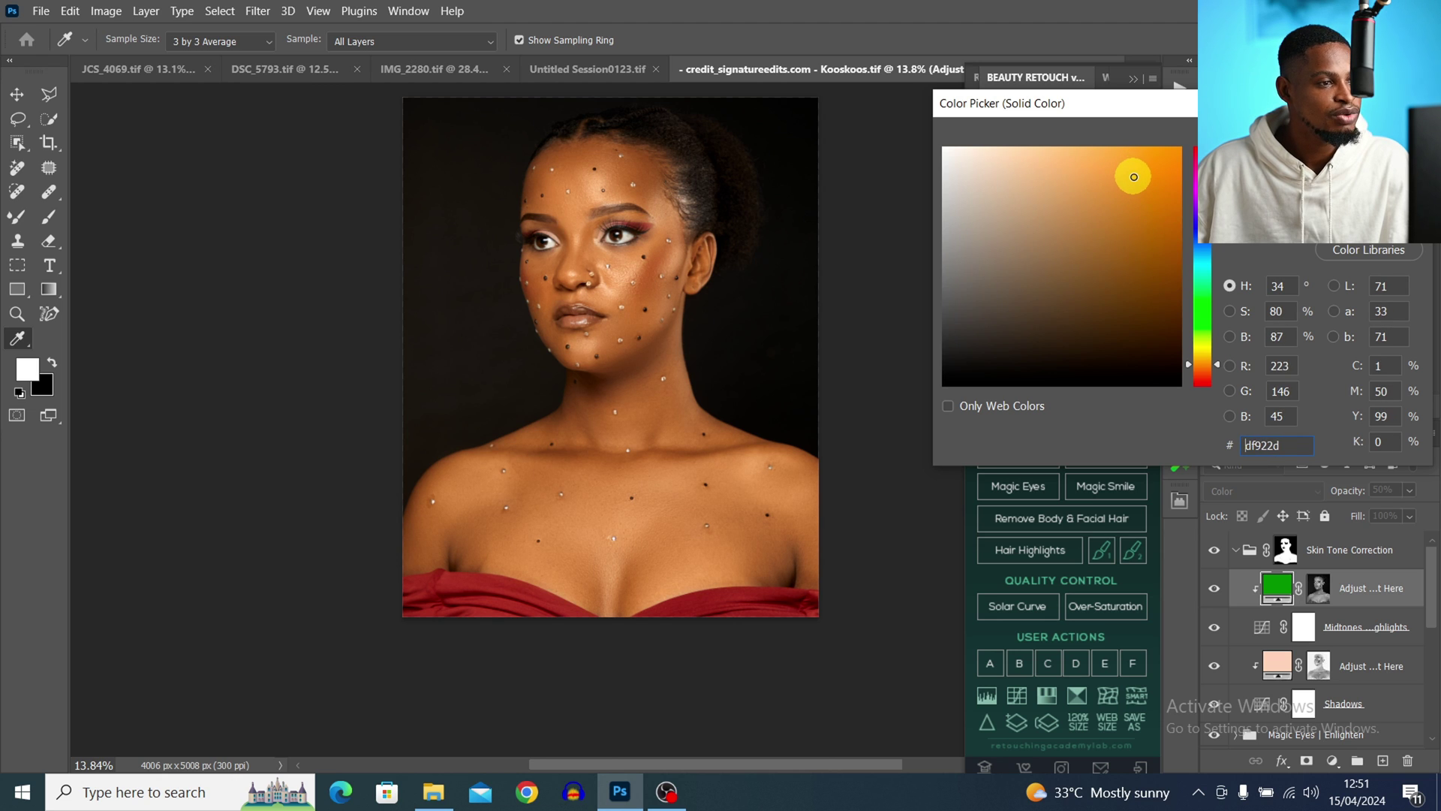
drag(1133, 185, 1135, 186)
click(1201, 360)
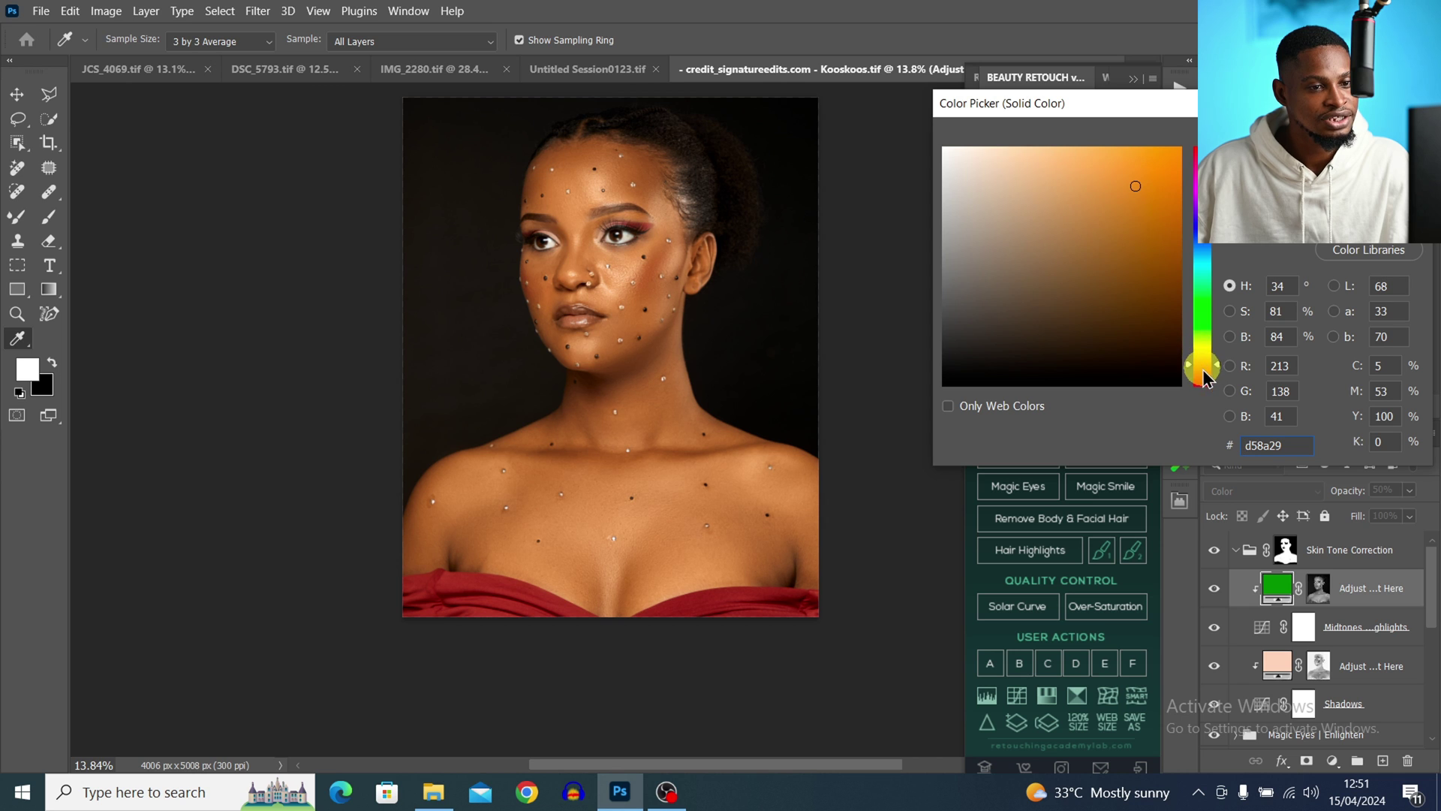
drag(1203, 370, 1203, 369)
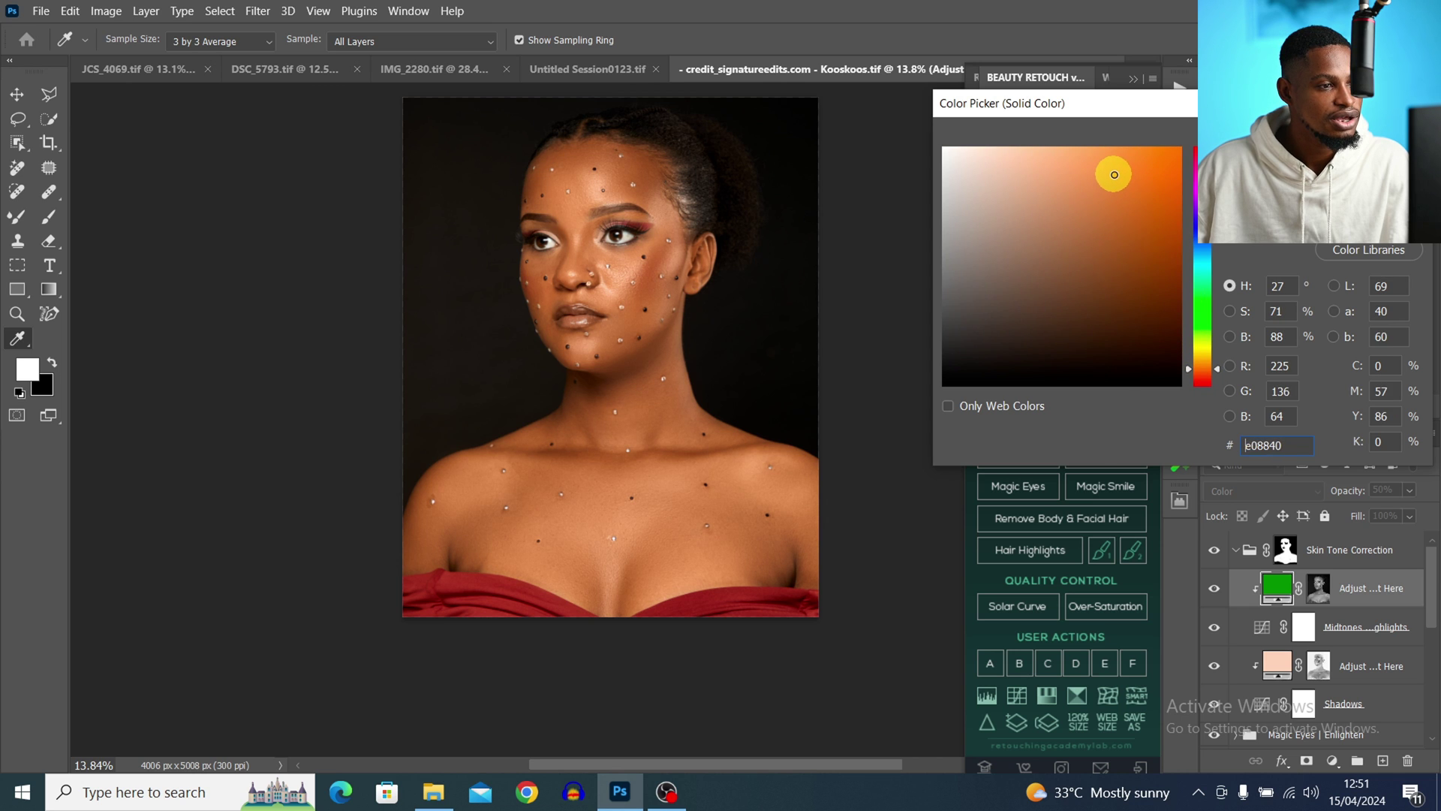
click(1368, 154)
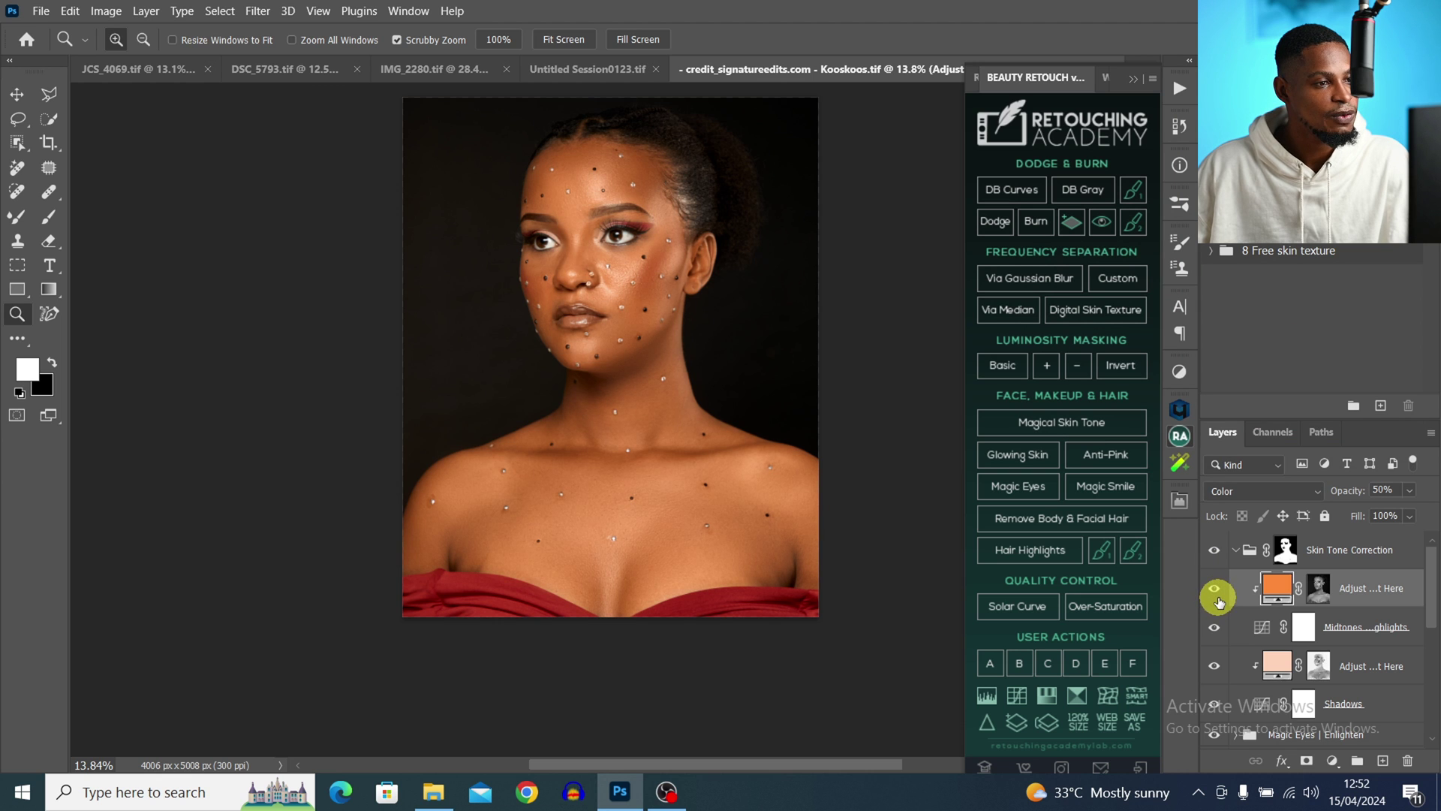
Compare the face with and without the orange fill layer
drag(585, 206, 733, 206)
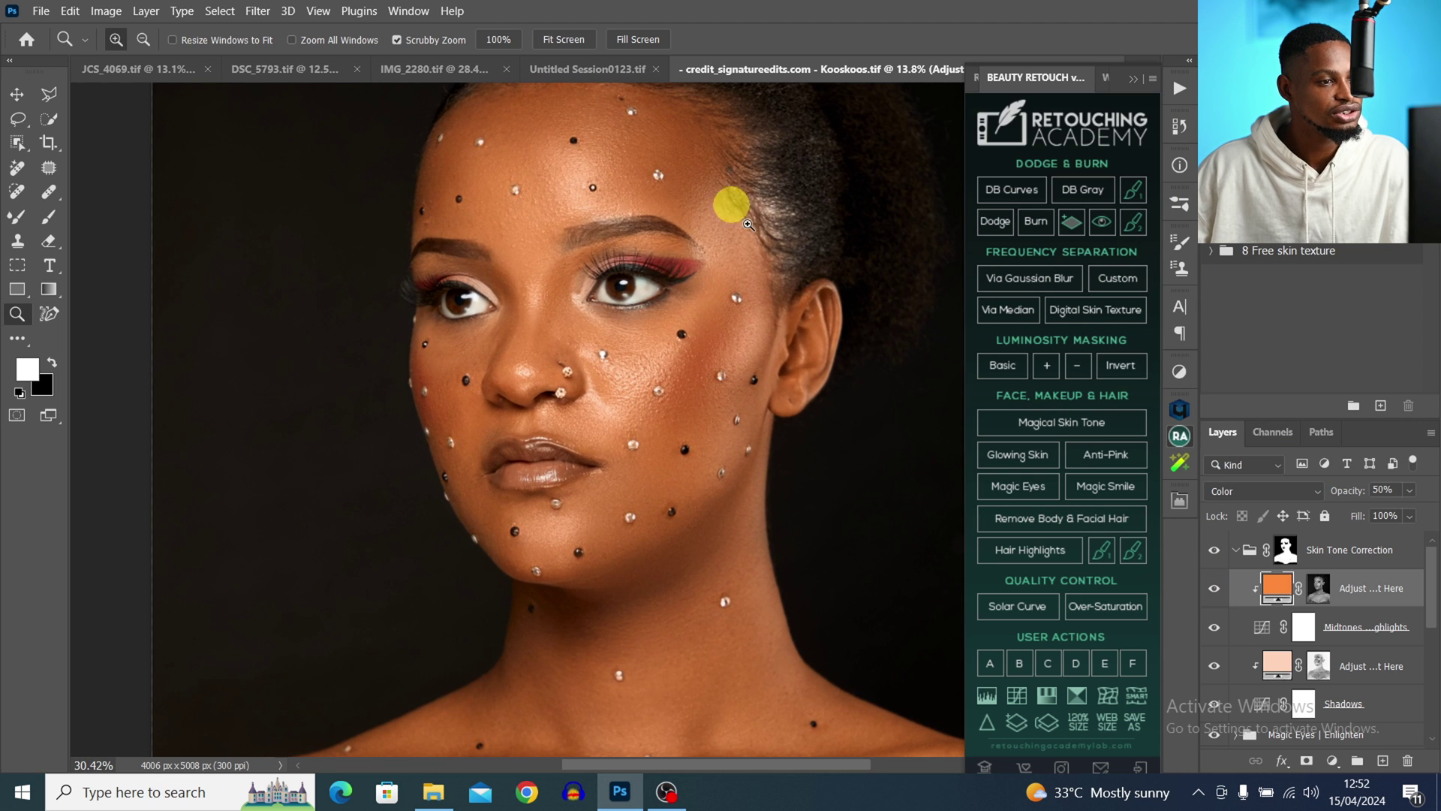
click(1213, 590)
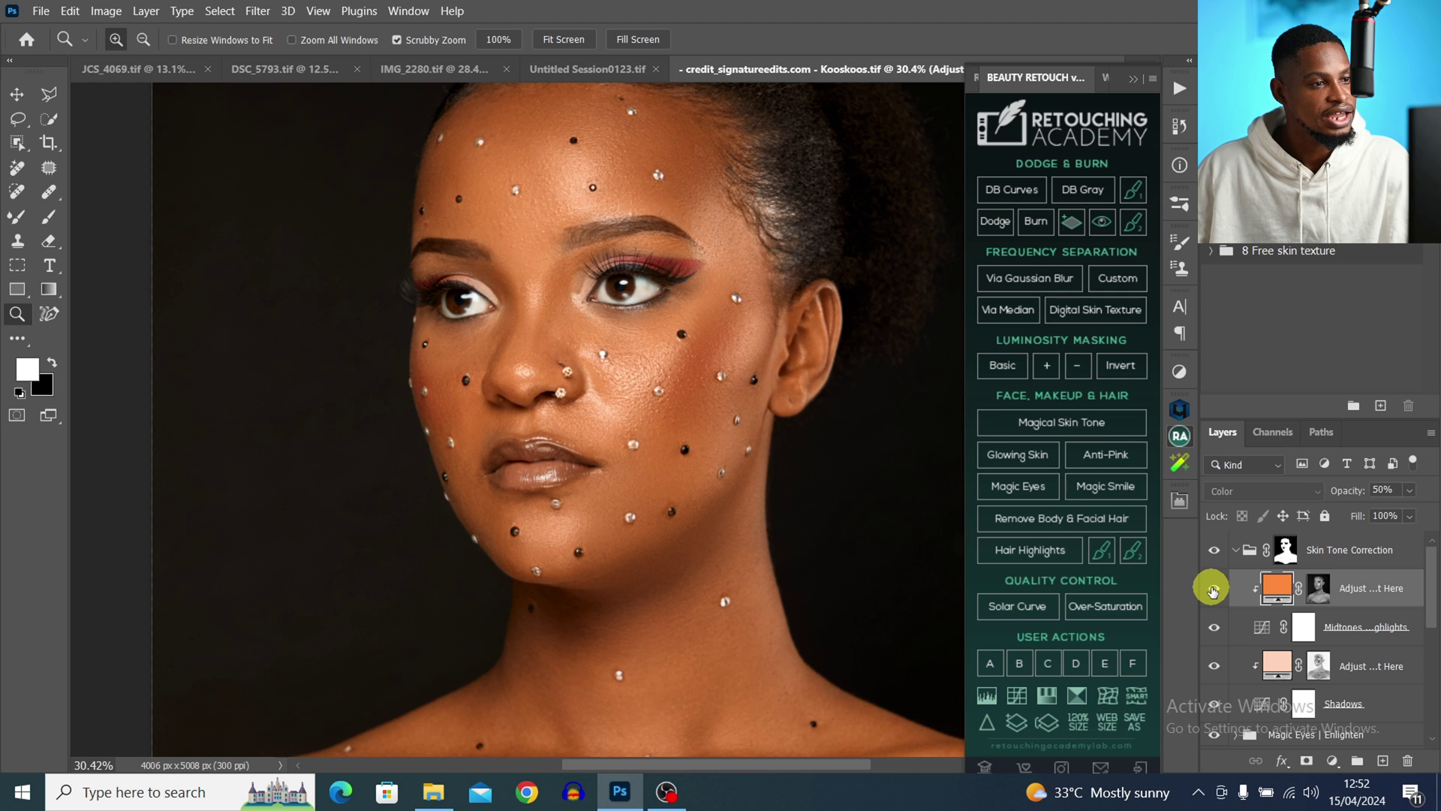
drag(730, 354, 666, 354)
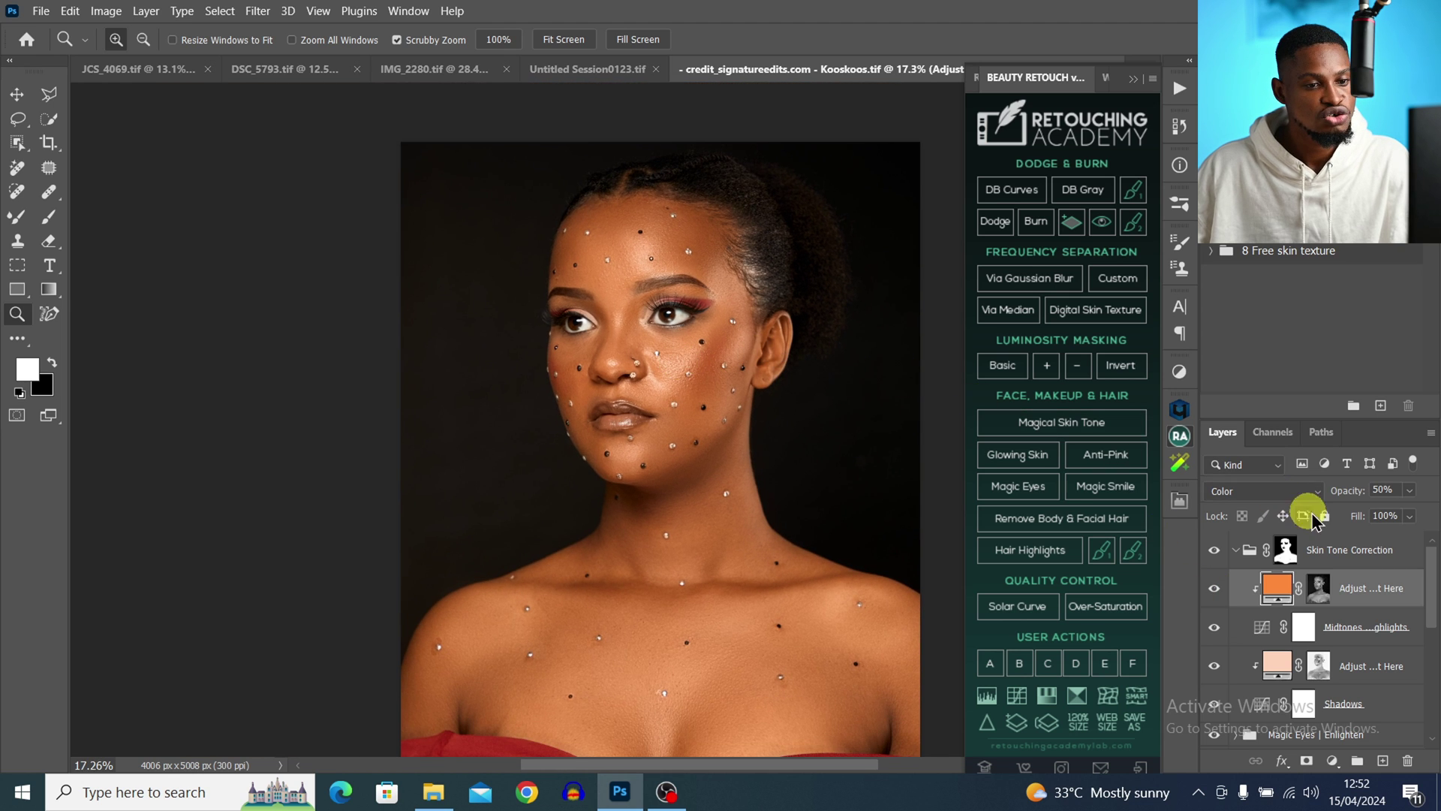
Collapse the Skin Tone Correction group and reduce its opacity to 39%
click(1410, 490)
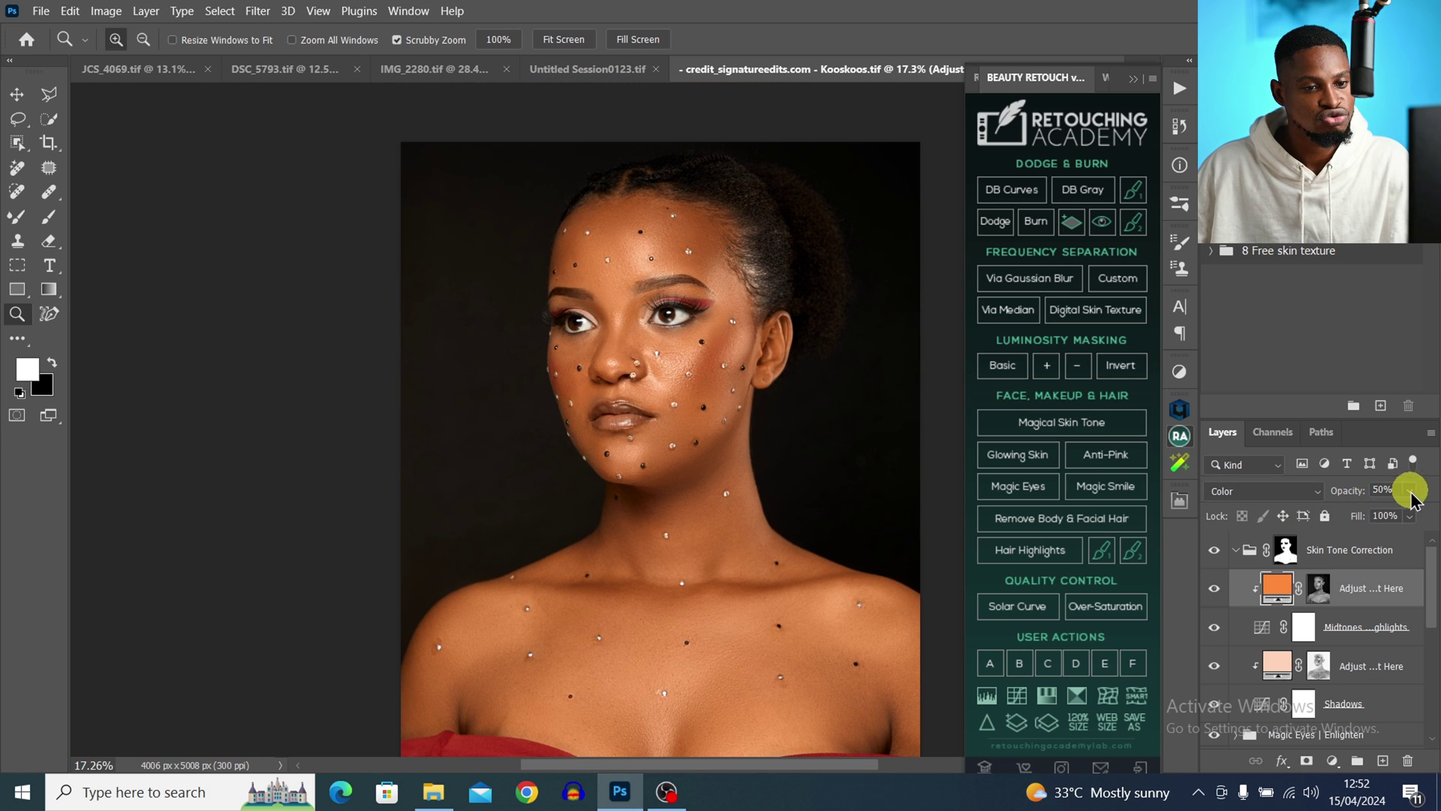
click(1336, 550)
click(1235, 549)
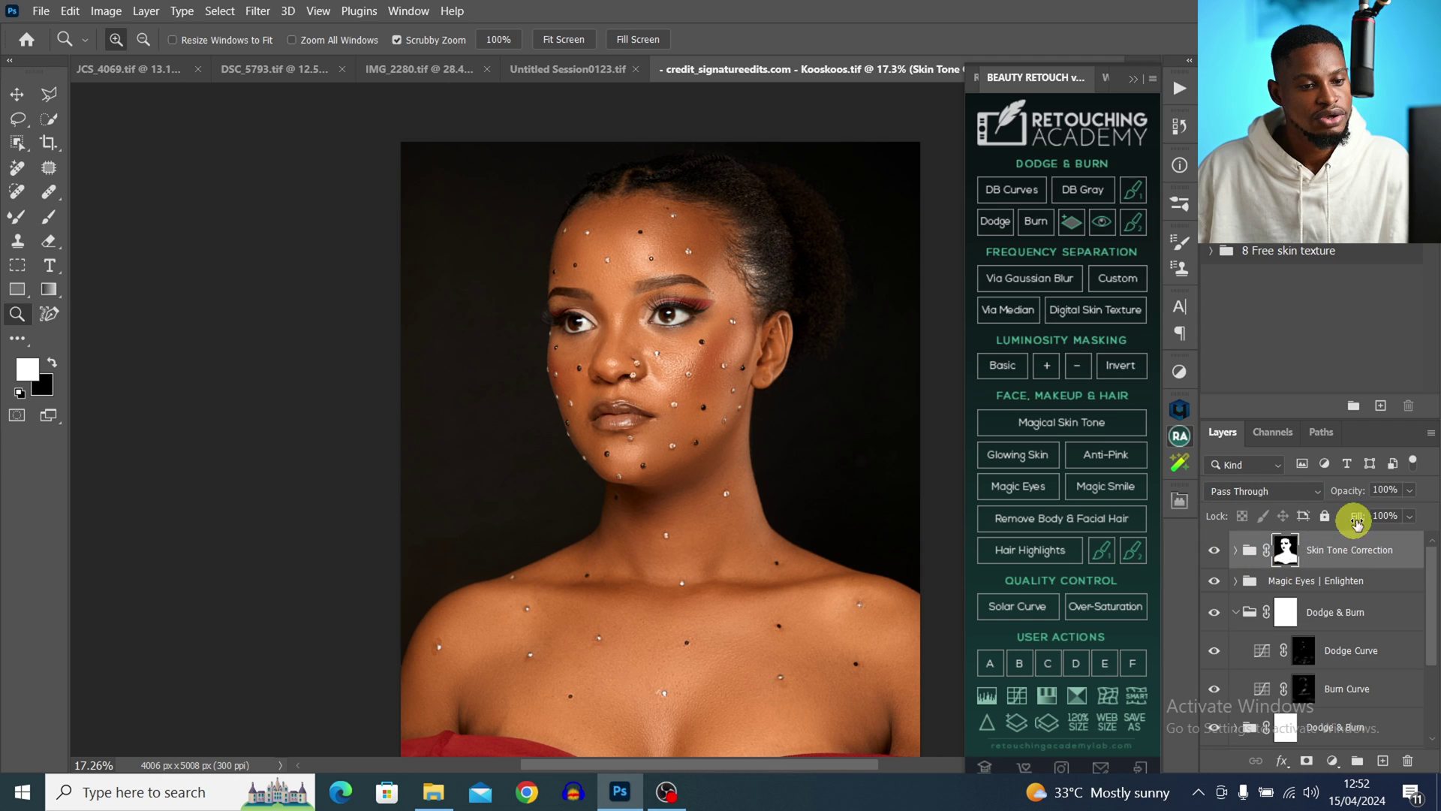
click(1411, 490)
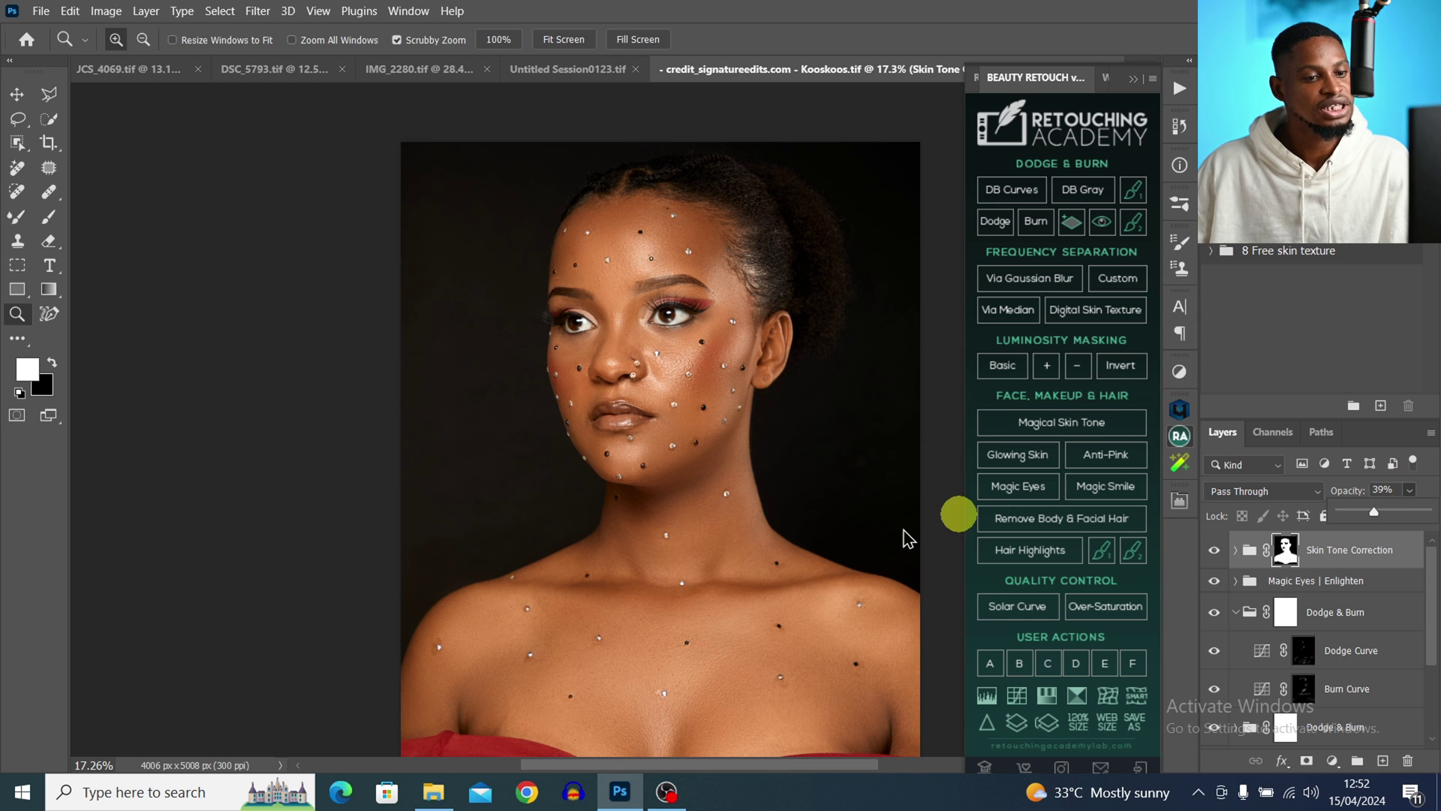
Compare the portrait with and without the Skin Tone Correction group
click(1214, 550)
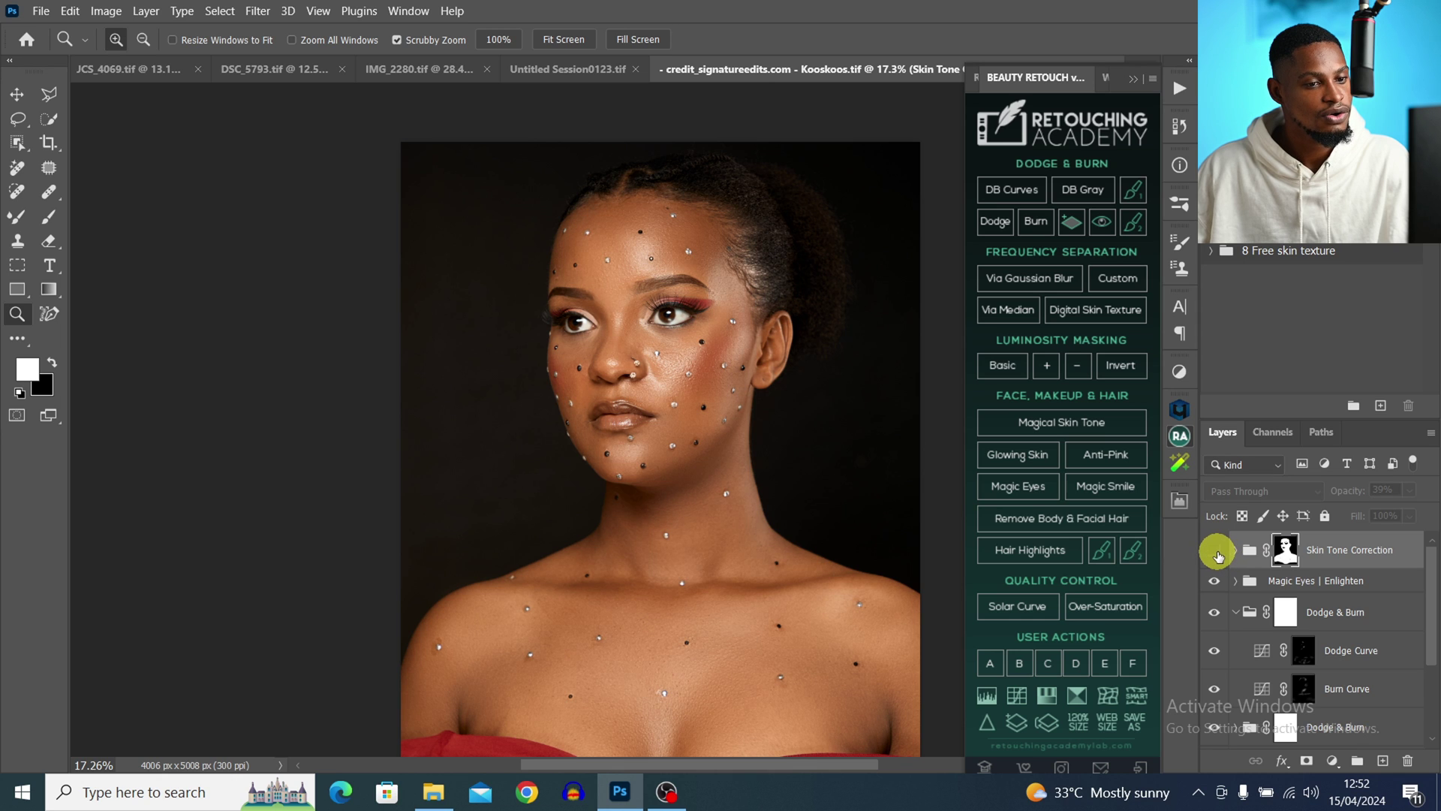
click(1214, 550)
drag(930, 471, 629, 268)
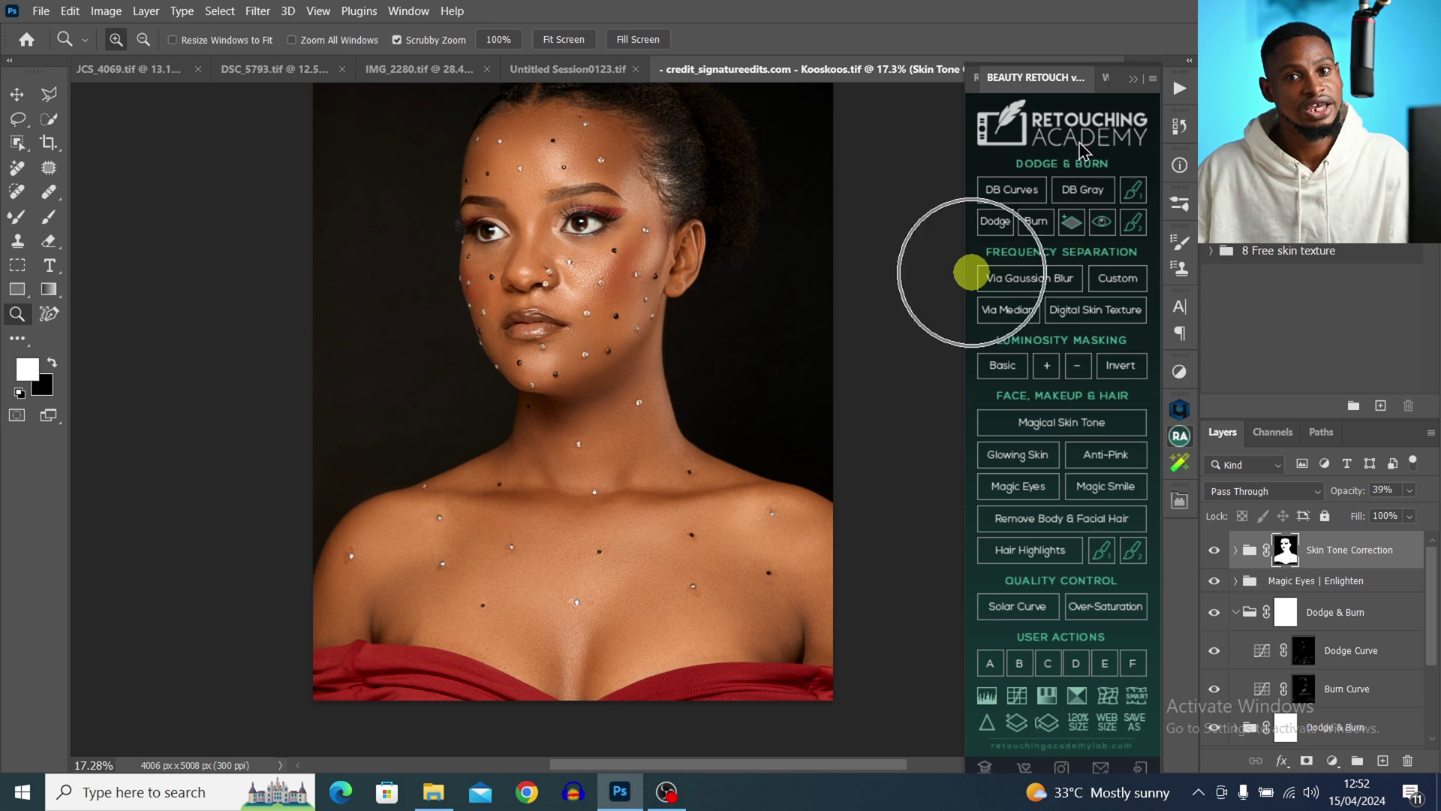
drag(746, 393, 849, 409)
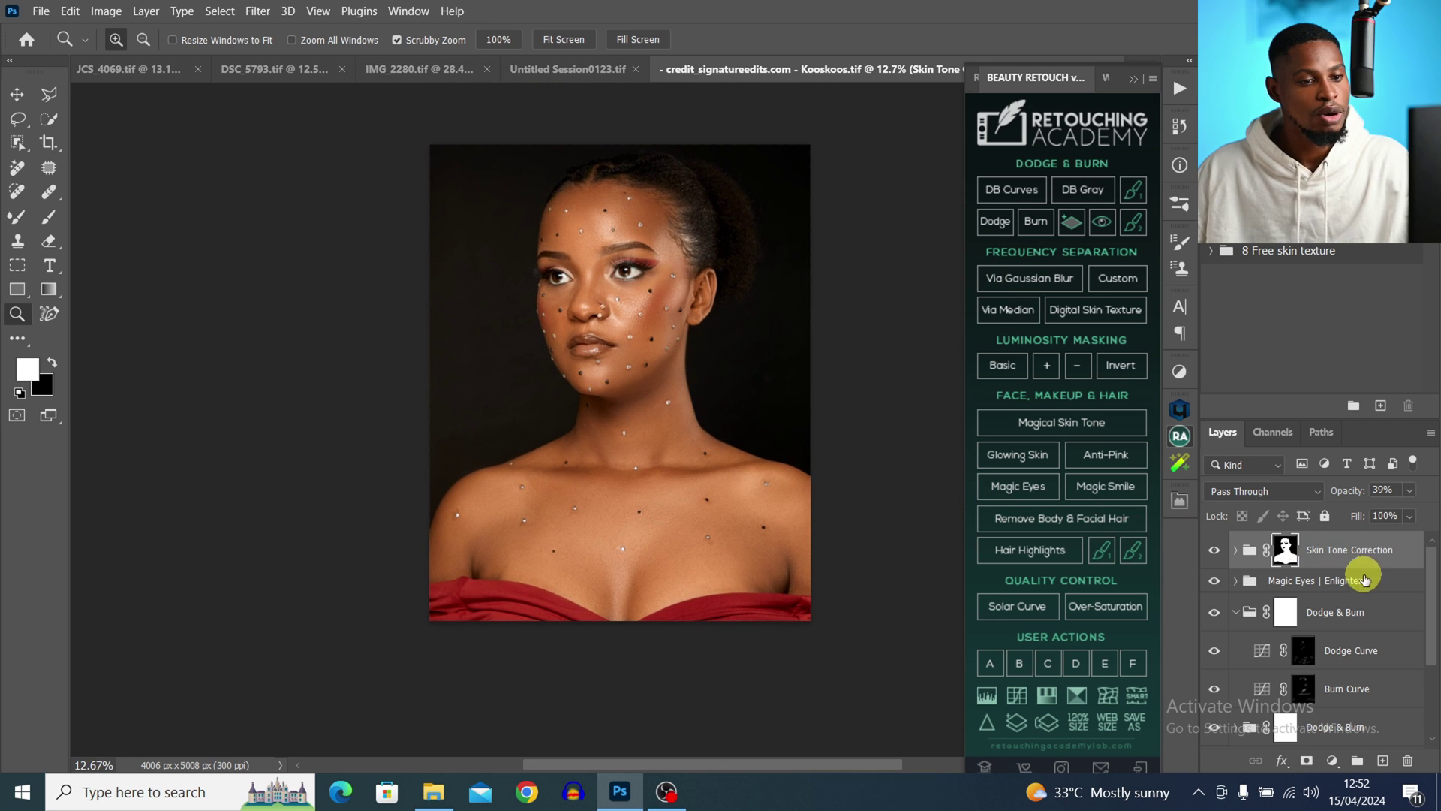
Group all layers from Skin Tone Correction down to Layer 1 above the Background
click(1357, 552)
drag(1427, 611, 1427, 701)
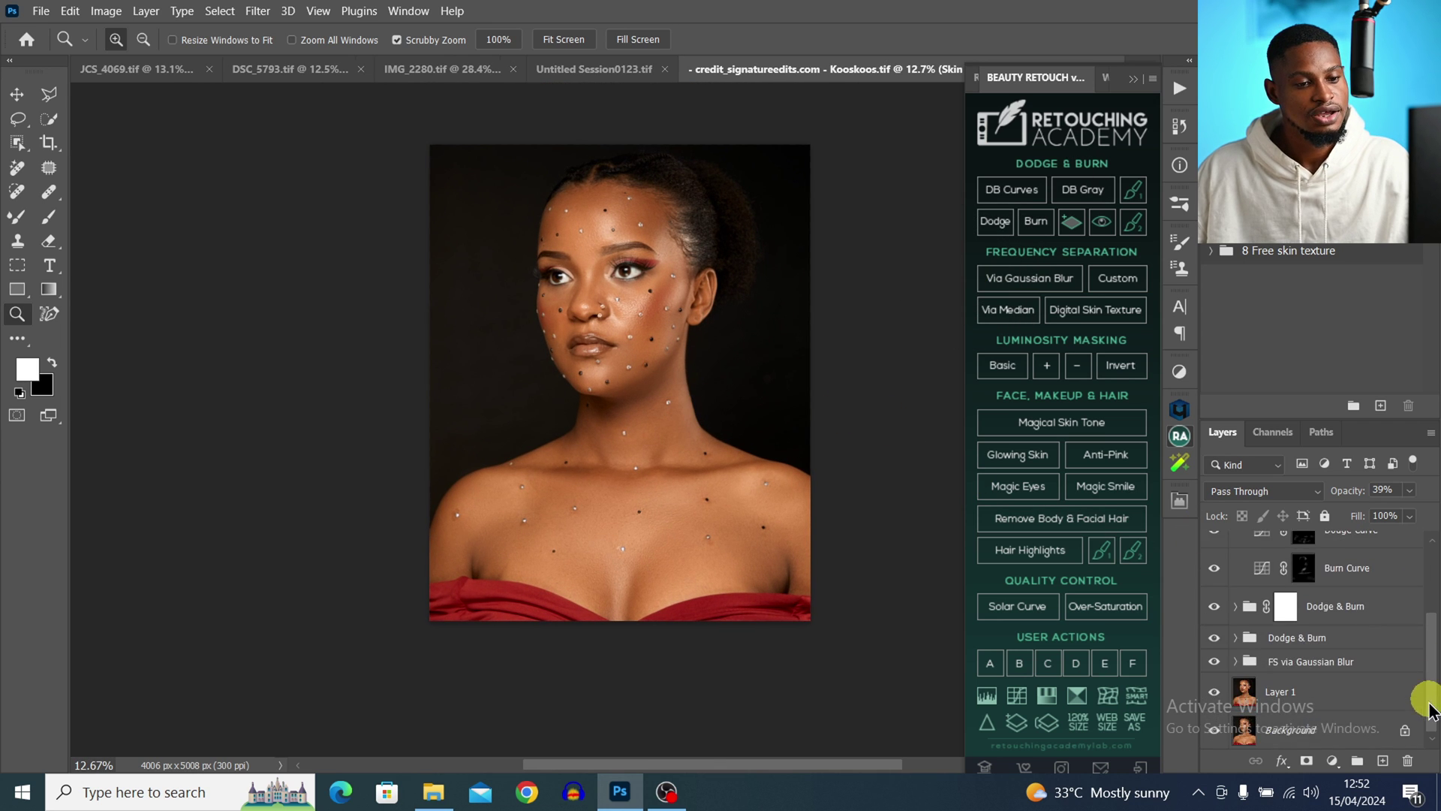
shift+click(1313, 695)
key(ctrl+g)
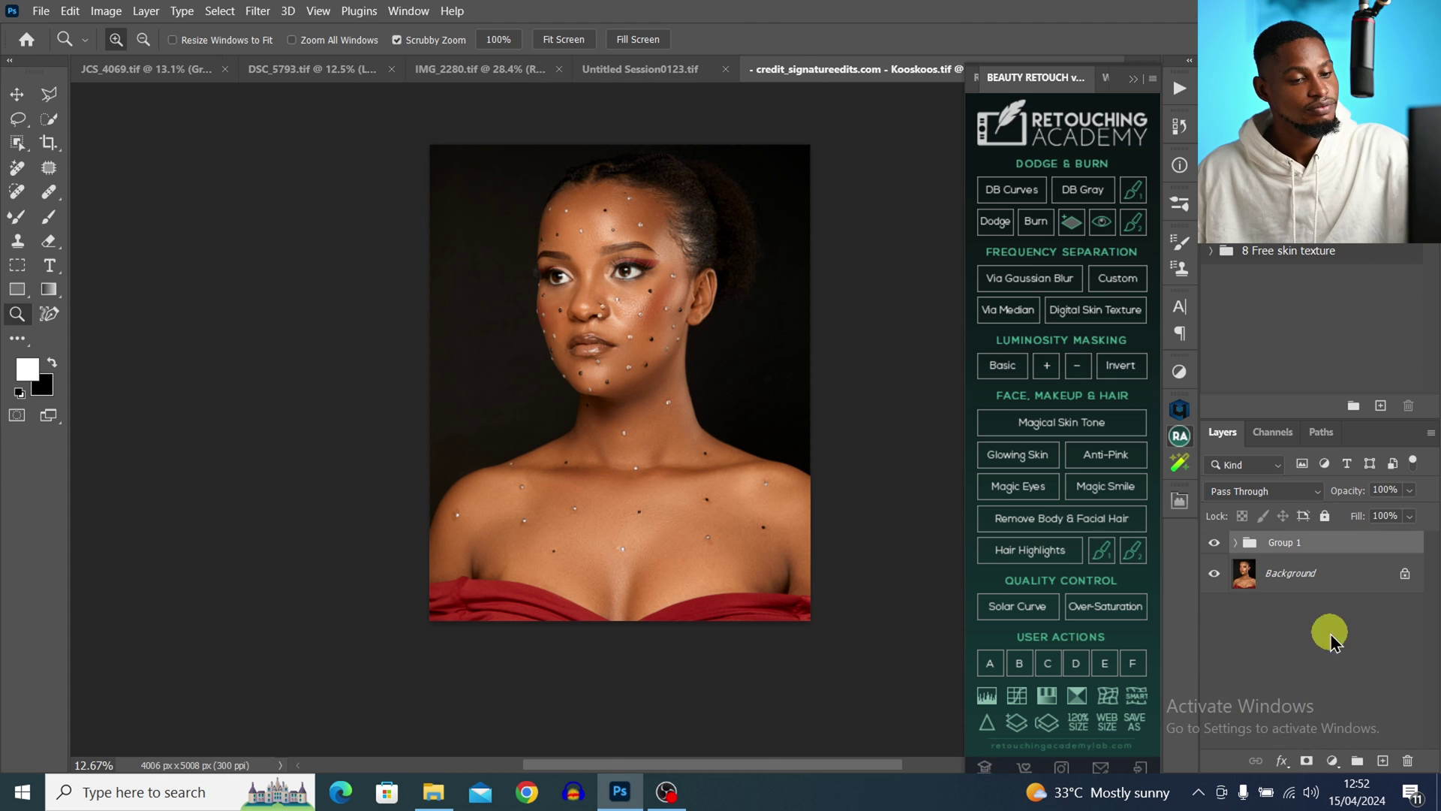
Toggle the visibility of the group holding all edits to compare the retouched portrait with the original
click(1213, 542)
drag(666, 280, 678, 280)
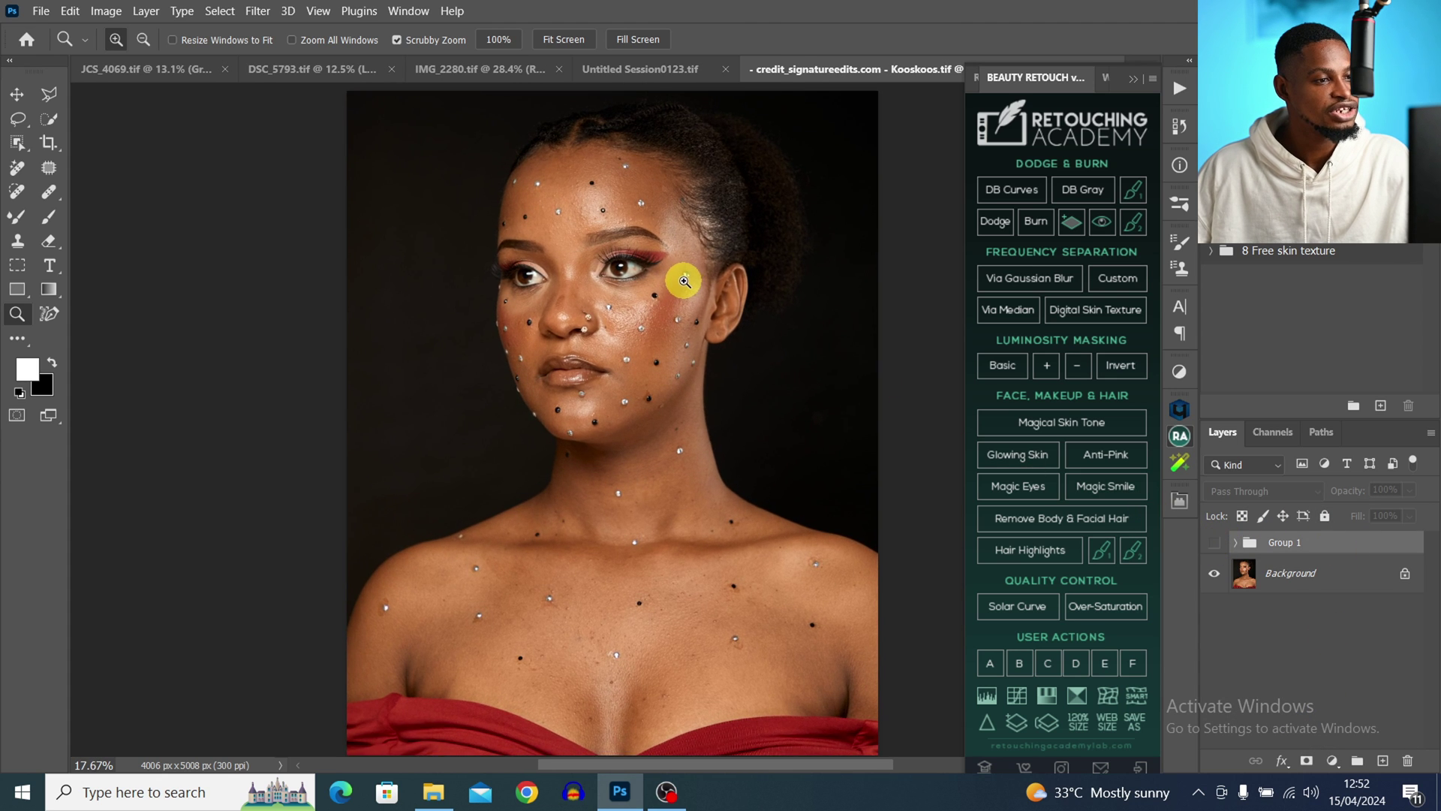
click(1218, 546)
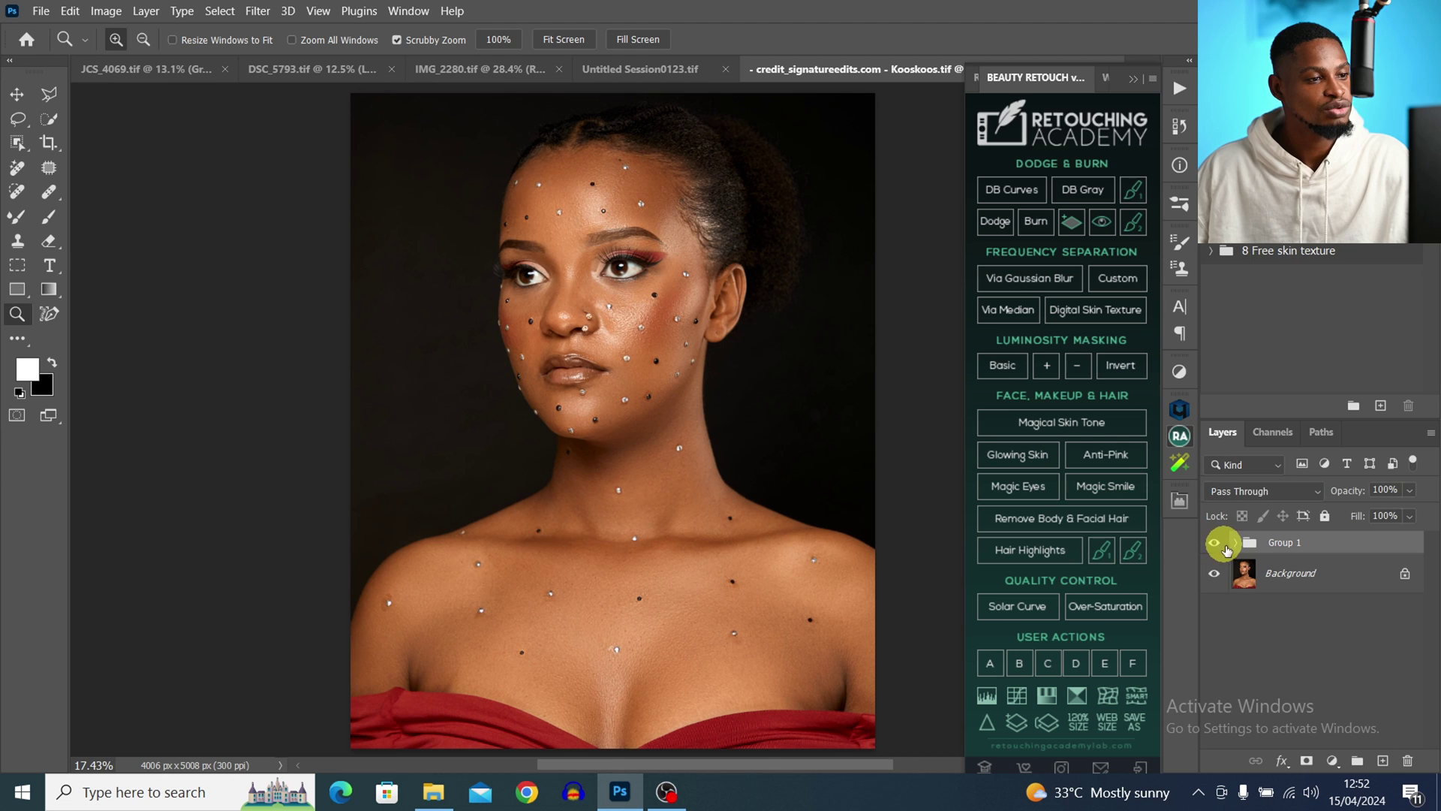
click(1217, 547)
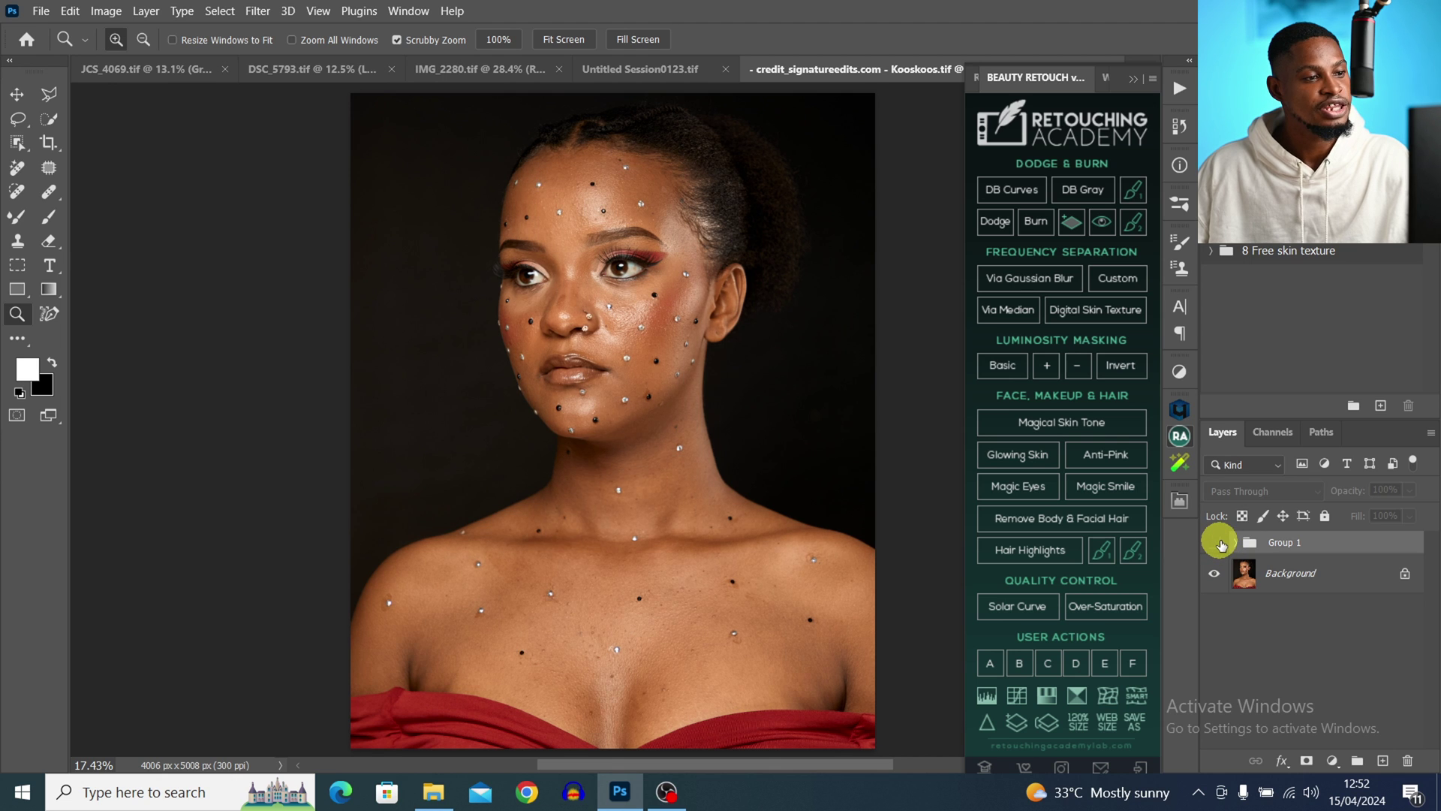
click(1223, 548)
click(1223, 547)
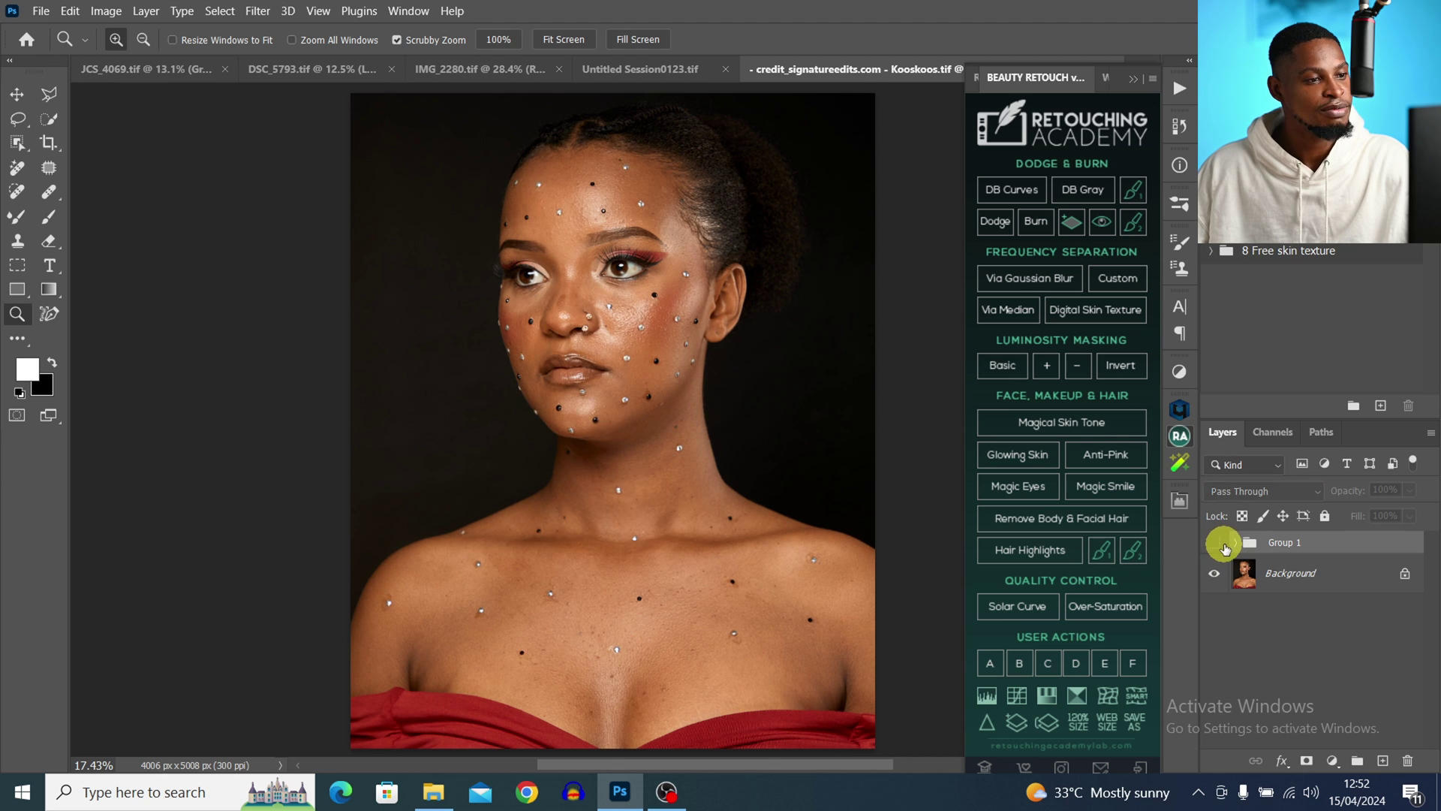